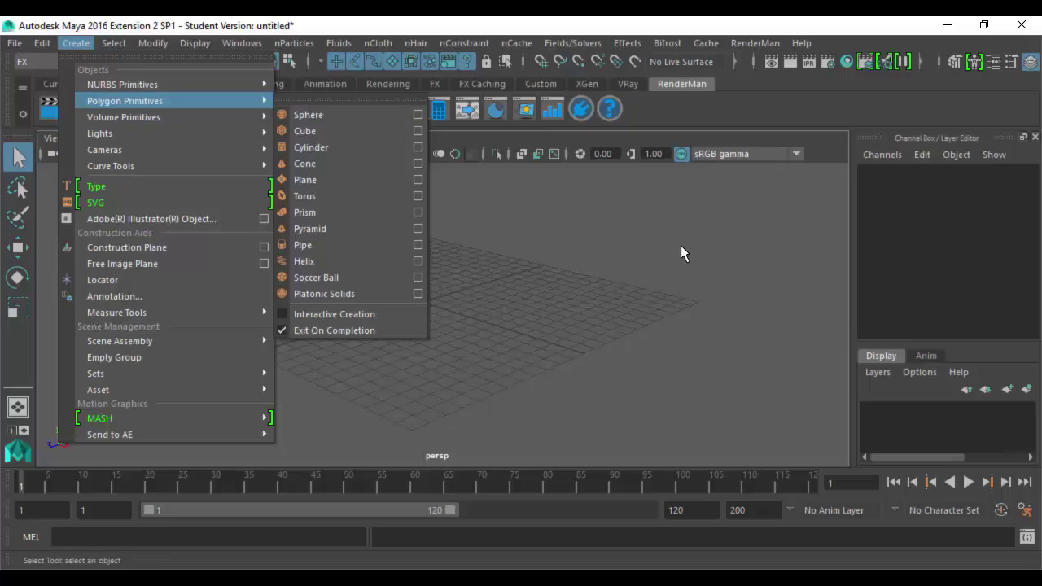
Create a NURBS sphere at the origin and scale it uniformly to about 4.74
{"action": "mouse_move", "coordinate": [204, 85]}
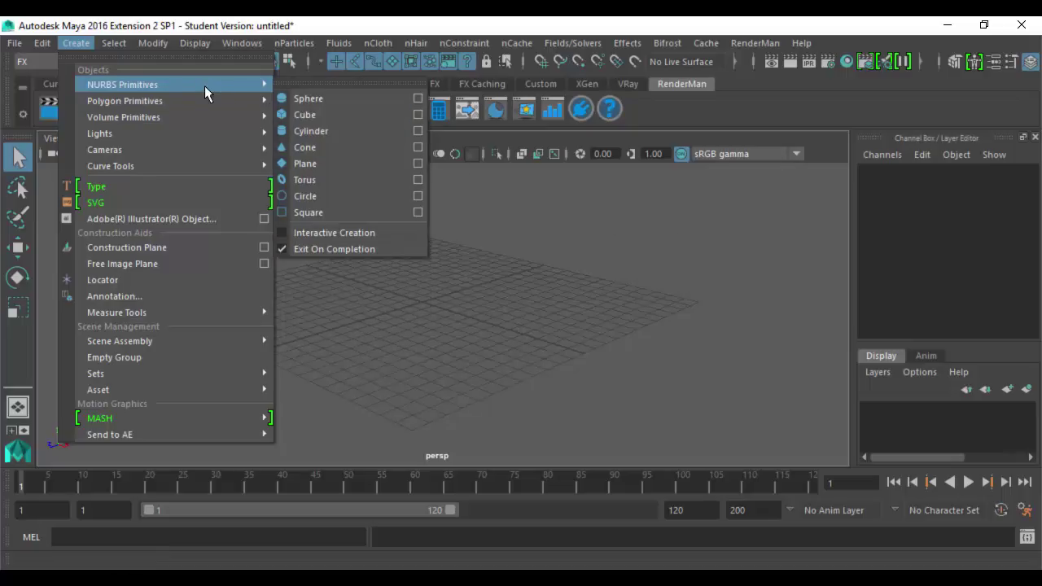
{"action": "left_click", "coordinate": [329, 99]}
{"action": "left_click", "coordinate": [440, 195]}
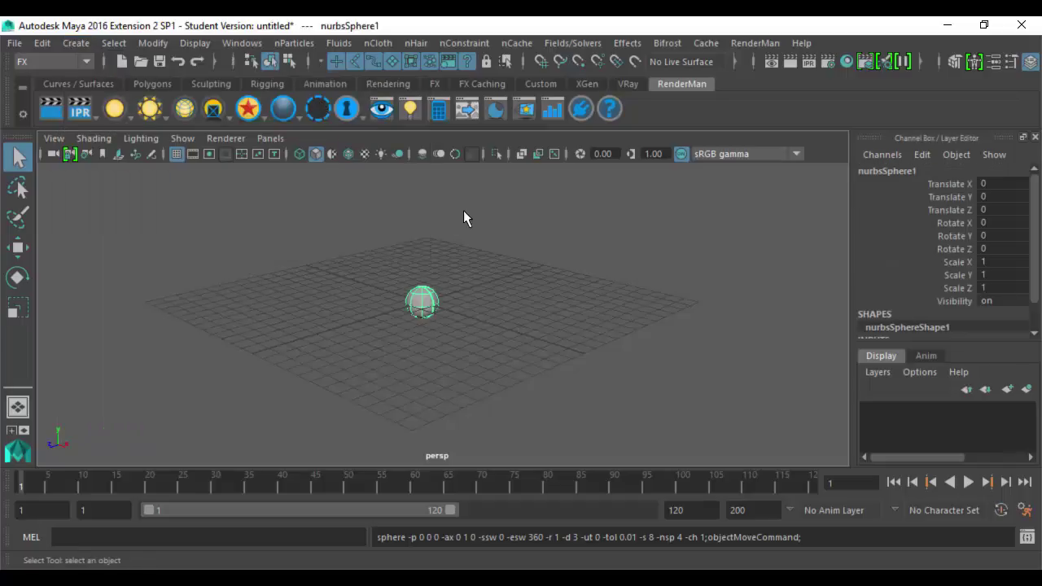
{"action": "key", "text": "r"}
{"action": "left_click_drag", "start_coordinate": [423, 303], "coordinate": [542, 286]}
{"action": "left_click_drag", "start_coordinate": [529, 282], "coordinate": [486, 256], "text": "alt"}
{"action": "scroll", "coordinate": [485, 255], "scroll_direction": "up", "scroll_amount": 2}
{"action": "middle_click_drag", "start_coordinate": [485, 255], "coordinate": [537, 321], "text": "alt"}
{"action": "mouse_move", "coordinate": [482, 288]}
{"action": "left_mouse_down", "text": "alt"}
{"action": "mouse_move", "coordinate": [458, 271]}
{"action": "mouse_move", "coordinate": [470, 299]}
{"action": "left_mouse_up", "text": "alt"}
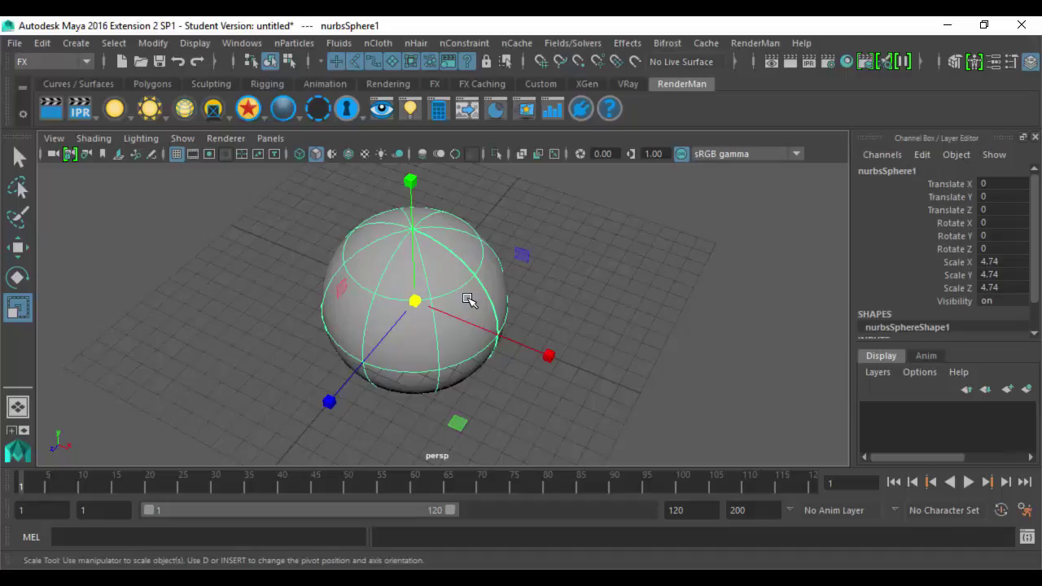
Rotate the sphere 90 degrees about the X axis
{"action": "key", "text": "e"}
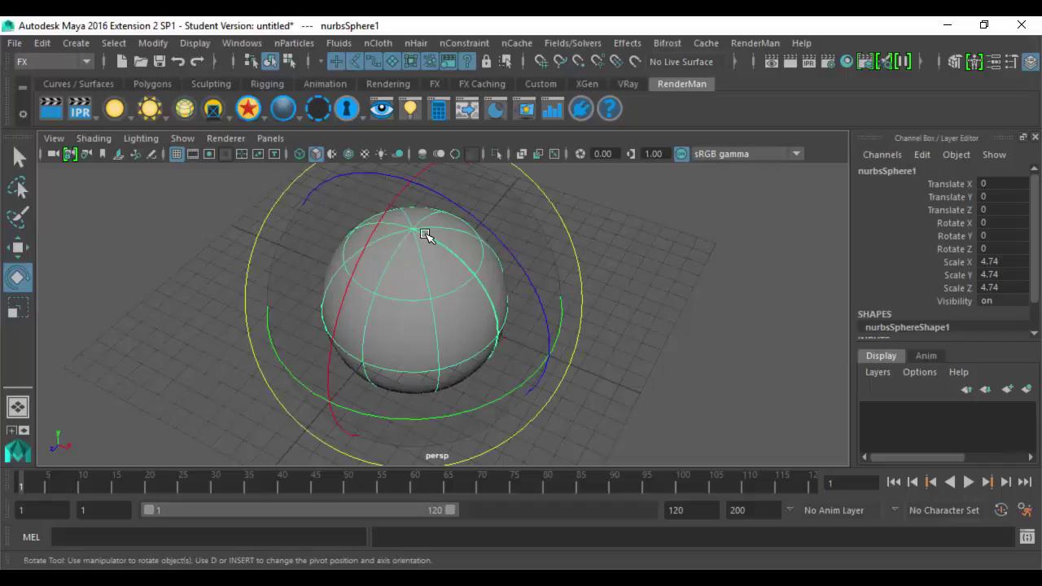
{"action": "left_click_drag", "start_coordinate": [383, 221], "coordinate": [358, 319]}
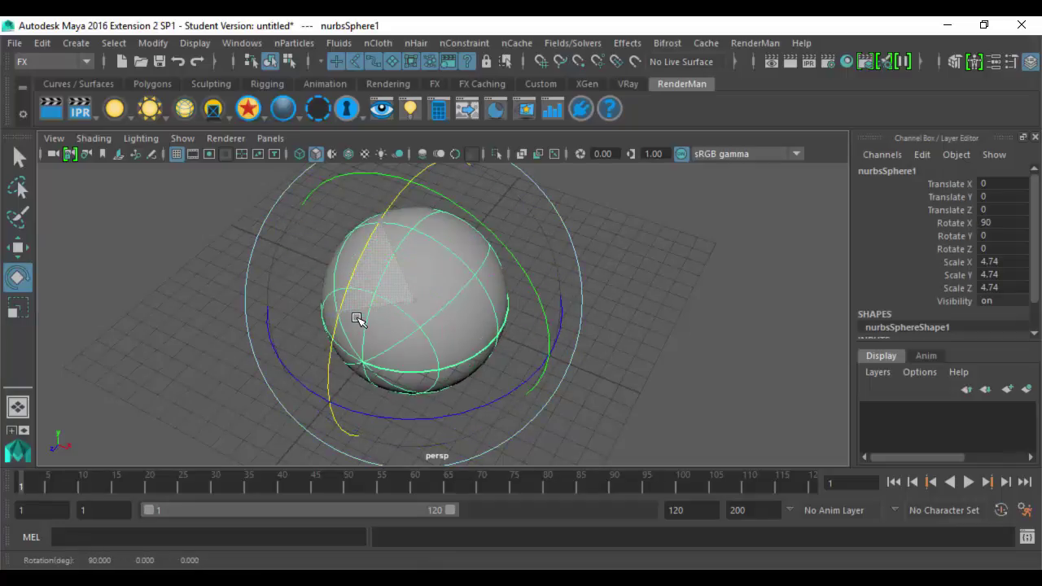
{"action": "left_click_drag", "start_coordinate": [418, 347], "coordinate": [400, 310], "text": "alt"}
{"action": "middle_click_drag", "start_coordinate": [401, 311], "coordinate": [405, 342], "text": "alt"}
{"action": "left_click_drag", "start_coordinate": [405, 342], "coordinate": [435, 341], "text": "alt"}
{"action": "key", "text": "minus"}
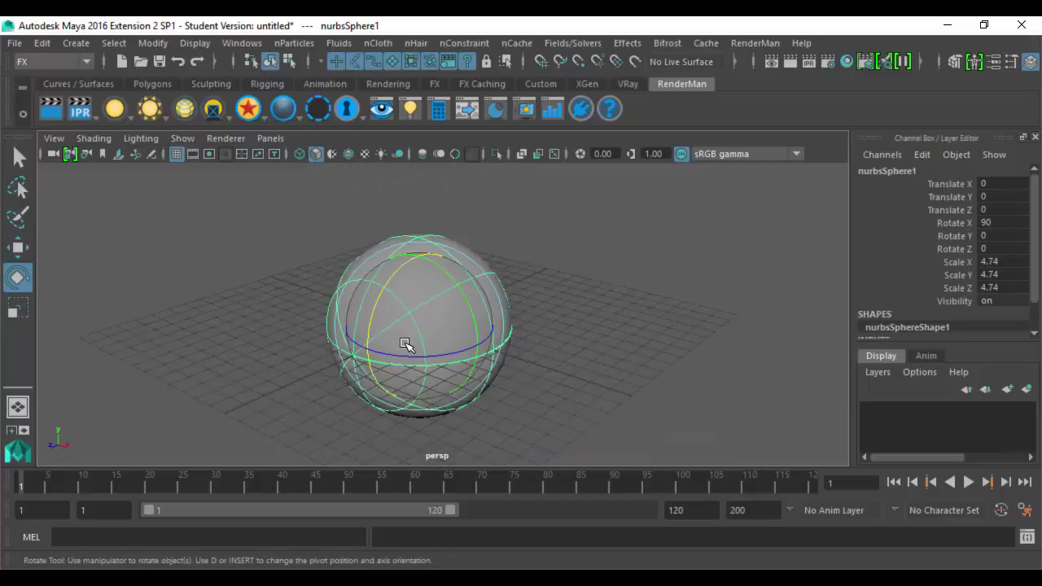
{"action": "key", "text": "equal"}
{"action": "left_click_drag", "start_coordinate": [421, 324], "coordinate": [431, 218], "text": "alt"}
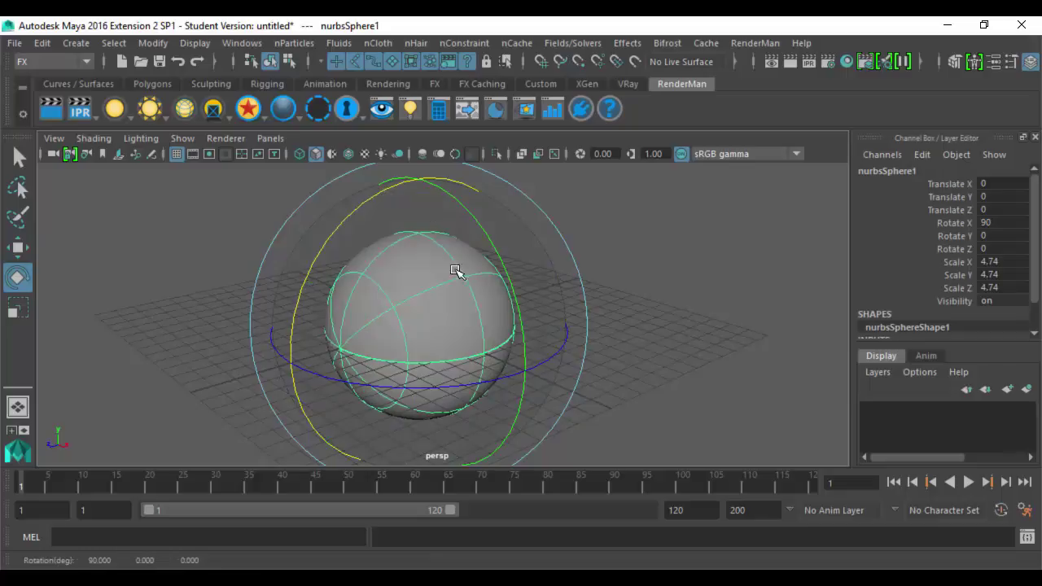
Activate the Move tool and switch the viewport from perspective to the front view
{"action": "key", "text": "w"}
{"action": "left_click_drag", "start_coordinate": [437, 328], "coordinate": [458, 320], "text": "alt"}
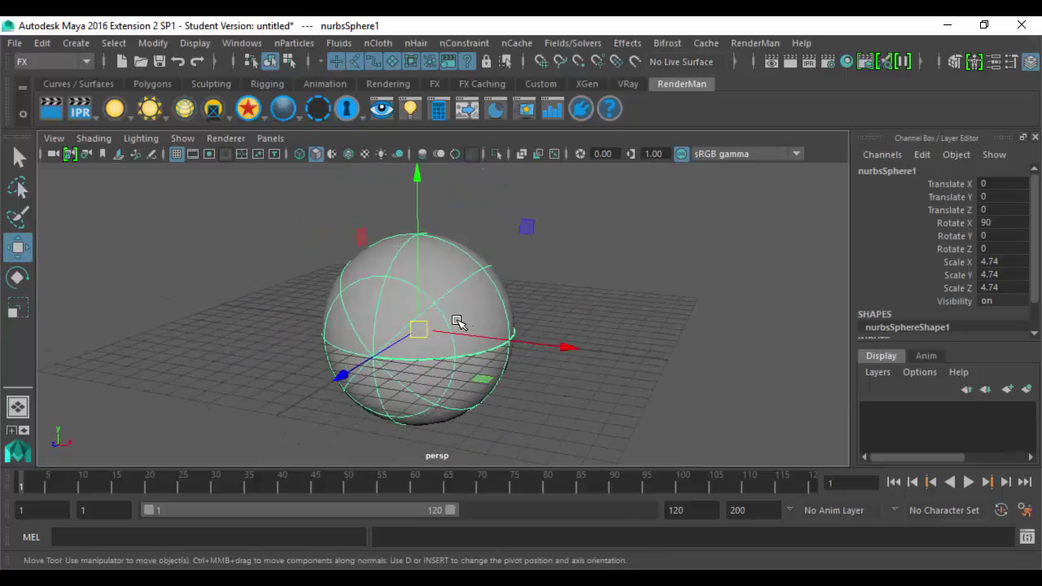
{"action": "right_click_drag", "start_coordinate": [388, 319], "coordinate": [492, 322], "text": "alt"}
{"action": "left_click_drag", "start_coordinate": [492, 322], "coordinate": [362, 307], "text": "alt"}
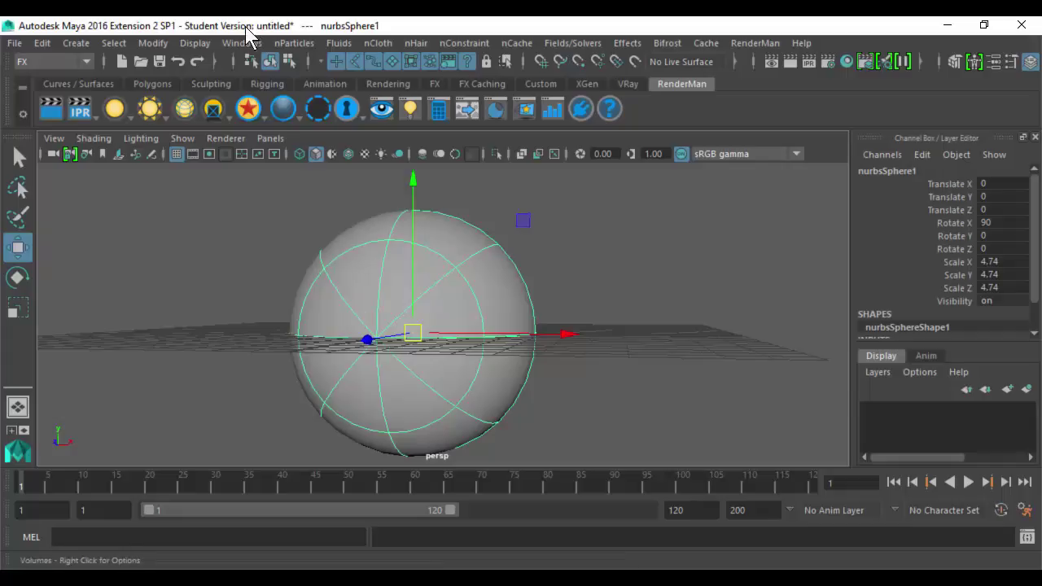
{"action": "key", "text": "space"}
{"action": "left_click_drag", "start_coordinate": [204, 200], "coordinate": [209, 229]}
In wireframe display, draw a straight two-point EP curve horizontally across the sphere's full width and shift it to about -0.078 in Y
{"action": "left_click", "coordinate": [77, 43]}
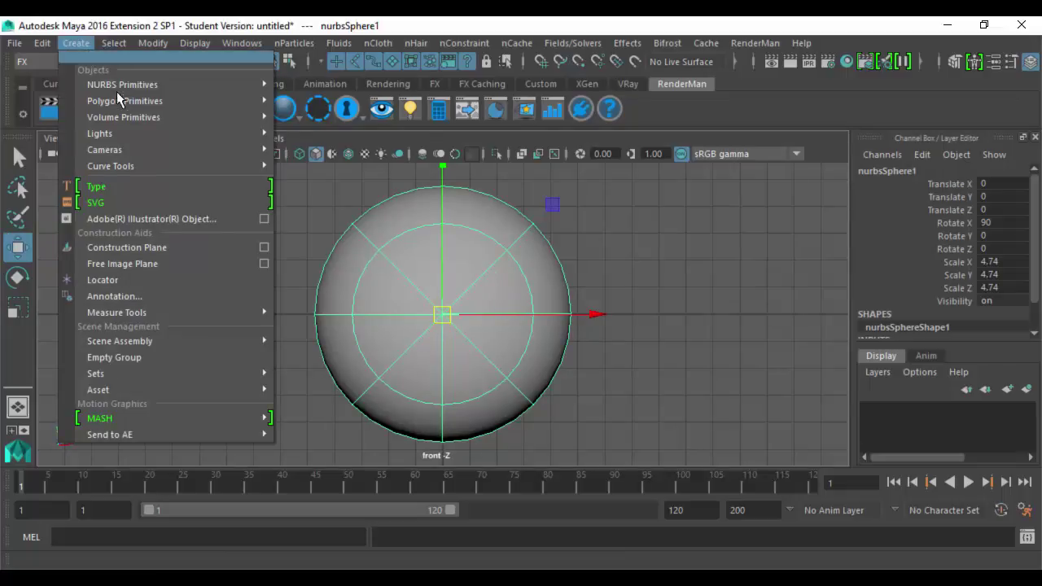
{"action": "mouse_move", "coordinate": [132, 167]}
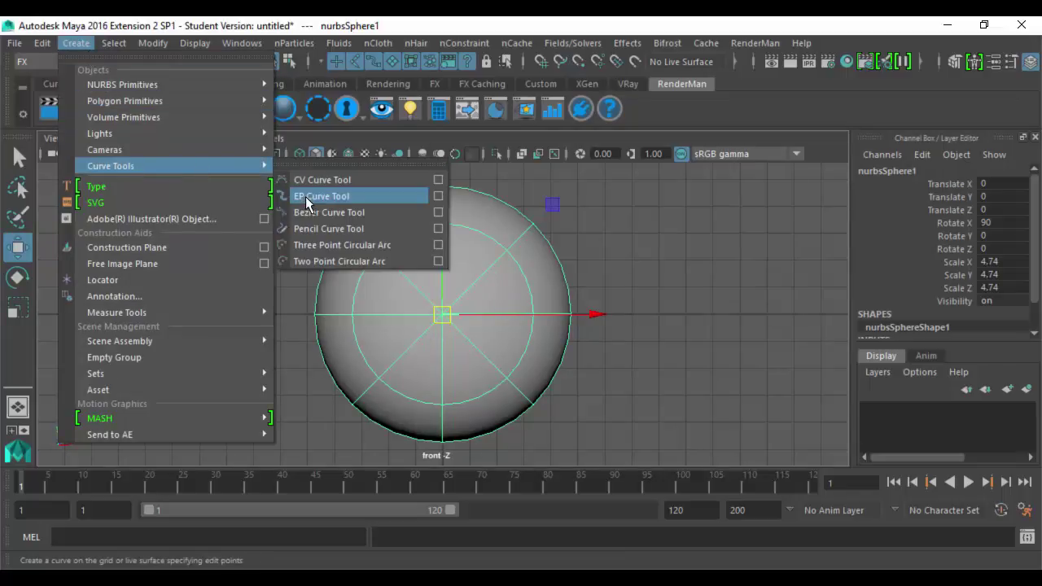
{"action": "left_click", "coordinate": [325, 196]}
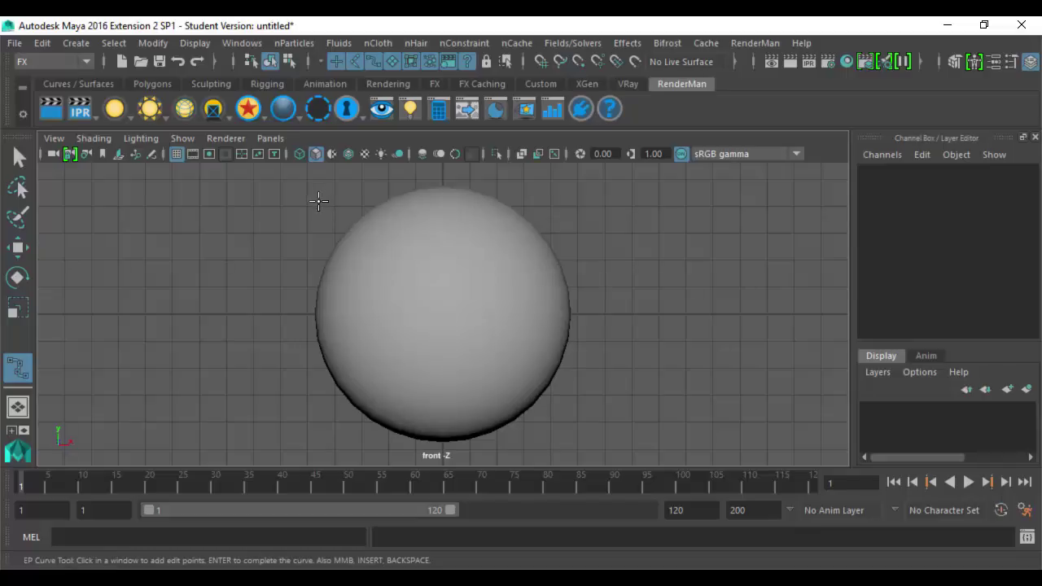
{"action": "key", "text": "4"}
{"action": "scroll", "coordinate": [304, 317], "scroll_direction": "up", "scroll_amount": 3}
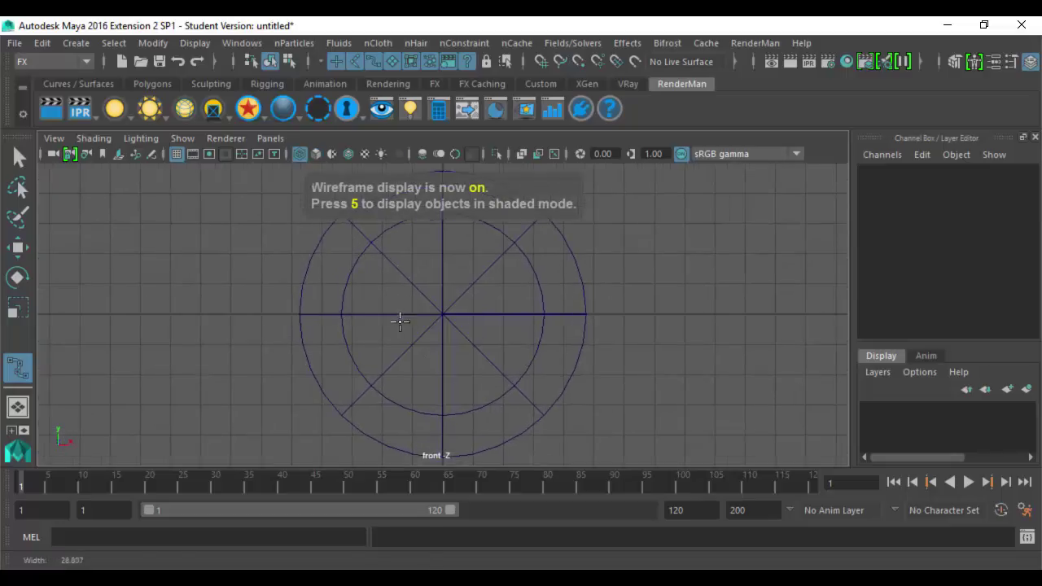
{"action": "left_click", "coordinate": [280, 304]}
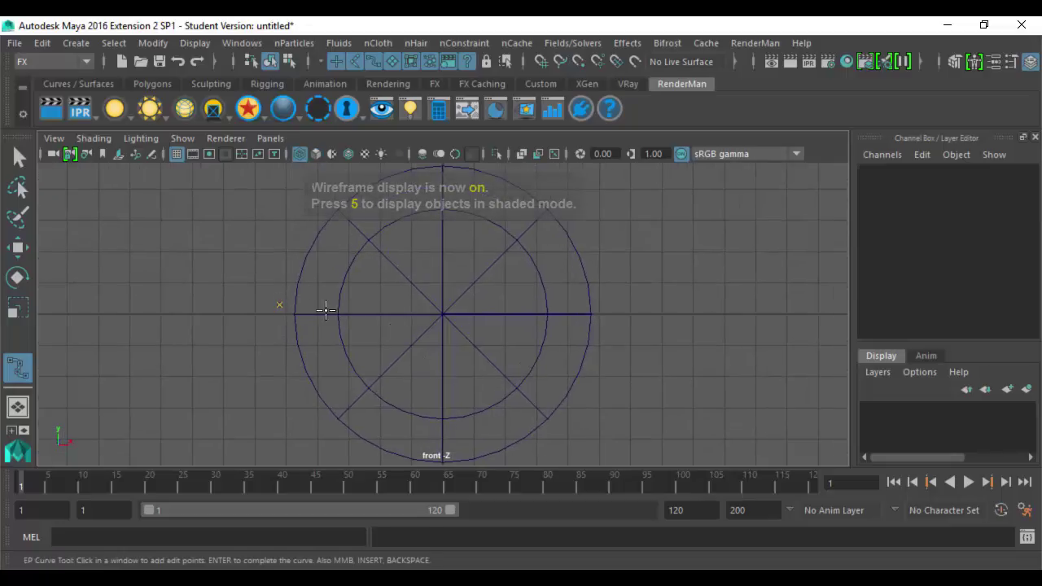
{"action": "left_click", "coordinate": [607, 304]}
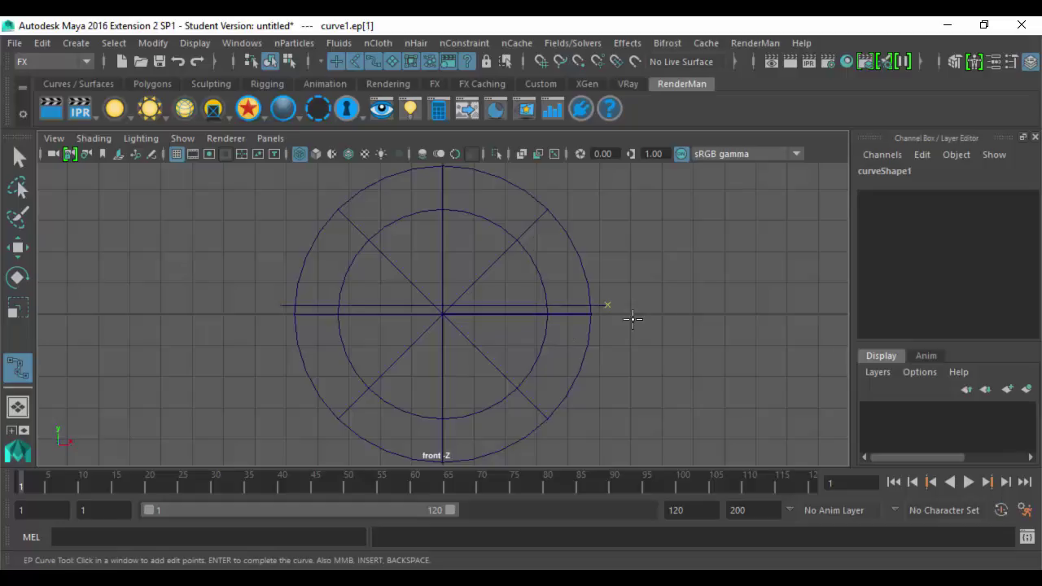
{"action": "key", "text": "Return"}
{"action": "key", "text": "w"}
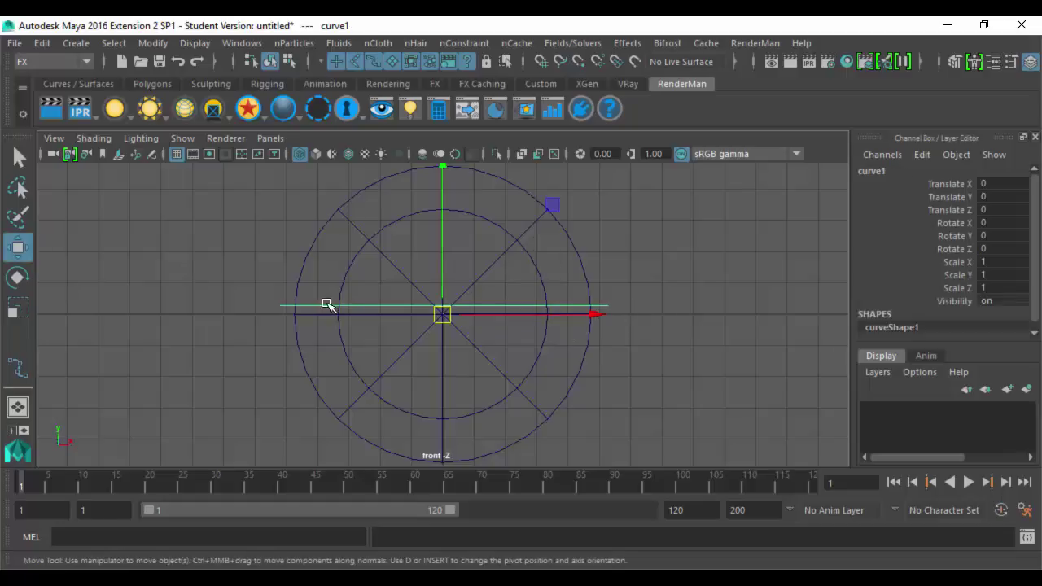
{"action": "left_click_drag", "start_coordinate": [444, 192], "coordinate": [441, 205]}
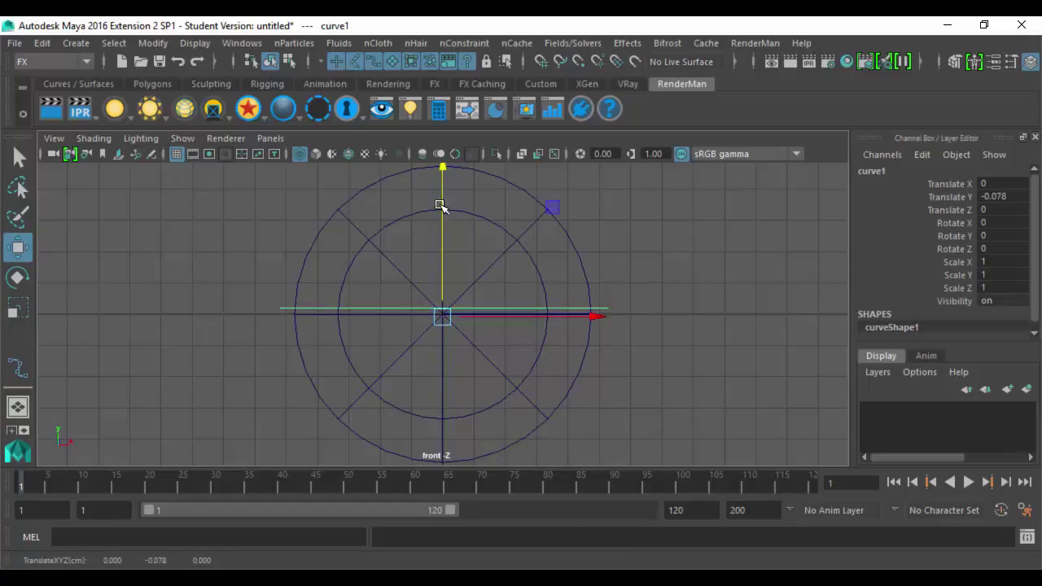
Create a NURBS circle at the sphere's centre, rotate it 90 degrees about X and scale it uniformly to about 1.73
{"action": "left_click", "coordinate": [82, 44]}
{"action": "mouse_move", "coordinate": [136, 81]}
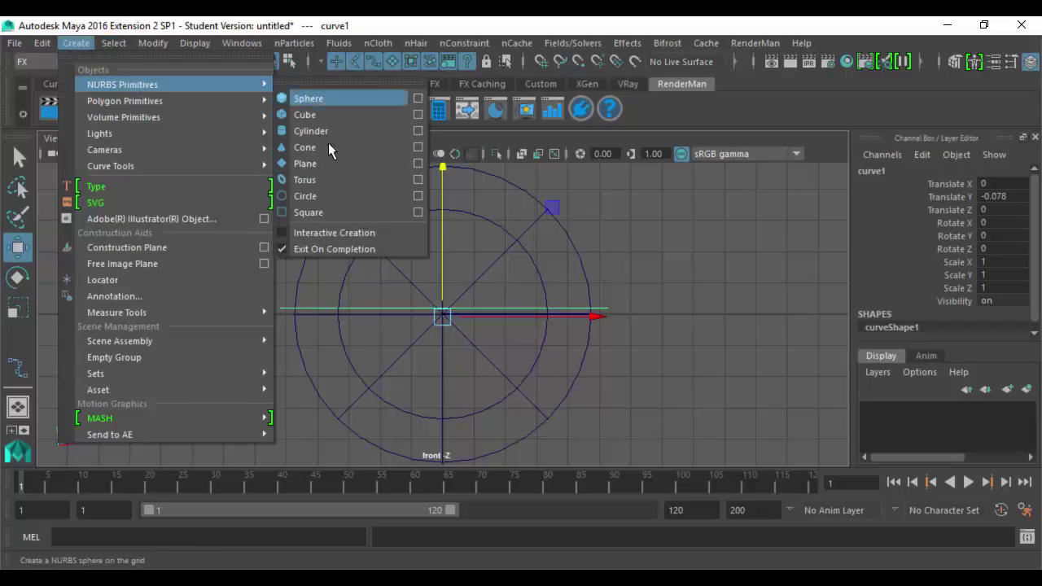
{"action": "left_click", "coordinate": [336, 196]}
{"action": "key", "text": "e"}
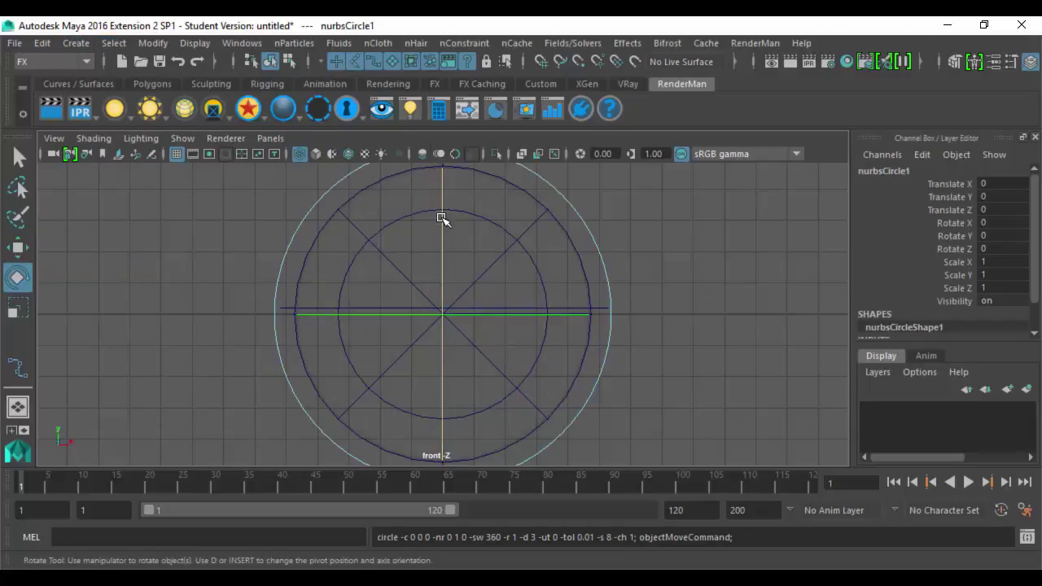
{"action": "left_click_drag", "start_coordinate": [452, 258], "coordinate": [488, 266]}
{"action": "key", "text": "r"}
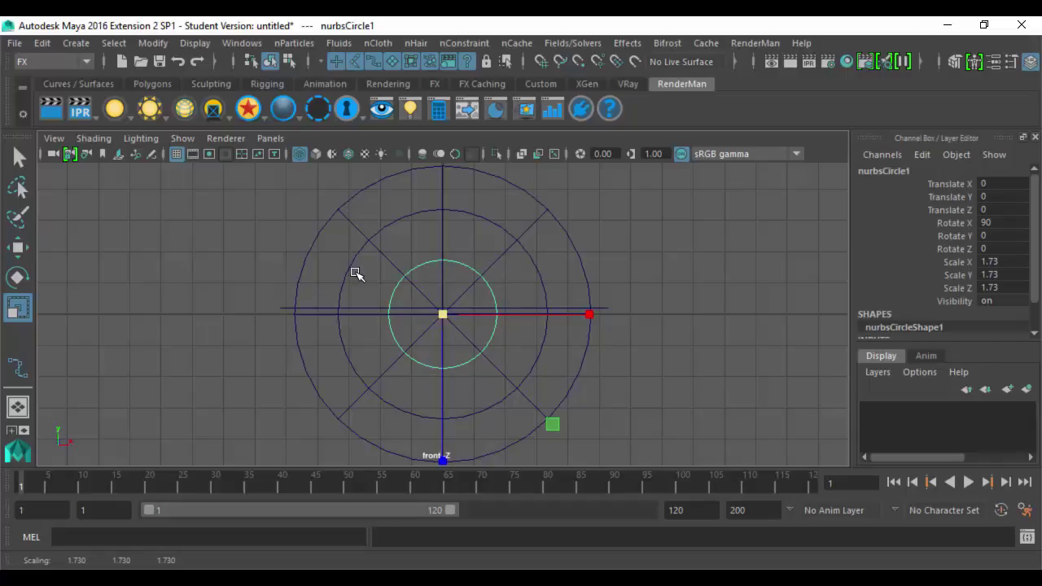
With the Modeling menu set active, project the horizontal curve and the circle onto the sphere along the active view
{"action": "left_click", "coordinate": [310, 306]}
{"action": "left_click", "coordinate": [288, 308]}
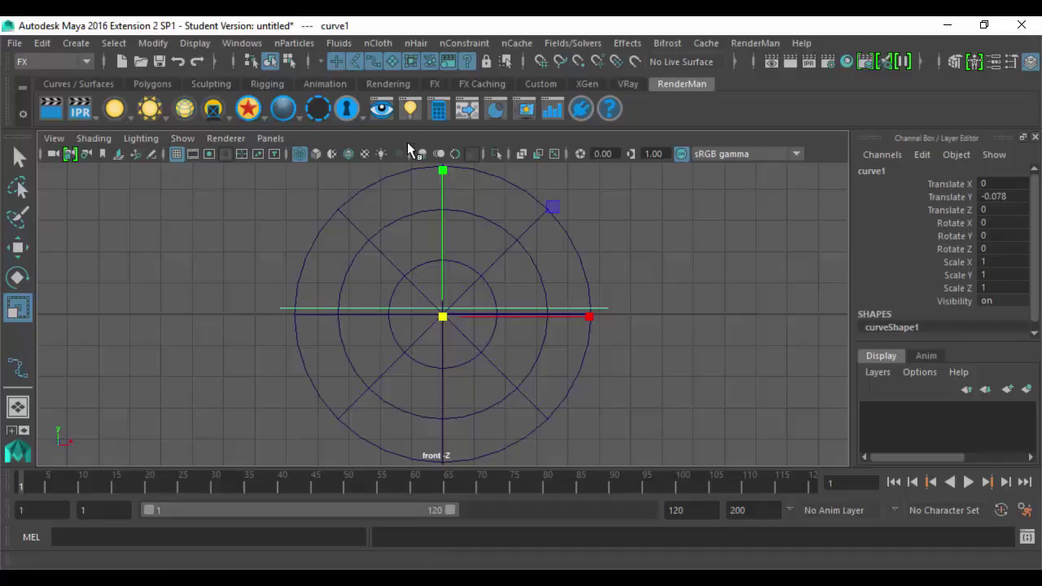
{"action": "left_click", "coordinate": [391, 295], "text": "shift"}
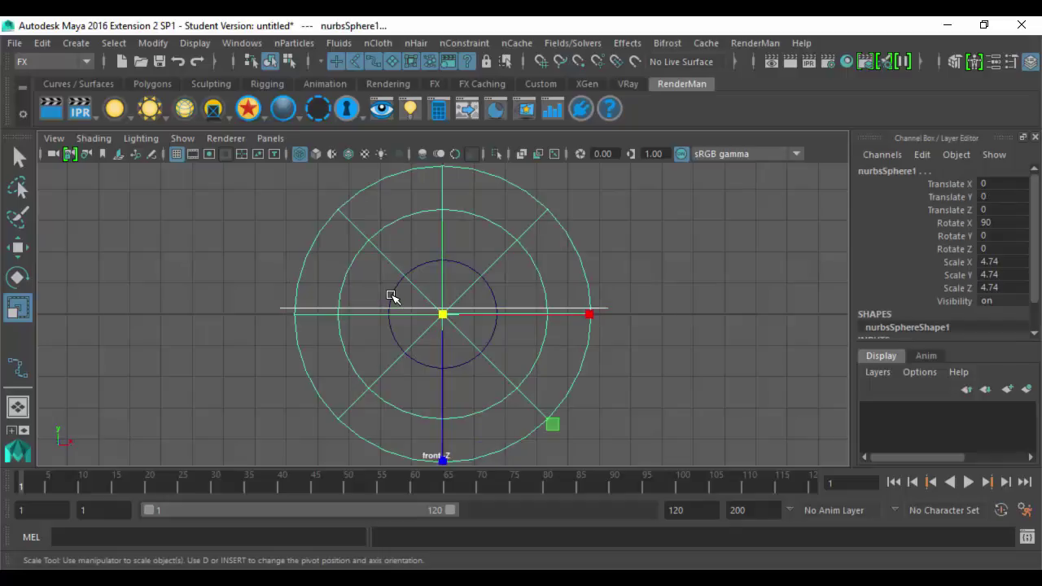
{"action": "left_click_drag", "start_coordinate": [380, 278], "coordinate": [462, 356]}
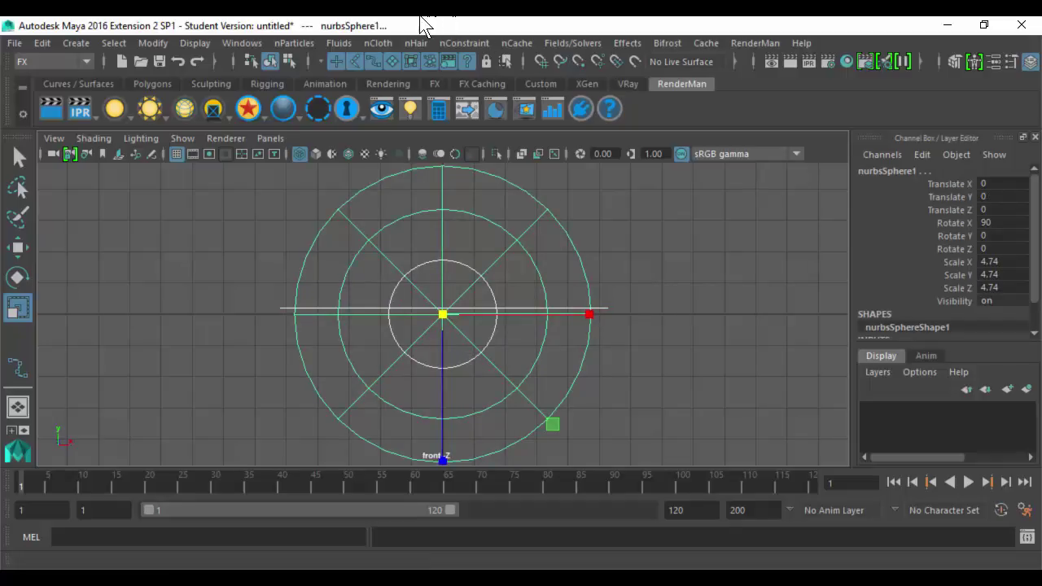
{"action": "left_click", "coordinate": [59, 62]}
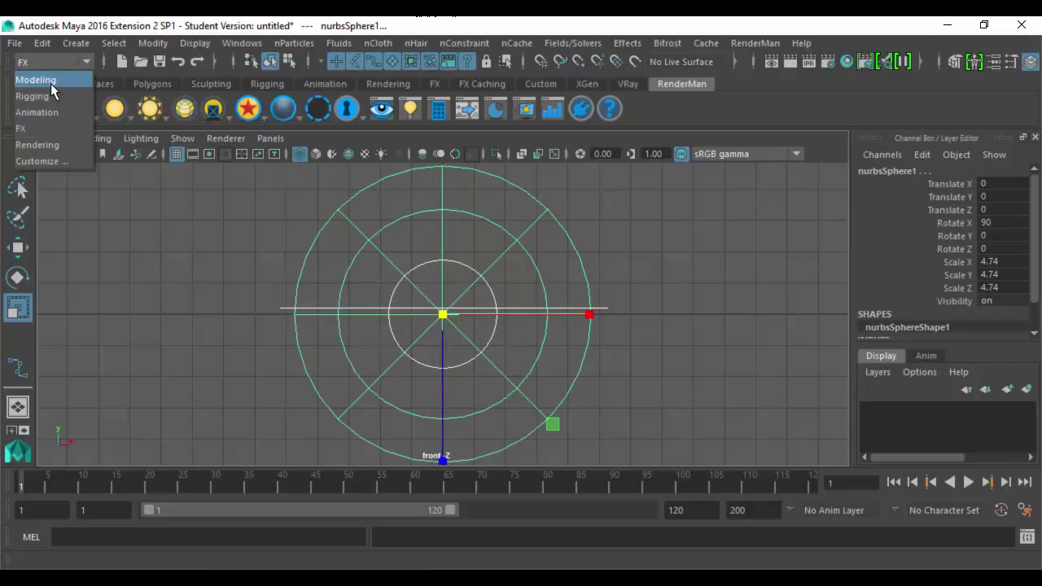
{"action": "left_click", "coordinate": [51, 77]}
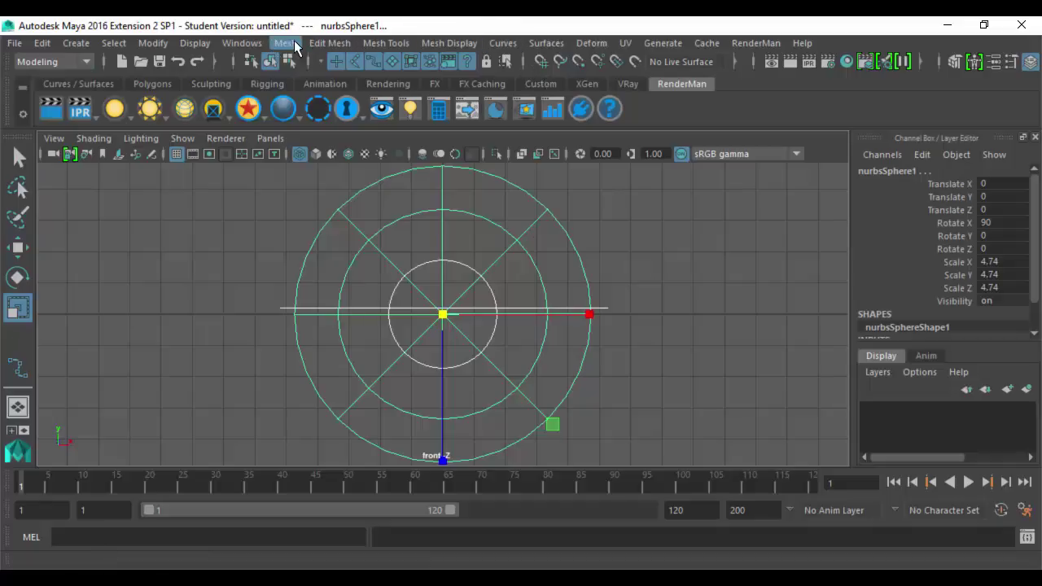
{"action": "left_click", "coordinate": [330, 44]}
{"action": "mouse_move", "coordinate": [429, 39]}
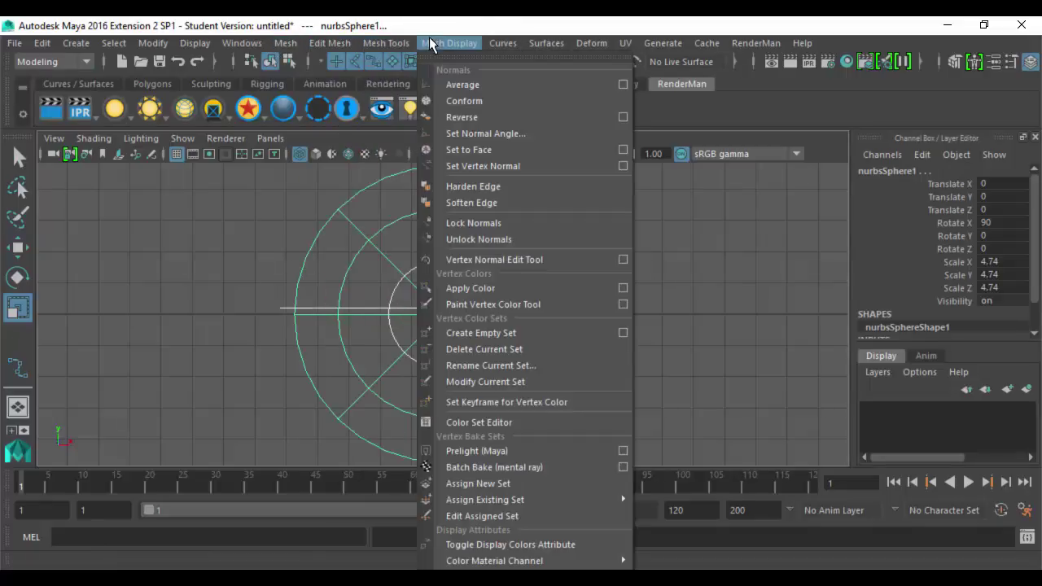
{"action": "left_click", "coordinate": [472, 44]}
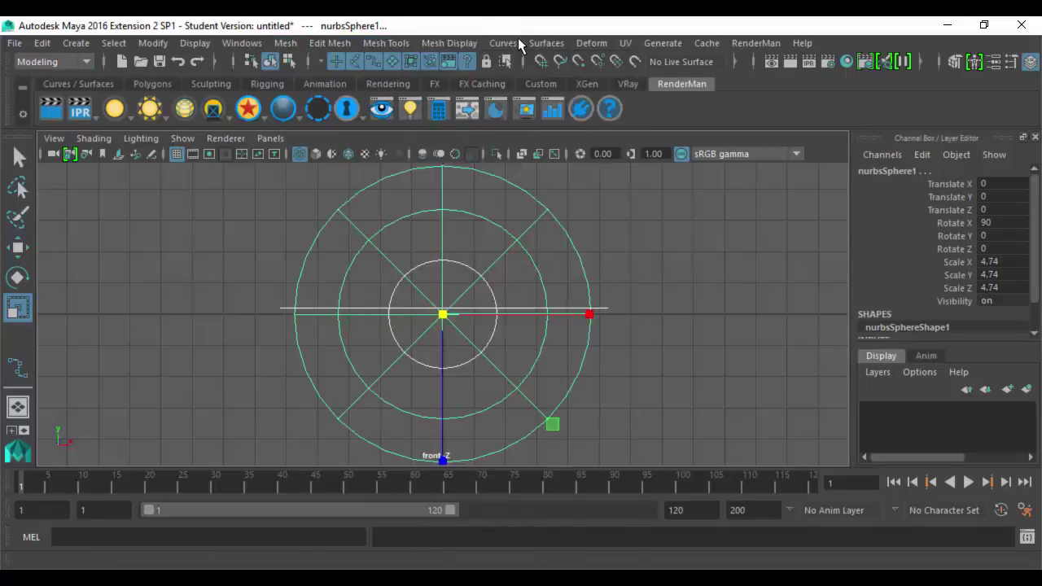
{"action": "left_click", "coordinate": [553, 42]}
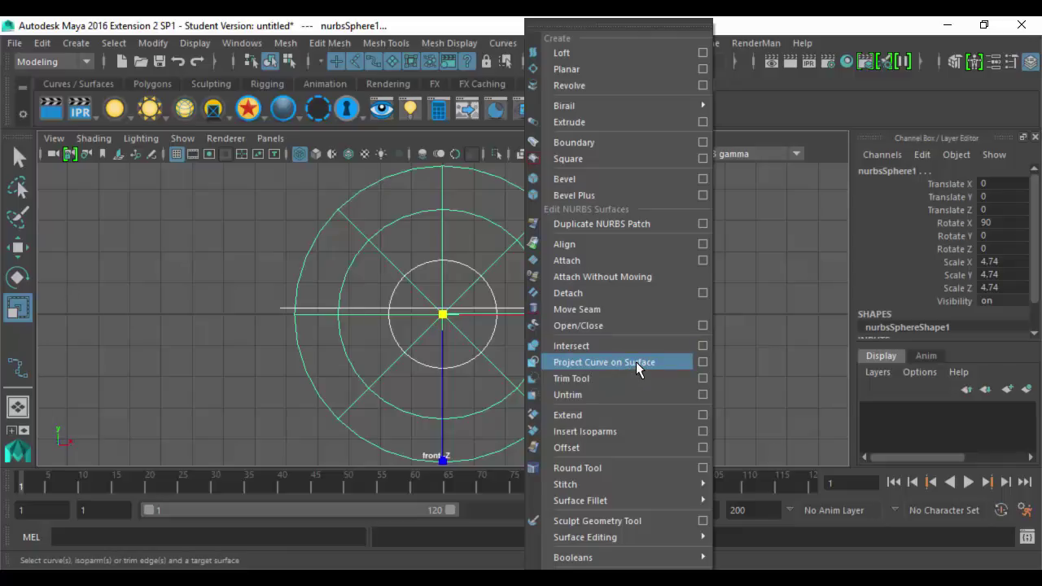
{"action": "left_click", "coordinate": [703, 362]}
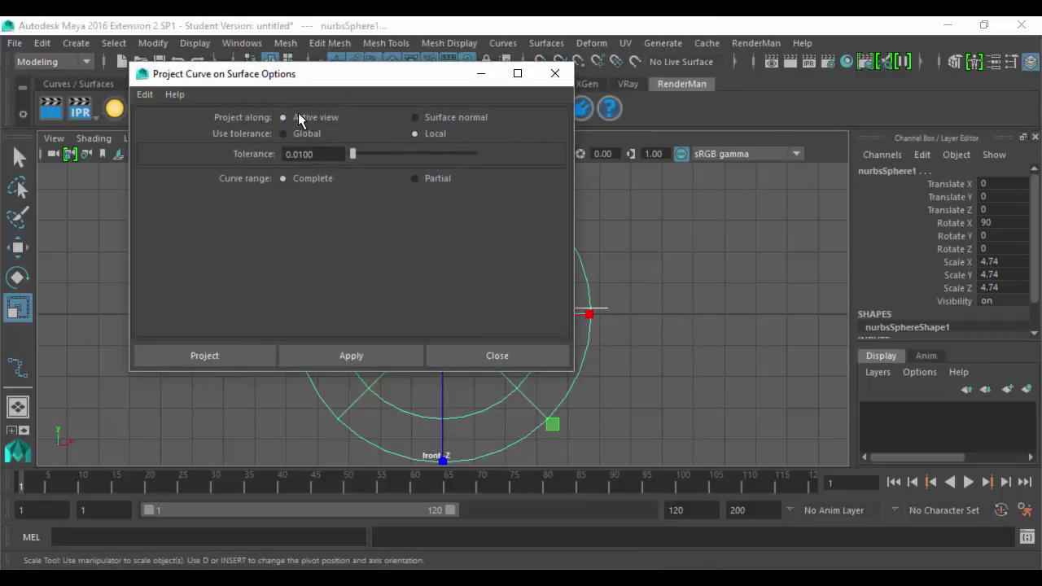
{"action": "left_click", "coordinate": [205, 355]}
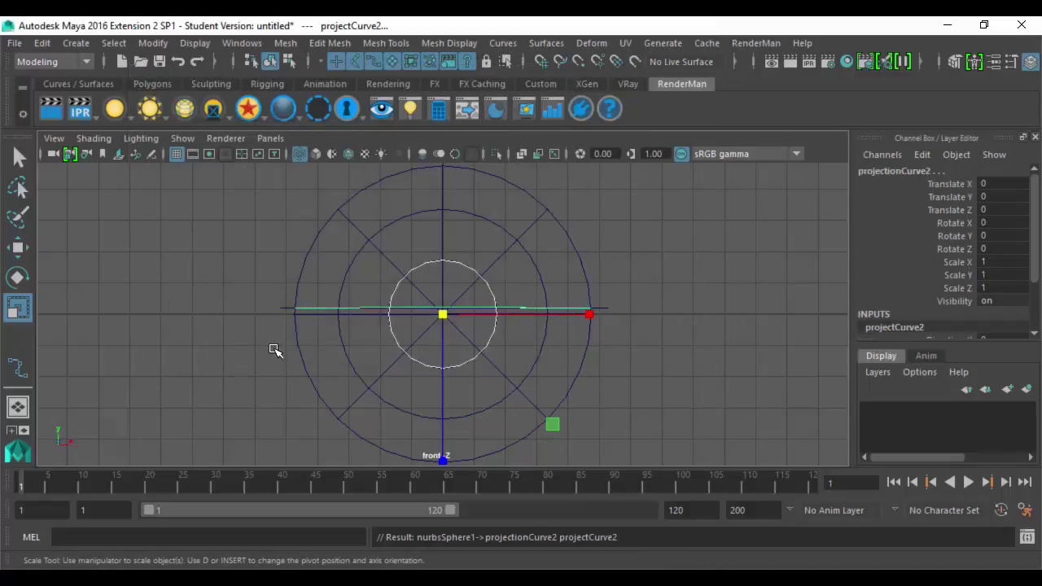
Return to the perspective view, clear the selection and switch to shaded display to inspect the projected curves on the sphere
{"action": "middle_click_drag", "start_coordinate": [688, 241], "coordinate": [665, 272], "text": "alt"}
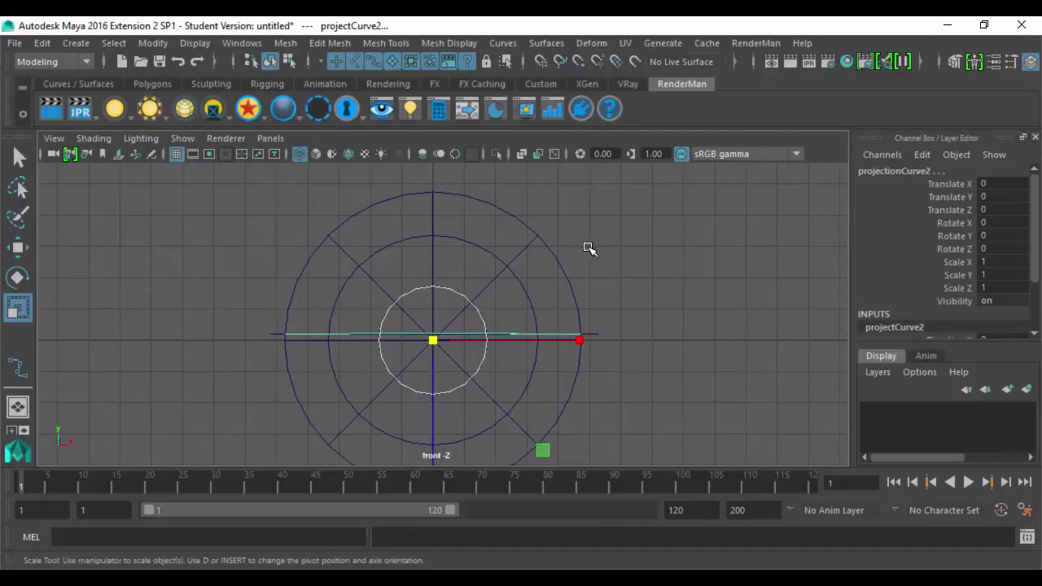
{"action": "key", "text": "space"}
{"action": "left_click", "coordinate": [584, 213]}
{"action": "left_click_drag", "start_coordinate": [488, 285], "coordinate": [516, 333], "text": "alt"}
{"action": "left_click_drag", "start_coordinate": [389, 358], "coordinate": [414, 348], "text": "alt"}
{"action": "left_click", "coordinate": [400, 339]}
{"action": "left_click", "coordinate": [494, 323]}
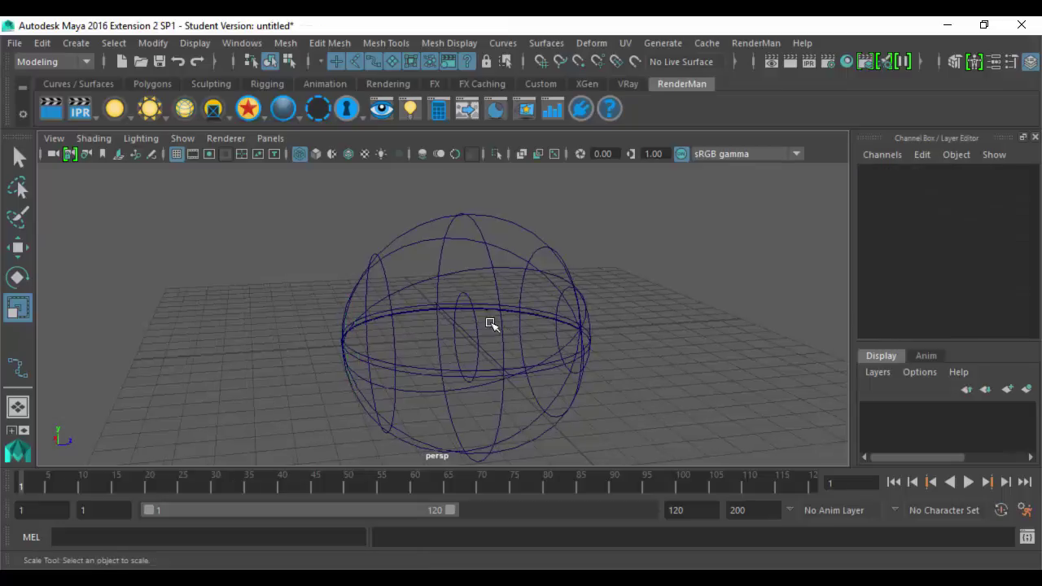
{"action": "left_click_drag", "start_coordinate": [644, 324], "coordinate": [484, 293], "text": "alt"}
{"action": "key", "text": "5"}
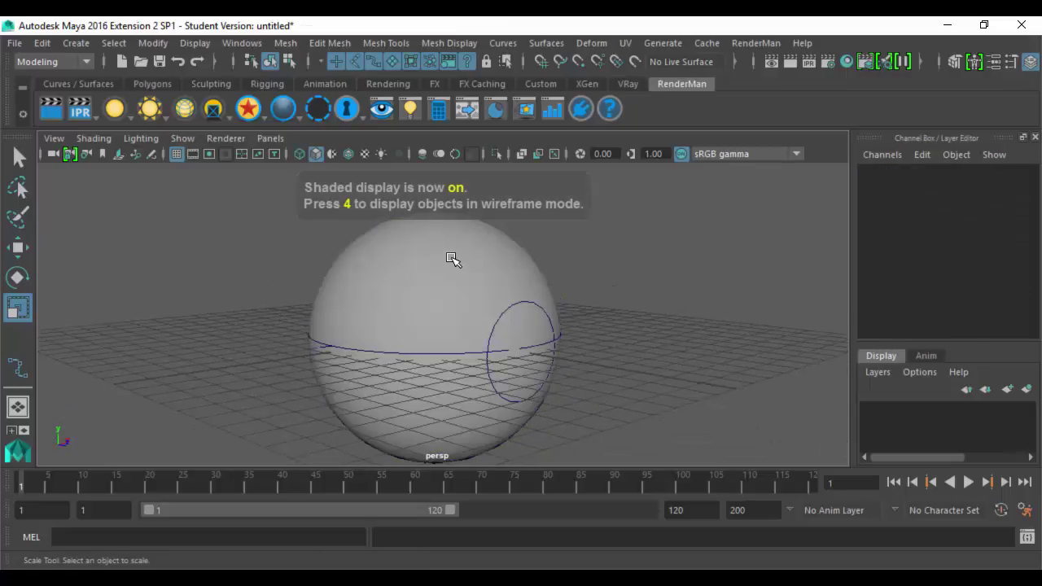
Trim the NURBS sphere along the projected curves, keeping only the upper dome region outside the circle
{"action": "left_click", "coordinate": [454, 258]}
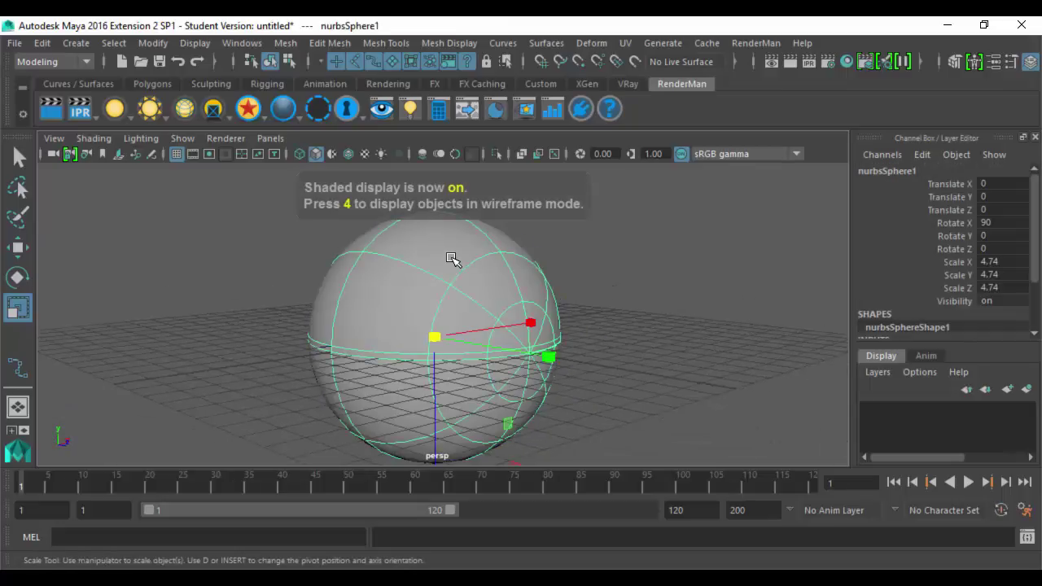
{"action": "left_click", "coordinate": [545, 42]}
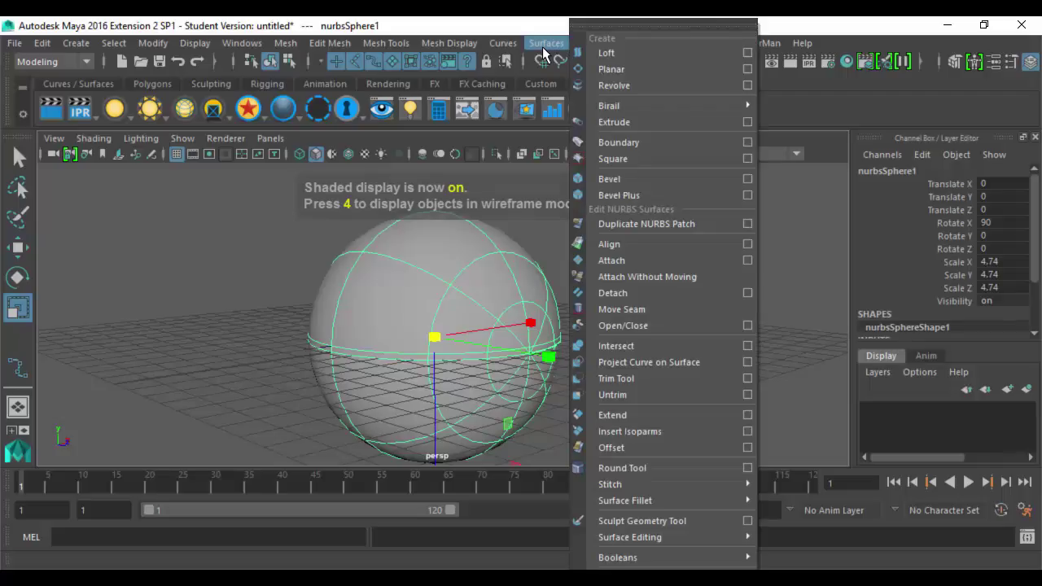
{"action": "left_click", "coordinate": [617, 380]}
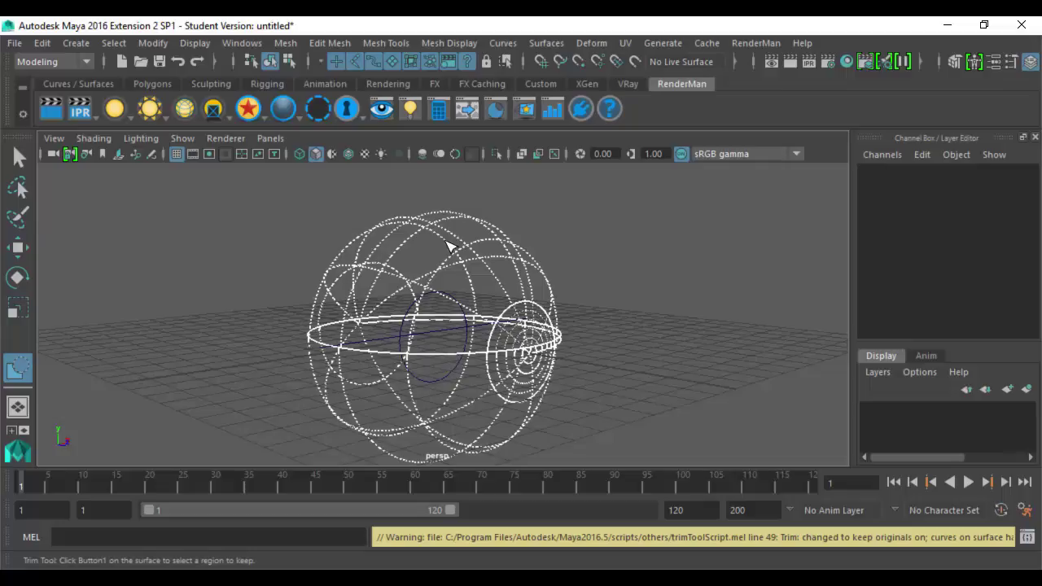
{"action": "left_click", "coordinate": [445, 243]}
{"action": "key", "text": "Return"}
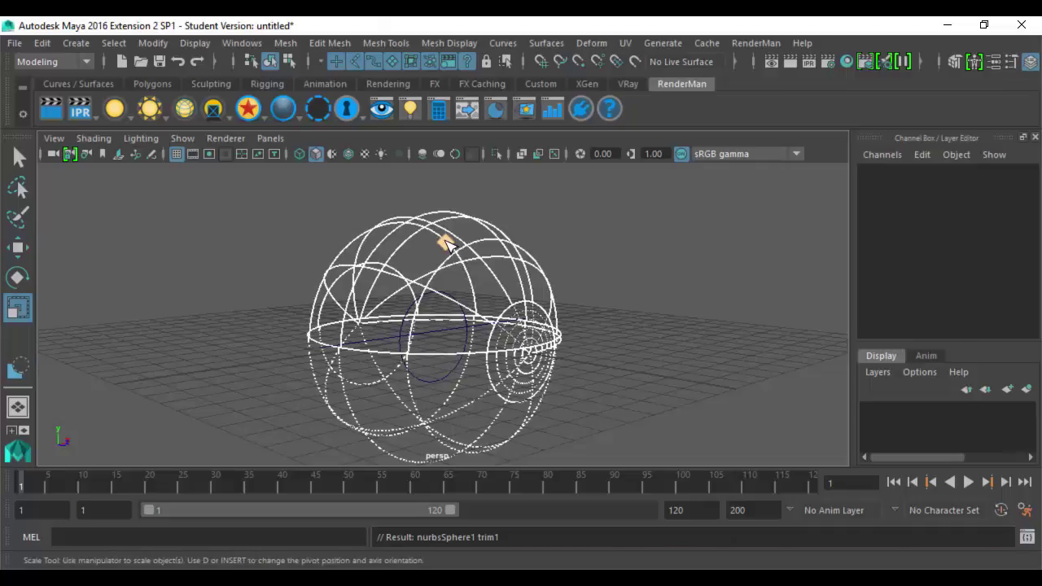
{"action": "left_click", "coordinate": [662, 328]}
{"action": "left_click_drag", "start_coordinate": [662, 328], "coordinate": [550, 348], "text": "alt"}
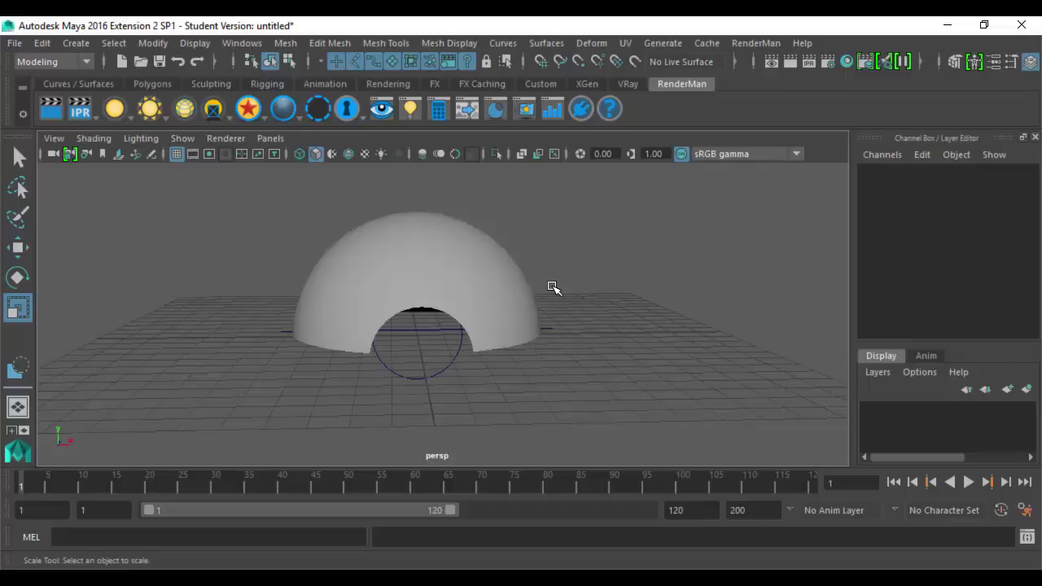
With the trimmed dome selected, open the NURBS to Polygons conversion options and reset them to their defaults
{"action": "left_click", "coordinate": [399, 239]}
{"action": "right_click_drag", "start_coordinate": [400, 238], "coordinate": [399, 144]}
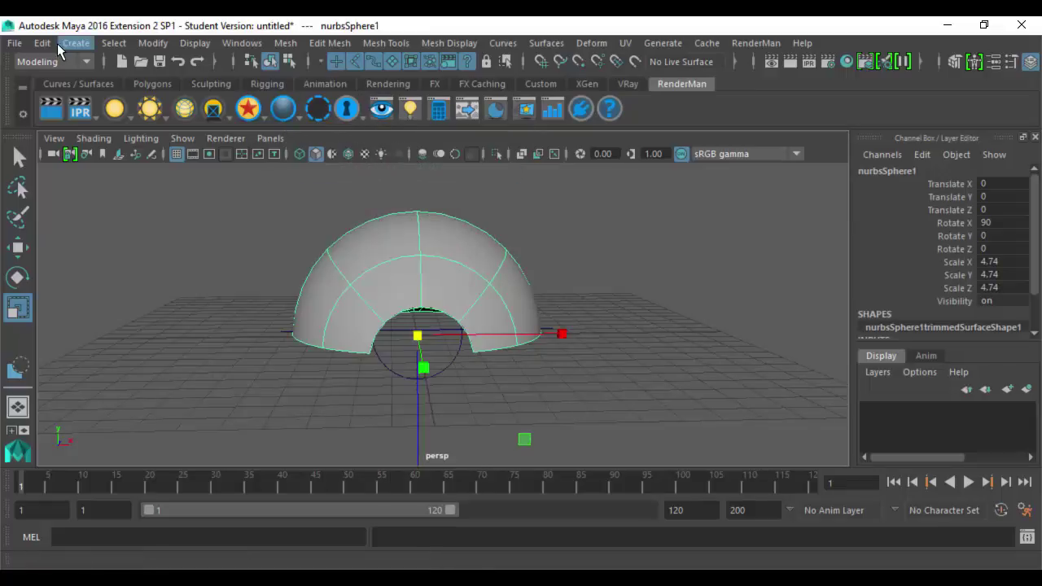
{"action": "left_click", "coordinate": [152, 42]}
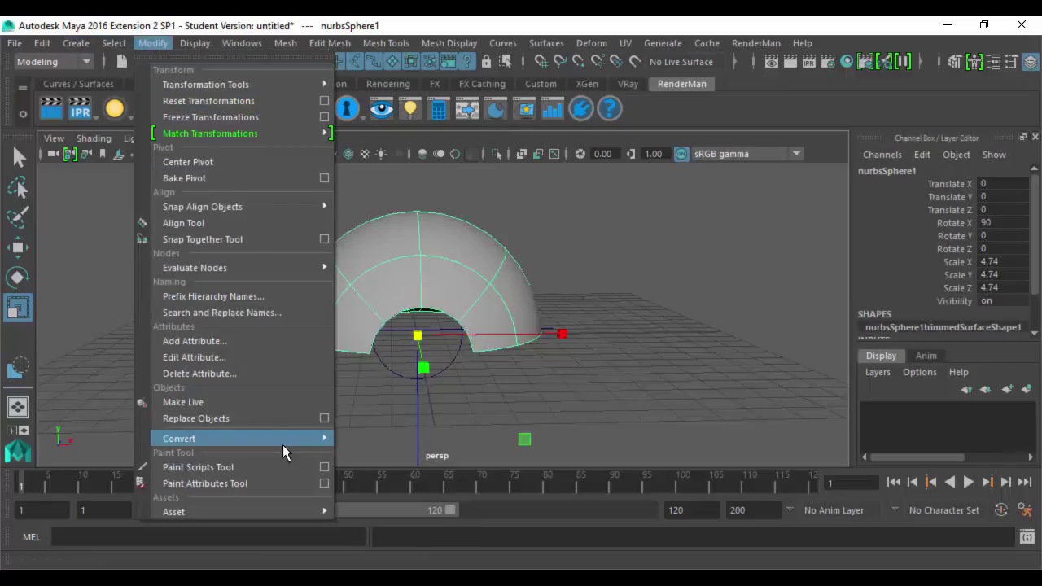
{"action": "mouse_move", "coordinate": [292, 439]}
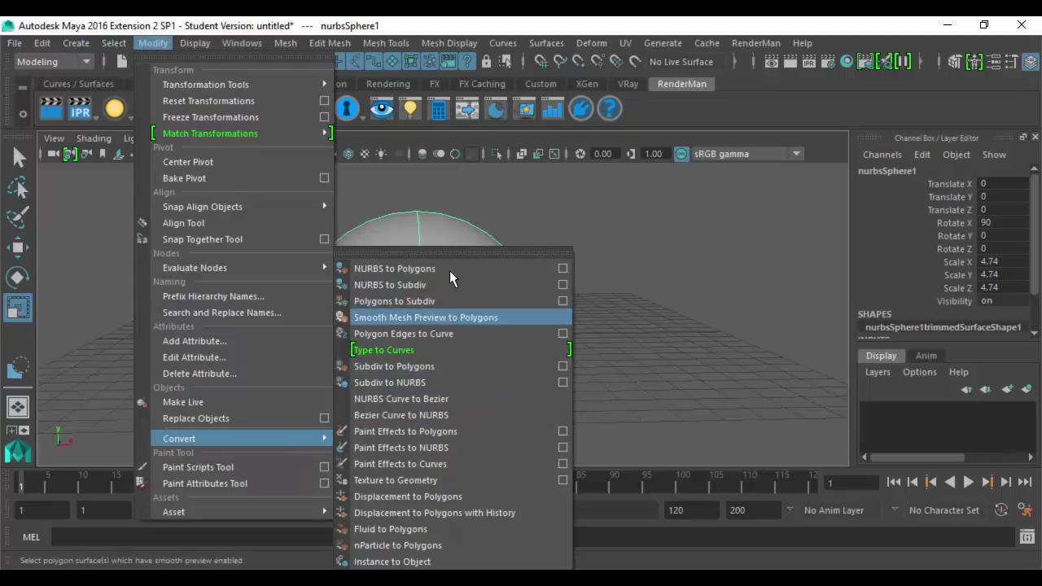
{"action": "left_click", "coordinate": [562, 269]}
{"action": "left_click_drag", "start_coordinate": [386, 79], "coordinate": [561, 79]}
{"action": "left_click", "coordinate": [321, 95]}
{"action": "left_click", "coordinate": [340, 126]}
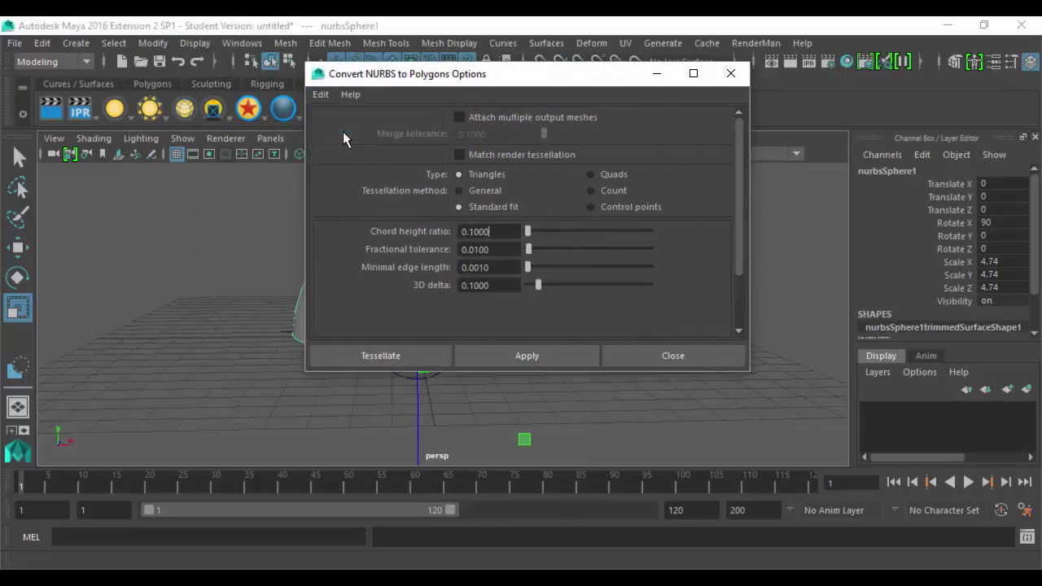
{"action": "left_click_drag", "start_coordinate": [472, 77], "coordinate": [633, 77]}
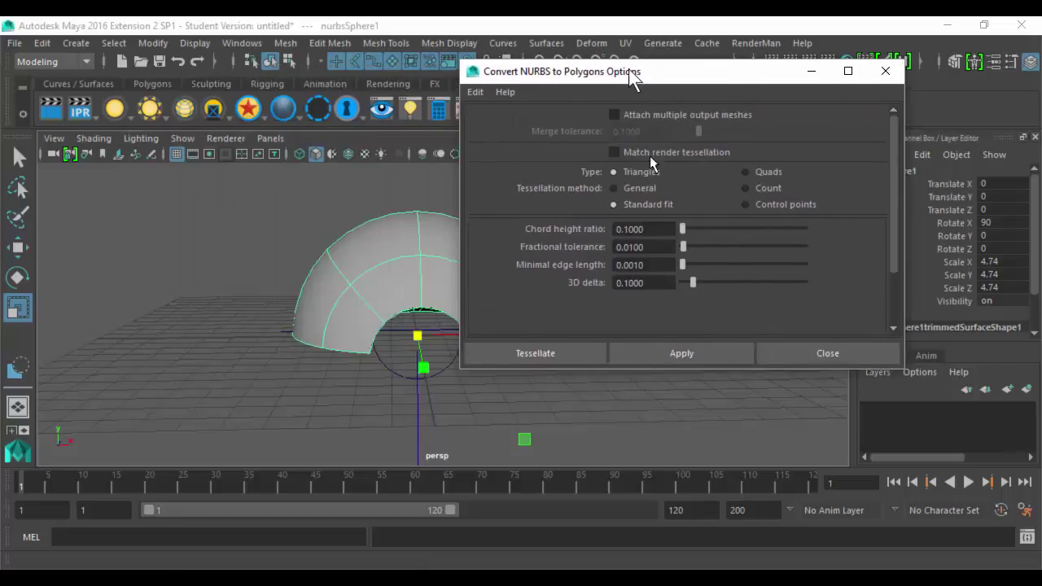
Try converting the dome to a Triangles mesh with Standard fit, move the mesh to about -9.928 in X, and delete it
{"action": "left_click", "coordinate": [680, 353]}
{"action": "left_click_drag", "start_coordinate": [456, 327], "coordinate": [329, 346]}
{"action": "key", "text": "ctrl+z"}
{"action": "key", "text": "w"}
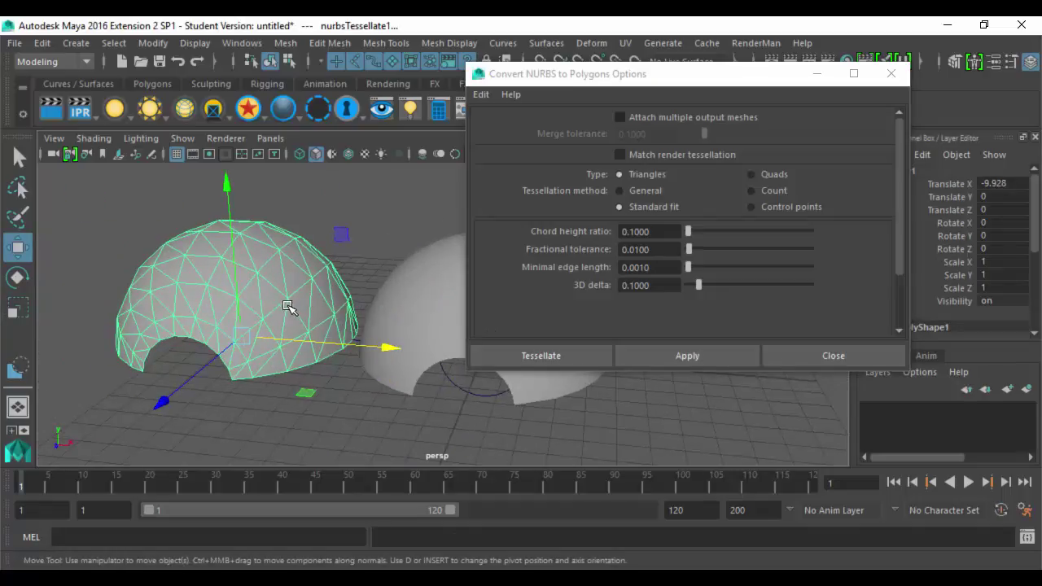
{"action": "key", "text": "Delete"}
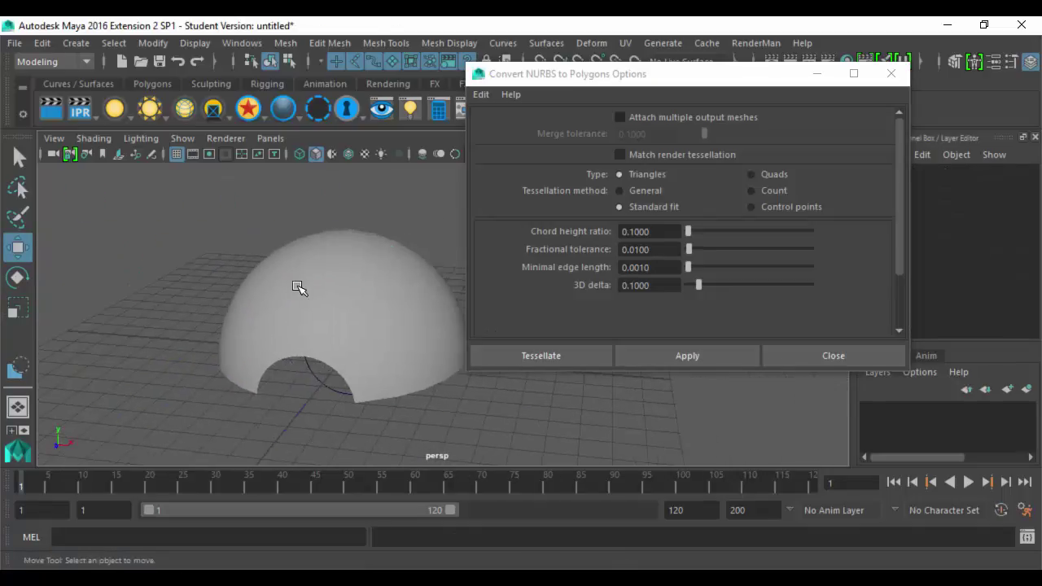
Try converting the trimmed dome to a Quads mesh with Standard fit, move the mesh aside, and delete it
{"action": "left_click", "coordinate": [297, 283]}
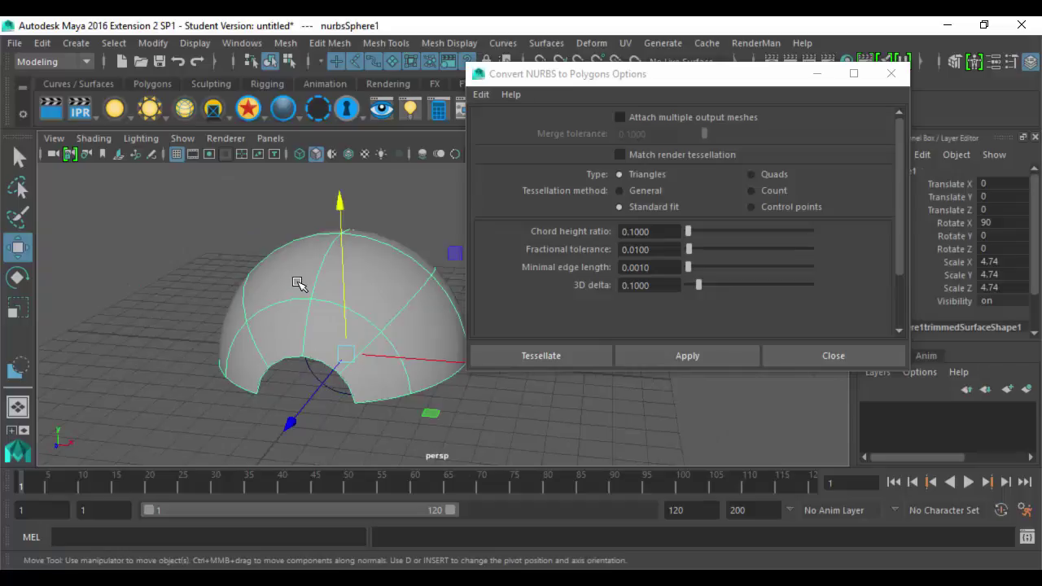
{"action": "left_click", "coordinate": [751, 174]}
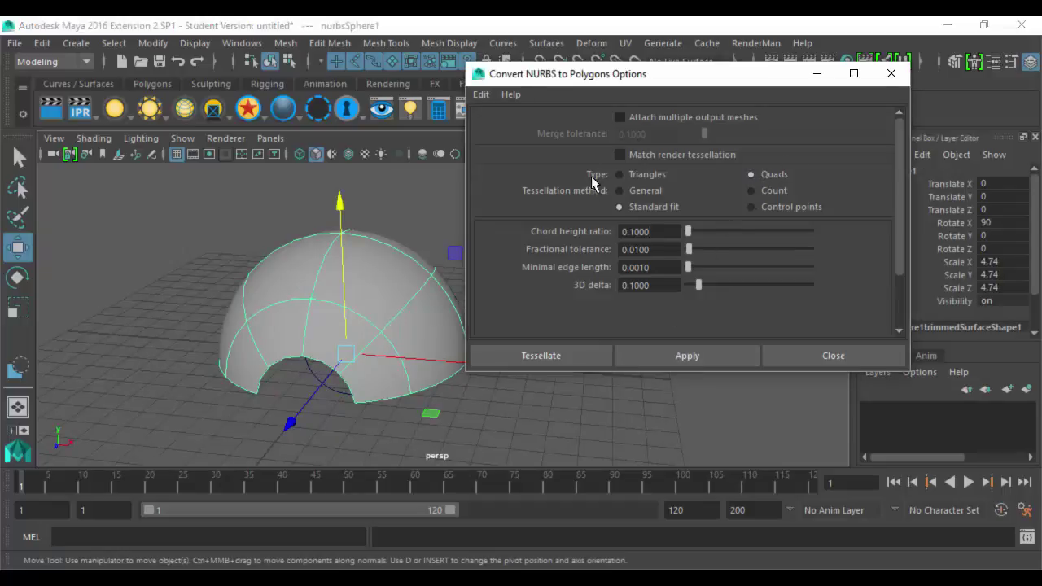
{"action": "left_click", "coordinate": [674, 358]}
{"action": "left_click_drag", "start_coordinate": [421, 360], "coordinate": [191, 294]}
{"action": "key", "text": "Delete"}
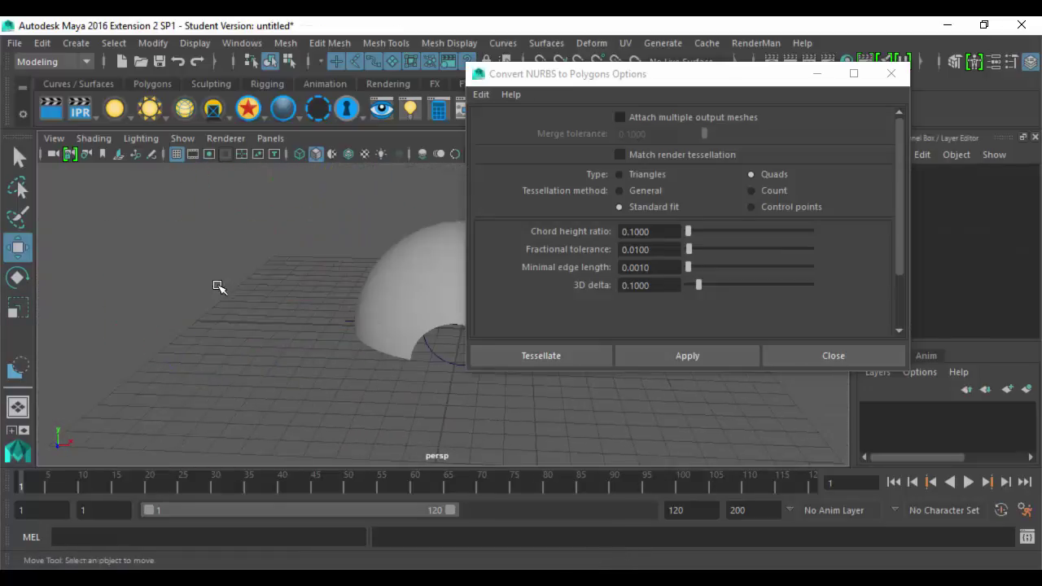
Convert the trimmed dome to Quads using General tessellation, with U and V types both set to Per span # of iso params
{"action": "key", "text": "f"}
{"action": "left_click", "coordinate": [312, 282]}
{"action": "left_click", "coordinate": [311, 282]}
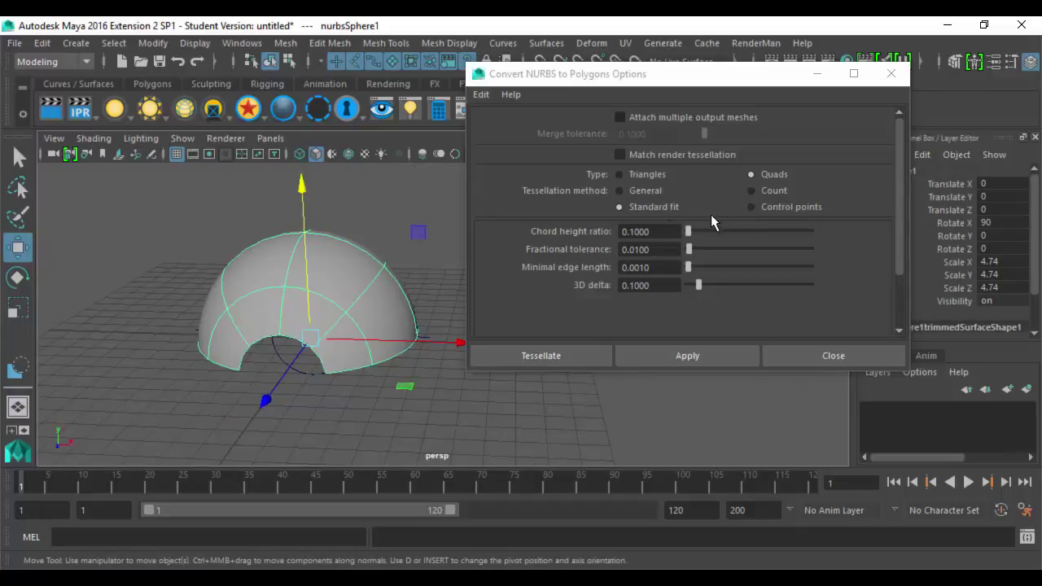
{"action": "left_click", "coordinate": [752, 175]}
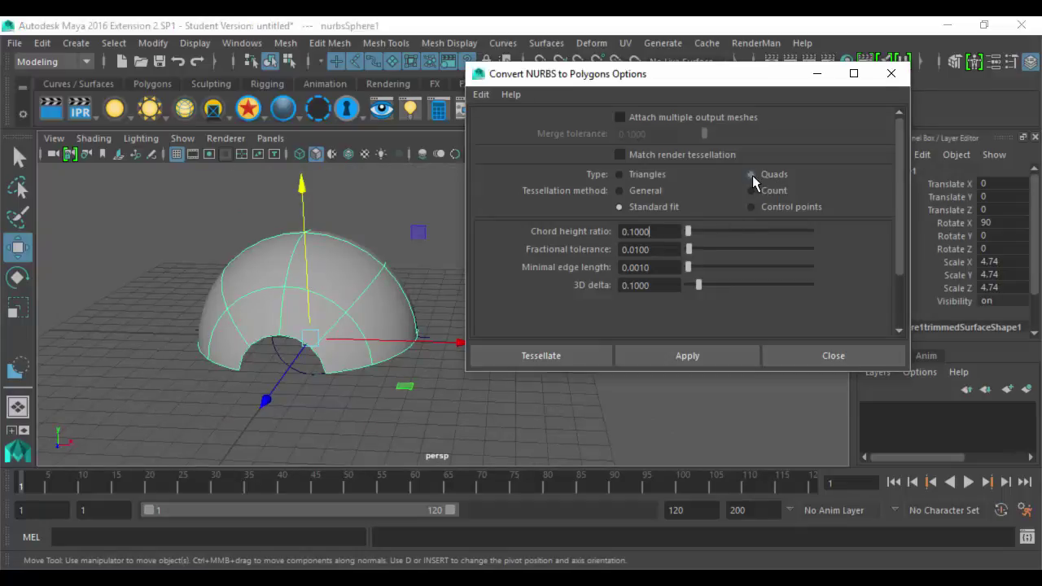
{"action": "left_click", "coordinate": [628, 191]}
{"action": "left_click", "coordinate": [655, 241]}
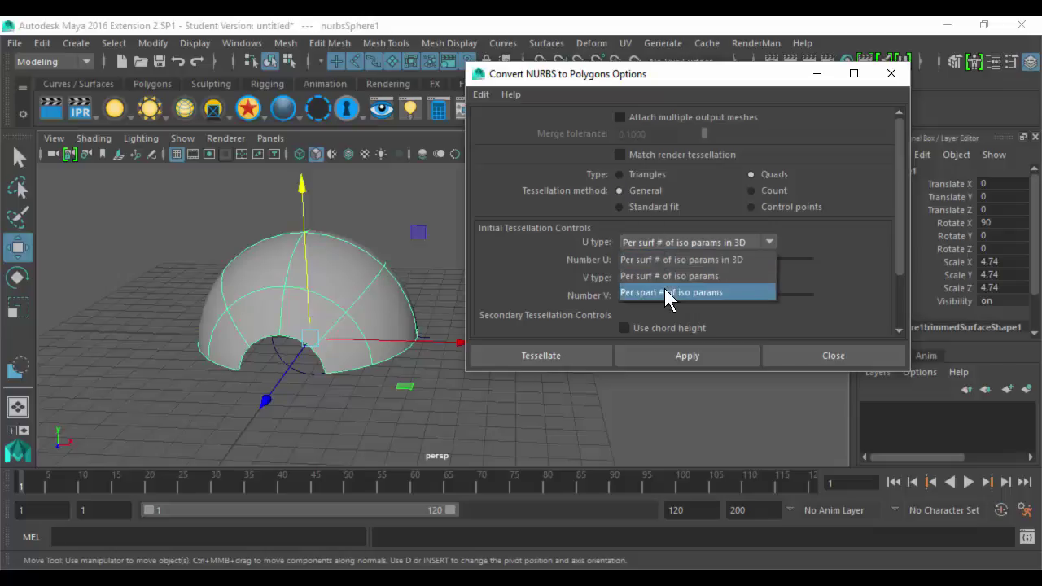
{"action": "left_click", "coordinate": [664, 293]}
{"action": "left_click", "coordinate": [661, 277]}
{"action": "left_click", "coordinate": [656, 327]}
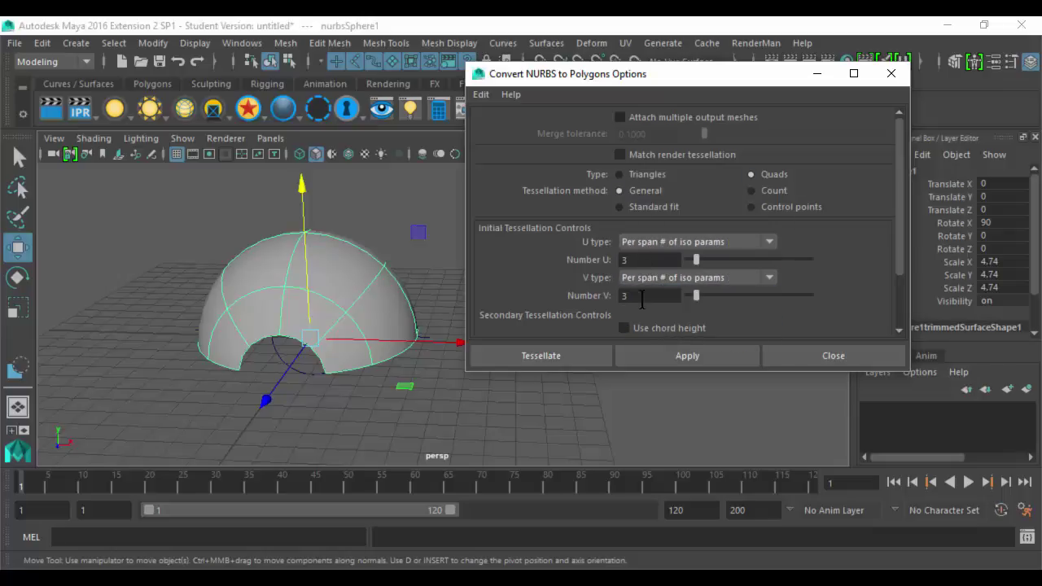
{"action": "left_click", "coordinate": [548, 364]}
Move the polygon dome to about 13.165 in X and inspect its topology around the circular opening
{"action": "left_click_drag", "start_coordinate": [459, 342], "coordinate": [783, 300]}
{"action": "left_click_drag", "start_coordinate": [676, 353], "coordinate": [701, 381], "text": "alt"}
{"action": "middle_click_drag", "start_coordinate": [576, 342], "coordinate": [461, 311], "text": "alt"}
{"action": "right_click_drag", "start_coordinate": [610, 349], "coordinate": [864, 363], "text": "alt"}
{"action": "middle_click_drag", "start_coordinate": [724, 376], "coordinate": [642, 369], "text": "alt"}
{"action": "right_click_drag", "start_coordinate": [642, 370], "coordinate": [726, 342], "text": "alt"}
{"action": "left_click_drag", "start_coordinate": [727, 340], "coordinate": [542, 255], "text": "alt"}
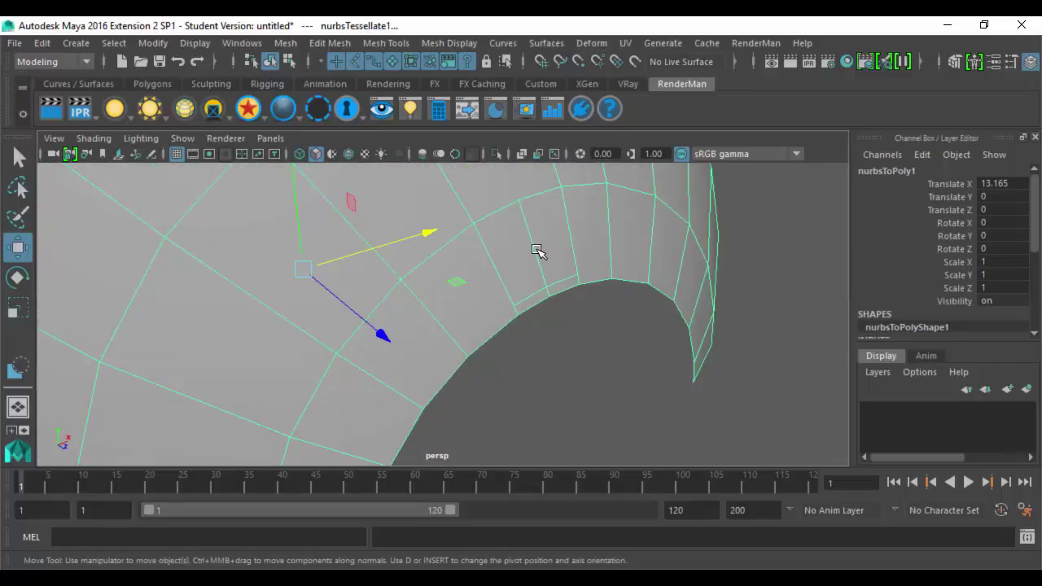
Examine the extra edges beside the polygon dome's opening and the mesh editing commands available for them
{"action": "right_click_drag", "start_coordinate": [527, 179], "coordinate": [533, 75]}
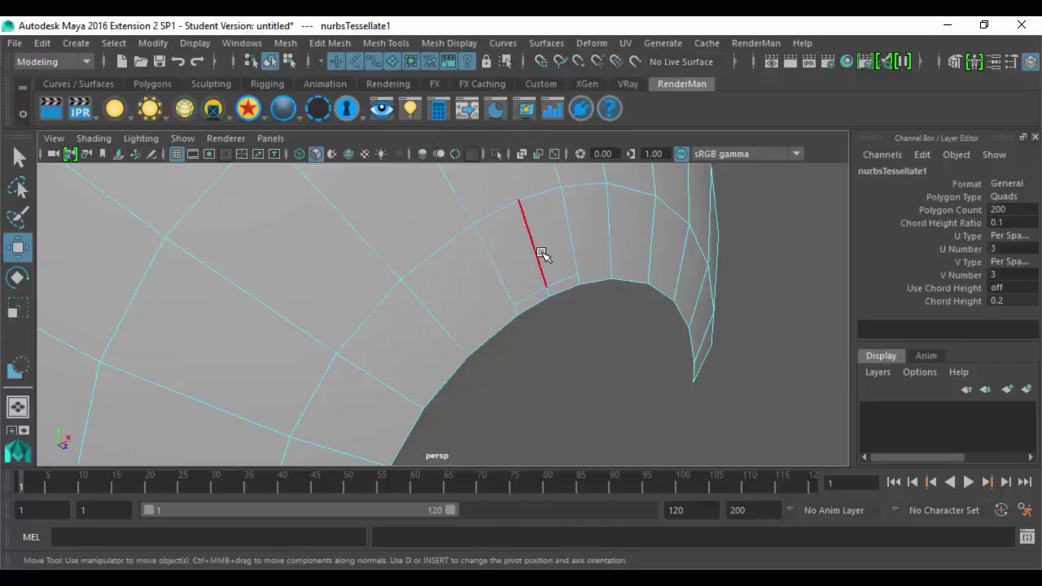
{"action": "left_click", "coordinate": [531, 244]}
{"action": "left_click", "coordinate": [551, 292], "text": "shift"}
{"action": "left_click", "coordinate": [558, 286], "text": "shift"}
{"action": "left_click", "coordinate": [549, 293], "text": "shift"}
{"action": "left_click", "coordinate": [377, 44]}
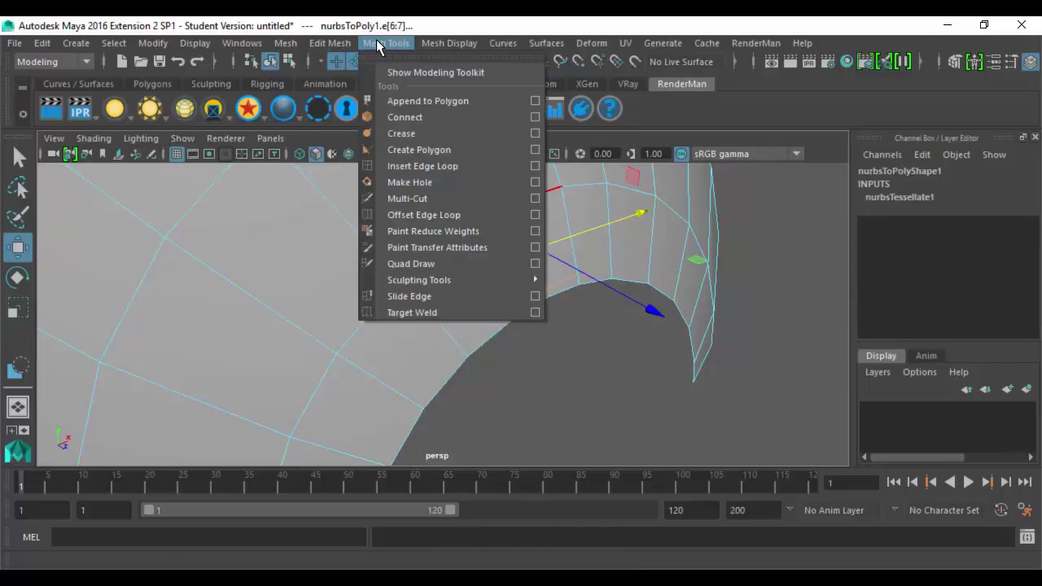
{"action": "mouse_move", "coordinate": [328, 44]}
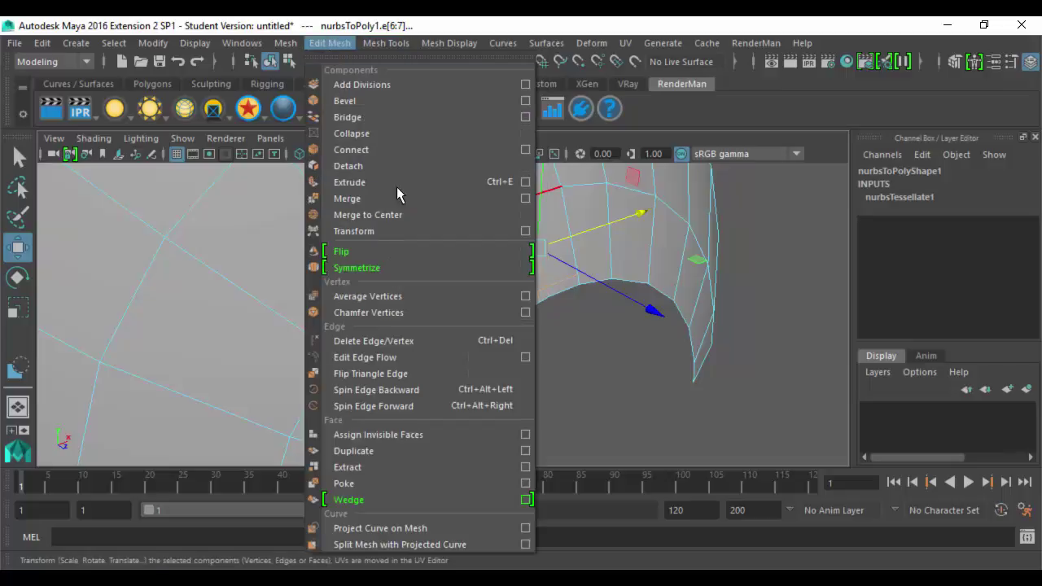
{"action": "left_click", "coordinate": [423, 335]}
{"action": "left_click_drag", "start_coordinate": [600, 337], "coordinate": [591, 311], "text": "alt"}
{"action": "right_click_drag", "start_coordinate": [592, 312], "coordinate": [479, 302], "text": "alt"}
{"action": "left_click_drag", "start_coordinate": [481, 304], "coordinate": [529, 300], "text": "alt"}
{"action": "middle_click_drag", "start_coordinate": [530, 300], "coordinate": [563, 276], "text": "alt"}
{"action": "right_click_drag", "start_coordinate": [562, 277], "coordinate": [529, 248], "text": "alt"}
Return to object mode and select the NURBS circle in the trimmed dome's opening
{"action": "key", "text": "F8"}
{"action": "left_click_drag", "start_coordinate": [558, 288], "coordinate": [349, 402], "text": "alt"}
{"action": "left_click", "coordinate": [317, 372]}
{"action": "left_click_drag", "start_coordinate": [381, 345], "coordinate": [488, 328], "text": "alt"}
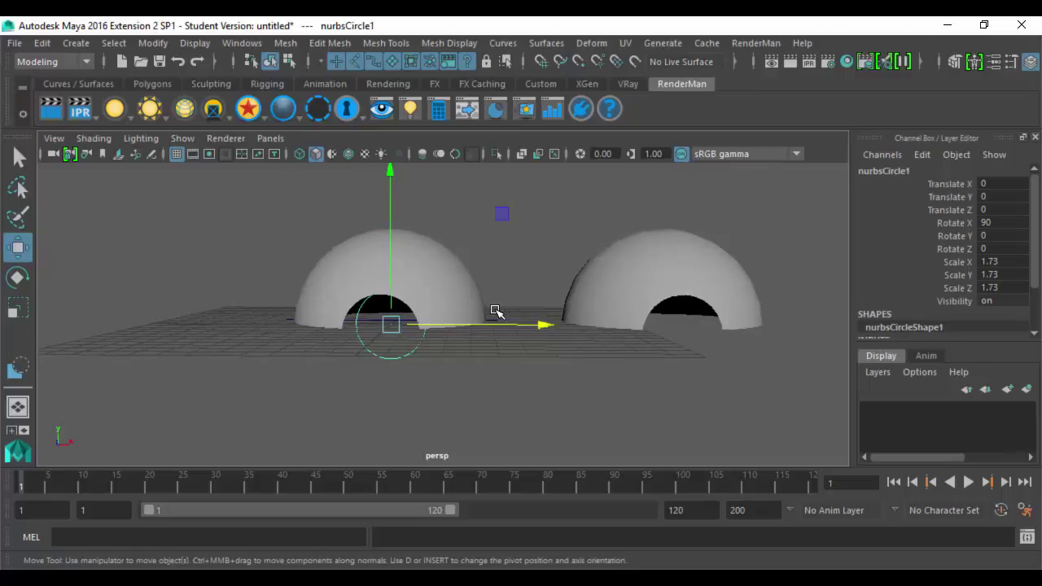
{"action": "key", "text": "r"}
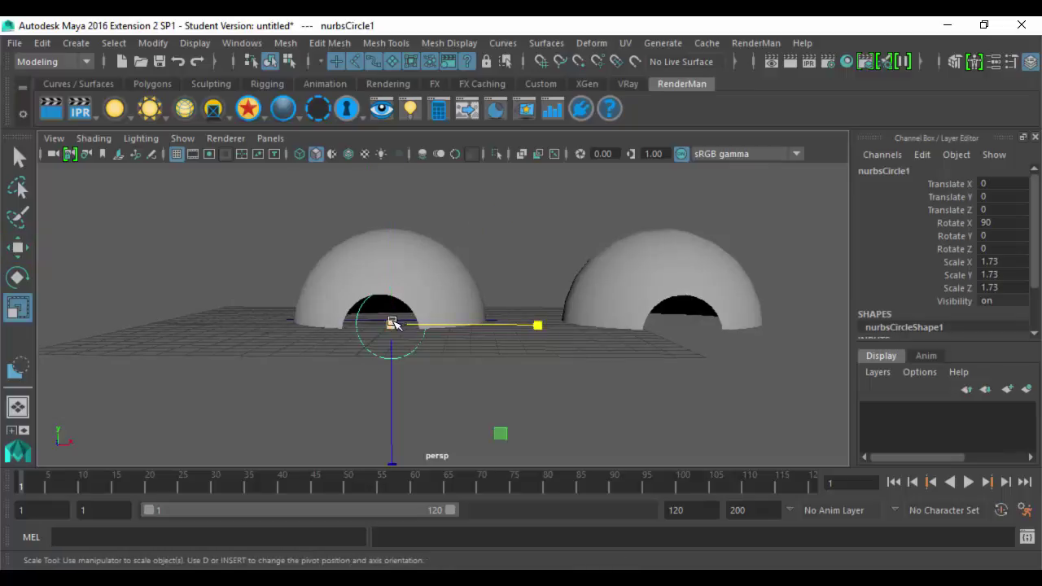
{"action": "left_click_drag", "start_coordinate": [356, 342], "coordinate": [360, 337], "text": "alt"}
{"action": "key", "text": "q"}
Save the scene as PokeBallNurbs in Maya Binary format in the project's scenes folder
{"action": "key", "text": "ctrl+shift+s"}
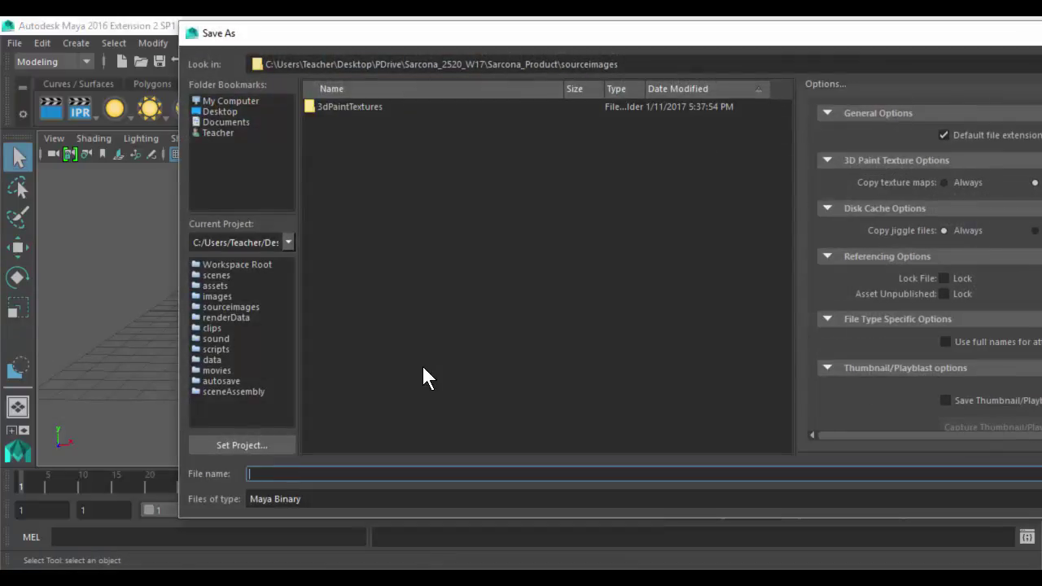
{"action": "type", "text": "PokeBallNurbs"}
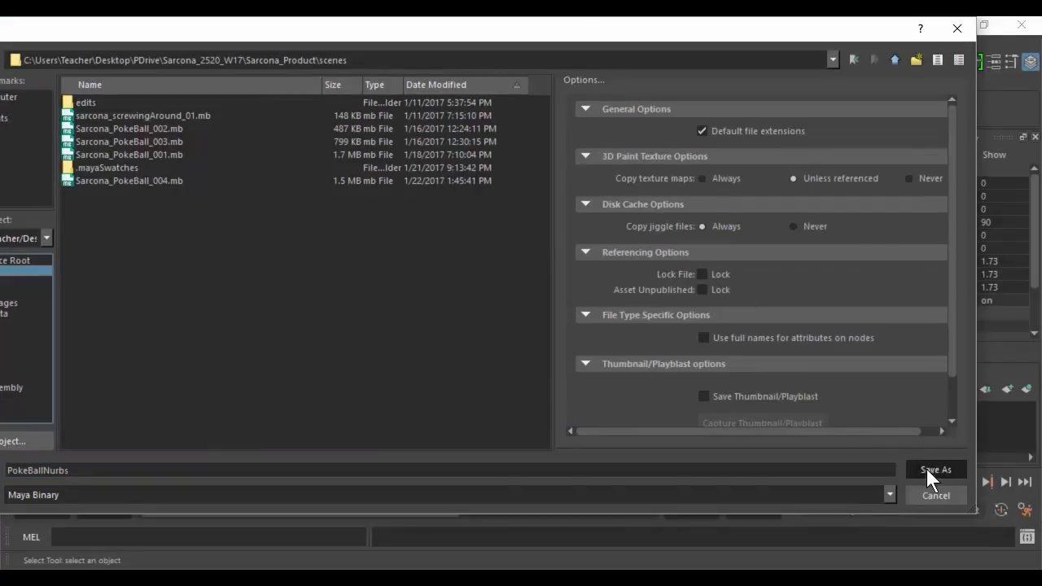
{"action": "left_click", "coordinate": [927, 472]}
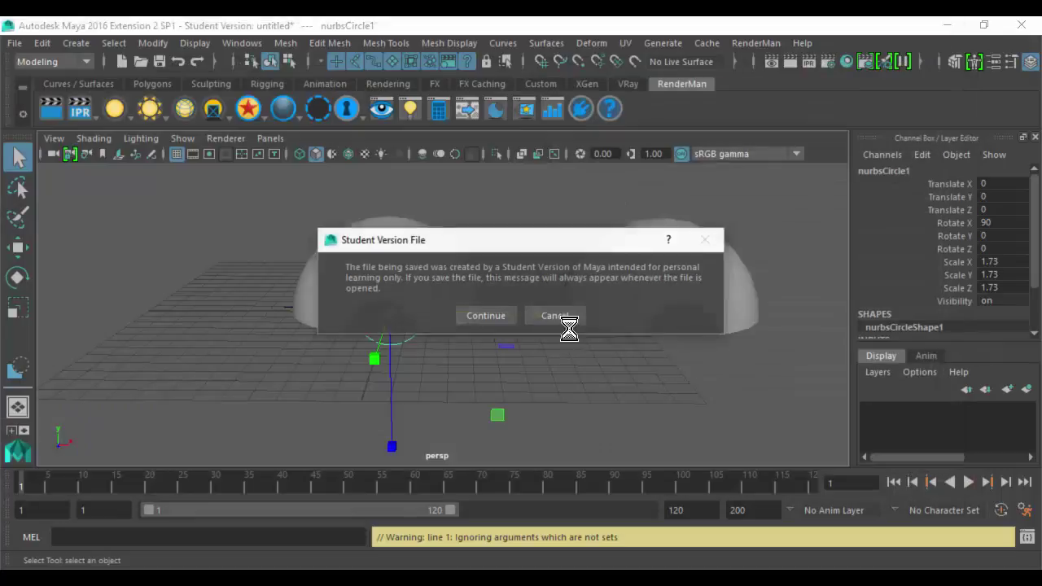
{"action": "left_click", "coordinate": [476, 310]}
Scale the NURBS circle uniformly to about 1.756 and open the Task Manager
{"action": "left_click_drag", "start_coordinate": [404, 318], "coordinate": [403, 321], "text": "alt"}
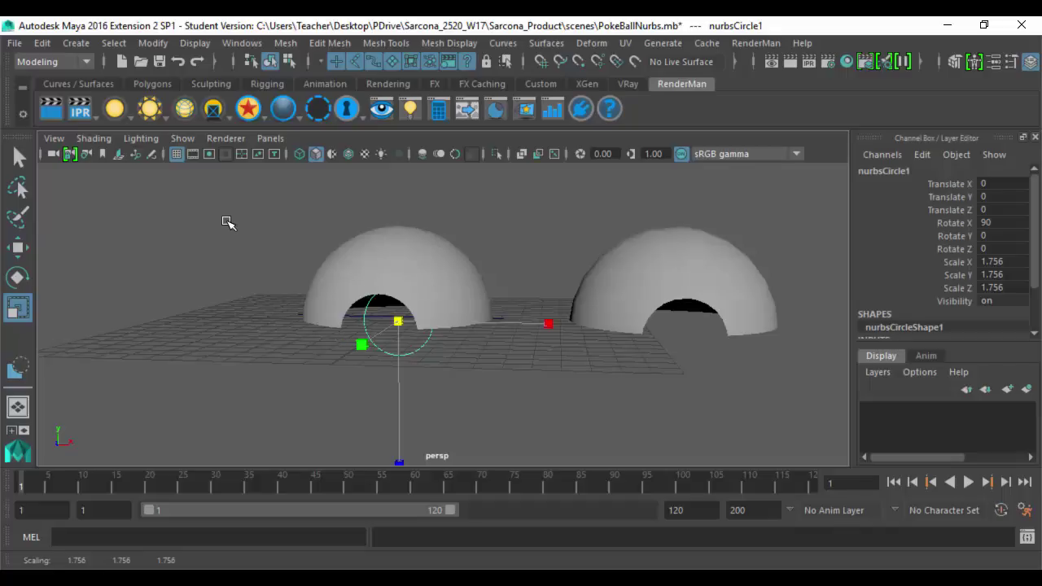
{"action": "right_click", "coordinate": [342, 576]}
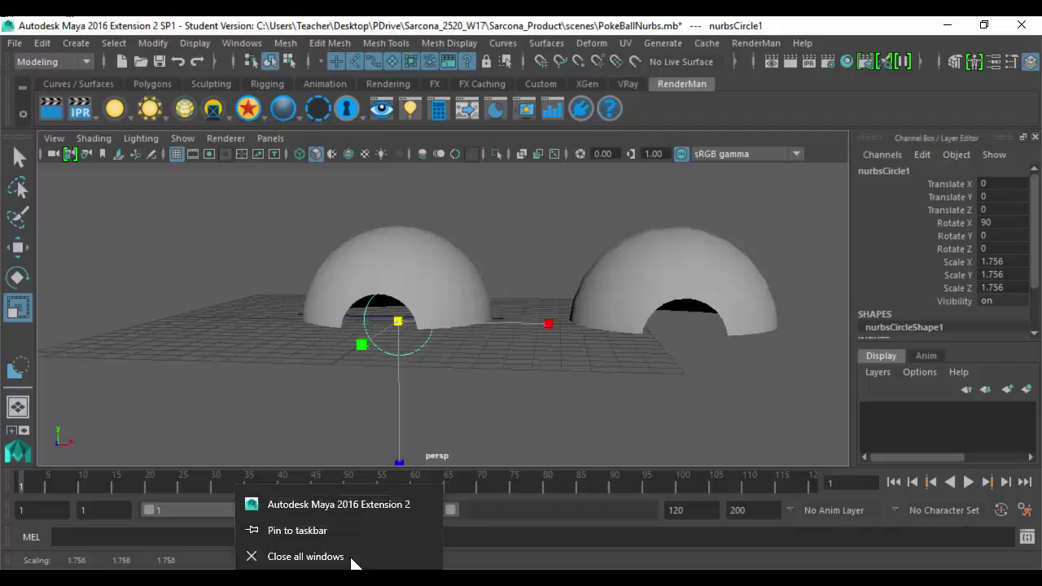
{"action": "left_click", "coordinate": [552, 380]}
{"action": "right_click", "coordinate": [532, 576]}
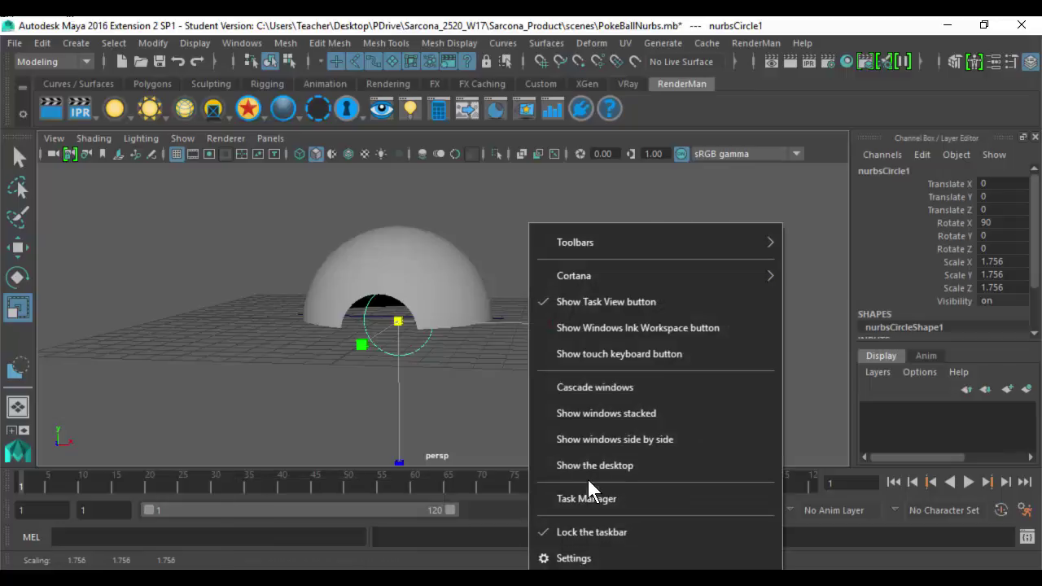
{"action": "left_click", "coordinate": [587, 496]}
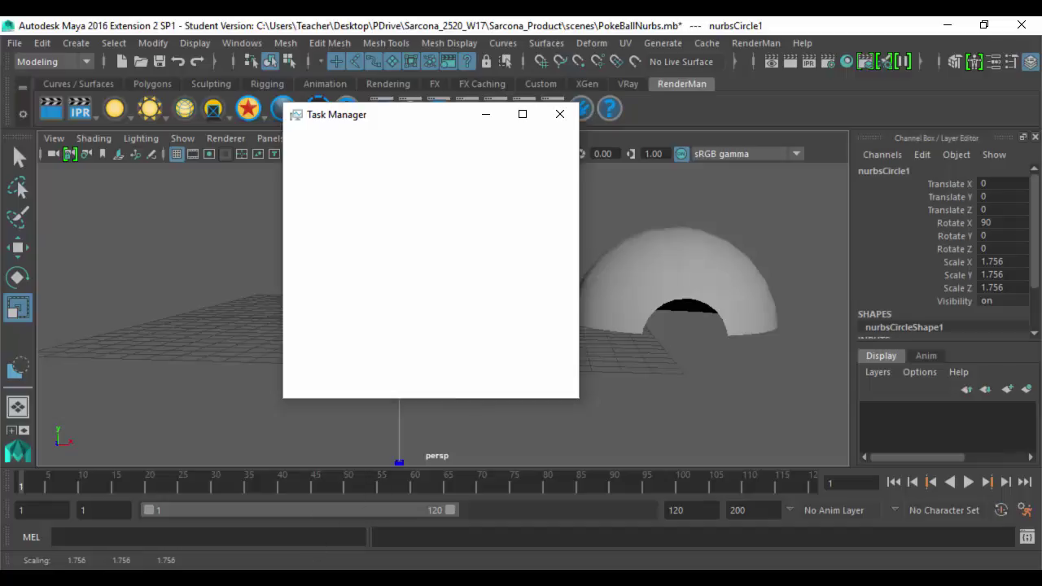
{"action": "mouse_move", "coordinate": [299, 578]}
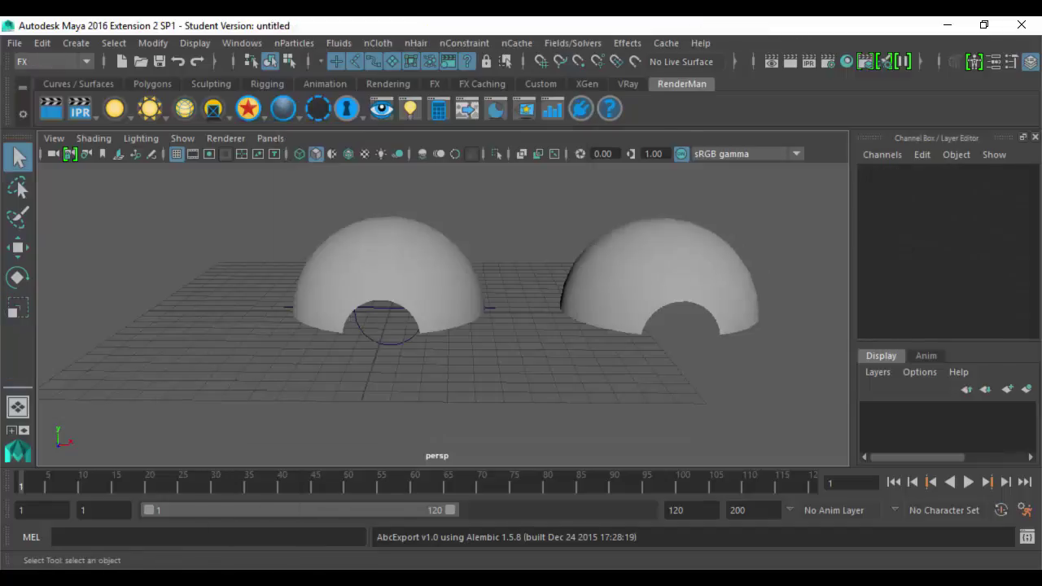
{"action": "key", "text": "alt+Tab"}
{"action": "key", "text": "alt+Tab"}
{"action": "key", "text": "alt+Tab"}
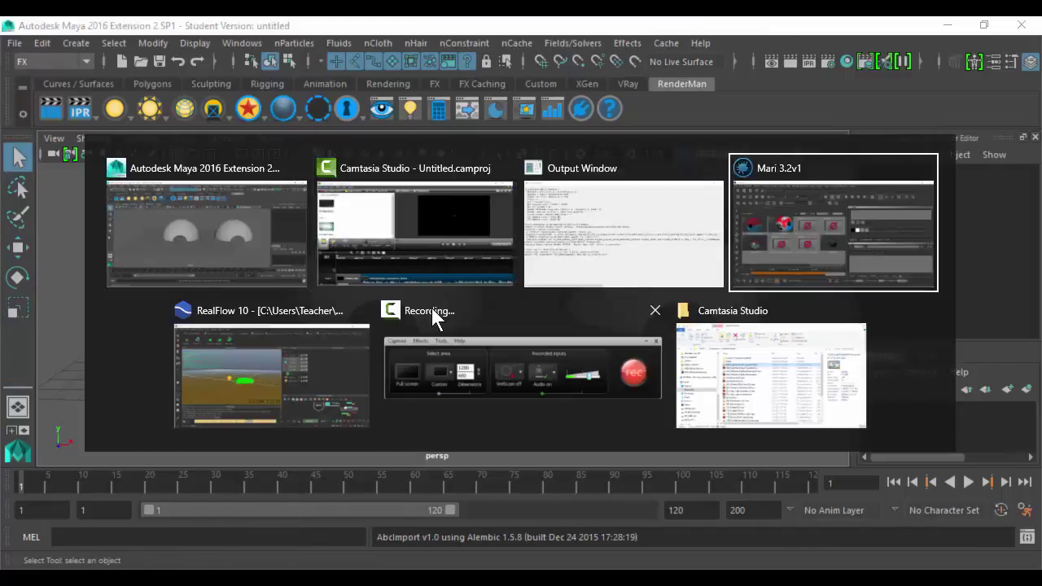
{"action": "key", "text": "alt+Tab"}
{"action": "key", "text": "alt+Tab"}
{"action": "left_click", "coordinate": [600, 395]}
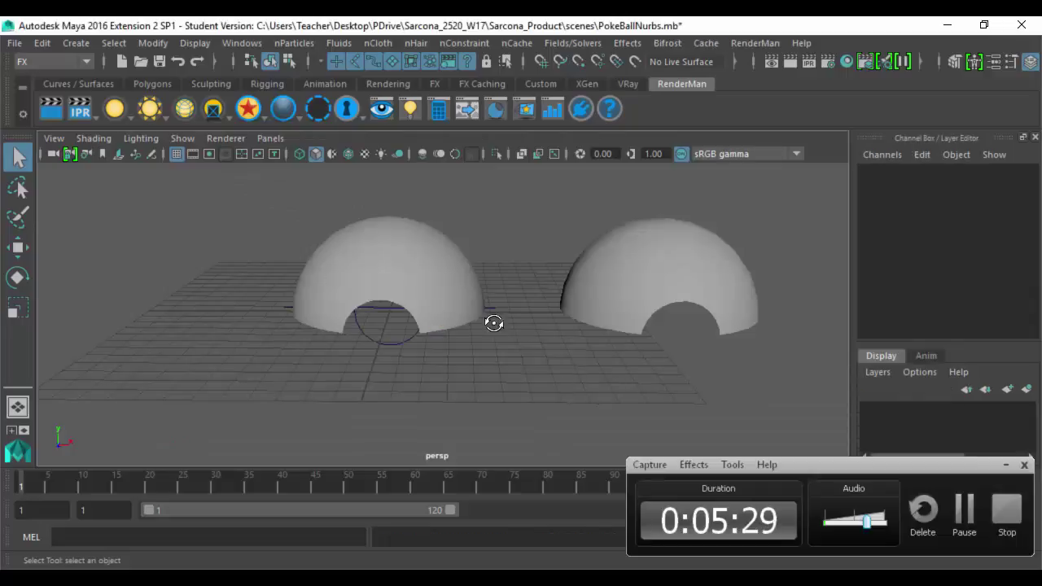
Select both domes and the NURBS circles and delete their construction history
{"action": "left_click_drag", "start_coordinate": [493, 321], "coordinate": [415, 324], "text": "alt"}
{"action": "left_click_drag", "start_coordinate": [290, 194], "coordinate": [773, 424]}
{"action": "left_click_drag", "start_coordinate": [459, 312], "coordinate": [457, 298], "text": "alt"}
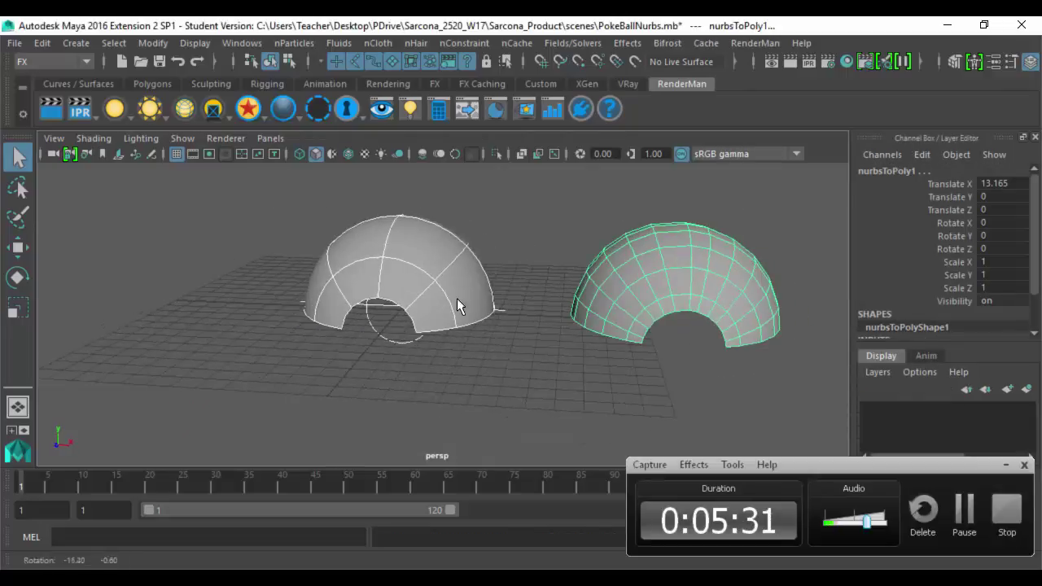
{"action": "left_click", "coordinate": [39, 42]}
{"action": "mouse_move", "coordinate": [204, 236]}
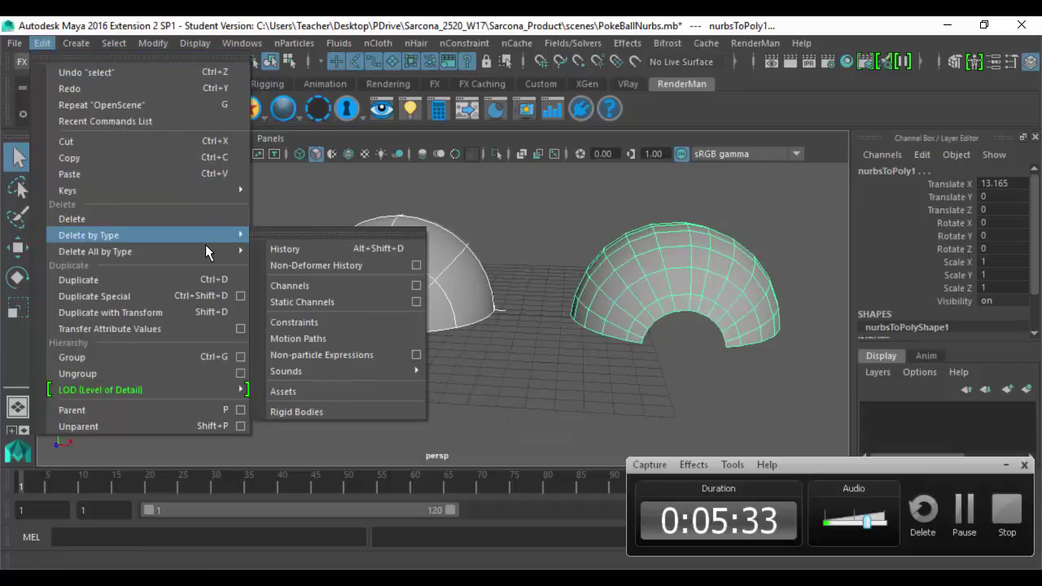
{"action": "left_click", "coordinate": [325, 252]}
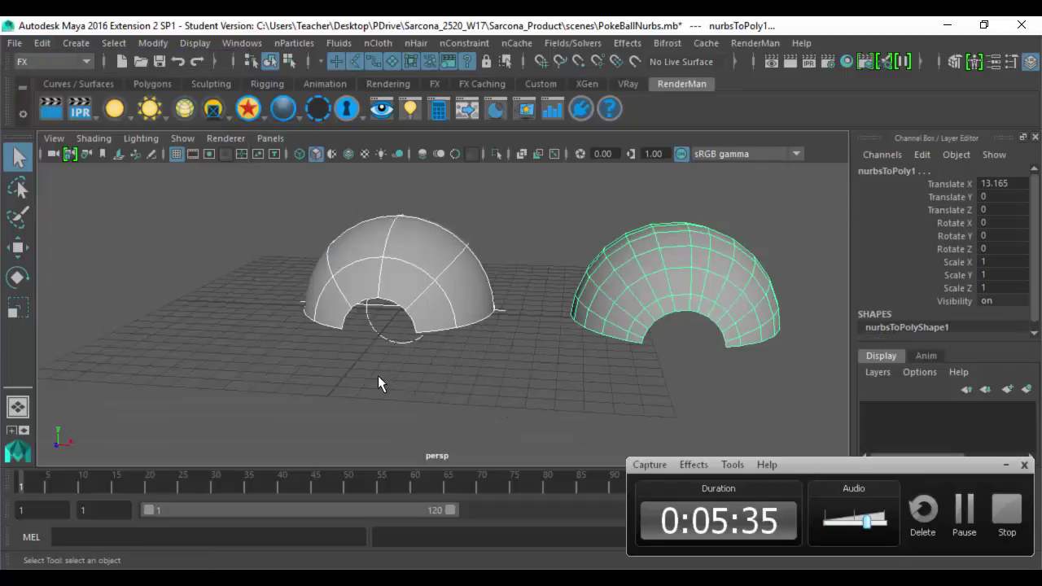
Enlarge the NURBS circle to test whether the trimmed dome still follows it, and undo the scaling
{"action": "left_click", "coordinate": [381, 343]}
{"action": "key", "text": "r"}
{"action": "middle_click_drag", "start_coordinate": [245, 353], "coordinate": [632, 366]}
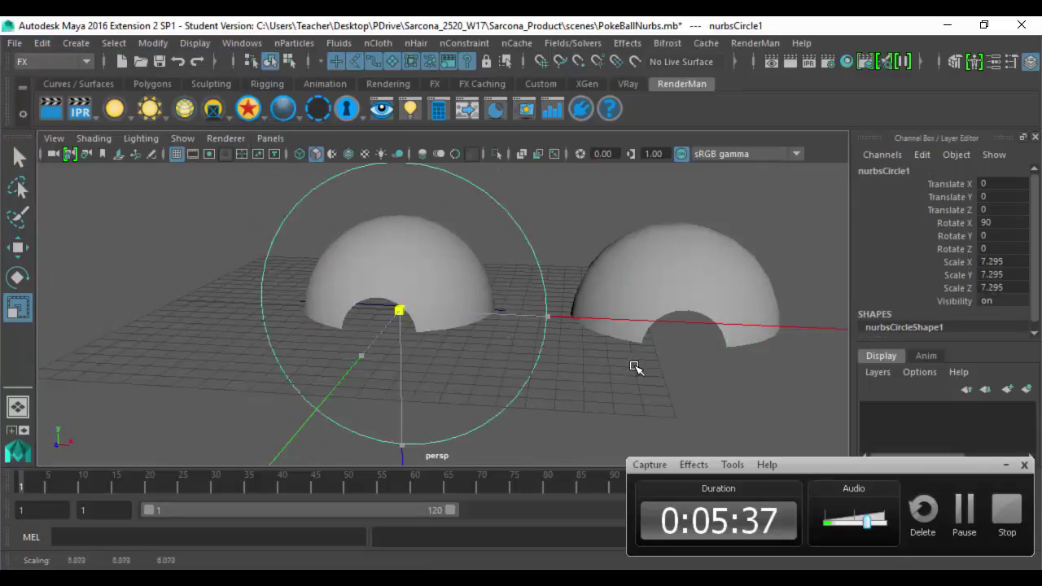
{"action": "key", "text": "ctrl+z"}
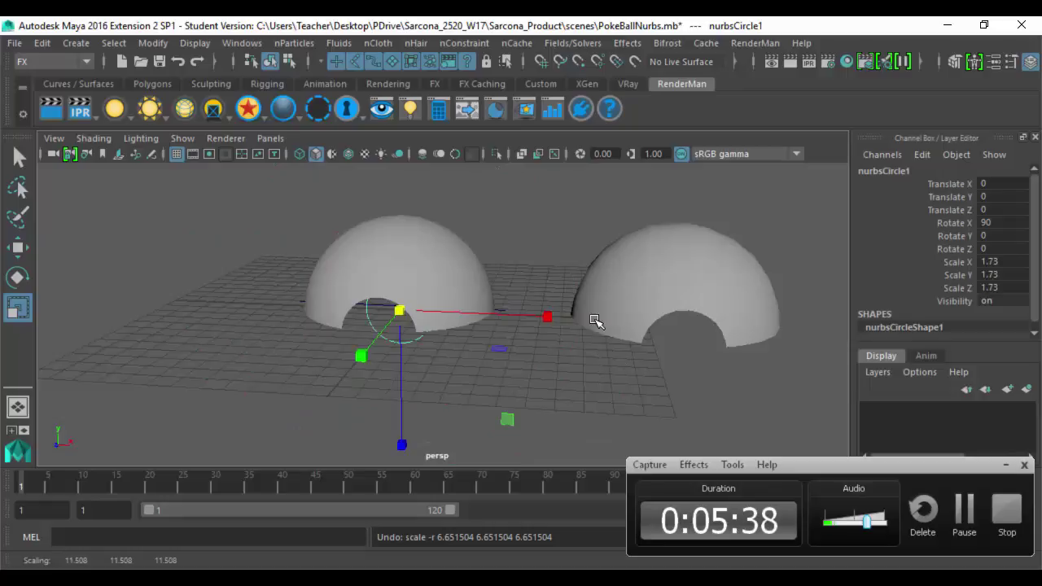
Set the polygon dome's Translate X to 0 so it overlaps the NURBS dome
{"action": "left_click", "coordinate": [702, 255]}
{"action": "left_click", "coordinate": [992, 185]}
{"action": "type", "text": "0"}
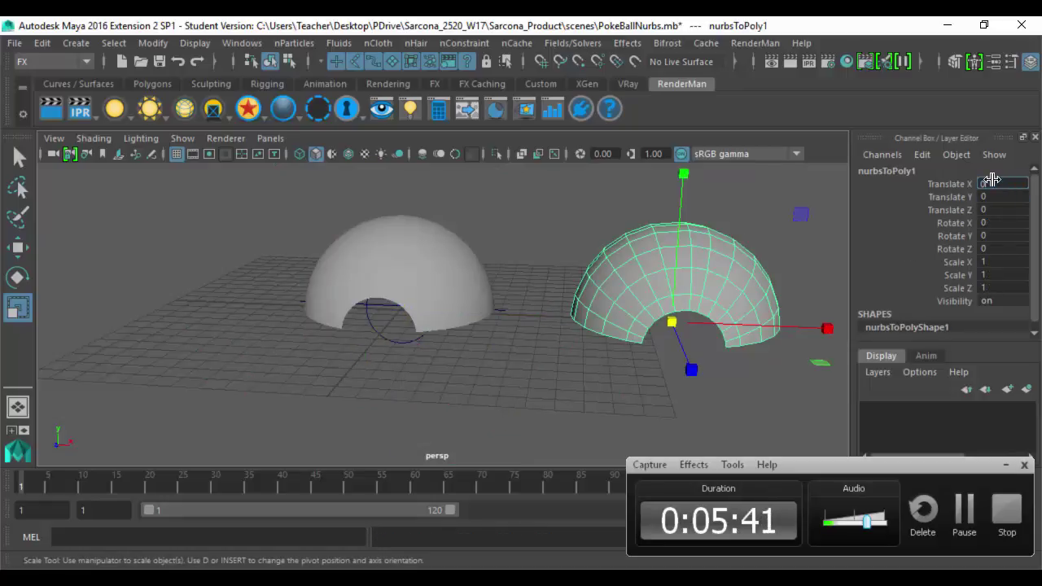
{"action": "key", "text": "Return"}
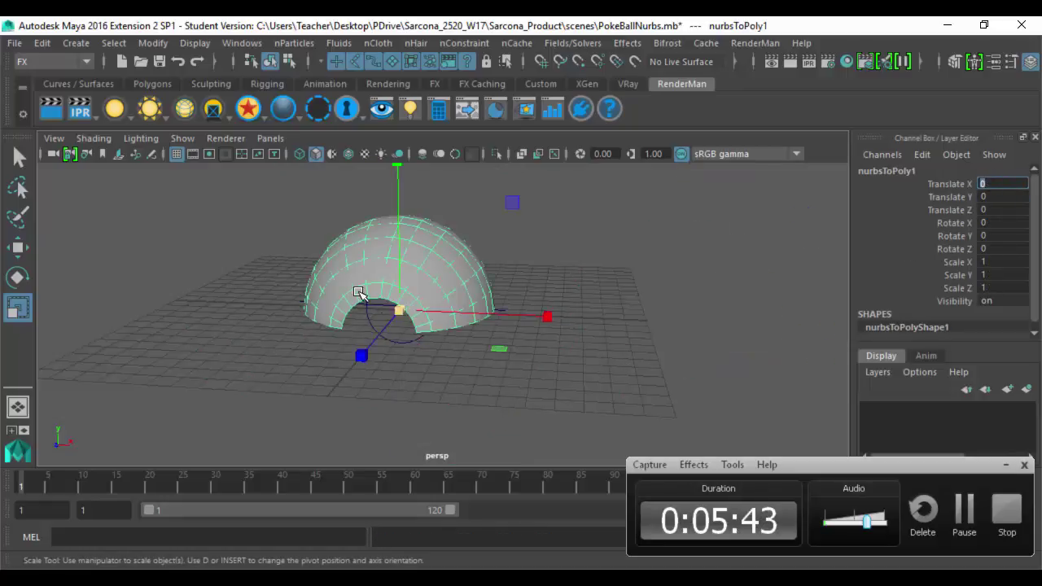
Move the polygon dome along X until it stands clear of the NURBS dome
{"action": "left_click", "coordinate": [326, 303]}
{"action": "left_click_drag", "start_coordinate": [325, 327], "coordinate": [300, 315], "text": "alt"}
{"action": "right_click_drag", "start_coordinate": [301, 315], "coordinate": [529, 285], "text": "alt"}
{"action": "left_click", "coordinate": [293, 280]}
{"action": "key", "text": "w"}
{"action": "left_click_drag", "start_coordinate": [610, 318], "coordinate": [786, 316]}
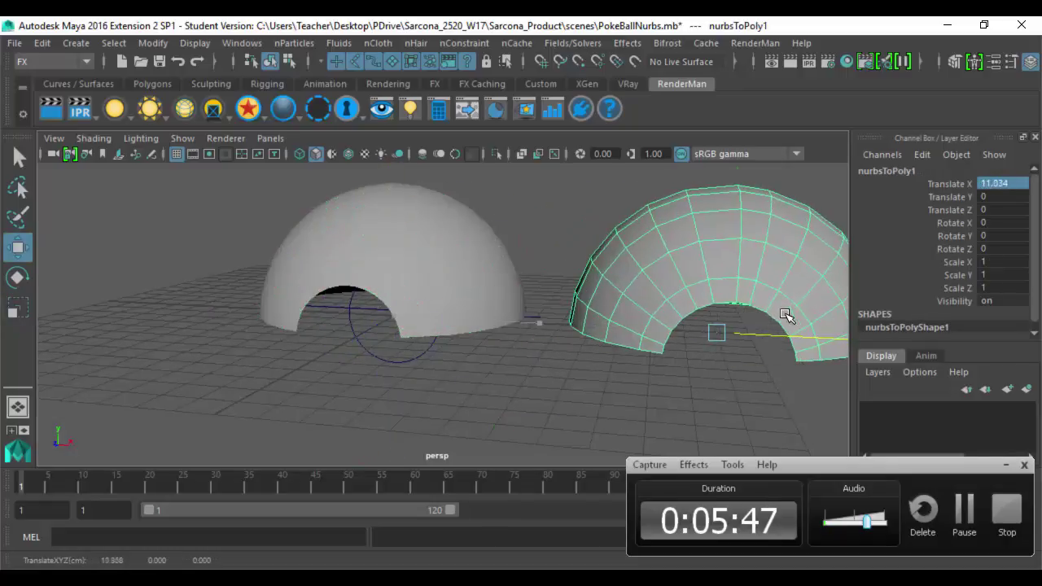
Delete the trimmed NURBS dome with its circles, and reset the polygon dome's Translate X to 0
{"action": "left_click", "coordinate": [444, 260]}
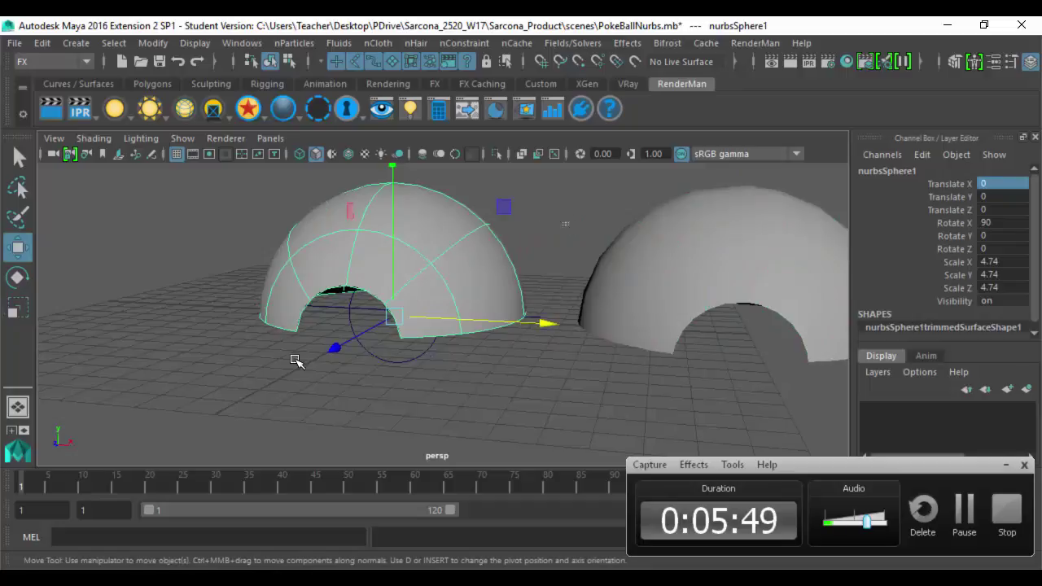
{"action": "key", "text": "Delete"}
{"action": "left_click", "coordinate": [719, 257]}
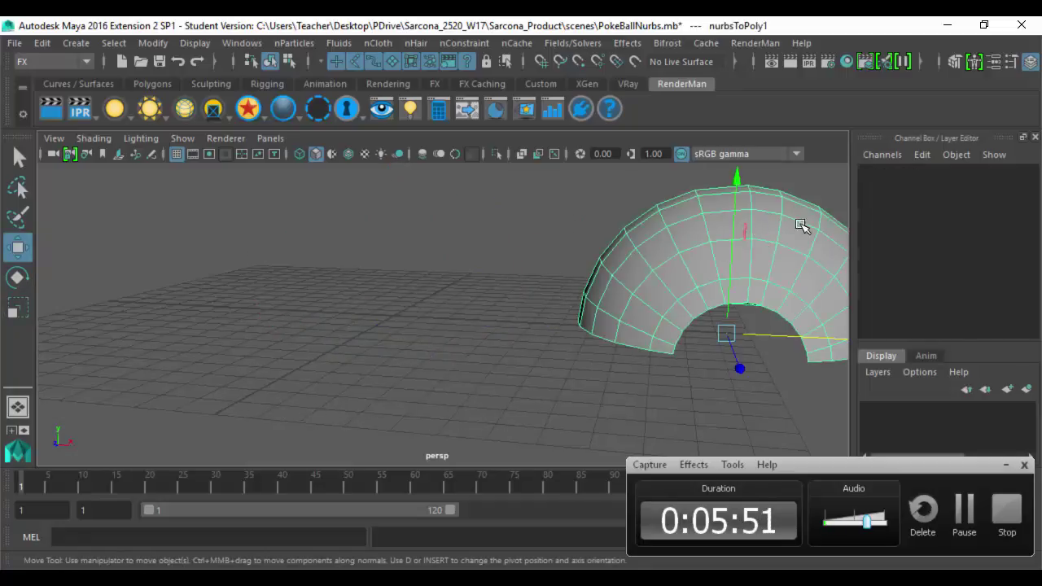
{"action": "key", "text": "f"}
{"action": "left_click_drag", "start_coordinate": [235, 275], "coordinate": [521, 298], "text": "alt"}
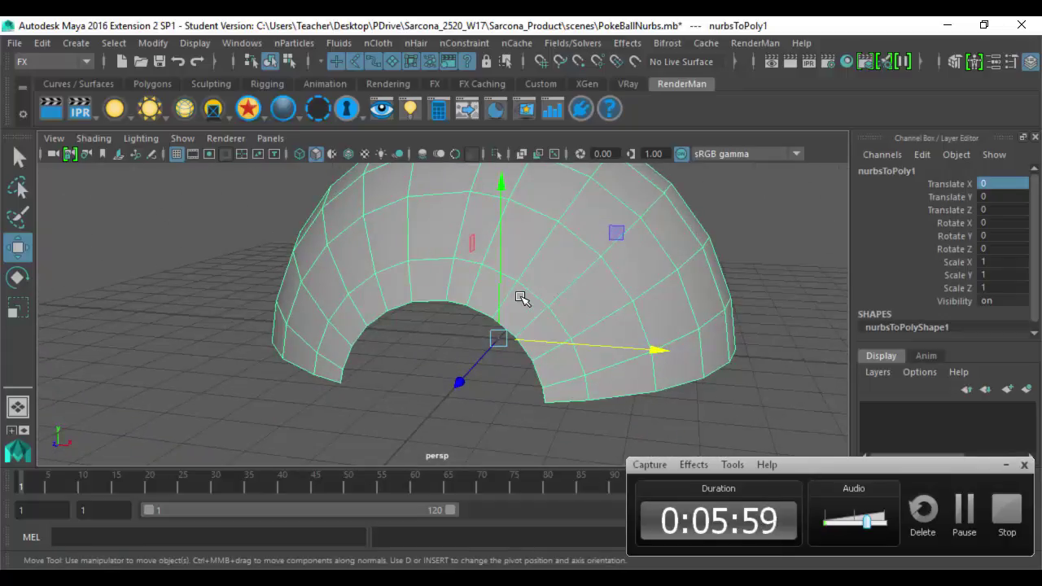
Extrude all faces of the polygon dome, trying a thickness of 0.2 before settling on 0.1
{"action": "key", "text": "ctrl+e"}
{"action": "left_click_drag", "start_coordinate": [609, 333], "coordinate": [570, 308], "text": "alt"}
{"action": "left_click", "coordinate": [763, 334]}
{"action": "type", "text": ".0"}
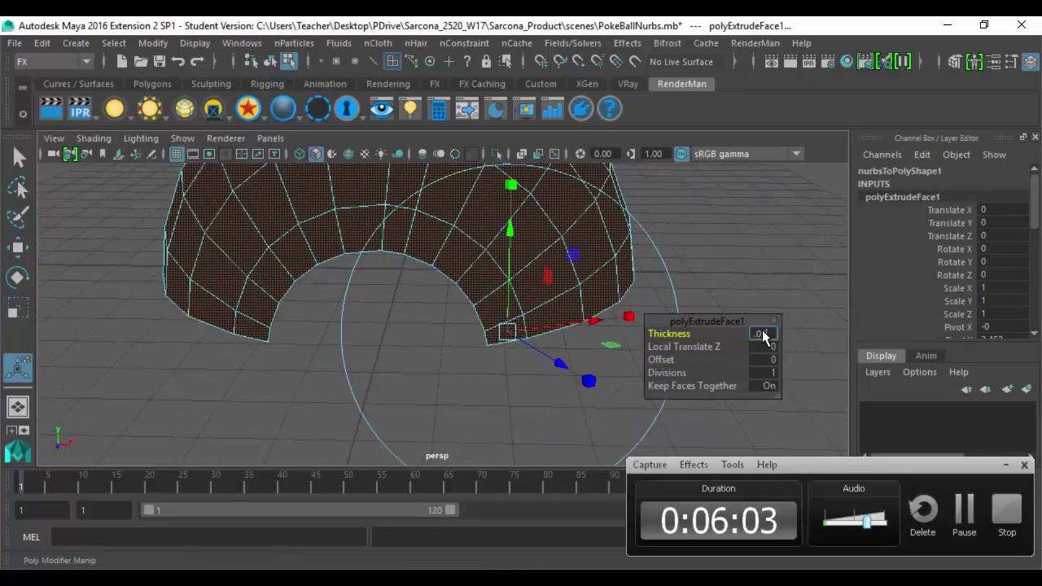
{"action": "type", "text": "1"}
{"action": "key", "text": "Return"}
{"action": "left_click", "coordinate": [762, 333]}
{"action": "type", "text": ".2"}
{"action": "key", "text": "Return"}
{"action": "left_click", "coordinate": [762, 333]}
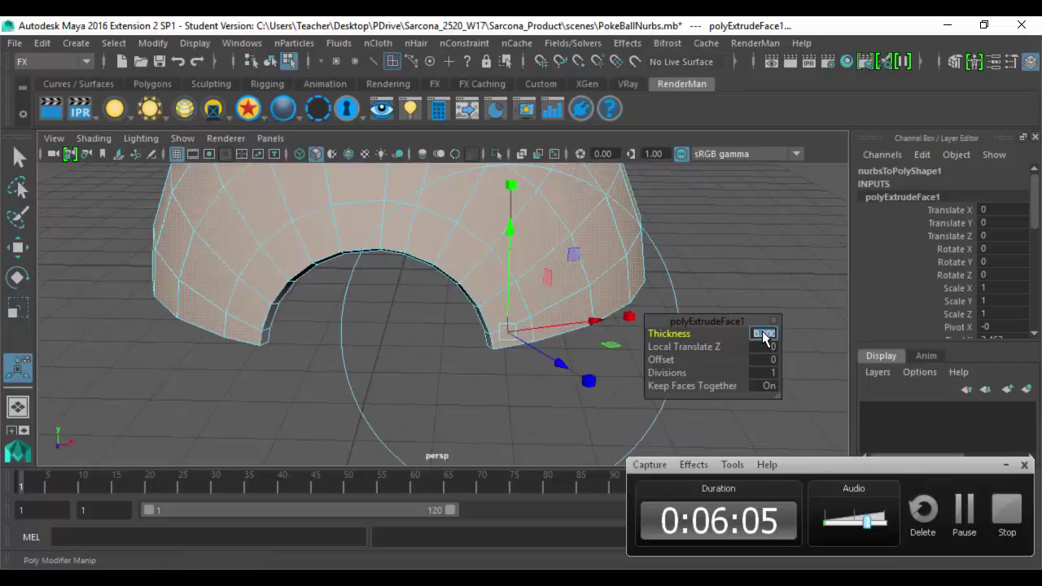
{"action": "type", "text": ".1"}
{"action": "key", "text": "Return"}
Duplicate the thickened dome and rotate the copy to -180 degrees about Z to form the lower half
{"action": "left_click_drag", "start_coordinate": [306, 334], "coordinate": [268, 244], "text": "alt"}
{"action": "key", "text": "q"}
{"action": "left_click", "coordinate": [308, 212]}
{"action": "left_click_drag", "start_coordinate": [308, 213], "coordinate": [437, 319], "text": "alt"}
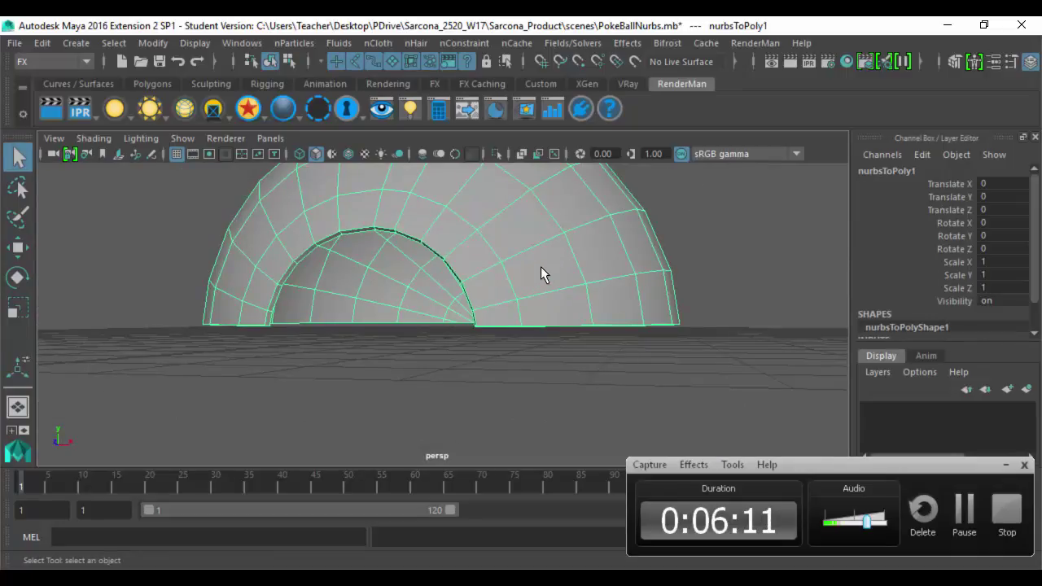
{"action": "left_click_drag", "start_coordinate": [513, 269], "coordinate": [449, 241], "text": "alt"}
{"action": "key", "text": "ctrl+d"}
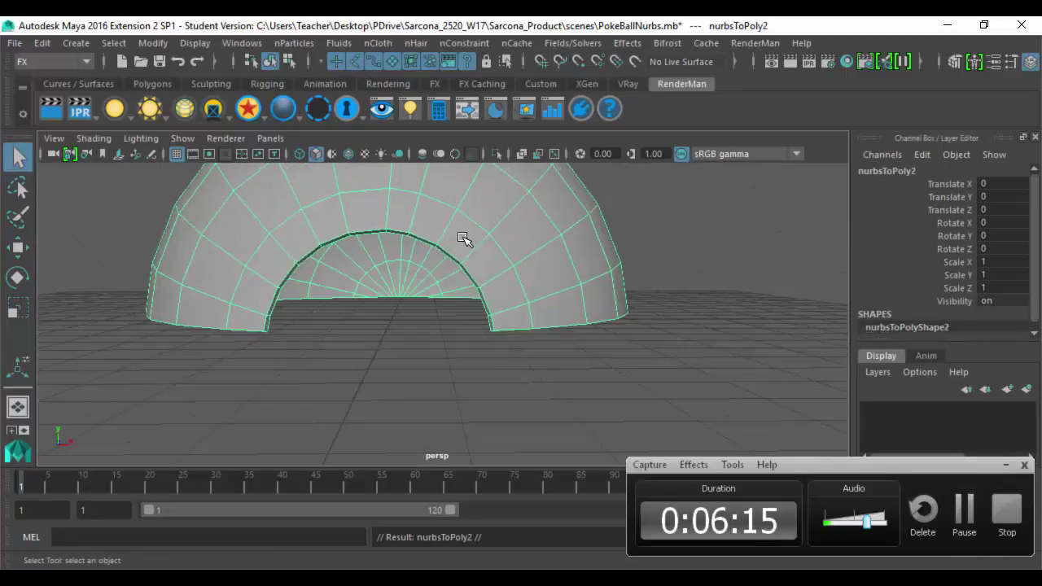
{"action": "key", "text": "e"}
{"action": "left_click_drag", "start_coordinate": [497, 218], "coordinate": [623, 462]}
Inspect how the upper and lower shell halves line up in the front view and in perspective
{"action": "key", "text": "space"}
{"action": "left_click_drag", "start_coordinate": [662, 301], "coordinate": [667, 346]}
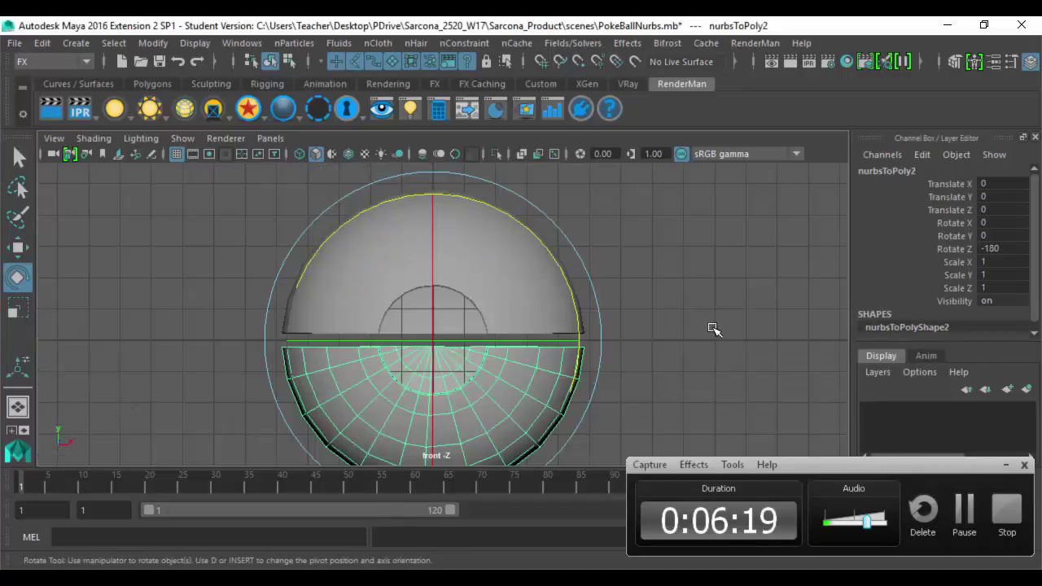
{"action": "left_click", "coordinate": [705, 340]}
{"action": "middle_click_drag", "start_coordinate": [604, 317], "coordinate": [533, 270], "text": "alt"}
{"action": "left_click_drag", "start_coordinate": [535, 277], "coordinate": [413, 316]}
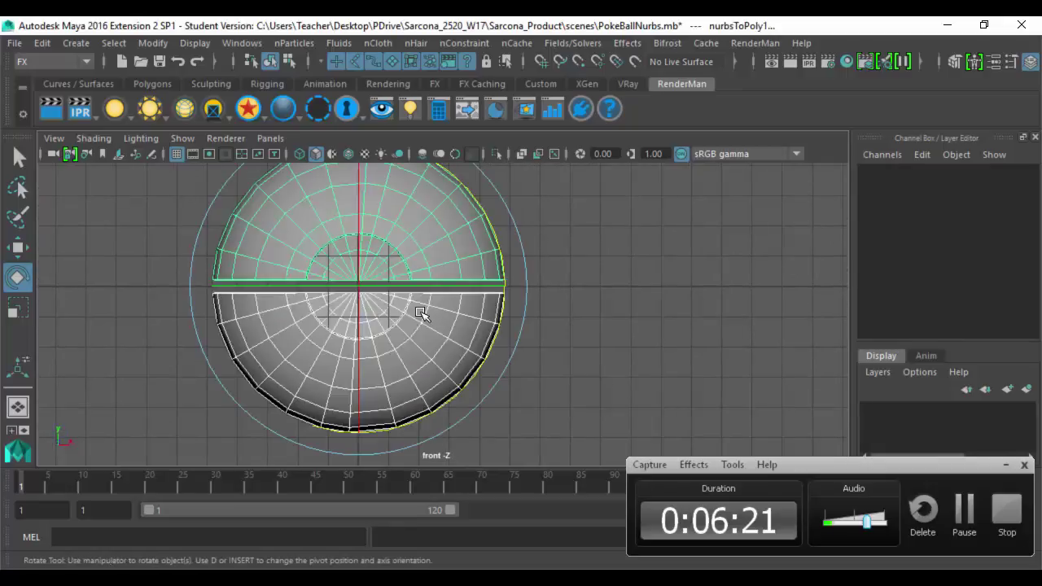
{"action": "key", "text": "space"}
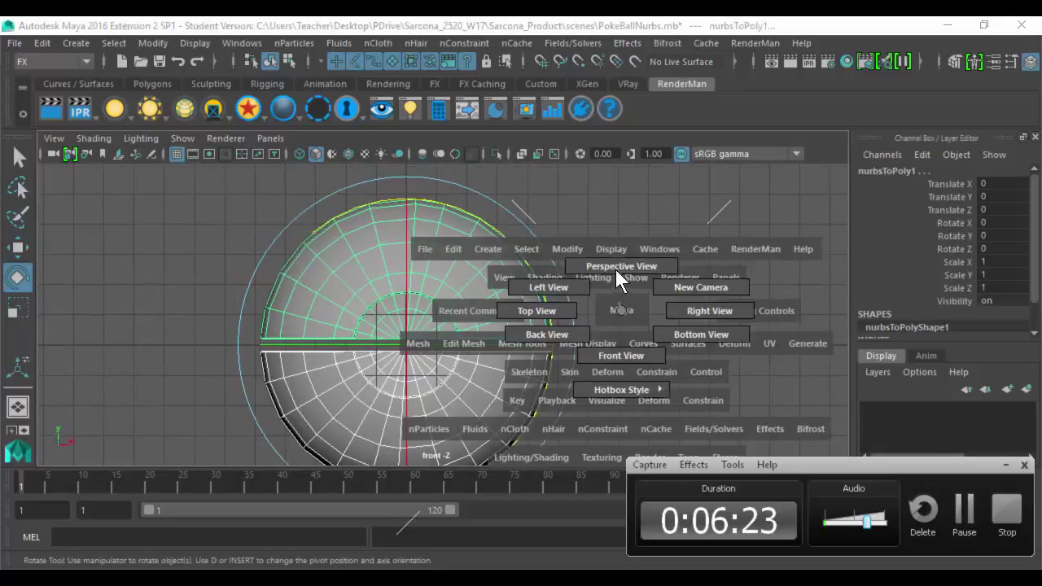
{"action": "left_click_drag", "start_coordinate": [558, 277], "coordinate": [616, 264]}
{"action": "left_click", "coordinate": [656, 260]}
{"action": "scroll", "coordinate": [563, 291], "scroll_direction": "down", "scroll_amount": 3}
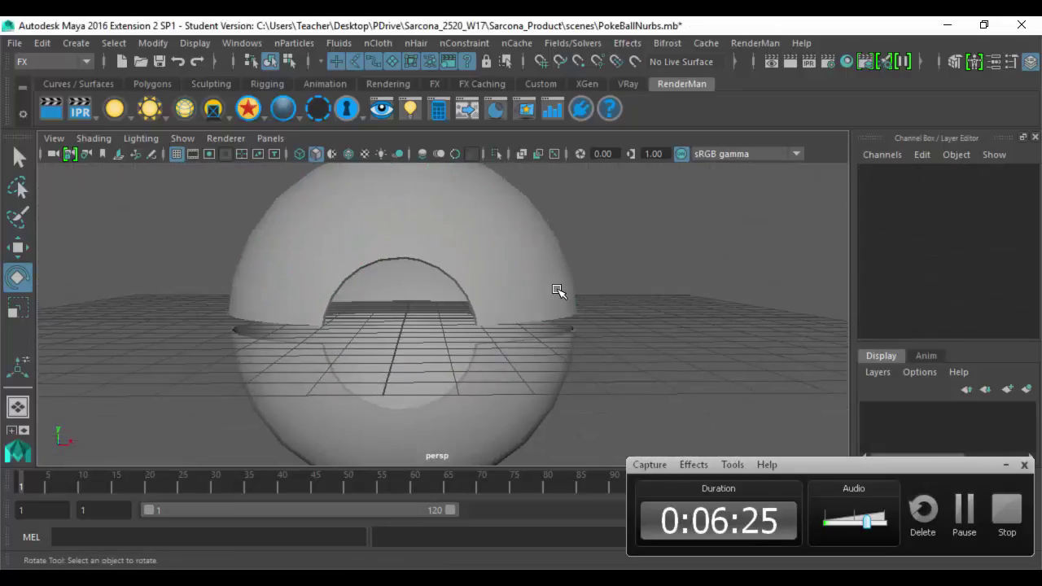
{"action": "left_click_drag", "start_coordinate": [692, 293], "coordinate": [293, 190], "text": "alt"}
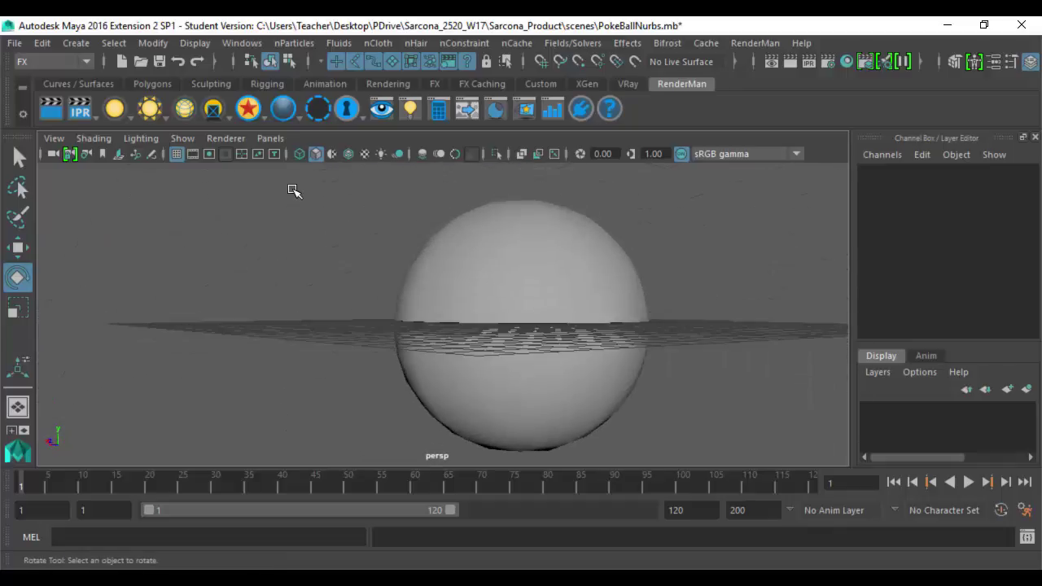
Hide the viewport grid and select both halves of the ball
{"action": "left_click", "coordinate": [175, 153]}
{"action": "left_click_drag", "start_coordinate": [460, 273], "coordinate": [908, 322], "text": "alt"}
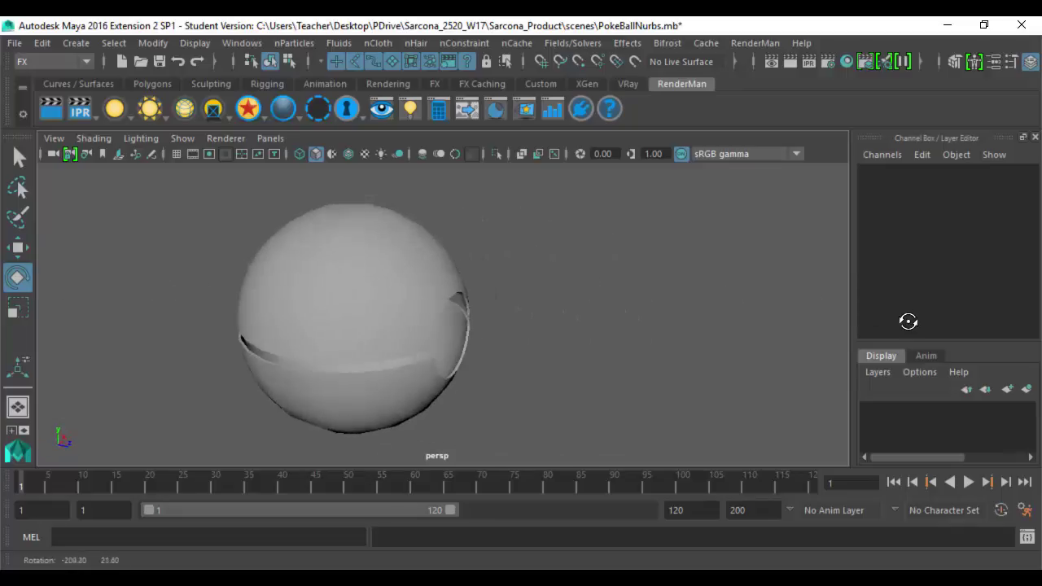
{"action": "left_click_drag", "start_coordinate": [588, 252], "coordinate": [248, 422]}
{"action": "middle_click_drag", "start_coordinate": [354, 319], "coordinate": [471, 309], "text": "alt"}
{"action": "left_click_drag", "start_coordinate": [471, 309], "coordinate": [325, 303], "text": "alt"}
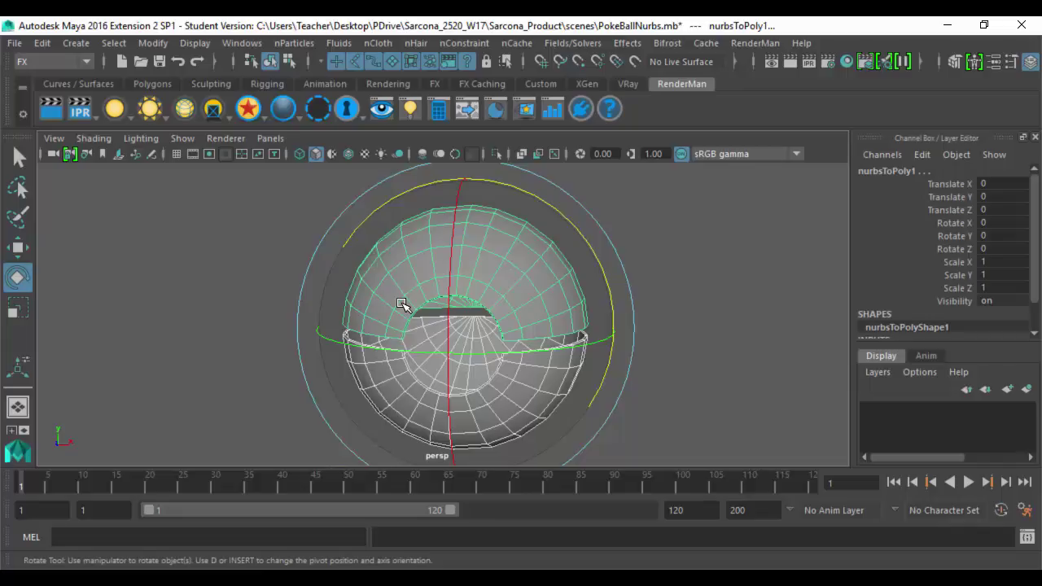
Switch to Mari and open the most recent Pokeball project
{"action": "key", "text": "alt+Tab"}
{"action": "key", "text": "alt+Tab"}
{"action": "key", "text": "alt+Tab"}
{"action": "key", "text": "alt+Tab"}
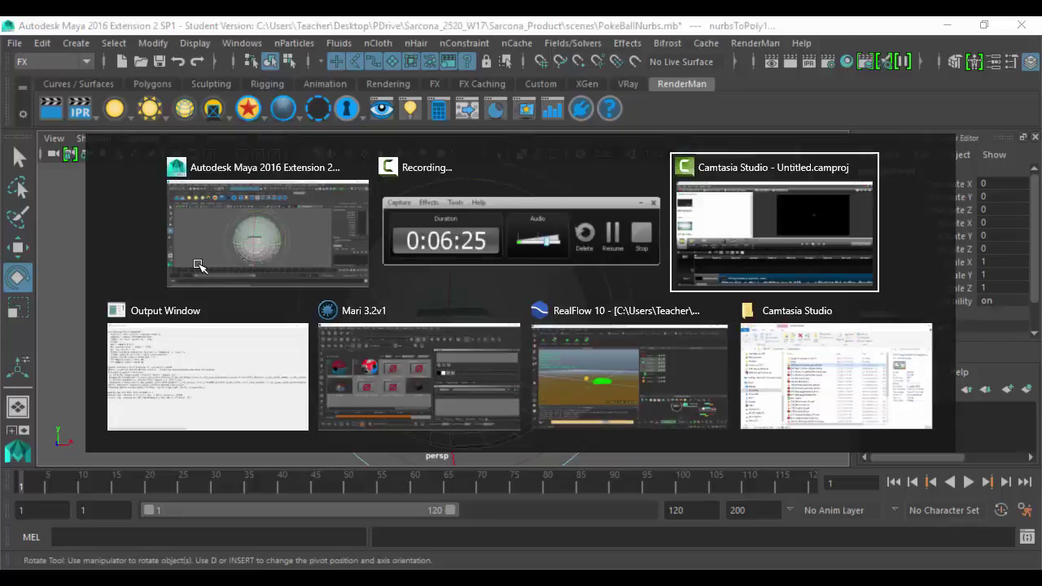
{"action": "key", "text": "alt+Tab"}
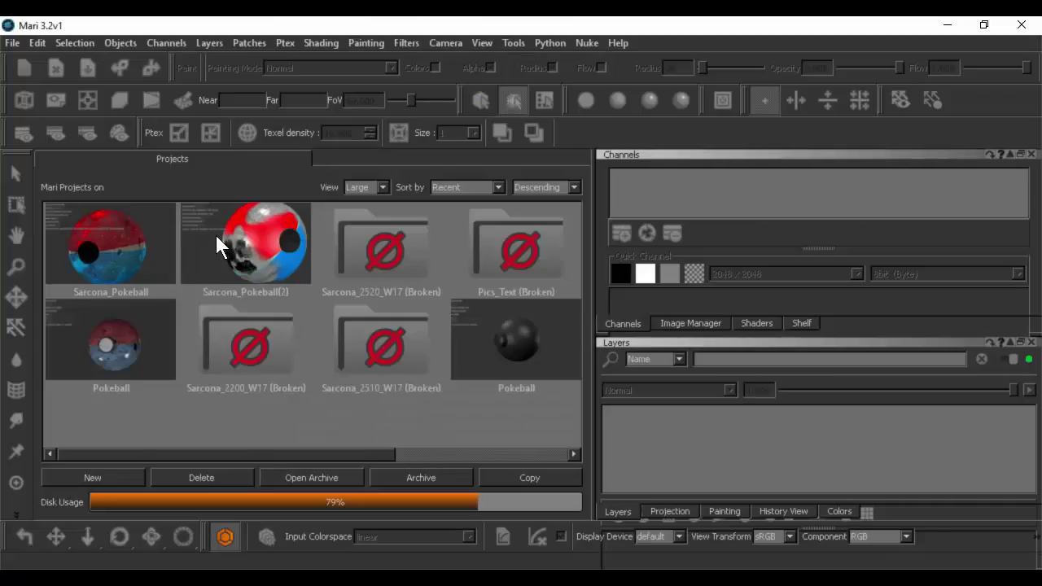
{"action": "left_click", "coordinate": [108, 239]}
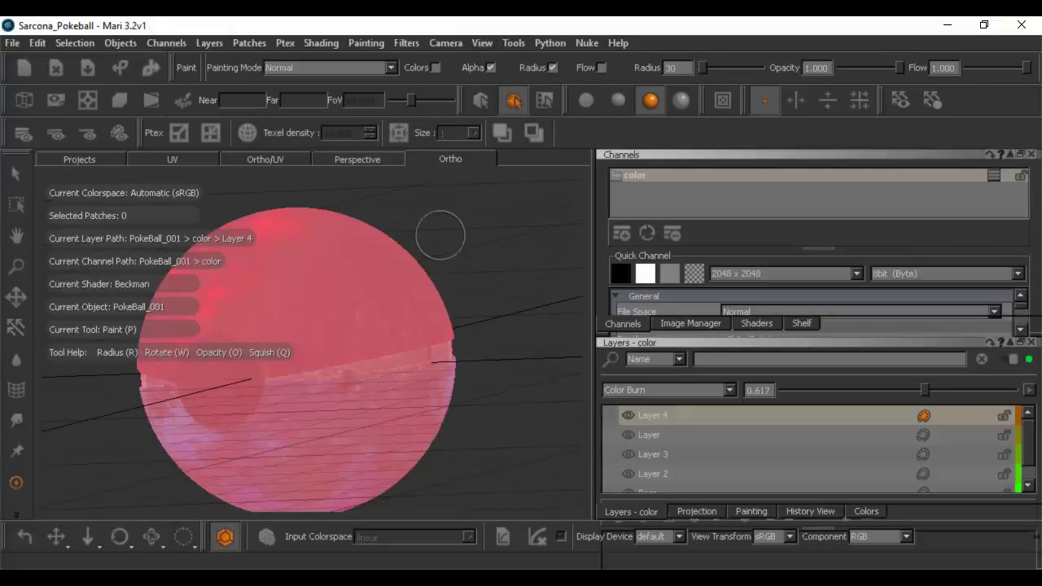
Activate the Select tool and turn off the mask preview in the projection settings to view the ball's painted colors
{"action": "key", "text": "s"}
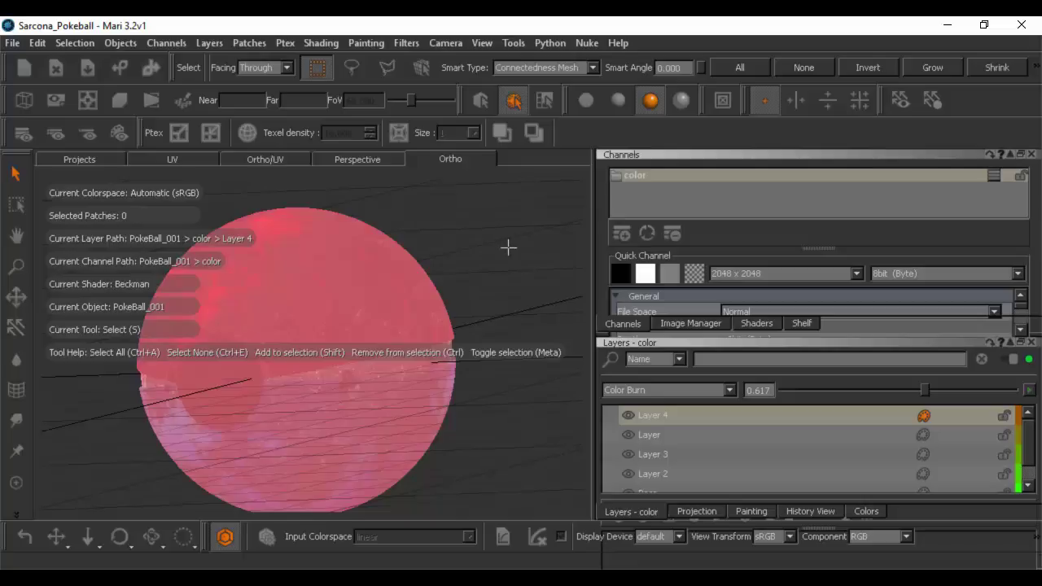
{"action": "key", "text": "p"}
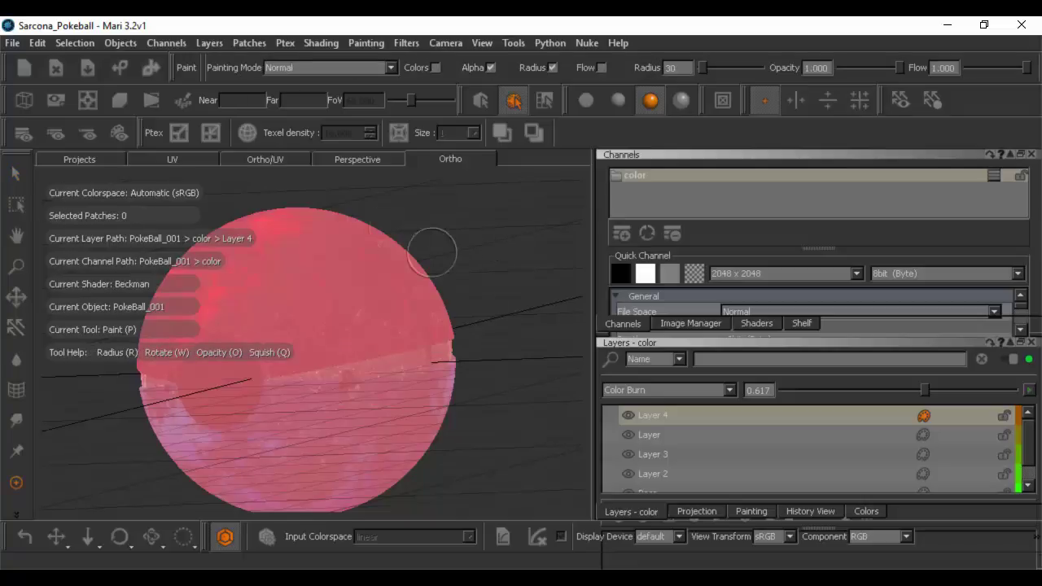
{"action": "middle_click_drag", "start_coordinate": [432, 244], "coordinate": [534, 258]}
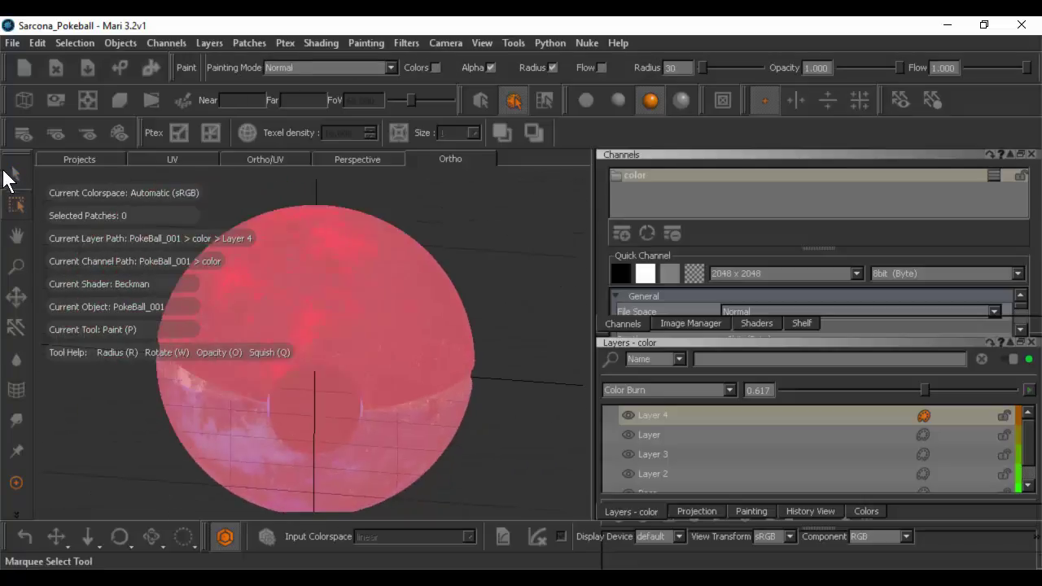
{"action": "left_click", "coordinate": [9, 175]}
{"action": "left_click_drag", "start_coordinate": [528, 271], "coordinate": [522, 260], "text": "alt"}
{"action": "left_click", "coordinate": [693, 511]}
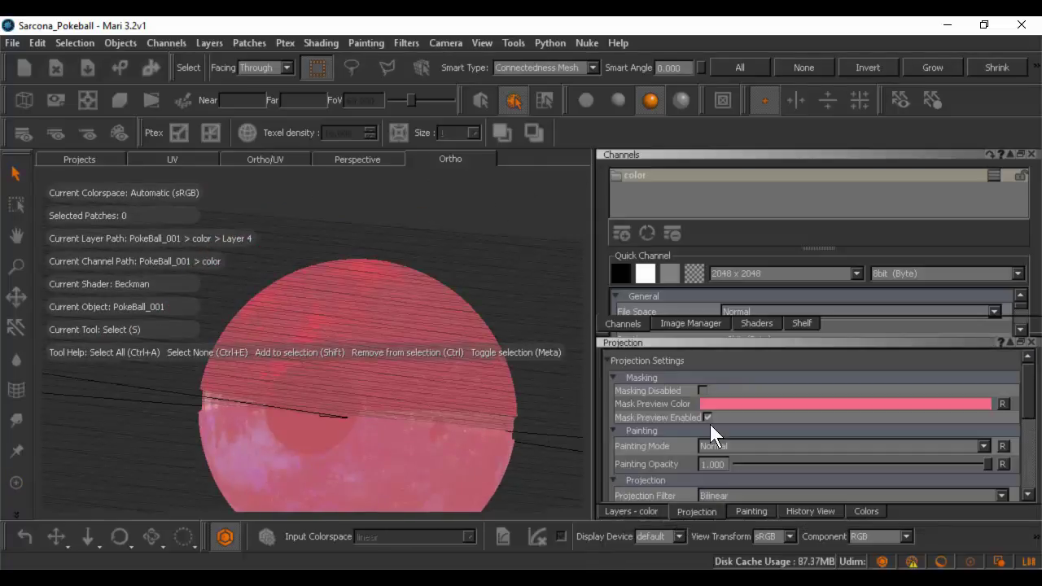
{"action": "left_click", "coordinate": [707, 416]}
{"action": "mouse_move", "coordinate": [513, 302]}
{"action": "left_mouse_down", "text": "alt"}
{"action": "mouse_move", "coordinate": [284, 320]}
{"action": "mouse_move", "coordinate": [615, 259]}
{"action": "mouse_move", "coordinate": [505, 295]}
{"action": "left_mouse_up", "text": "alt"}
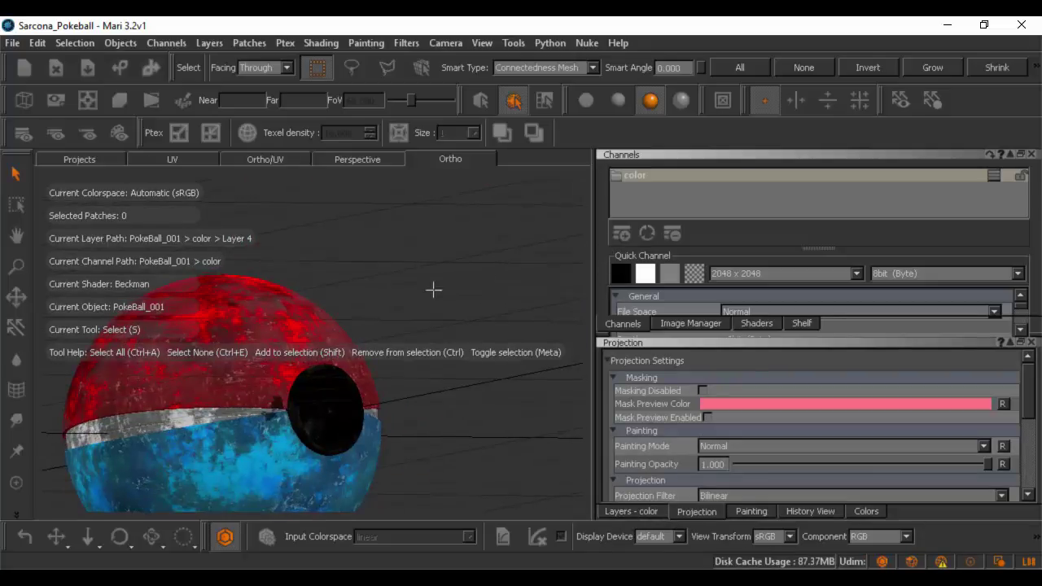
{"action": "middle_click_drag", "start_coordinate": [432, 288], "coordinate": [579, 169], "text": "alt"}
{"action": "left_click_drag", "start_coordinate": [473, 289], "coordinate": [366, 334], "text": "alt"}
Collapse the Channels palette and undock the Layers palette of the color channel
{"action": "left_click", "coordinate": [635, 511]}
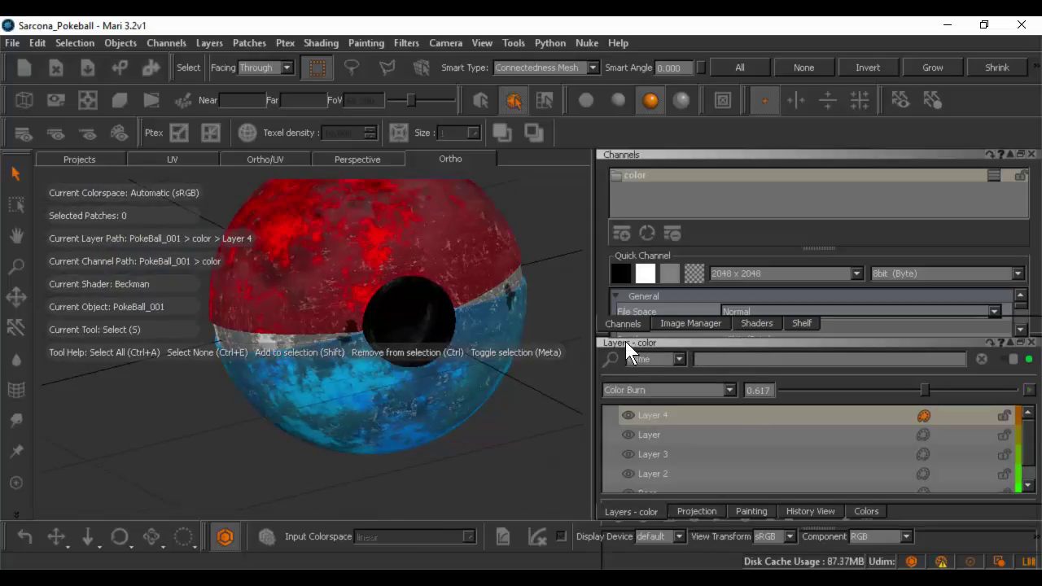
{"action": "left_click", "coordinate": [655, 415]}
{"action": "left_click", "coordinate": [1010, 154]}
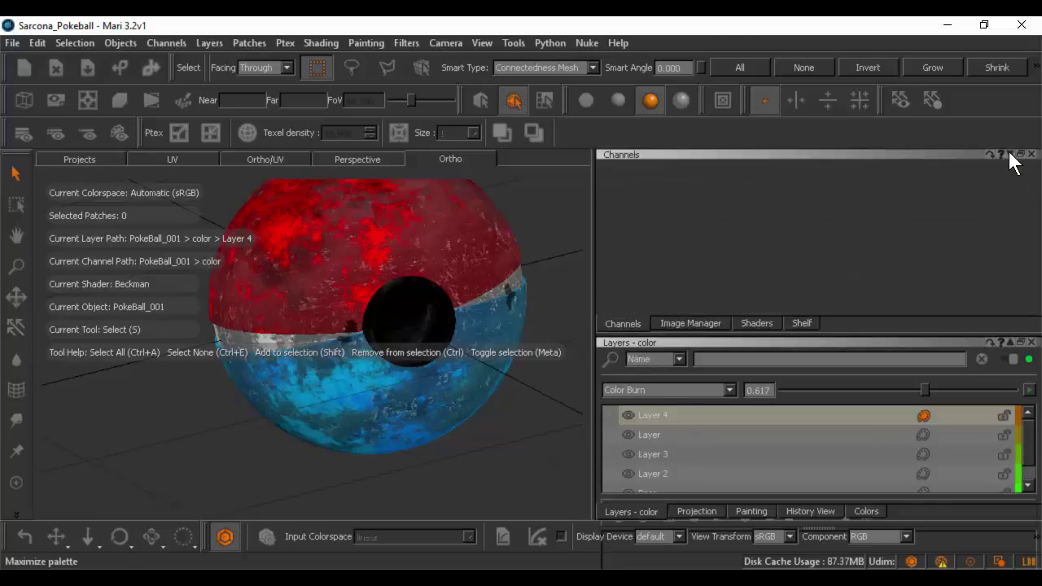
{"action": "left_click", "coordinate": [1010, 343]}
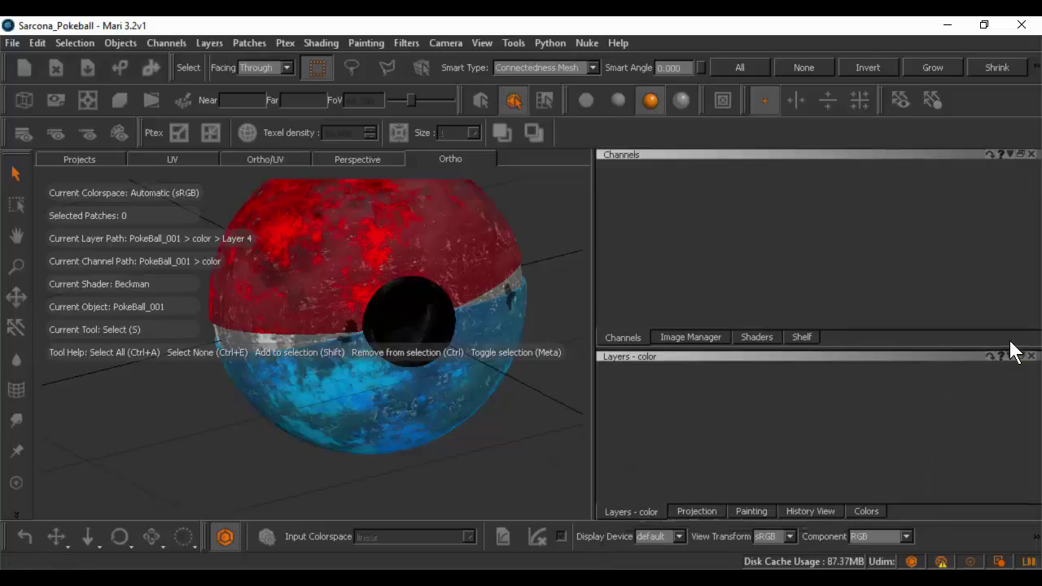
{"action": "left_click", "coordinate": [1019, 355]}
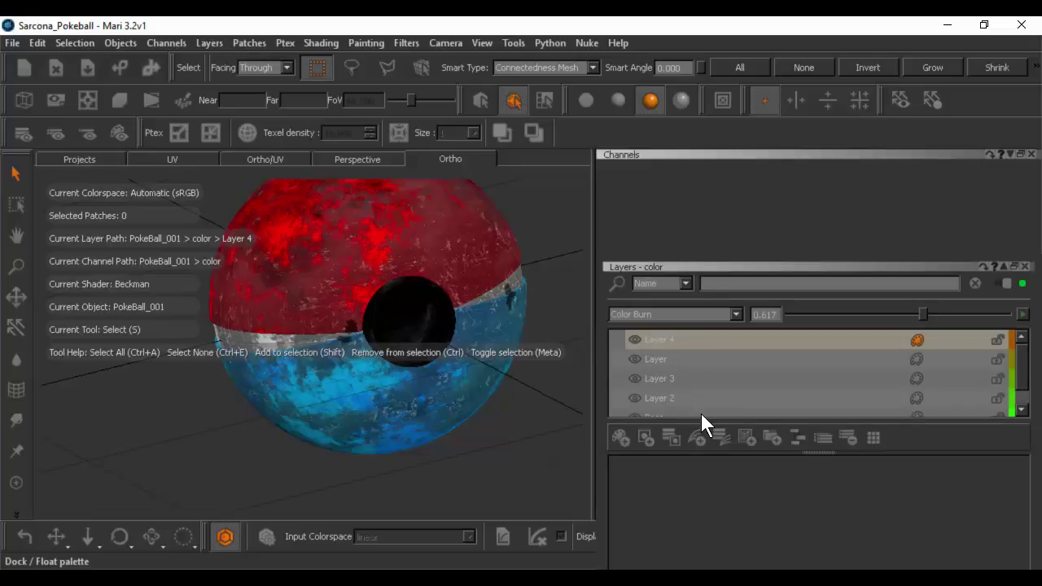
Hide the color channel's upper layers, Layer 4 down to Layer 3, and inspect the paint beneath them on the ball
{"action": "left_click", "coordinate": [677, 338]}
{"action": "left_click", "coordinate": [635, 340]}
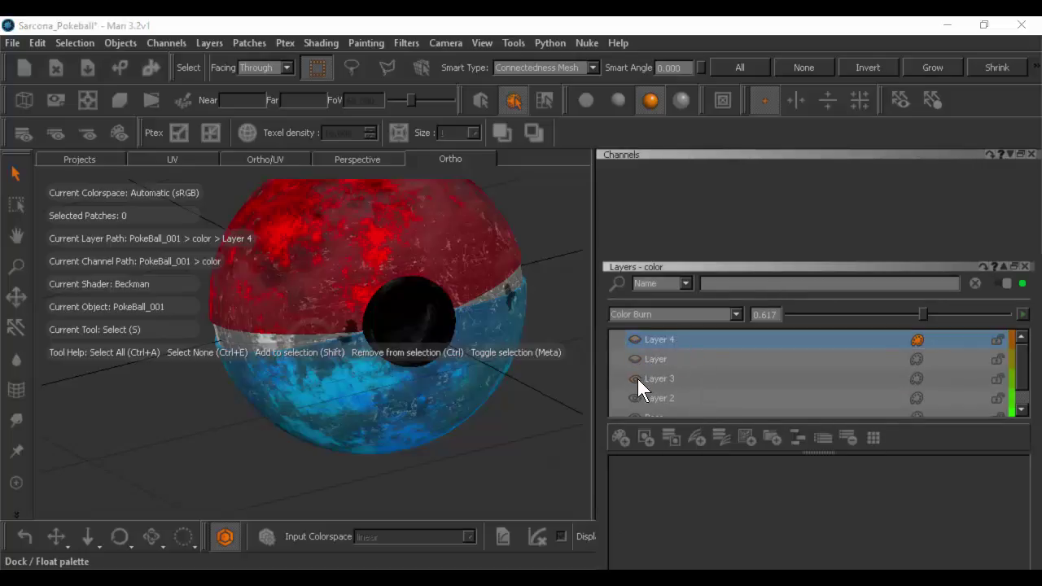
{"action": "scroll", "coordinate": [636, 383], "scroll_direction": "down", "scroll_amount": 1}
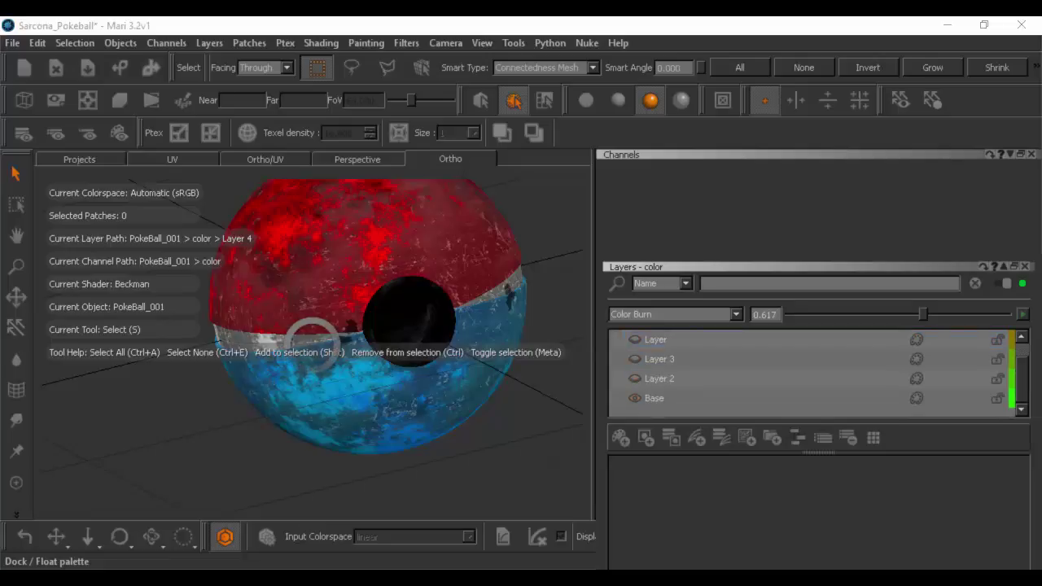
{"action": "middle_click_drag", "start_coordinate": [514, 284], "coordinate": [436, 334], "text": "alt"}
{"action": "left_click_drag", "start_coordinate": [436, 334], "coordinate": [547, 304], "text": "alt"}
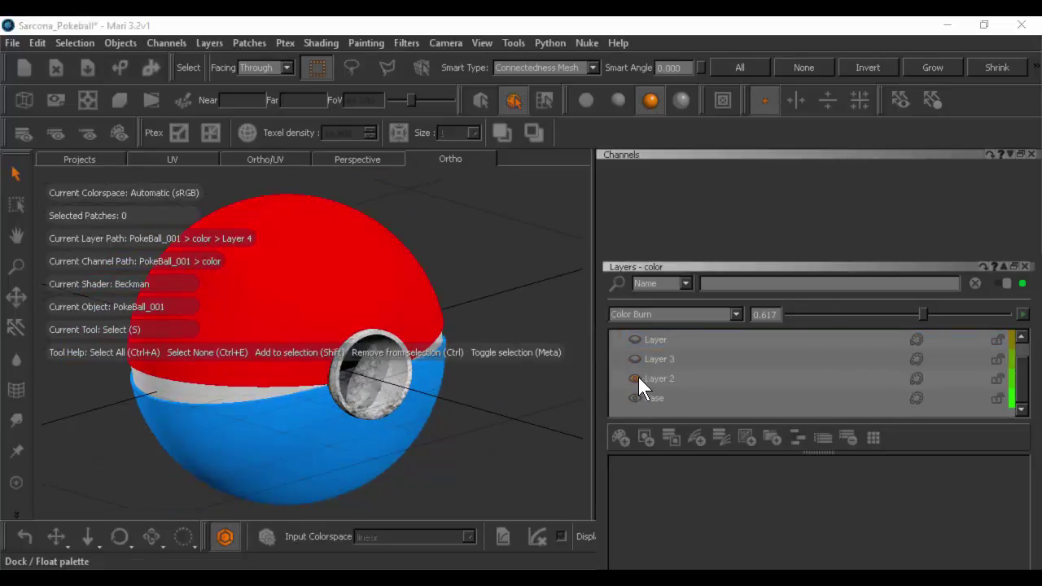
Show Layer 3, Layer, and Layer 4 again one by one, inspecting the painted ball from several angles
{"action": "left_click", "coordinate": [635, 359]}
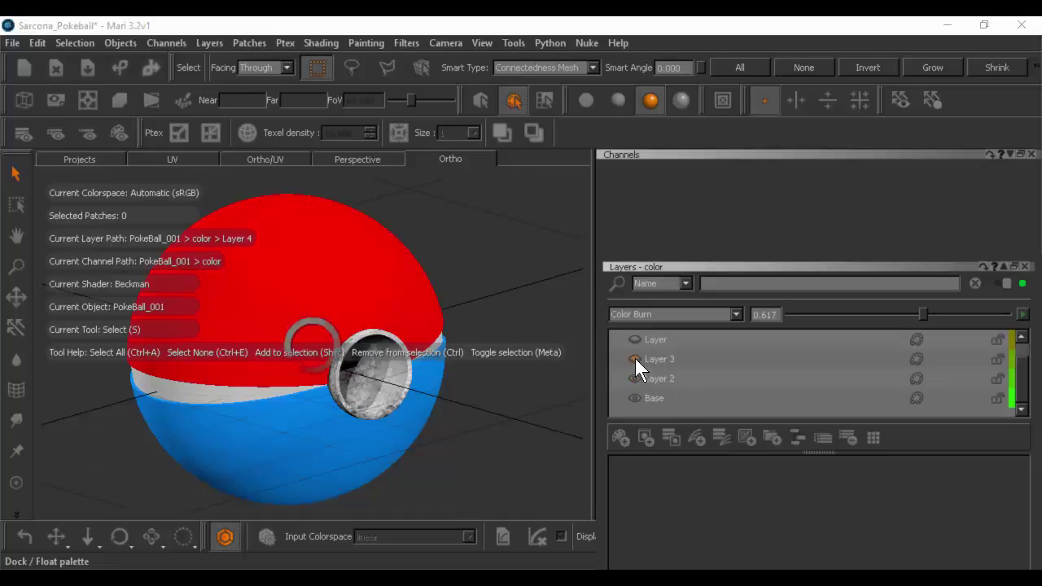
{"action": "middle_click_drag", "start_coordinate": [580, 360], "coordinate": [517, 387]}
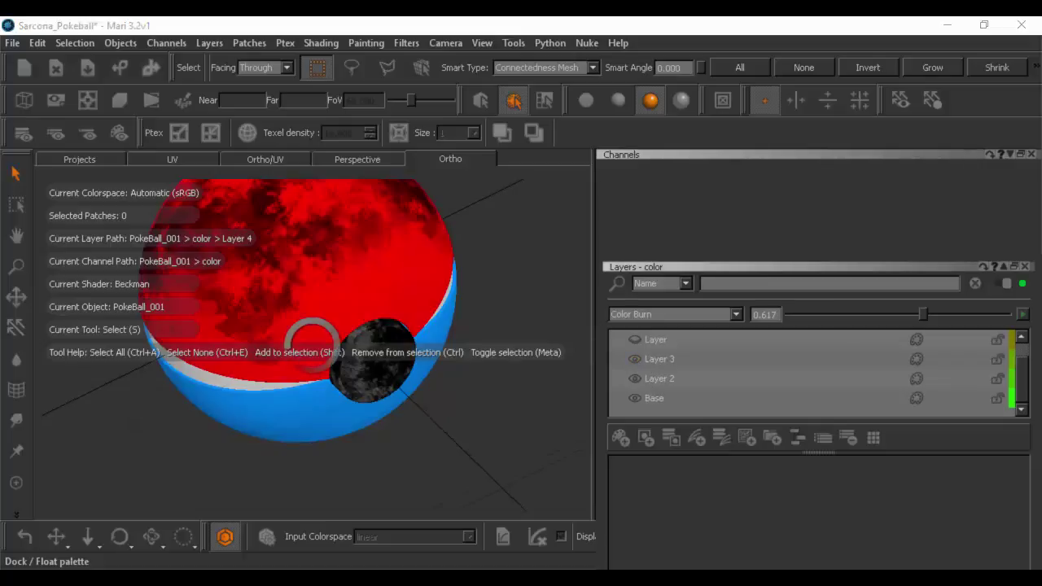
{"action": "middle_click_drag", "start_coordinate": [528, 297], "coordinate": [474, 370]}
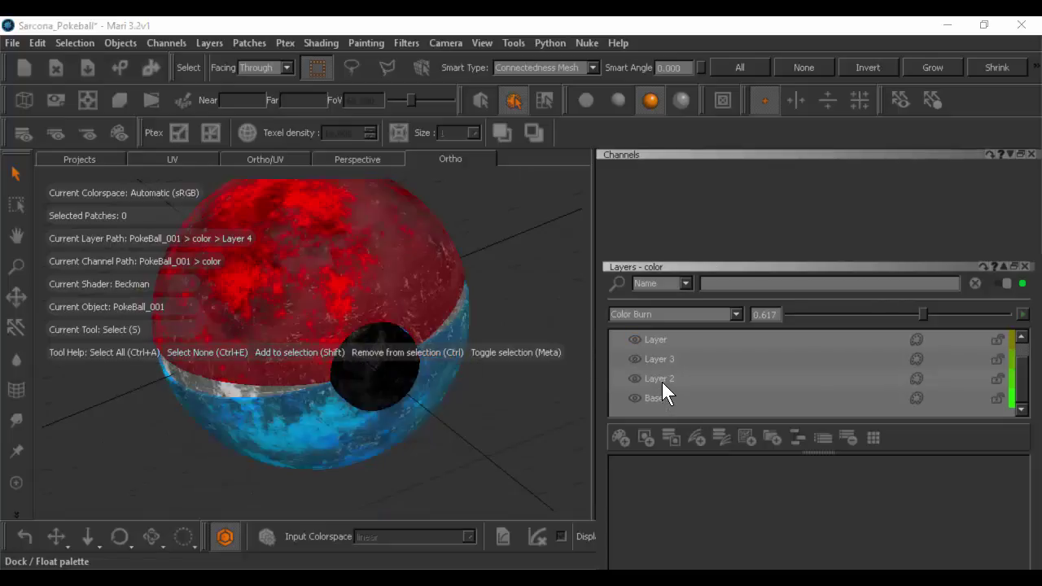
{"action": "scroll", "coordinate": [662, 383], "scroll_direction": "up", "scroll_amount": 1}
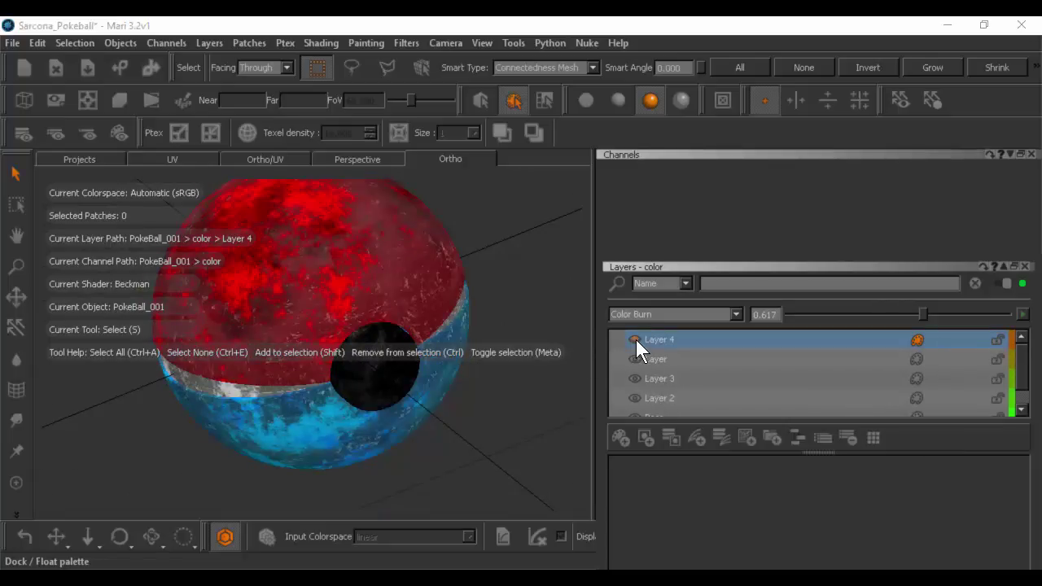
{"action": "left_click_drag", "start_coordinate": [513, 324], "coordinate": [387, 350], "text": "alt"}
{"action": "middle_click_drag", "start_coordinate": [422, 343], "coordinate": [537, 342]}
{"action": "middle_click_drag", "start_coordinate": [324, 322], "coordinate": [480, 325], "text": "alt"}
{"action": "left_click_drag", "start_coordinate": [480, 326], "coordinate": [407, 325], "text": "alt"}
{"action": "middle_click_drag", "start_coordinate": [480, 303], "coordinate": [359, 317], "text": "alt"}
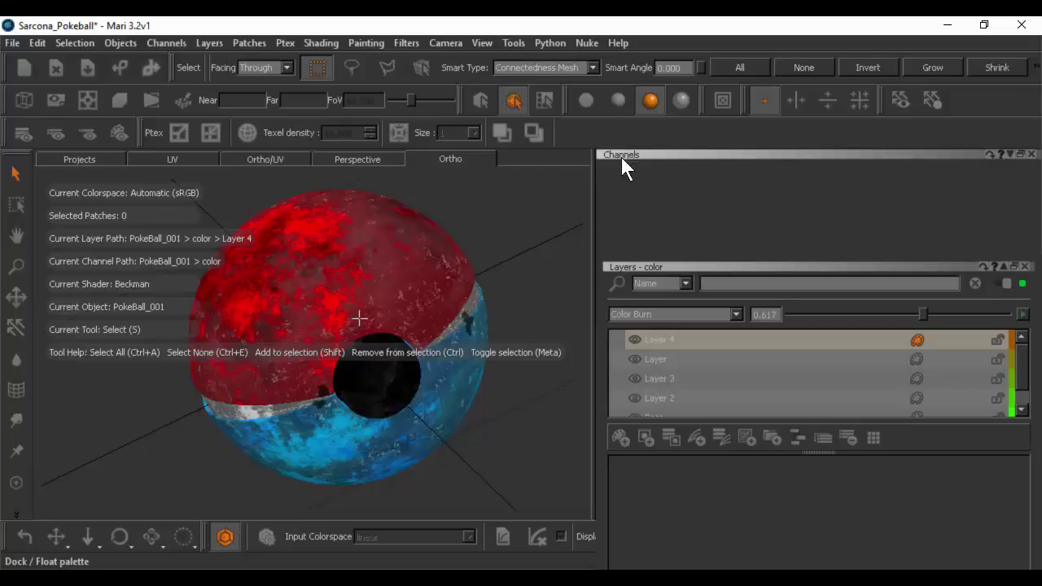
Expand the Channels palette again and dock the Layers palette beneath it
{"action": "left_click", "coordinate": [1010, 154]}
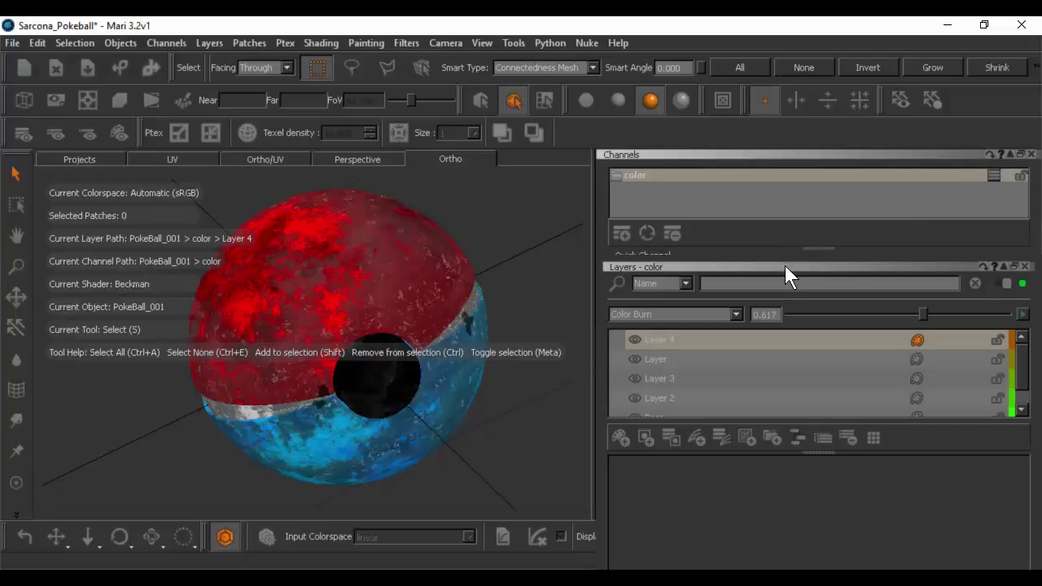
{"action": "left_click", "coordinate": [1014, 267]}
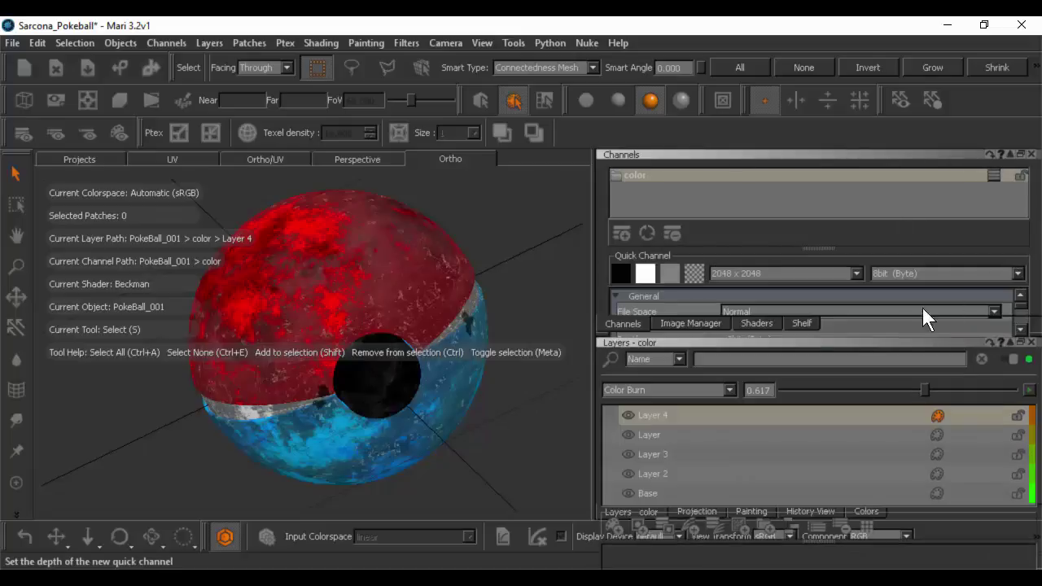
{"action": "left_click", "coordinate": [676, 323]}
{"action": "left_click", "coordinate": [641, 322]}
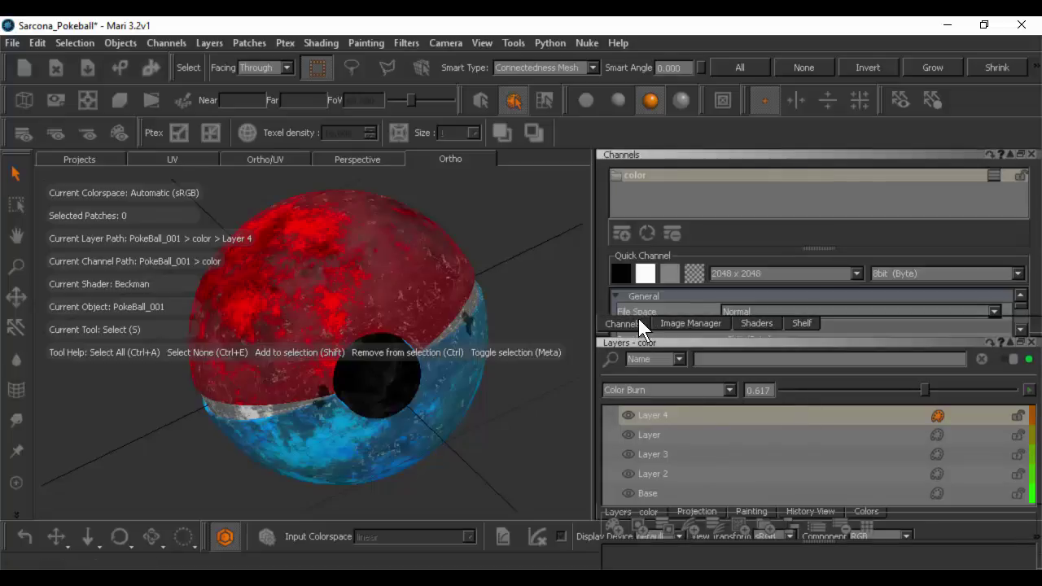
Select the color channel, start a flattened export of all channels, and review the export path and file name template
{"action": "left_click", "coordinate": [638, 175]}
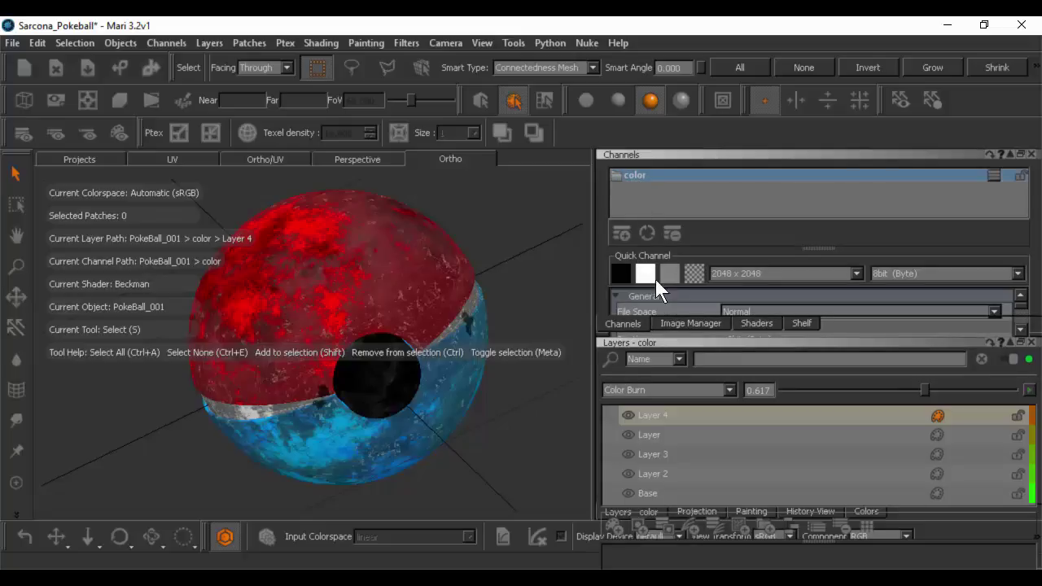
{"action": "right_click", "coordinate": [629, 174]}
{"action": "mouse_move", "coordinate": [717, 383]}
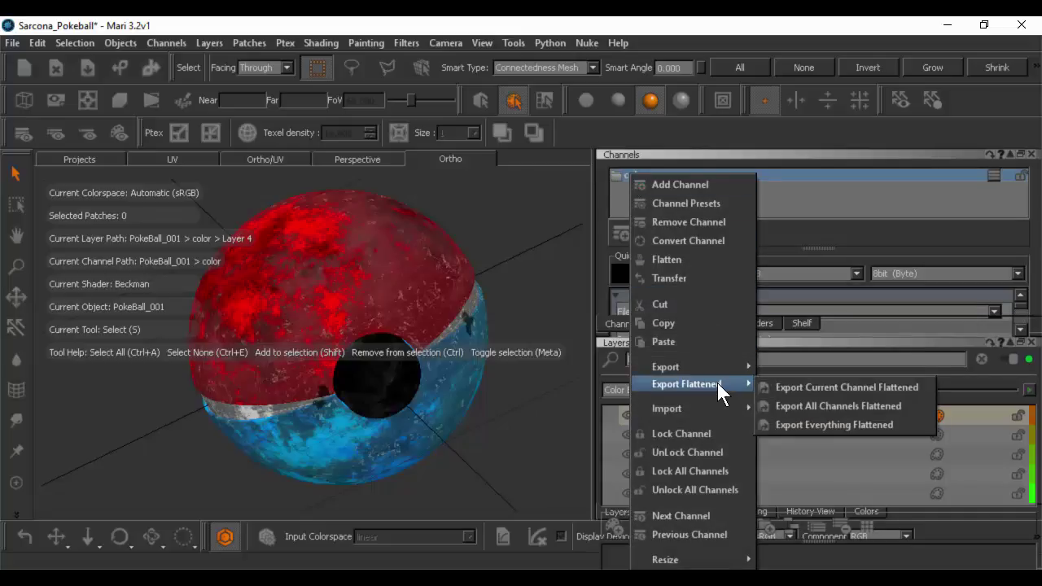
{"action": "left_click", "coordinate": [805, 403]}
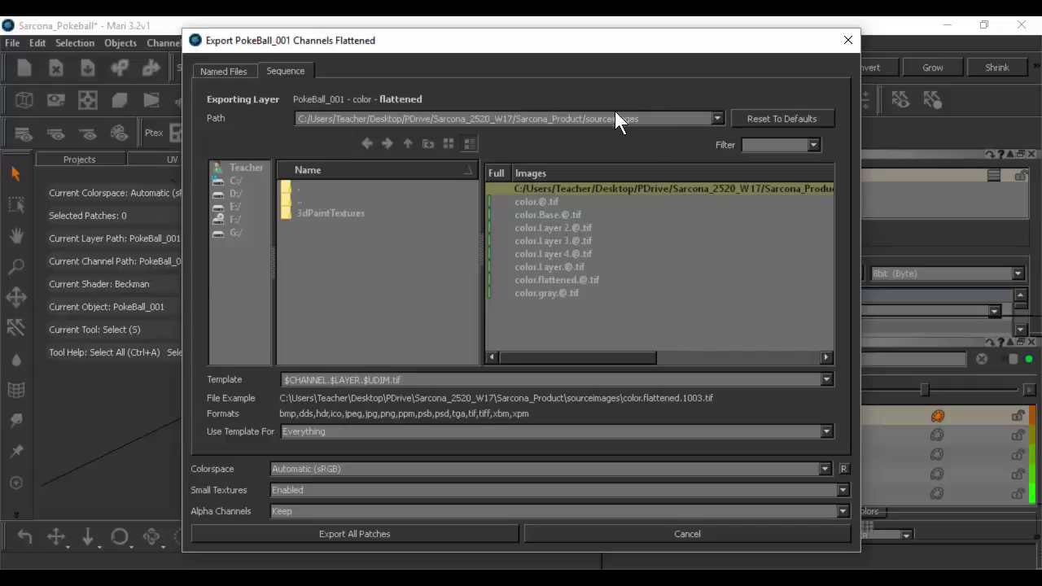
{"action": "left_click", "coordinate": [717, 119]}
{"action": "left_click", "coordinate": [664, 121]}
{"action": "left_click_drag", "start_coordinate": [447, 379], "coordinate": [227, 368]}
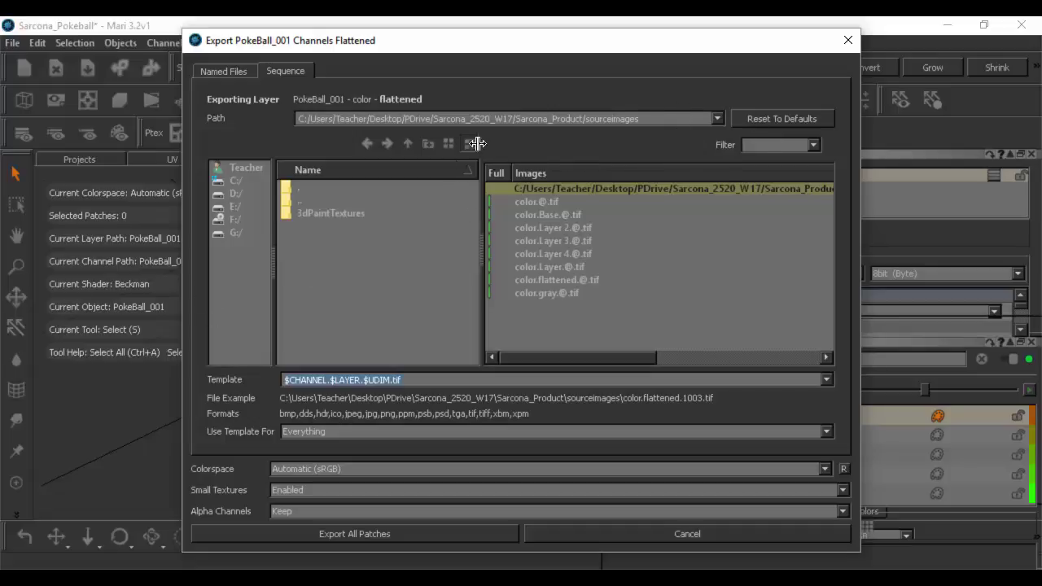
Create a NewExport folder inside sourceimages and export all flattened patches into it using the $CHANNEL.$LAYER.$UDIM.tif template
{"action": "left_click", "coordinate": [425, 143]}
{"action": "key", "text": "BackSpace"}
{"action": "type", "text": "NewExport"}
{"action": "key", "text": "Return"}
{"action": "double_click", "coordinate": [339, 225]}
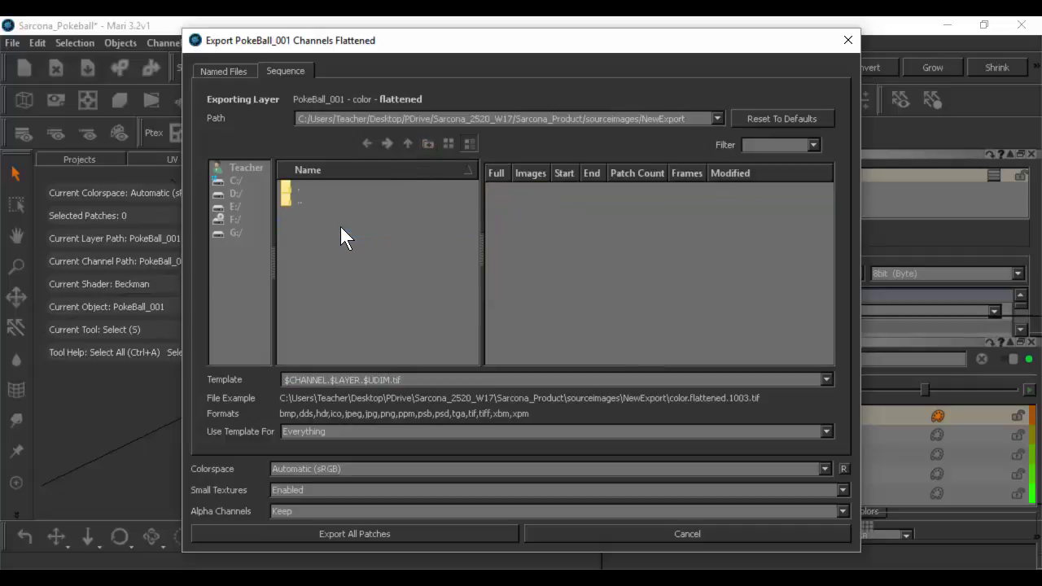
{"action": "left_click", "coordinate": [447, 535]}
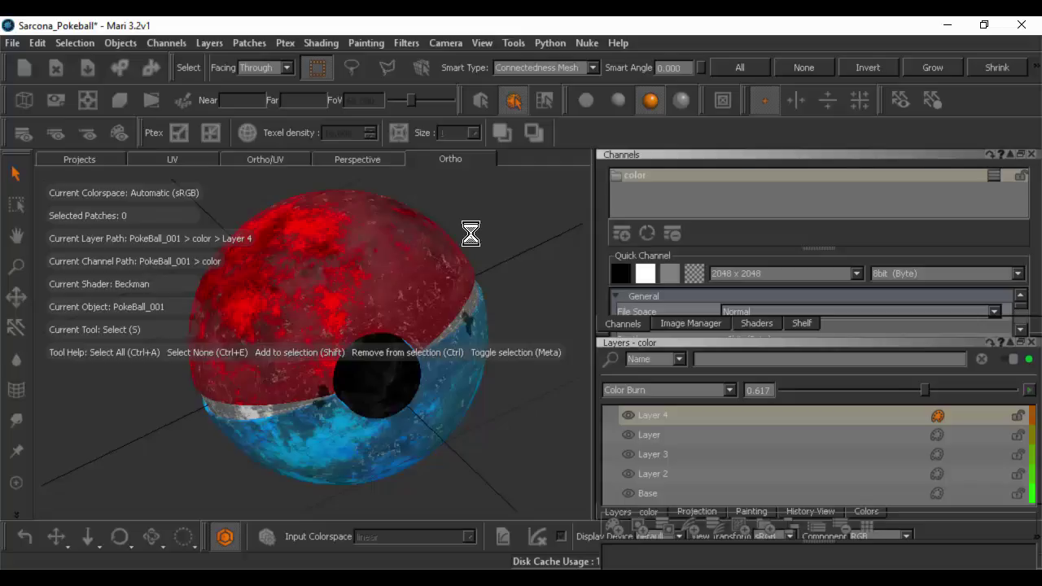
Switch to File Explorer and look through the Backup folder on the Backup (G:) drive
{"action": "key", "text": "super"}
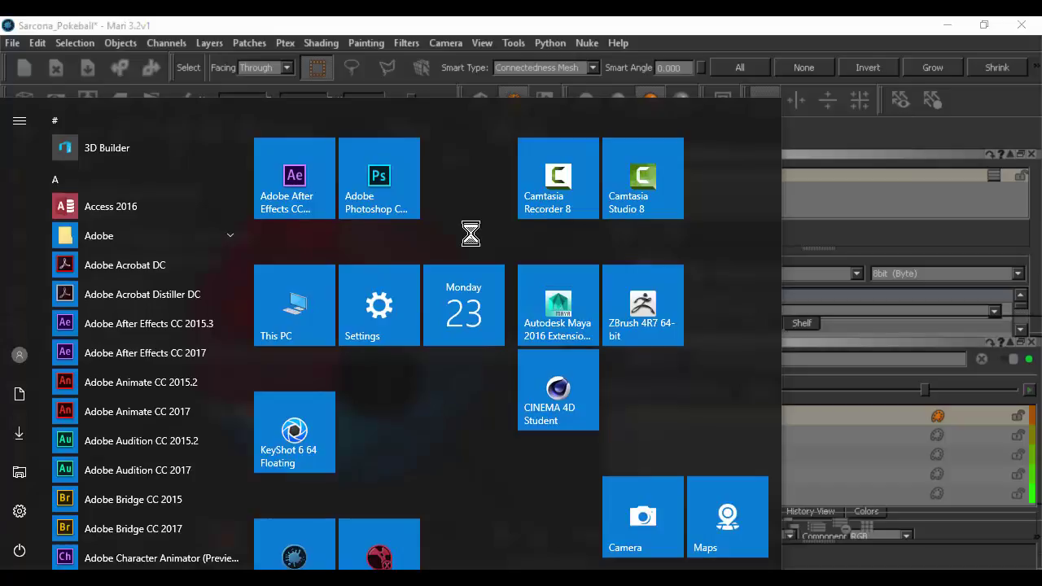
{"action": "left_click", "coordinate": [364, 534]}
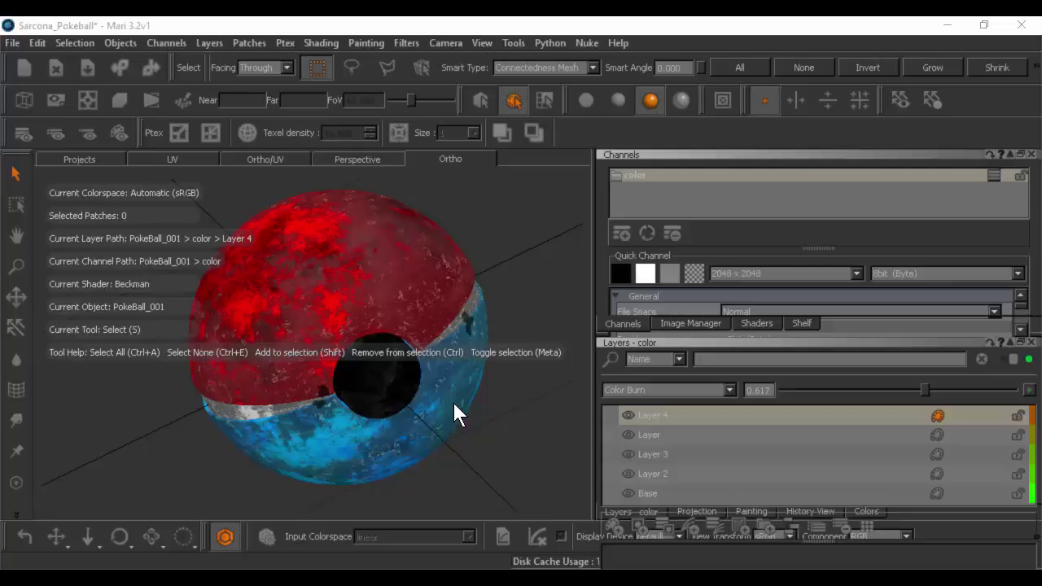
{"action": "key", "text": "alt+Tab"}
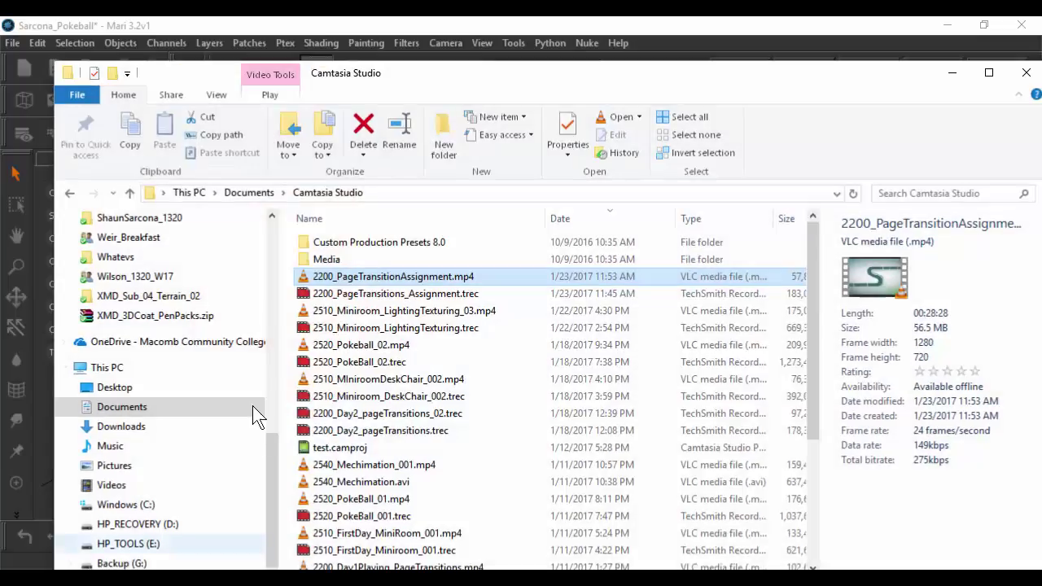
{"action": "left_click", "coordinate": [123, 561]}
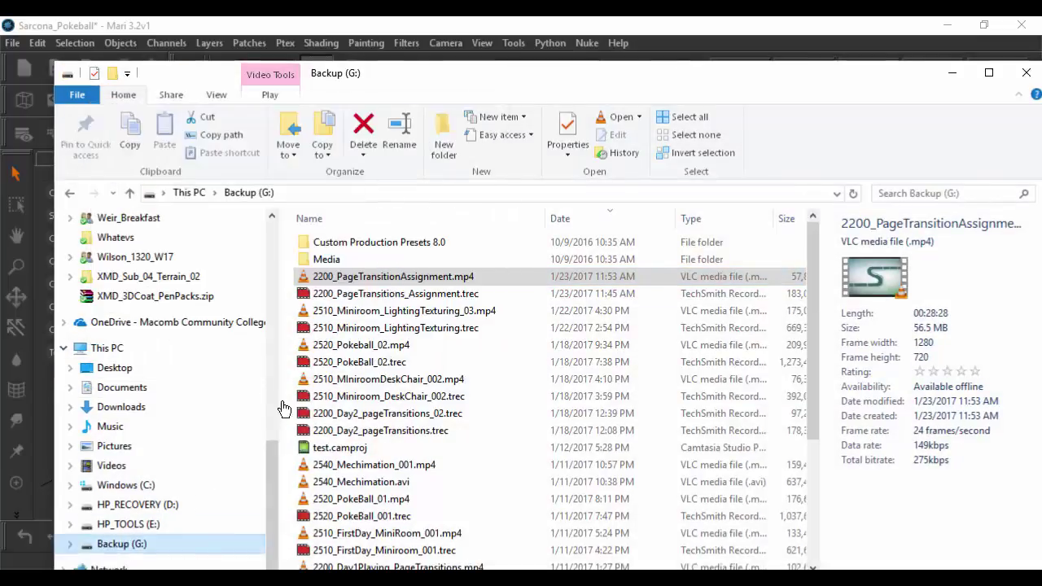
{"action": "double_click", "coordinate": [371, 241]}
{"action": "scroll", "coordinate": [348, 462], "scroll_direction": "down", "scroll_amount": 5}
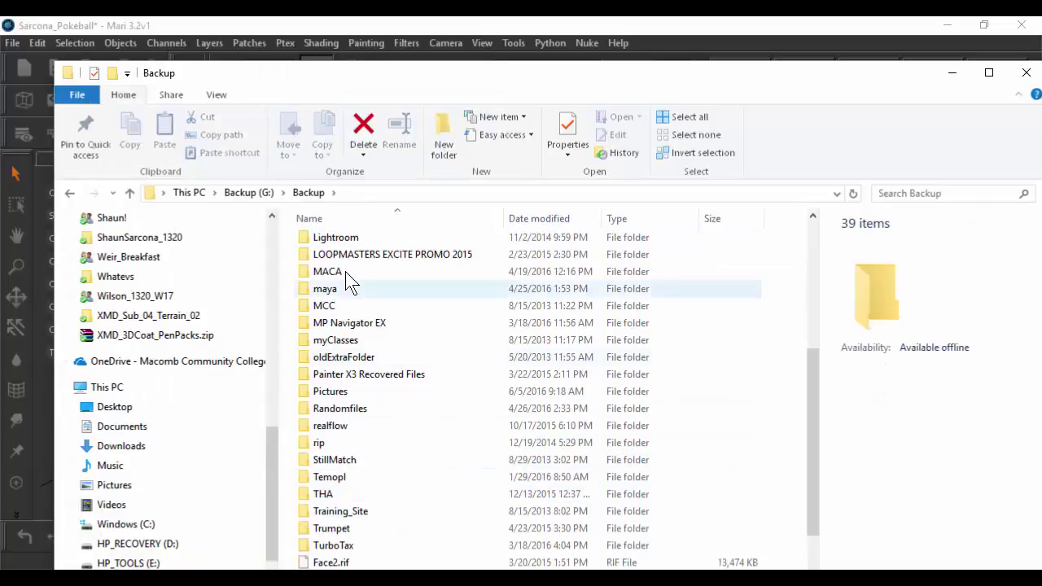
Browse from PDrive on the desktop through the 2520 product project's sourceimages folder and open NewExport
{"action": "left_click", "coordinate": [149, 413]}
{"action": "double_click", "coordinate": [359, 252]}
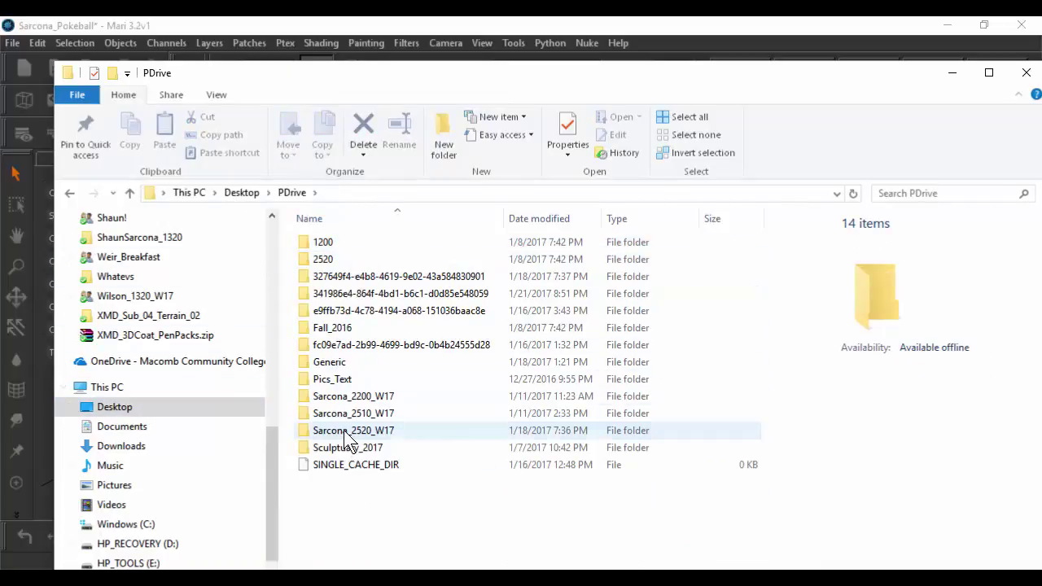
{"action": "double_click", "coordinate": [350, 432]}
{"action": "double_click", "coordinate": [338, 241]}
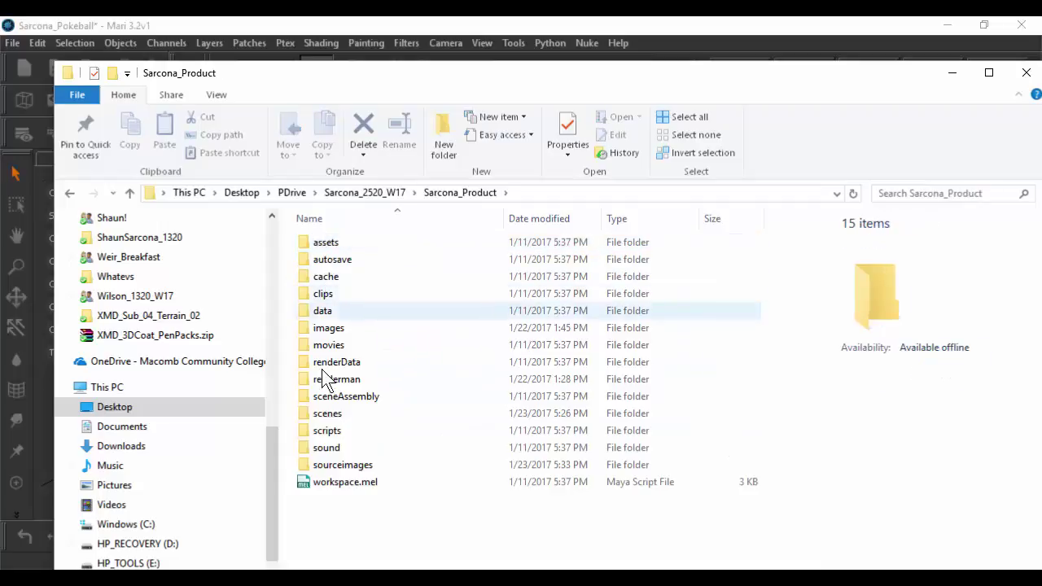
{"action": "double_click", "coordinate": [329, 328]}
{"action": "key", "text": "BackSpace"}
{"action": "double_click", "coordinate": [336, 466]}
{"action": "double_click", "coordinate": [432, 251]}
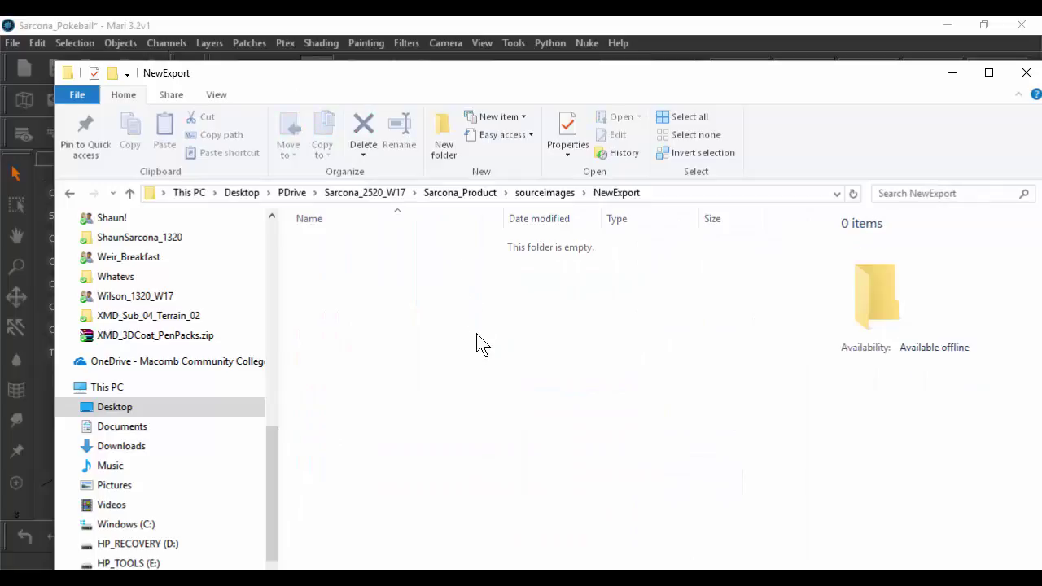
View the exported flattened TIFs as thumbnails and check color.flattened.1012.tif and color.flattened.1001.tif
{"action": "key", "text": "alt+Tab"}
{"action": "key", "text": "alt+Tab"}
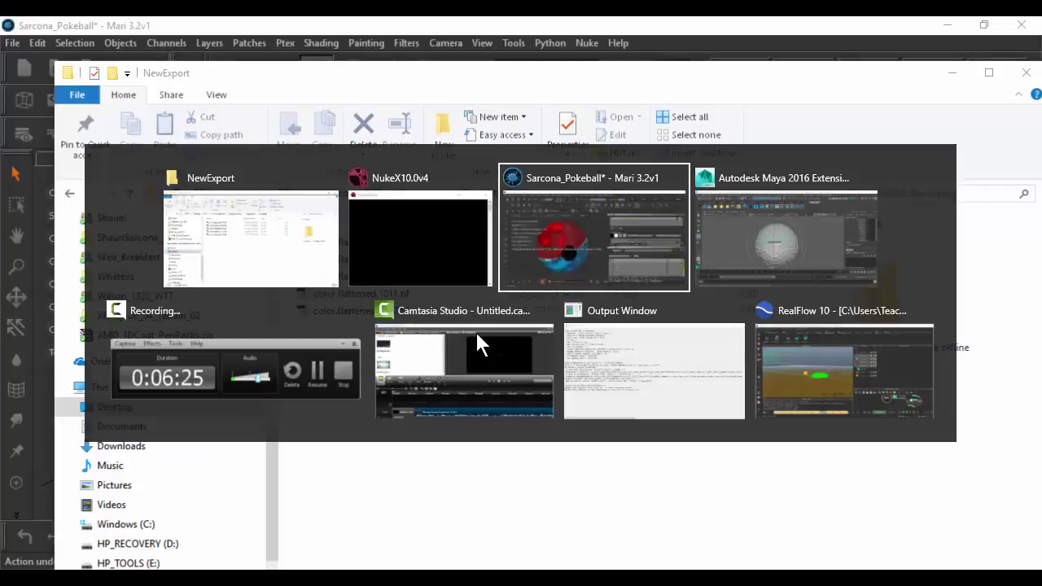
{"action": "key", "text": "alt+Tab"}
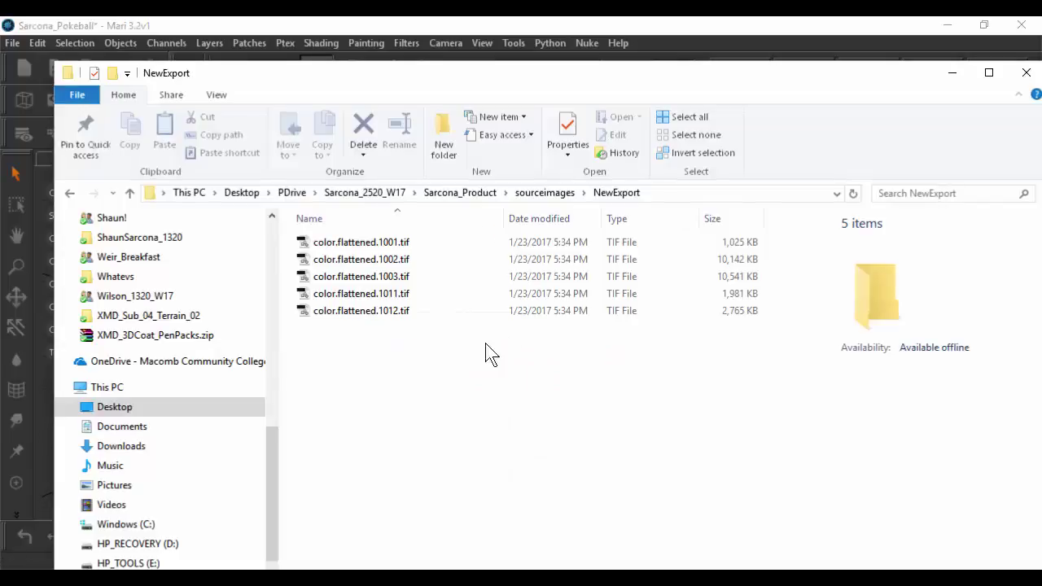
{"action": "left_click_drag", "start_coordinate": [451, 362], "coordinate": [314, 224]}
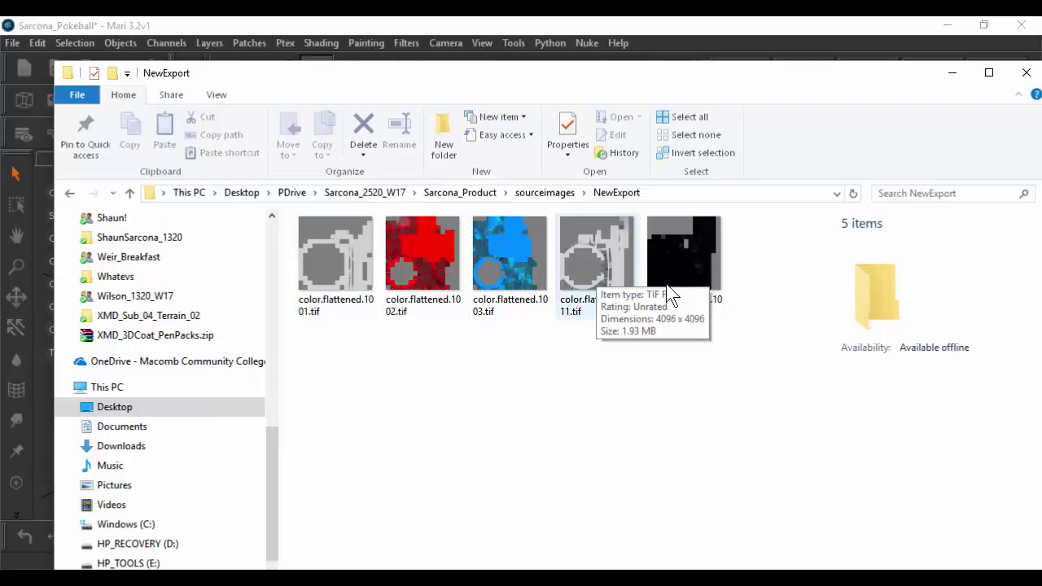
{"action": "left_click", "coordinate": [684, 244]}
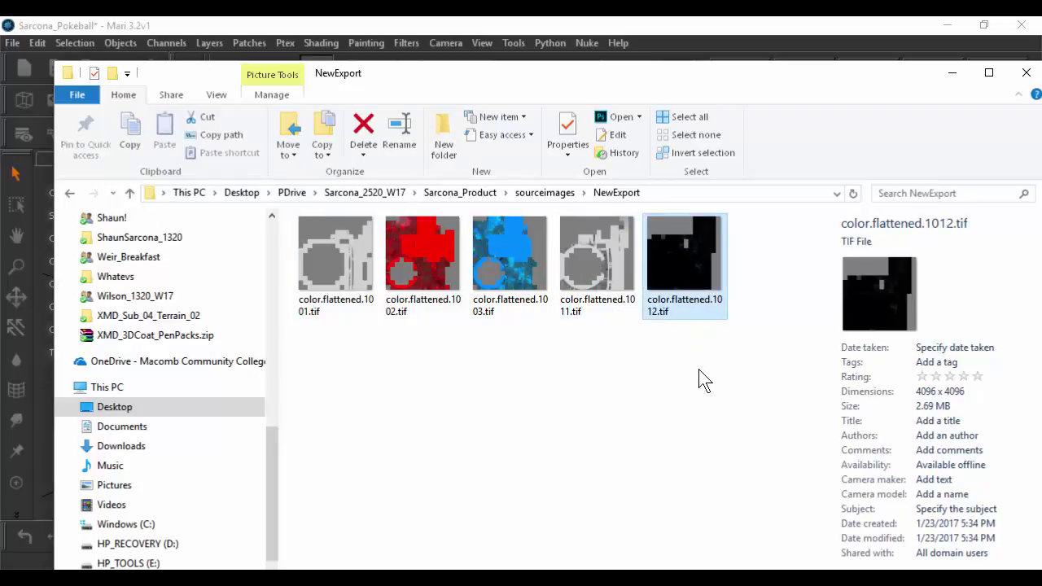
{"action": "left_click", "coordinate": [337, 311]}
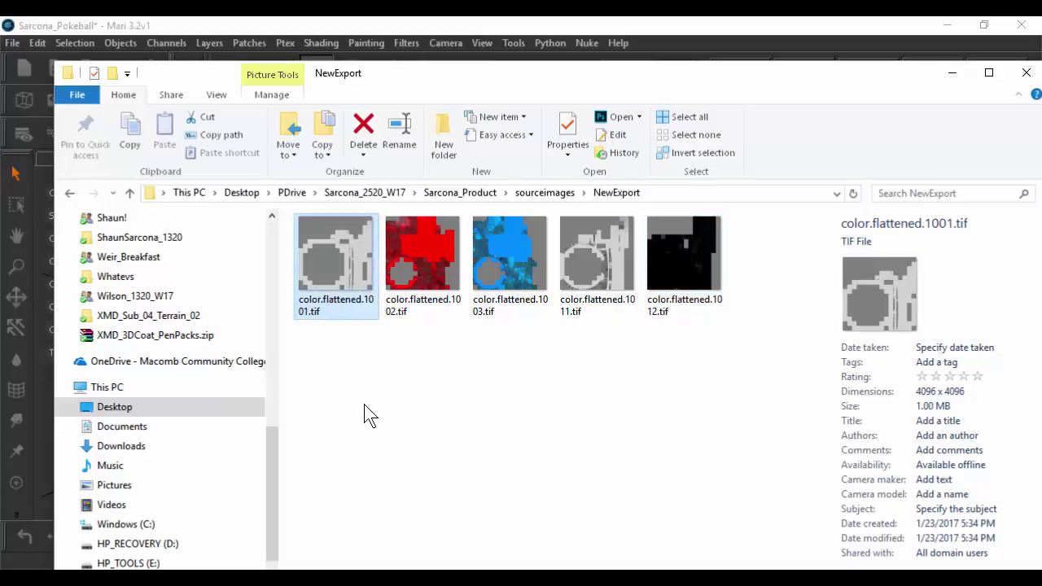
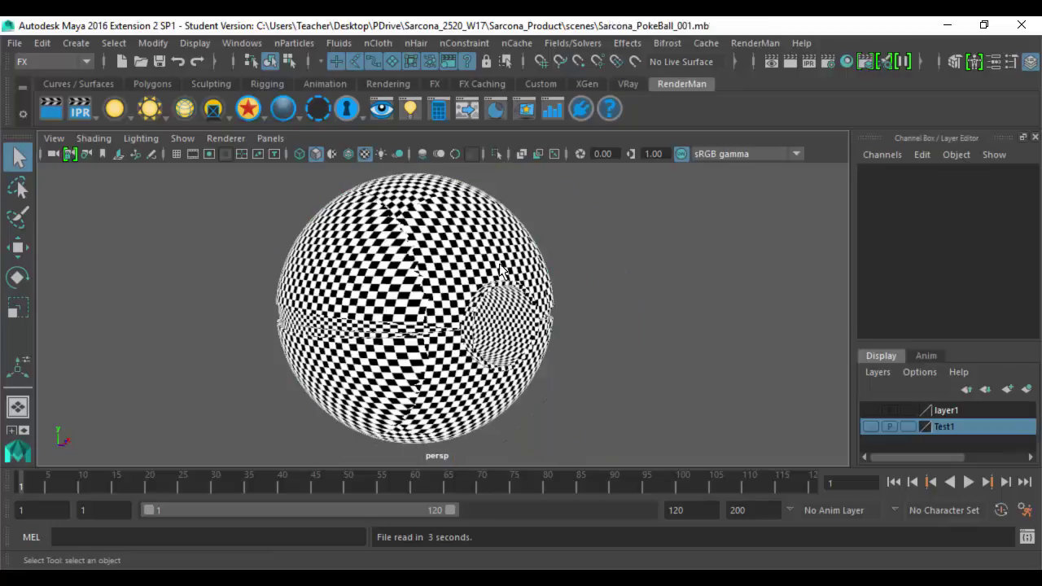
Select the ball's upper half, open the UV Editor, and turn off its texture image display
{"action": "left_click_drag", "start_coordinate": [503, 271], "coordinate": [409, 257], "text": "alt"}
{"action": "left_click", "coordinate": [410, 256]}
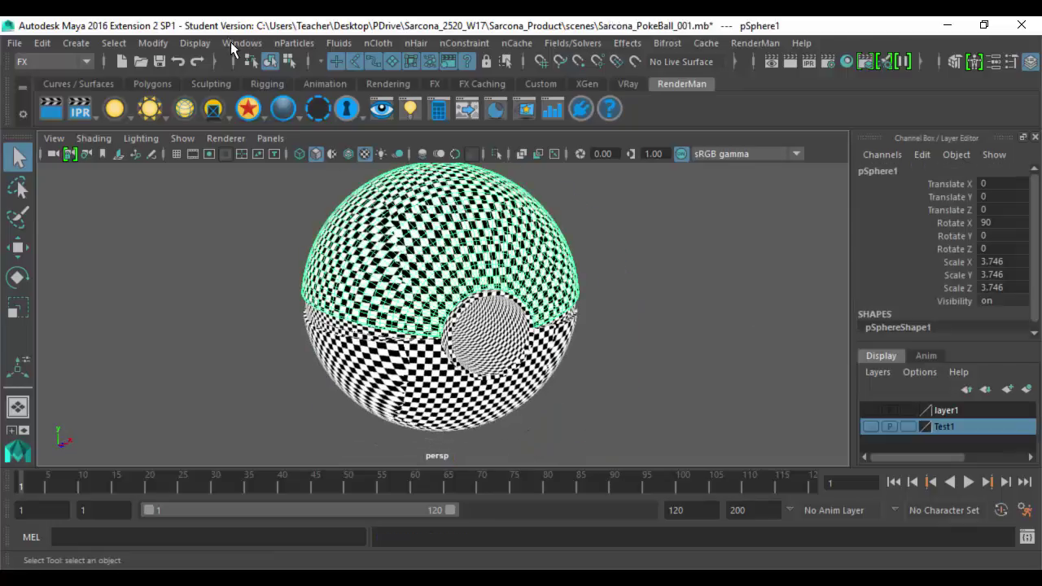
{"action": "left_click", "coordinate": [242, 42]}
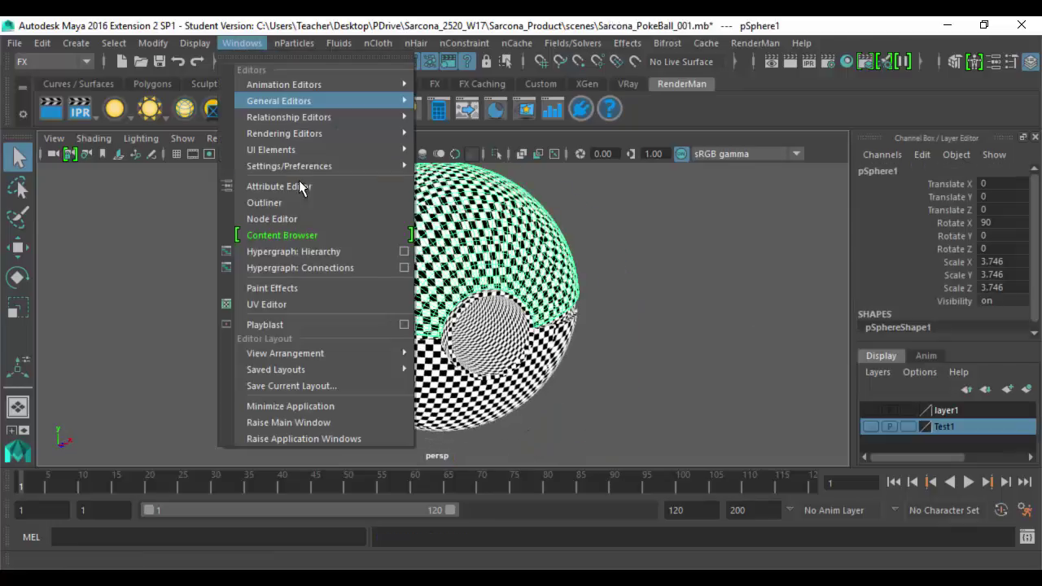
{"action": "left_click", "coordinate": [310, 303]}
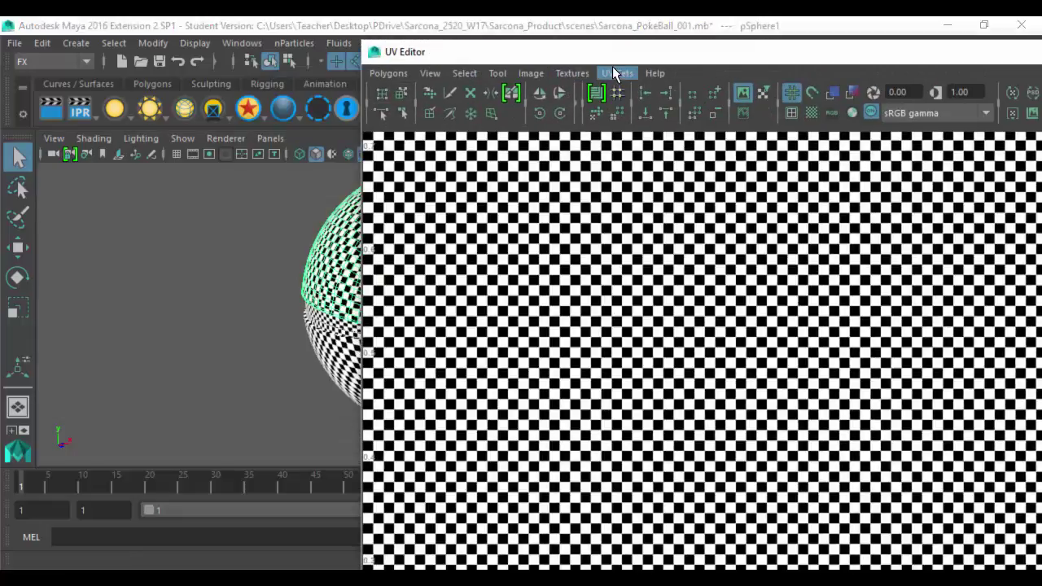
{"action": "left_click", "coordinate": [572, 74]}
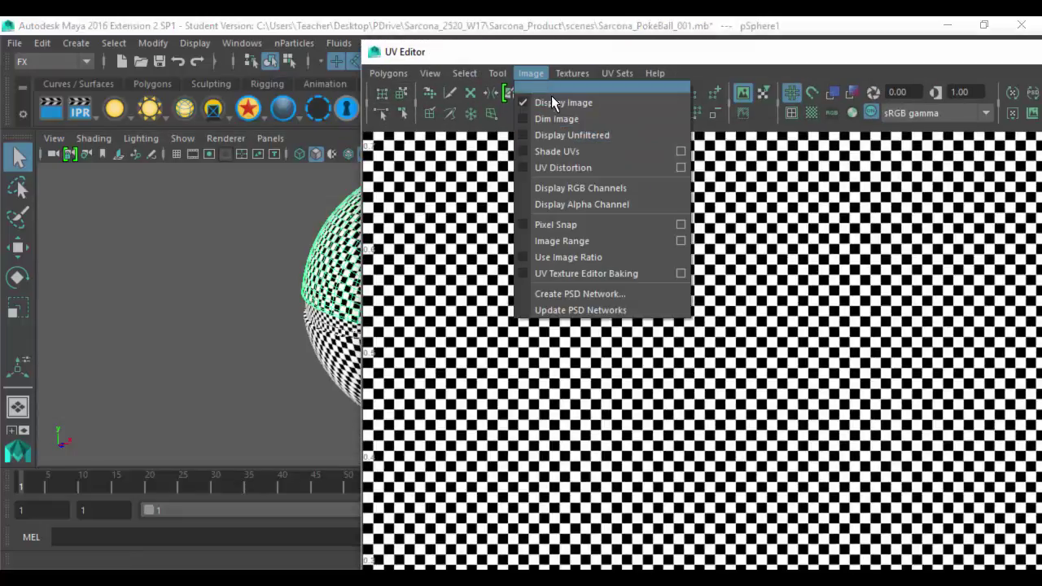
{"action": "mouse_move", "coordinate": [532, 73]}
{"action": "left_click", "coordinate": [537, 107]}
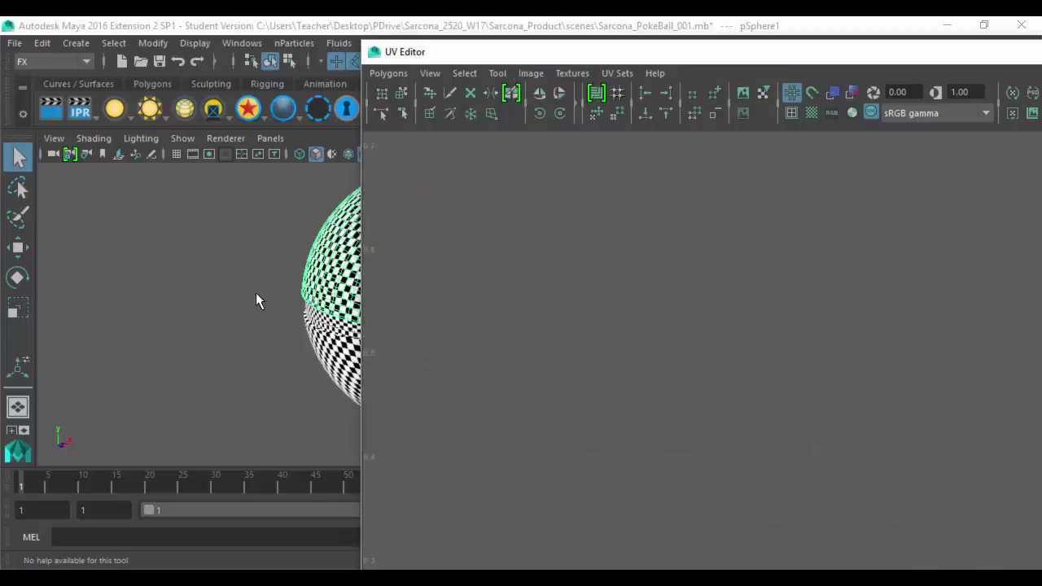
Select all parts of the ball and view their UV shells across all UDIM tiles
{"action": "middle_click_drag", "start_coordinate": [256, 293], "coordinate": [96, 273], "text": "alt"}
{"action": "left_click_drag", "start_coordinate": [145, 226], "coordinate": [407, 452]}
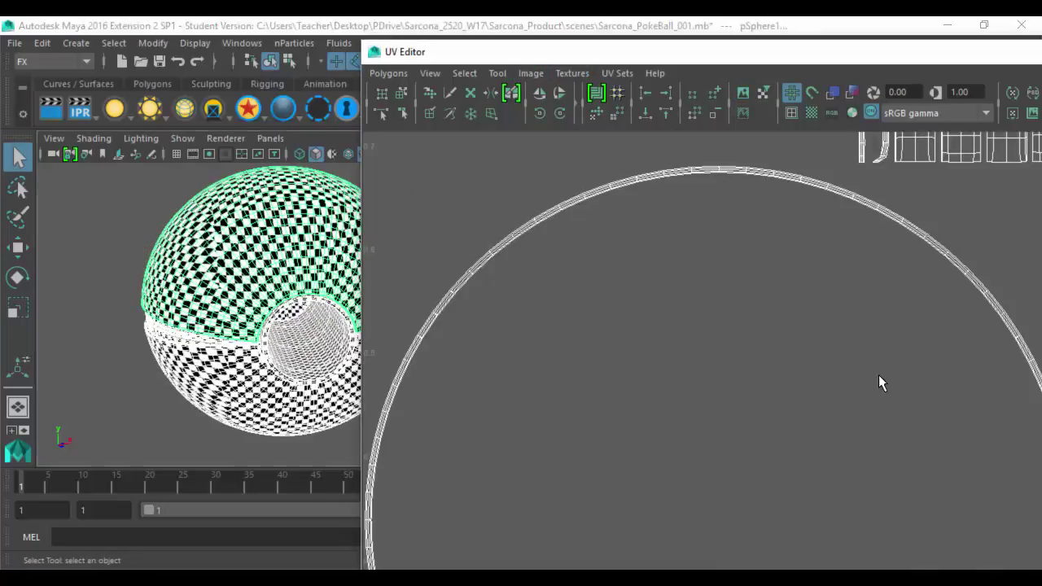
{"action": "scroll", "coordinate": [878, 376], "scroll_direction": "down", "scroll_amount": 5}
{"action": "scroll", "coordinate": [687, 356], "scroll_direction": "down", "scroll_amount": 1}
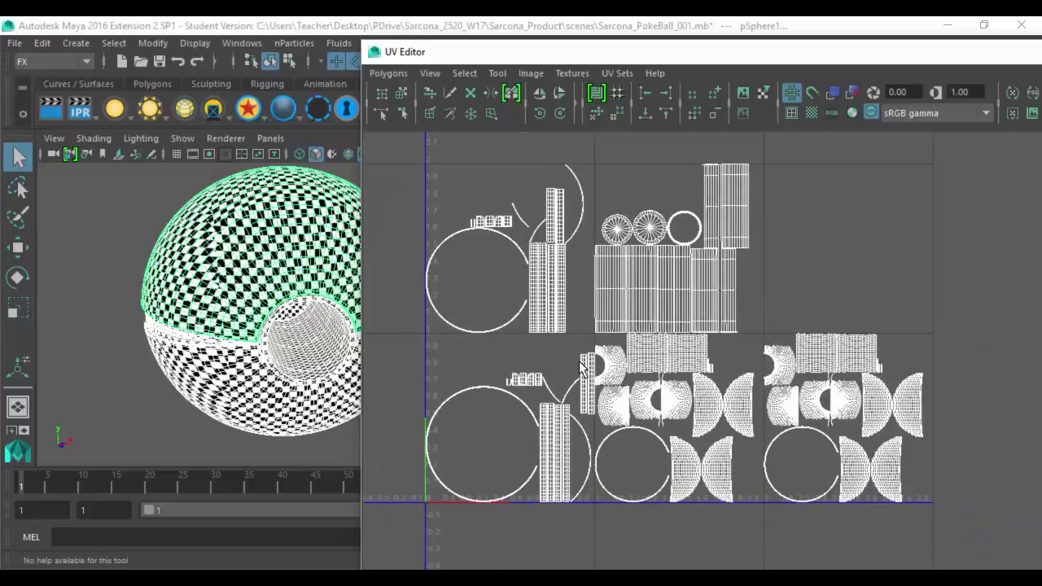
Compare the UV tile layout with the flattened TIFs in the NewExport folder in File Explorer, and select all the exported files
{"action": "key", "text": "alt+Tab"}
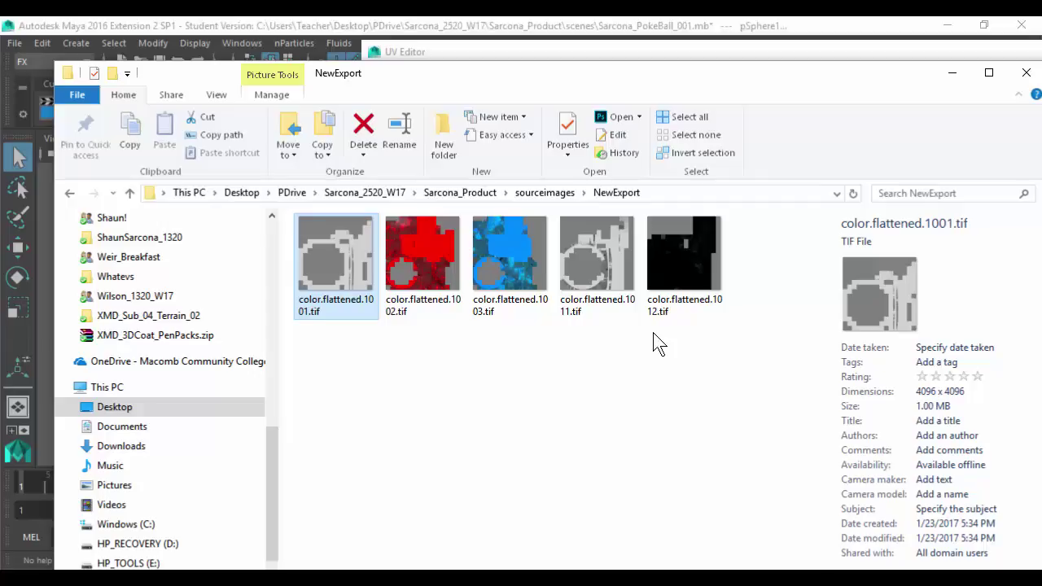
{"action": "key", "text": "alt+Tab"}
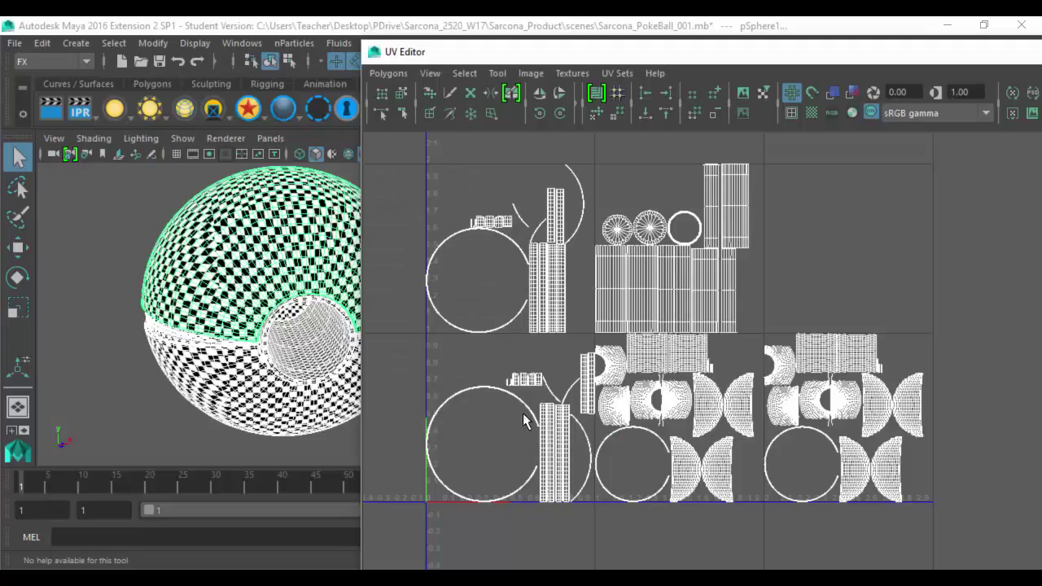
{"action": "key", "text": "alt+Tab"}
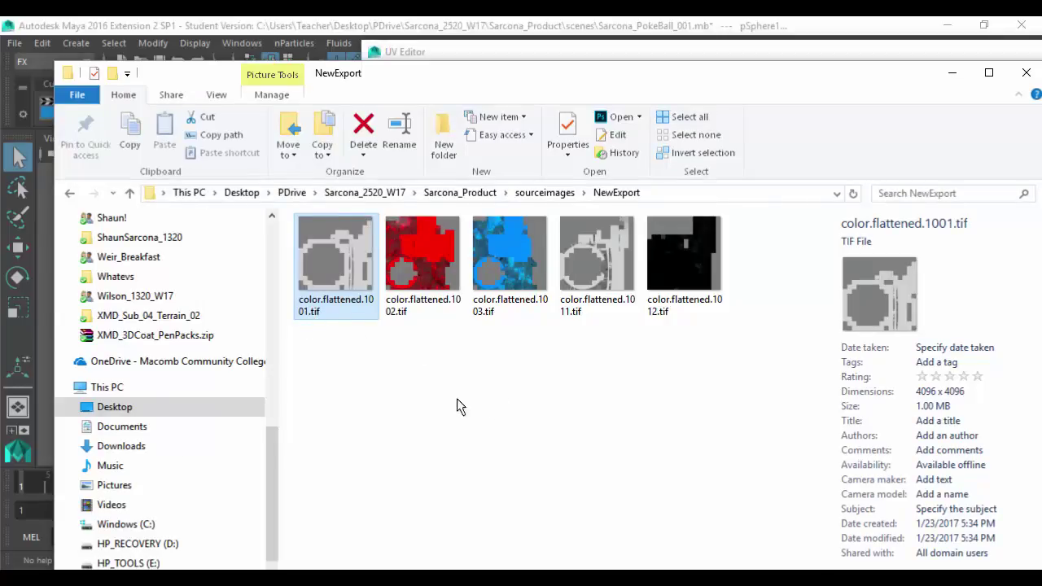
{"action": "key", "text": "alt+Tab"}
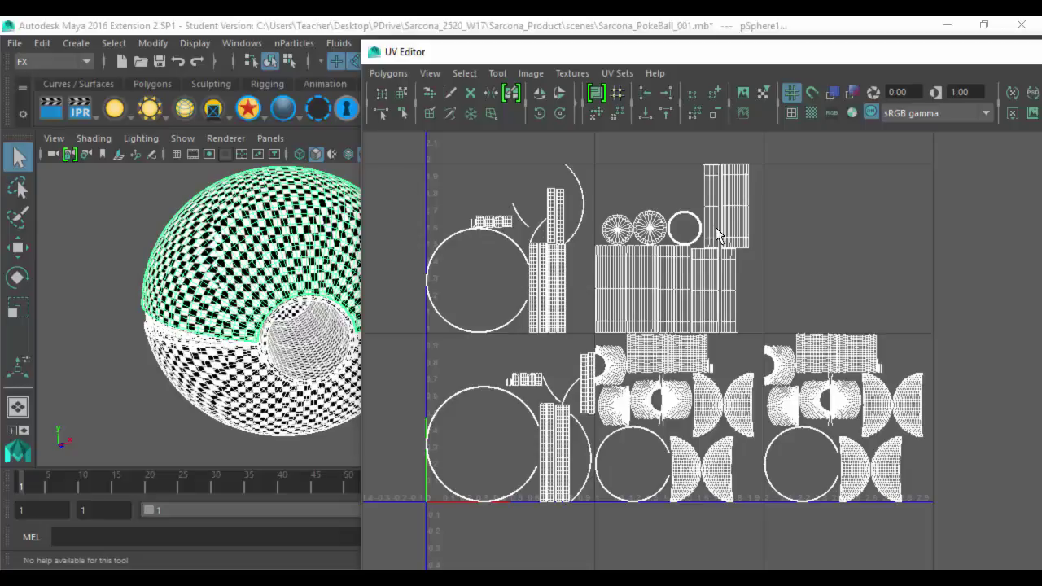
{"action": "key", "text": "alt+Tab"}
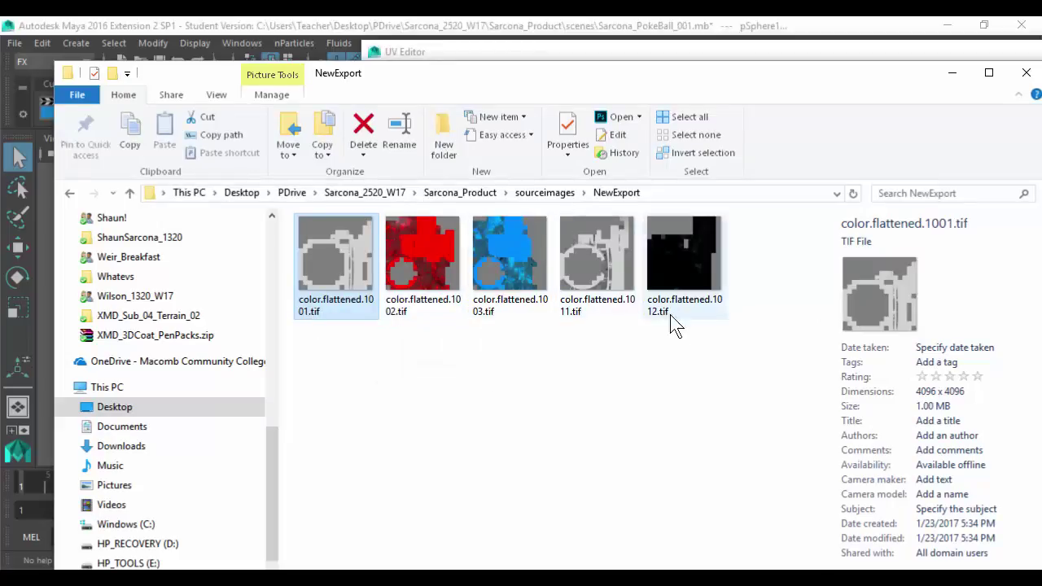
{"action": "left_click_drag", "start_coordinate": [790, 424], "coordinate": [268, 233]}
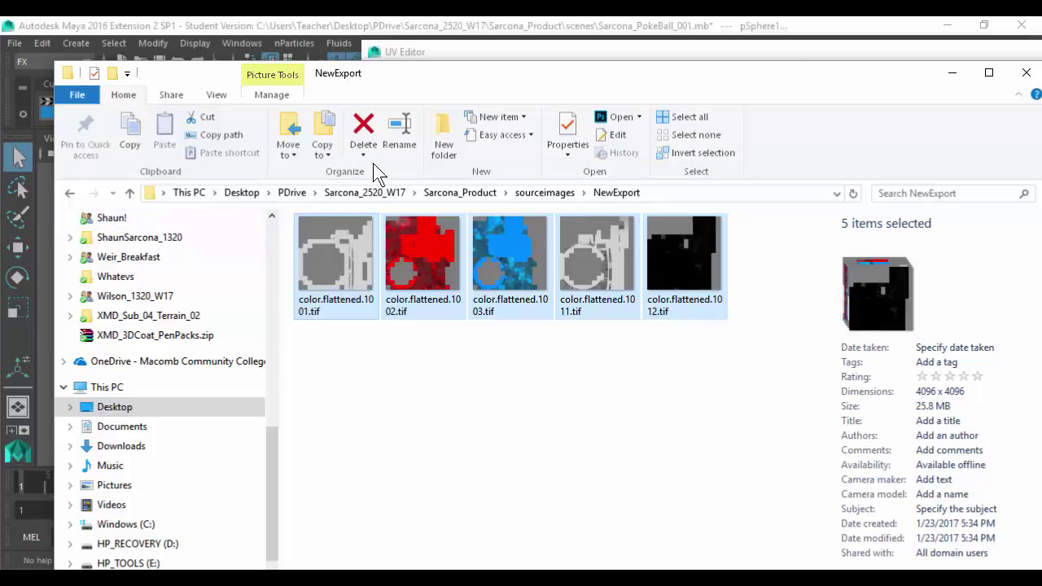
Switch back to Maya, close the UV Editor, and frame the whole ball in the perspective view
{"action": "left_click", "coordinate": [418, 578]}
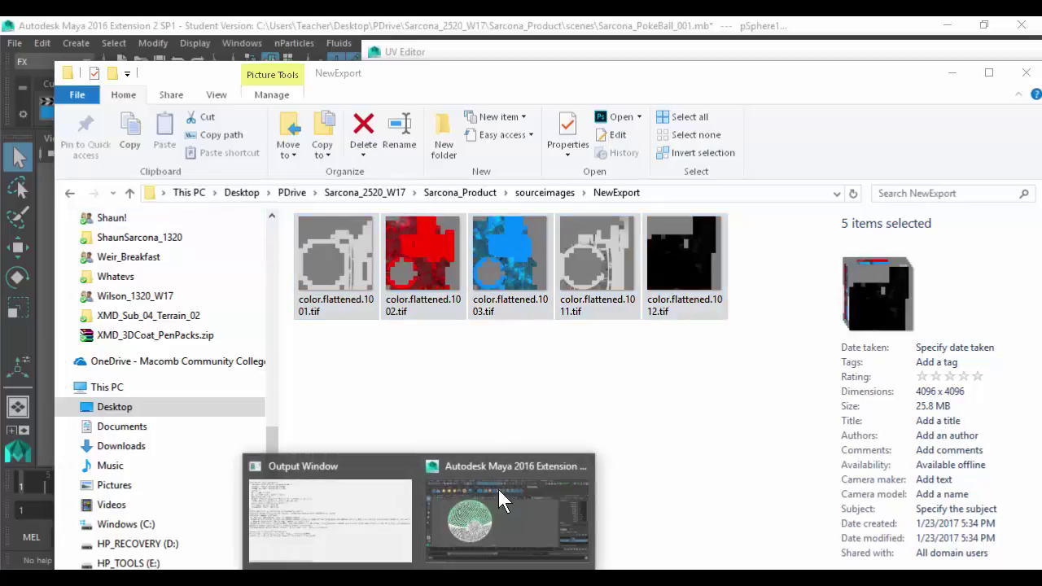
{"action": "left_click", "coordinate": [498, 493]}
{"action": "double_click", "coordinate": [370, 51]}
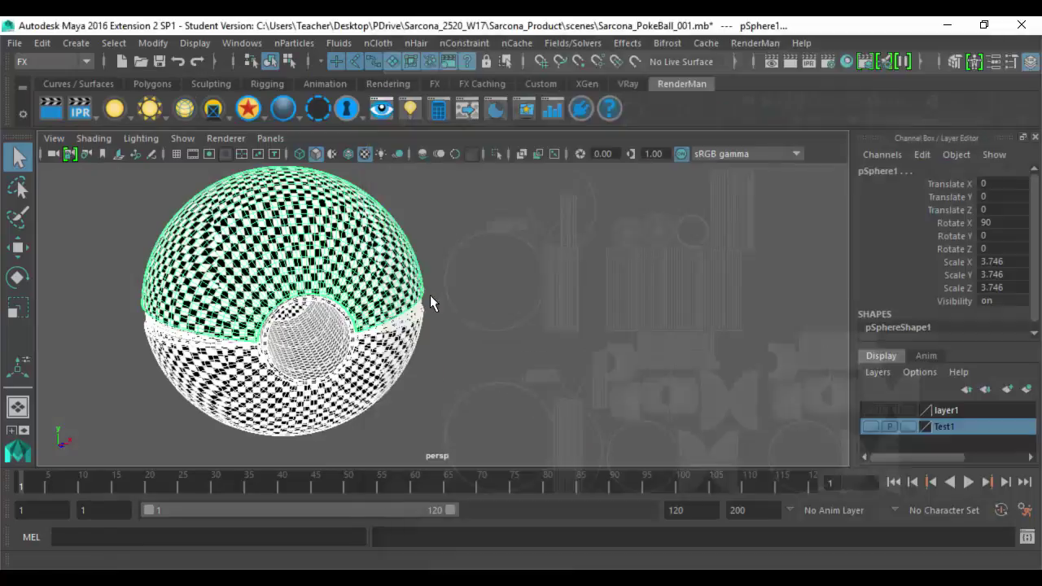
{"action": "scroll", "coordinate": [548, 299], "scroll_direction": "down", "scroll_amount": 3}
{"action": "middle_click_drag", "start_coordinate": [548, 299], "coordinate": [660, 303], "text": "alt"}
{"action": "left_click_drag", "start_coordinate": [638, 274], "coordinate": [608, 260], "text": "alt"}
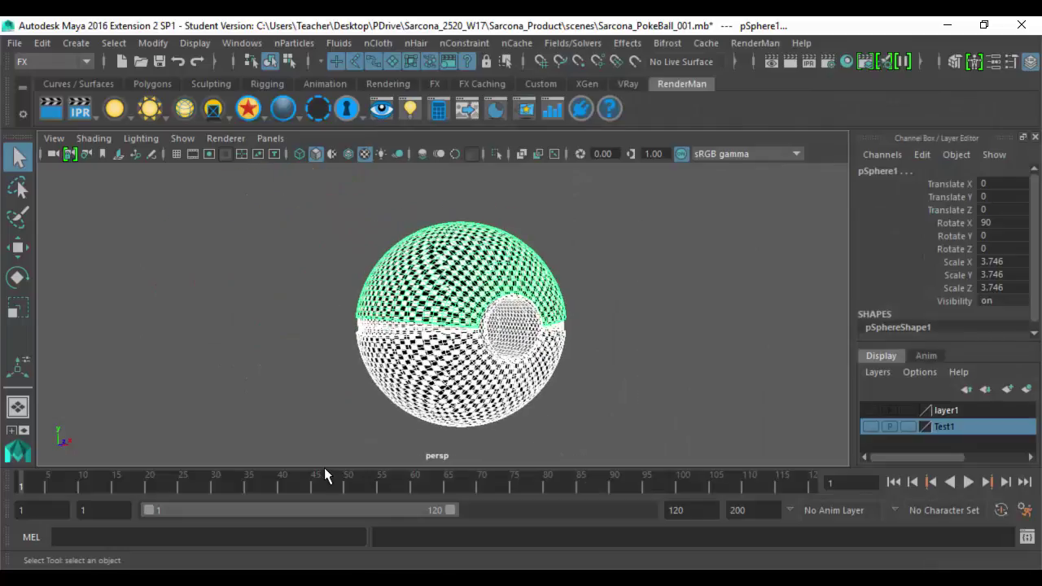
{"action": "left_click", "coordinate": [752, 47]}
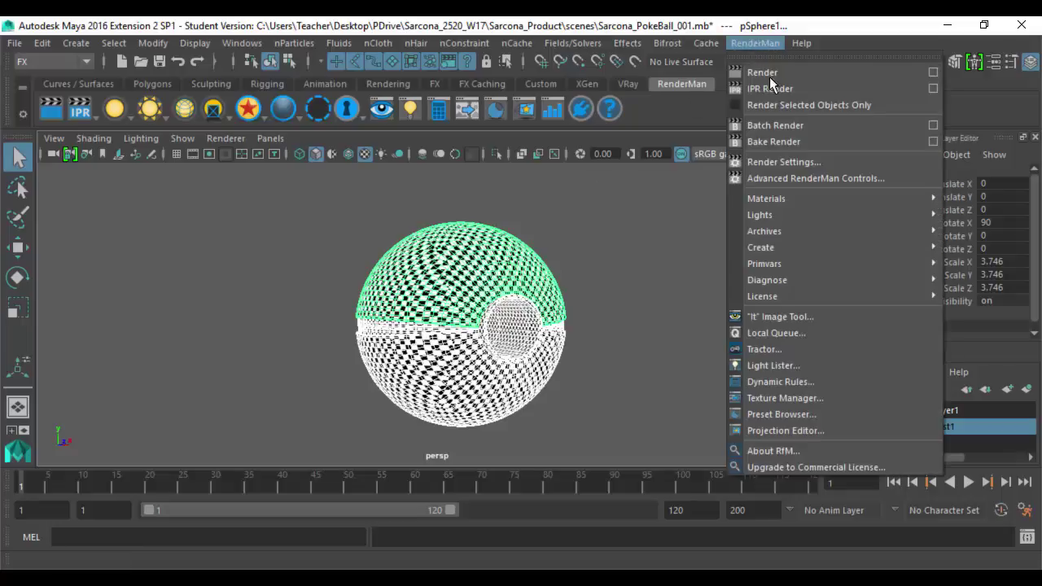
{"action": "mouse_move", "coordinate": [779, 200]}
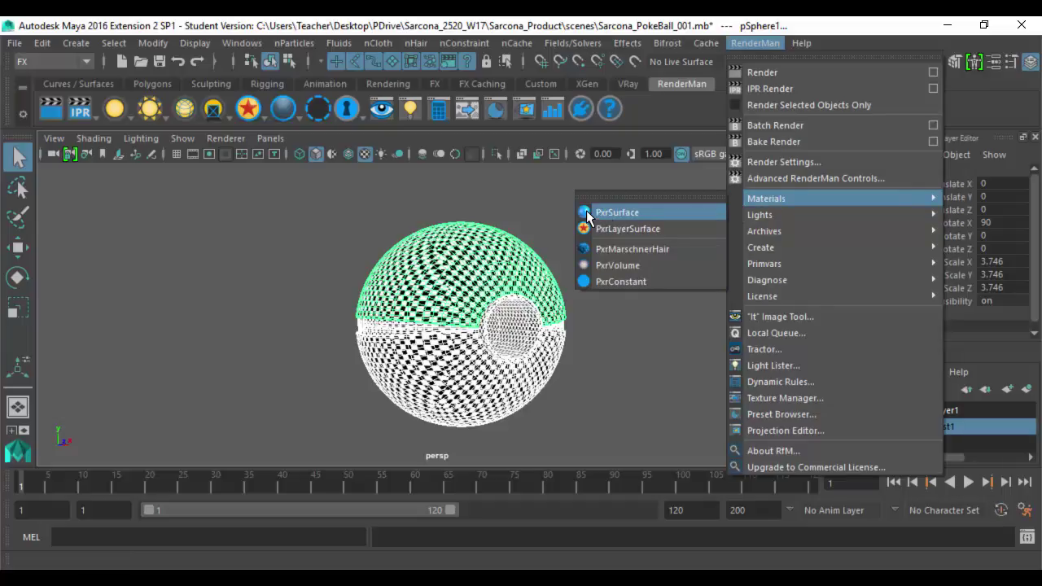
{"action": "left_click", "coordinate": [434, 194]}
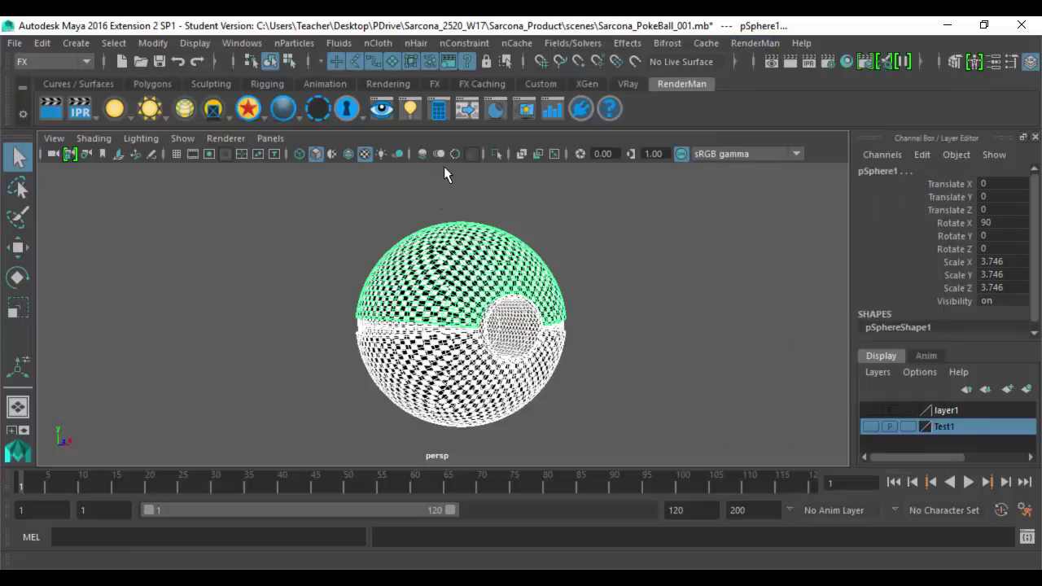
Open the RenderMan Preset Browser and import and assign the Mercury metal preset to all parts of the ball
{"action": "left_click", "coordinate": [498, 112]}
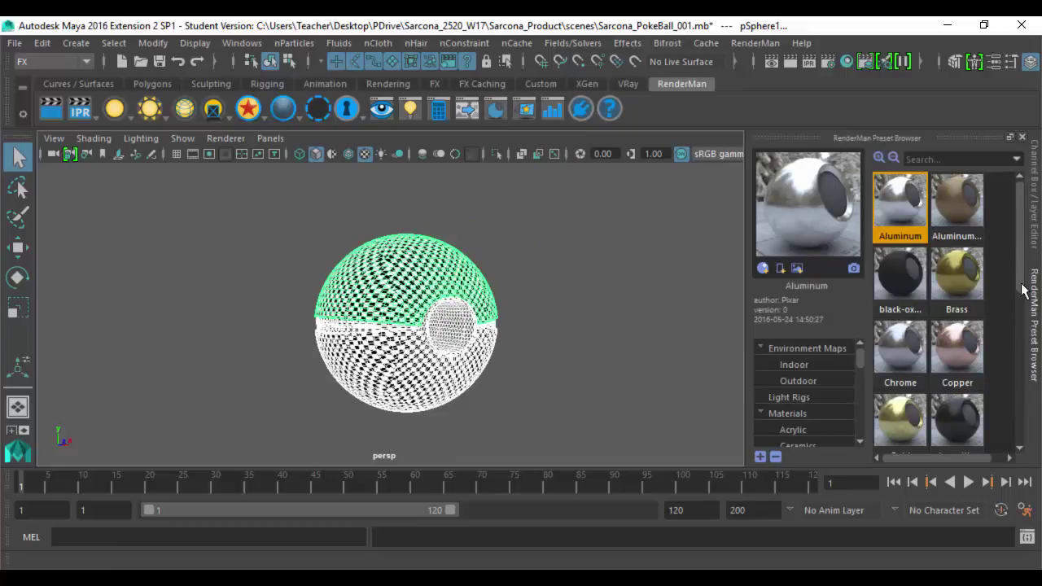
{"action": "mouse_move", "coordinate": [1023, 291]}
{"action": "left_mouse_down"}
{"action": "mouse_move", "coordinate": [1012, 452]}
{"action": "mouse_move", "coordinate": [1018, 301]}
{"action": "left_mouse_up"}
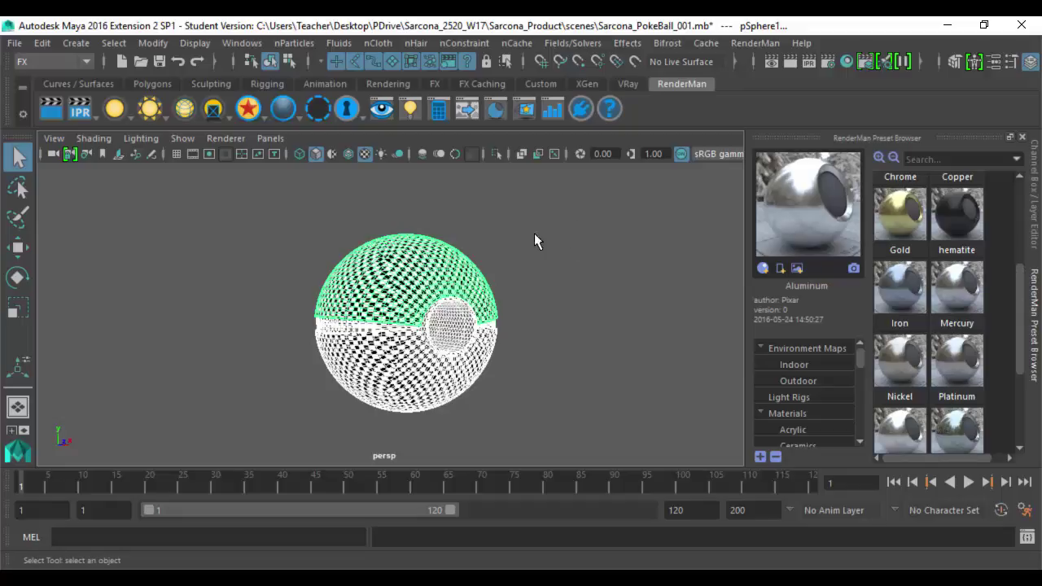
{"action": "left_click_drag", "start_coordinate": [542, 208], "coordinate": [209, 464]}
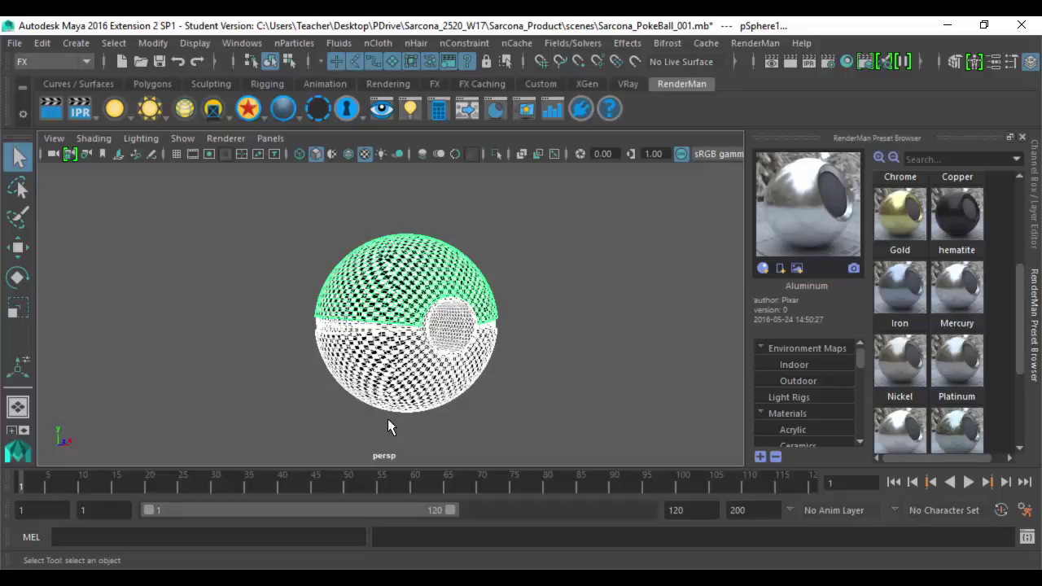
{"action": "right_click", "coordinate": [964, 277]}
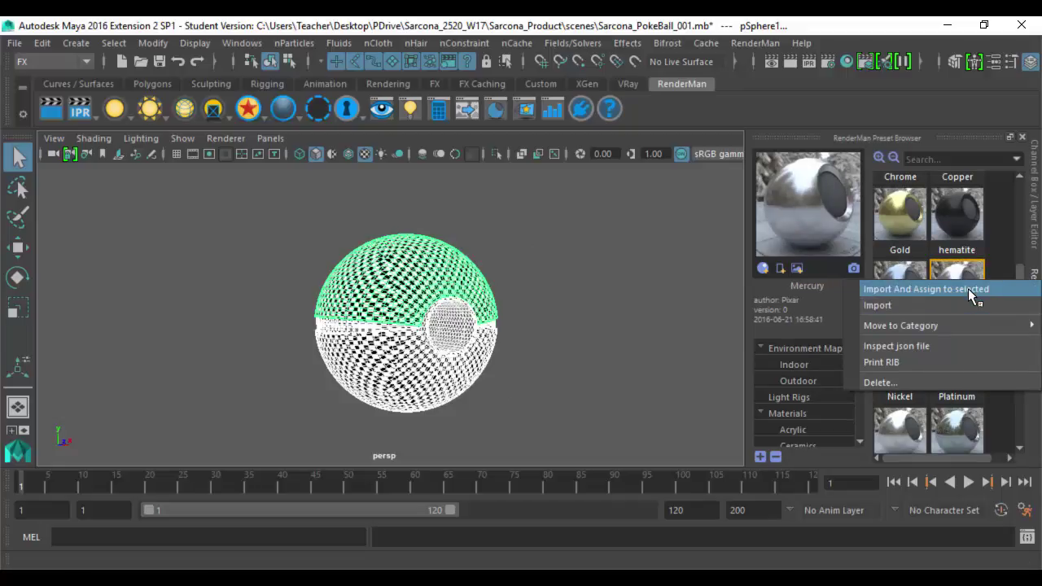
{"action": "left_click", "coordinate": [968, 288]}
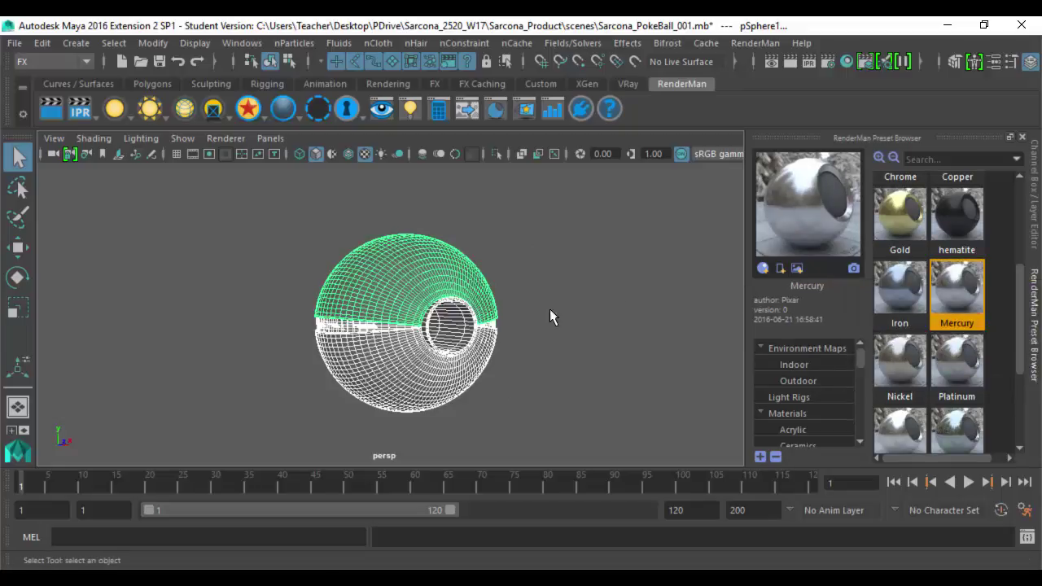
Open the Mercury material's attributes from the ball's upper half and raise its diffuse color to white
{"action": "left_click_drag", "start_coordinate": [420, 306], "coordinate": [479, 342], "text": "alt"}
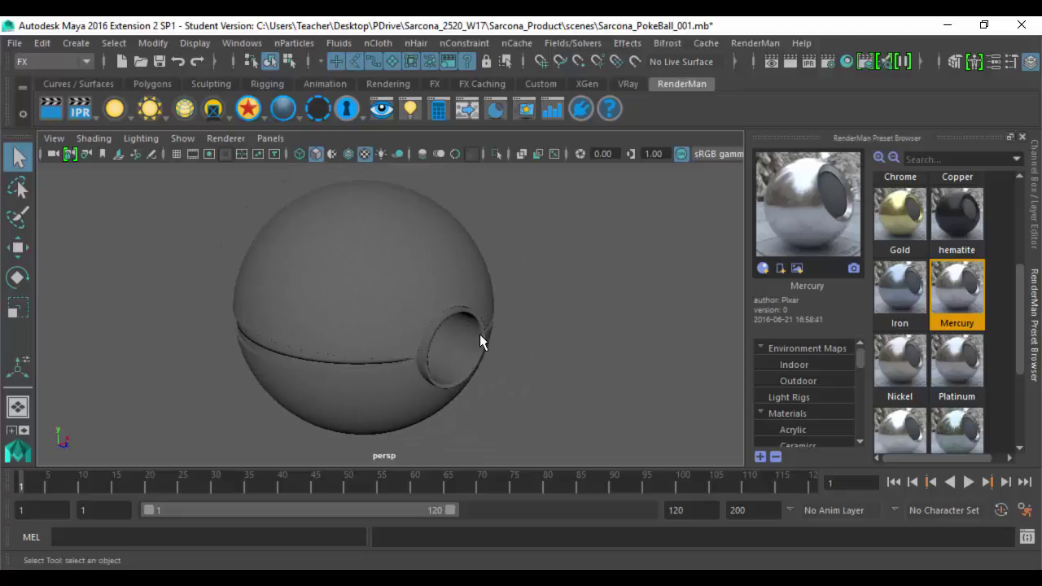
{"action": "left_click", "coordinate": [401, 263]}
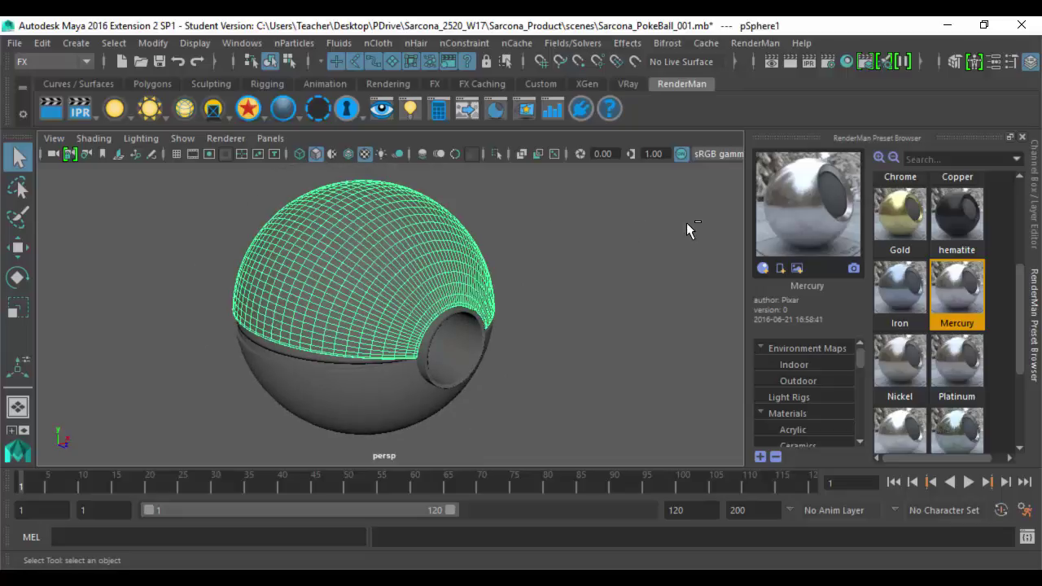
{"action": "key", "text": "ctrl+a"}
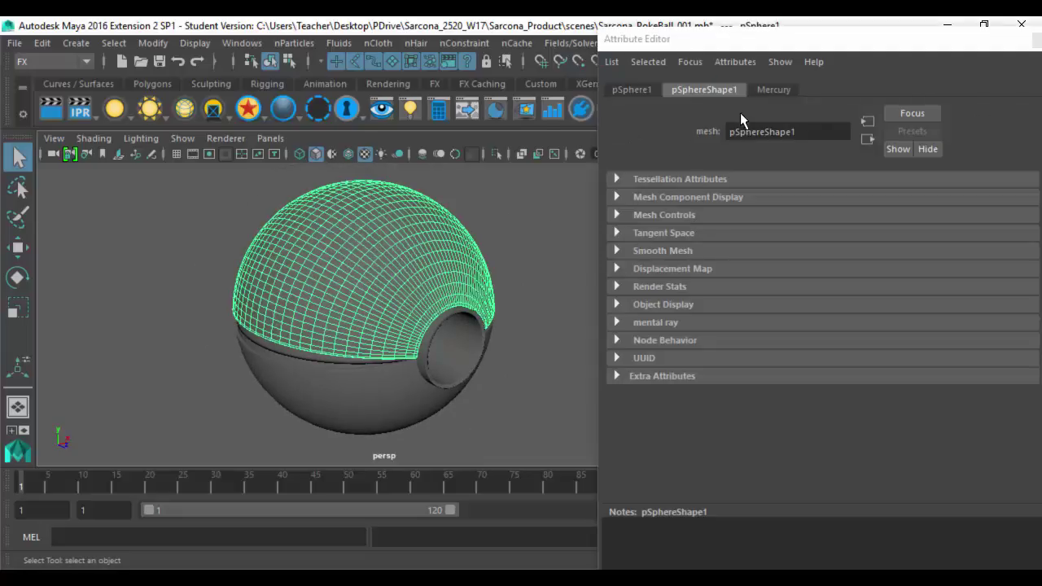
{"action": "left_click", "coordinate": [771, 89]}
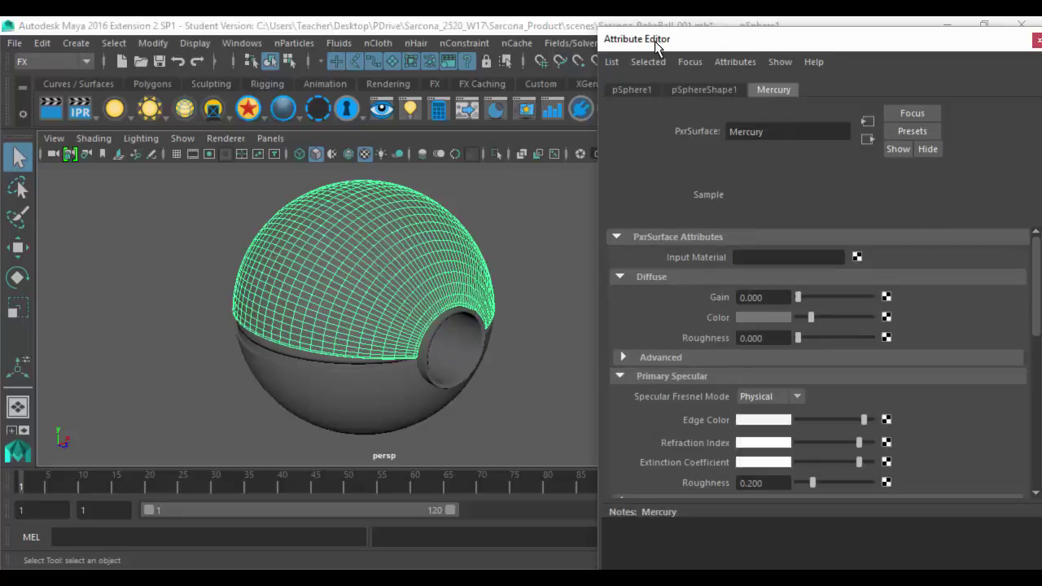
{"action": "left_click_drag", "start_coordinate": [810, 42], "coordinate": [478, 33]}
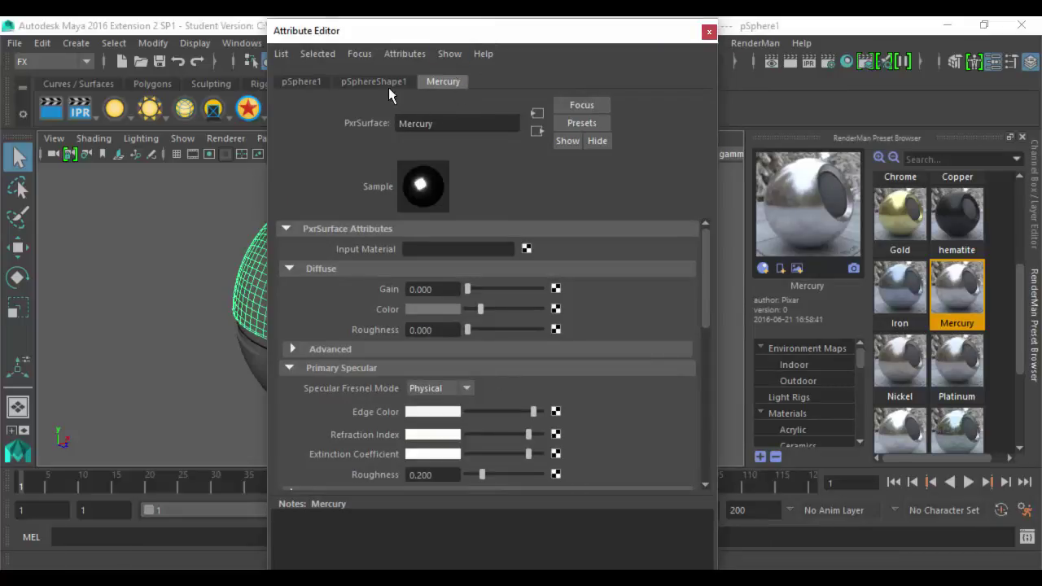
{"action": "left_click_drag", "start_coordinate": [481, 309], "coordinate": [535, 309]}
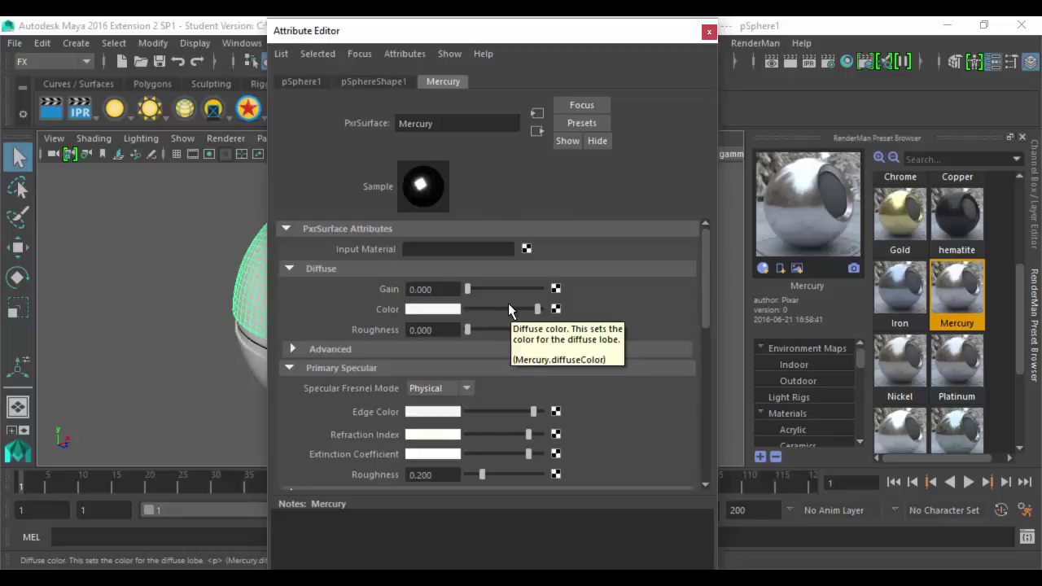
Map a Maya File texture to the Mercury material's diffuse color
{"action": "left_click", "coordinate": [557, 311]}
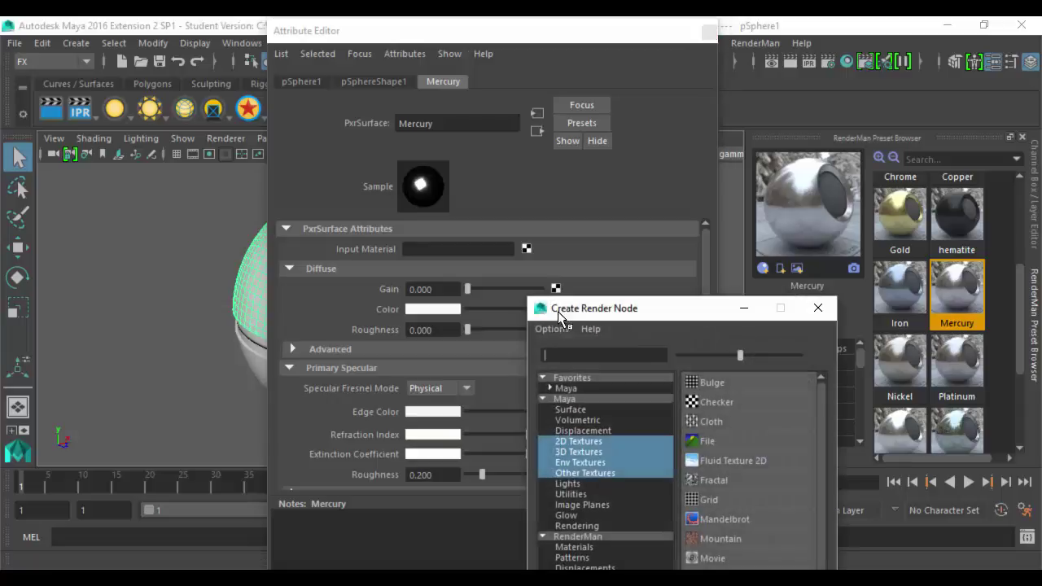
{"action": "left_click_drag", "start_coordinate": [647, 311], "coordinate": [378, 53]}
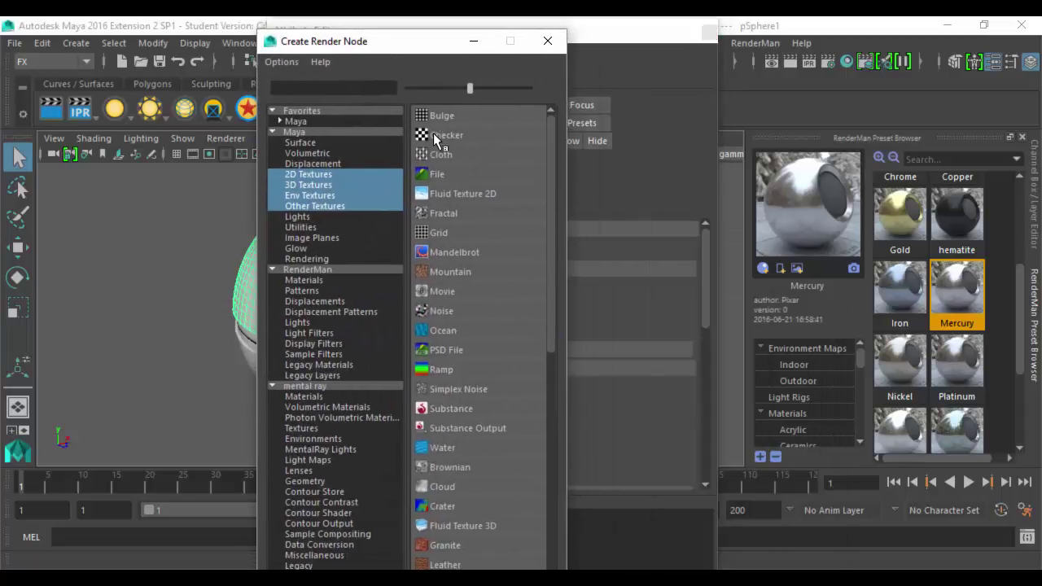
{"action": "left_click", "coordinate": [441, 176]}
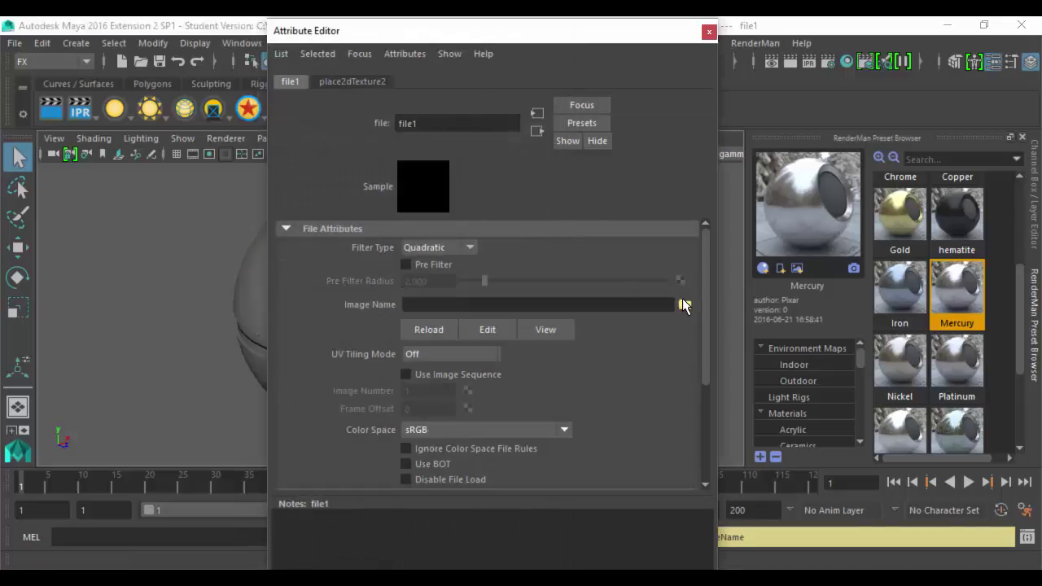
Load color.flattened.1001.tif from the NewExport folder in sourceimages into the File texture
{"action": "left_click", "coordinate": [682, 304]}
{"action": "left_click_drag", "start_coordinate": [351, 36], "coordinate": [552, 51]}
{"action": "scroll", "coordinate": [387, 292], "scroll_direction": "down", "scroll_amount": 6}
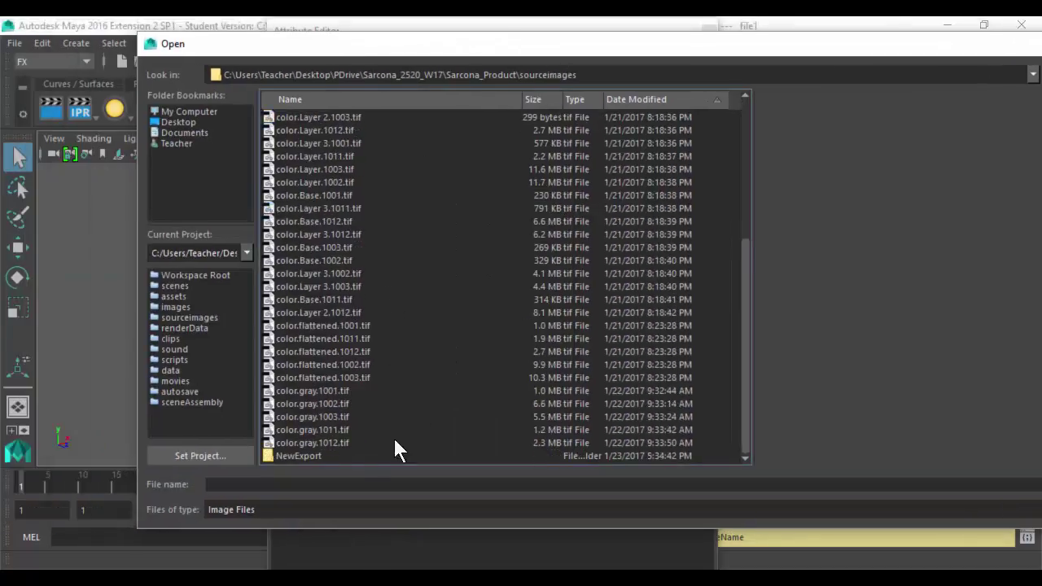
{"action": "double_click", "coordinate": [305, 456]}
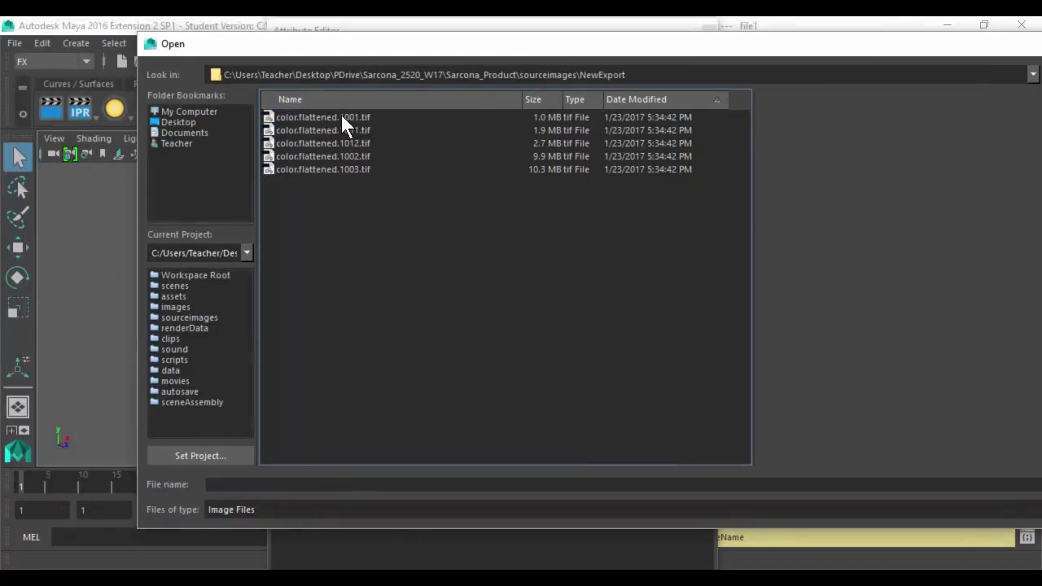
{"action": "mouse_move", "coordinate": [404, 115]}
{"action": "left_mouse_down"}
{"action": "mouse_move", "coordinate": [361, 168]}
{"action": "mouse_move", "coordinate": [403, 140]}
{"action": "mouse_move", "coordinate": [405, 116]}
{"action": "left_mouse_up"}
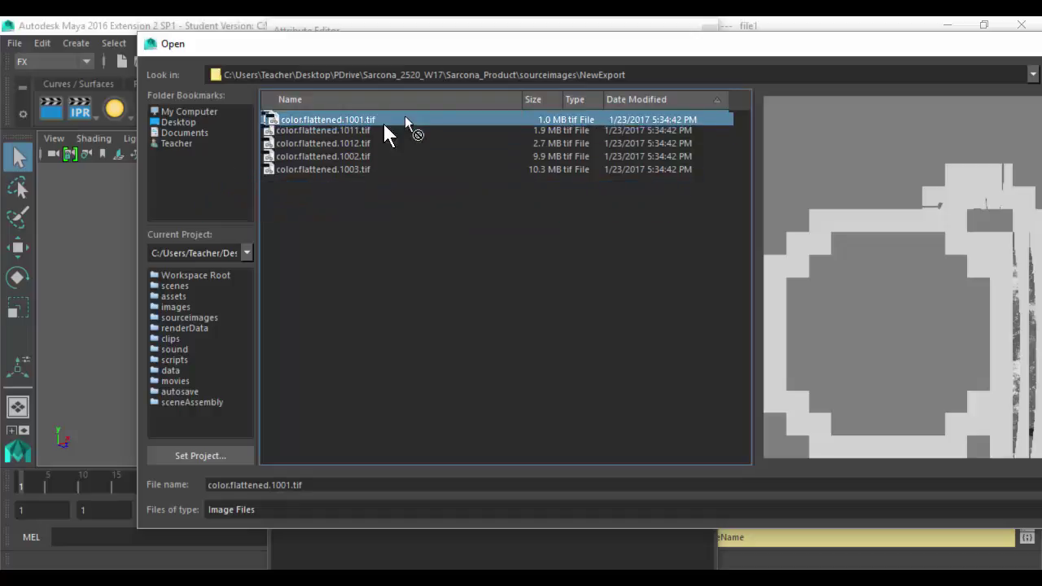
{"action": "left_click", "coordinate": [356, 133]}
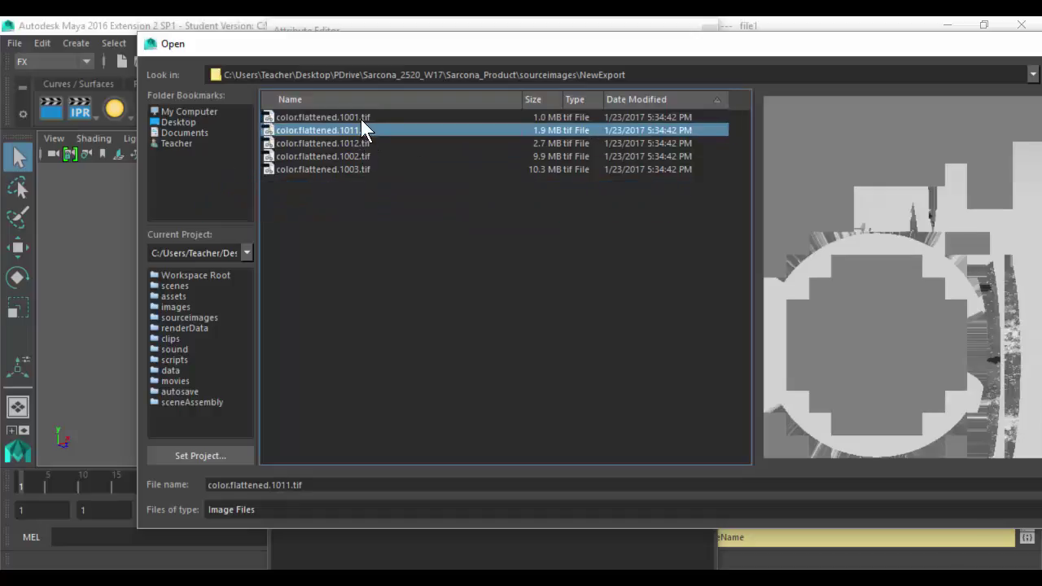
{"action": "left_click", "coordinate": [362, 121]}
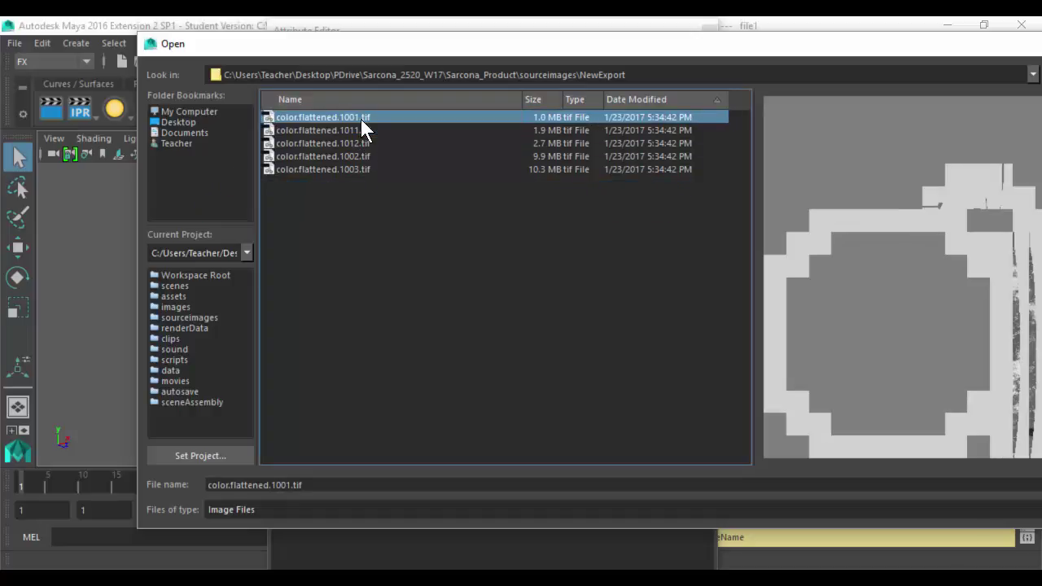
{"action": "double_click", "coordinate": [360, 119]}
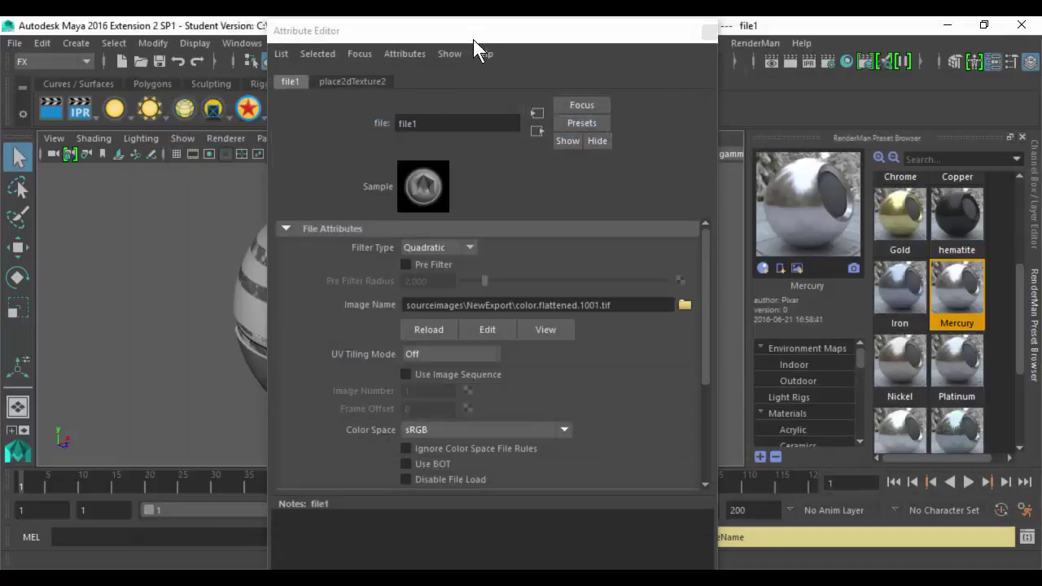
Set the File texture's UV tiling mode to UDIM (Mari) and generate the viewport preview of the tiles at High Quality
{"action": "left_click_drag", "start_coordinate": [473, 39], "coordinate": [677, 46]}
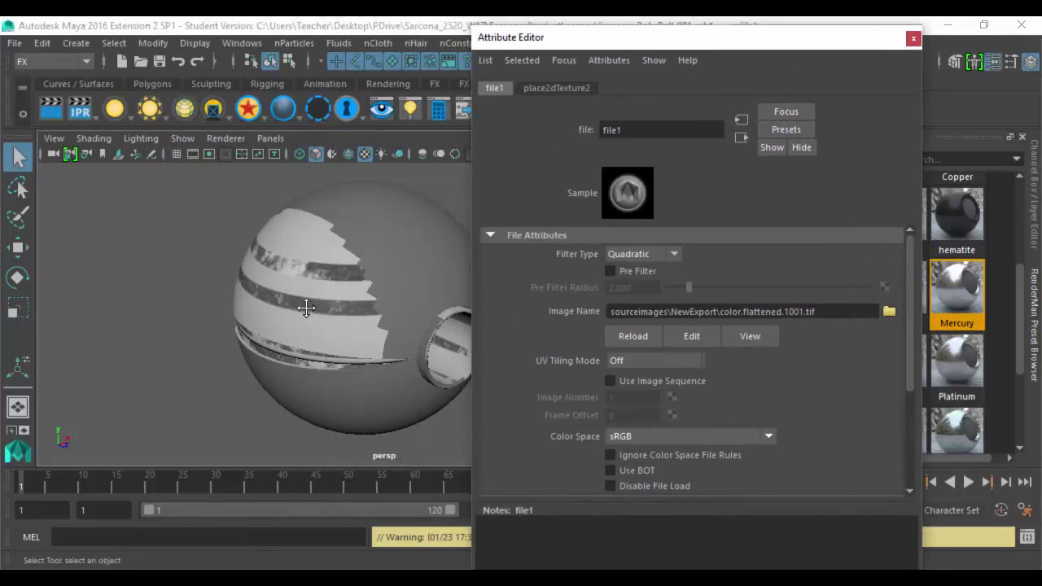
{"action": "left_click_drag", "start_coordinate": [307, 310], "coordinate": [280, 281], "text": "alt"}
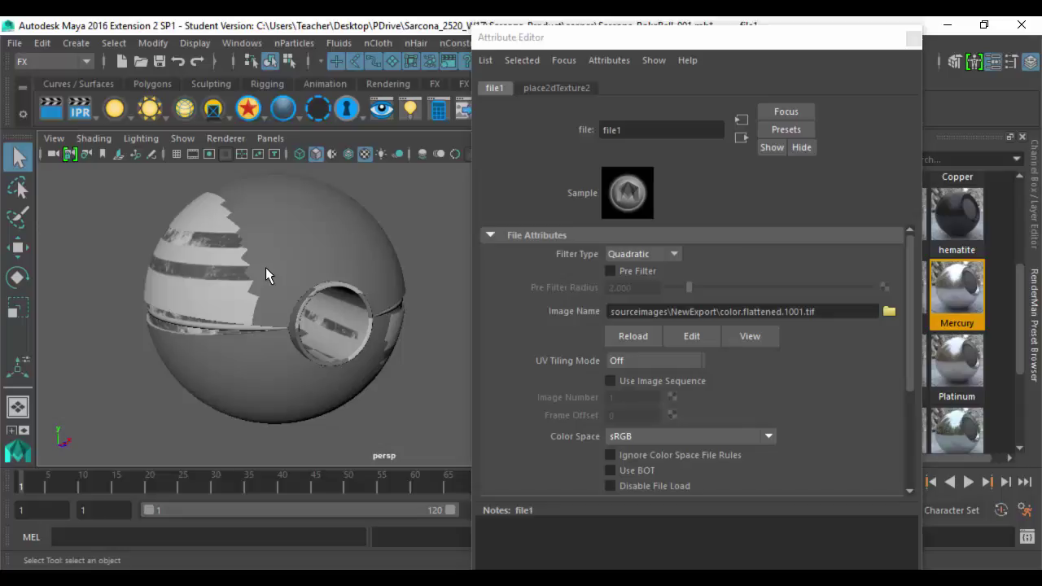
{"action": "left_click", "coordinate": [651, 363]}
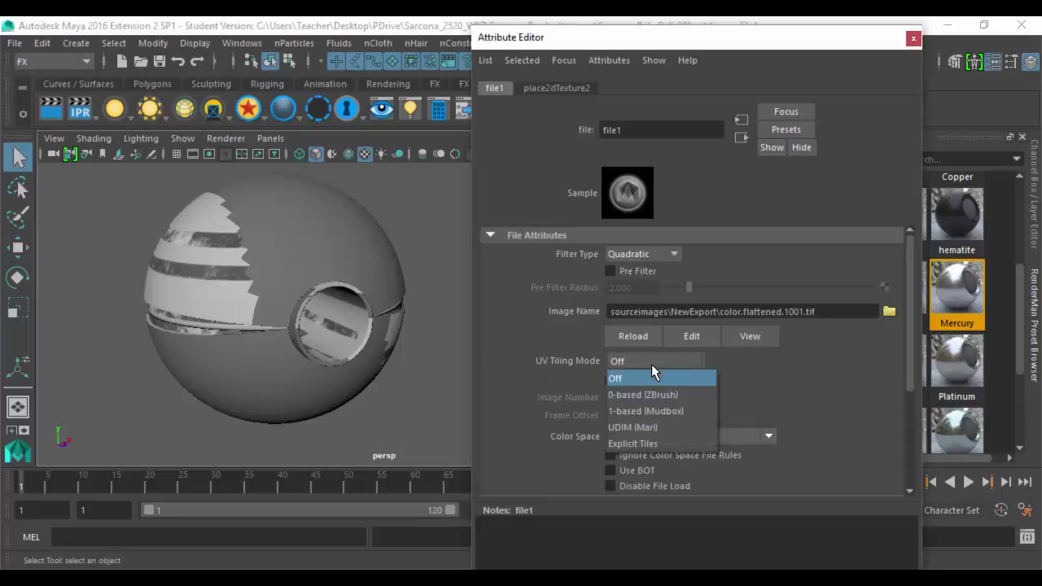
{"action": "left_click", "coordinate": [651, 429]}
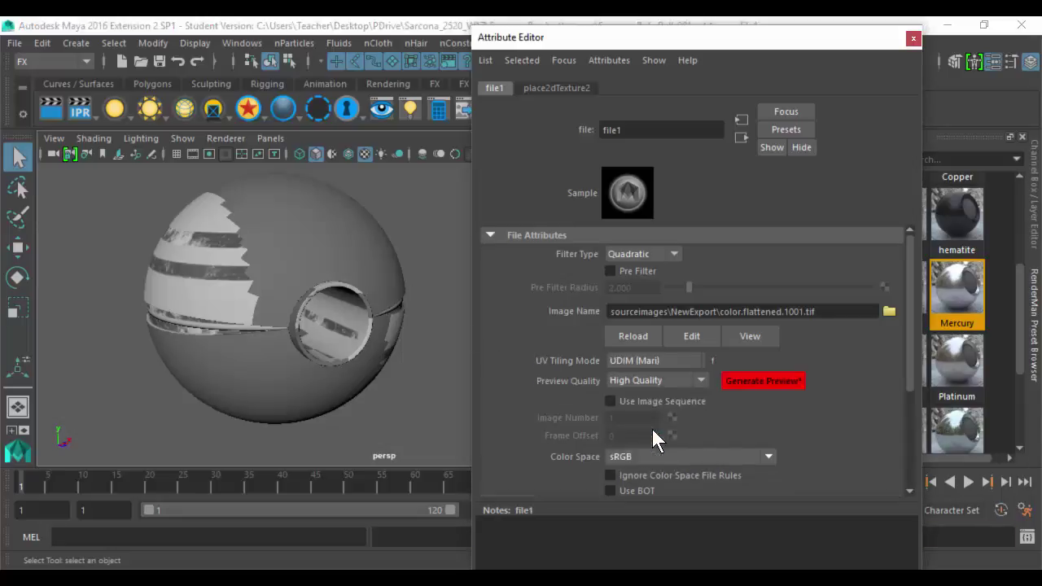
{"action": "left_click", "coordinate": [774, 380]}
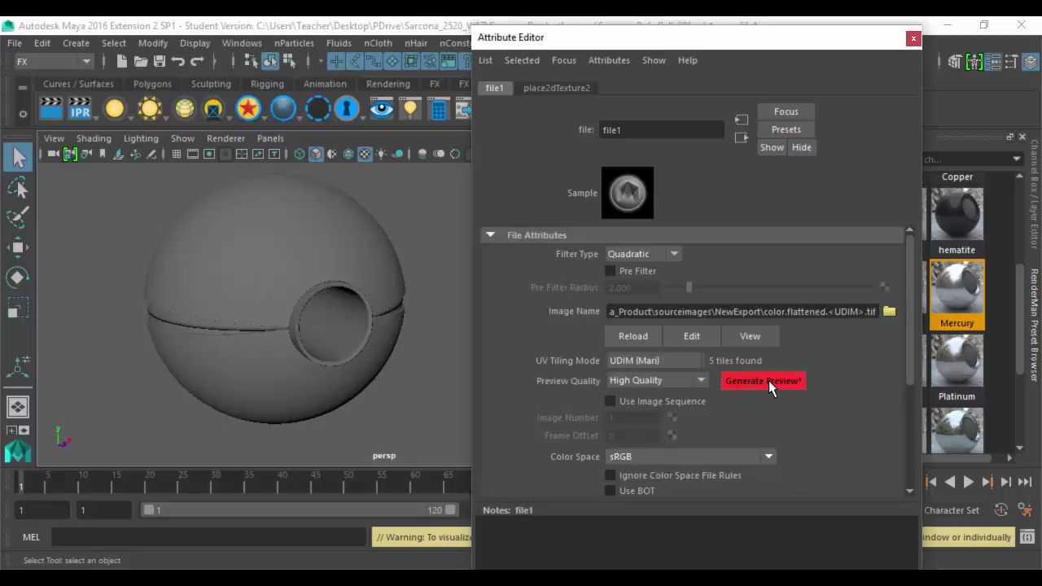
{"action": "left_click", "coordinate": [768, 380]}
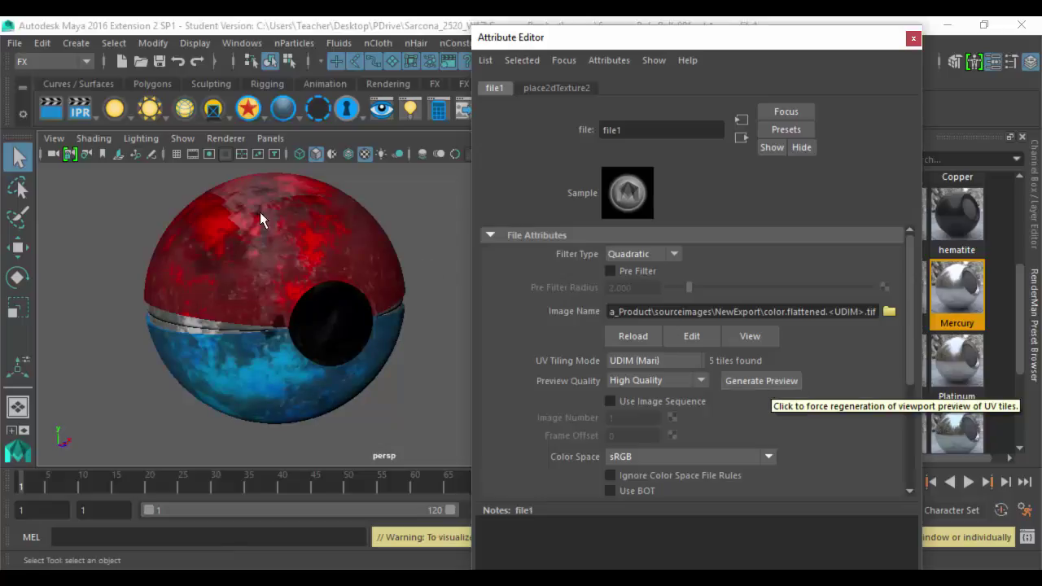
{"action": "left_click_drag", "start_coordinate": [260, 220], "coordinate": [284, 247], "text": "alt"}
{"action": "middle_click_drag", "start_coordinate": [306, 288], "coordinate": [306, 273], "text": "alt"}
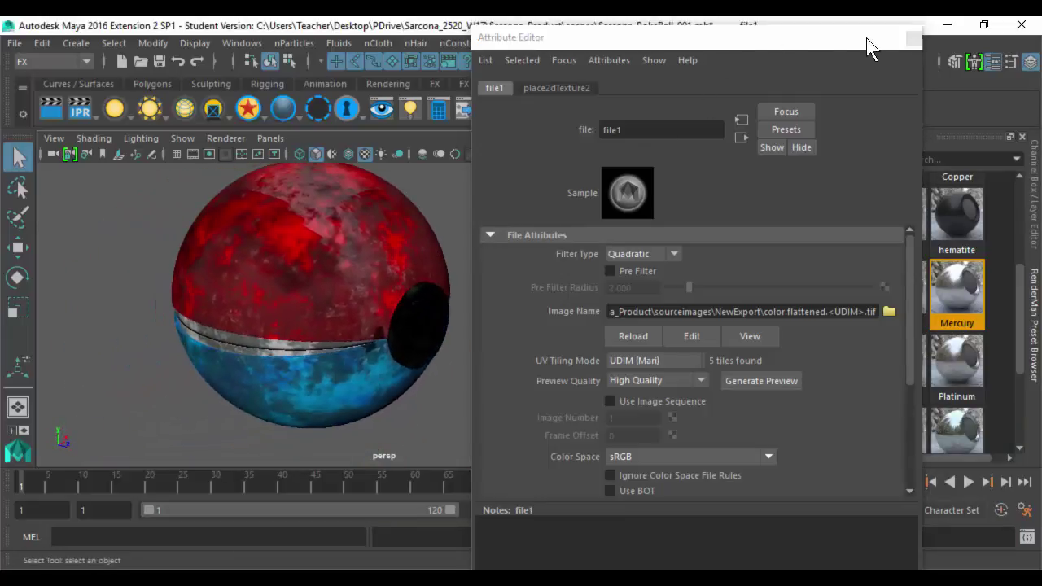
Close the Attribute Editor and render the textured ball from the perspective view
{"action": "left_click", "coordinate": [913, 38]}
{"action": "left_click_drag", "start_coordinate": [546, 301], "coordinate": [566, 281], "text": "alt"}
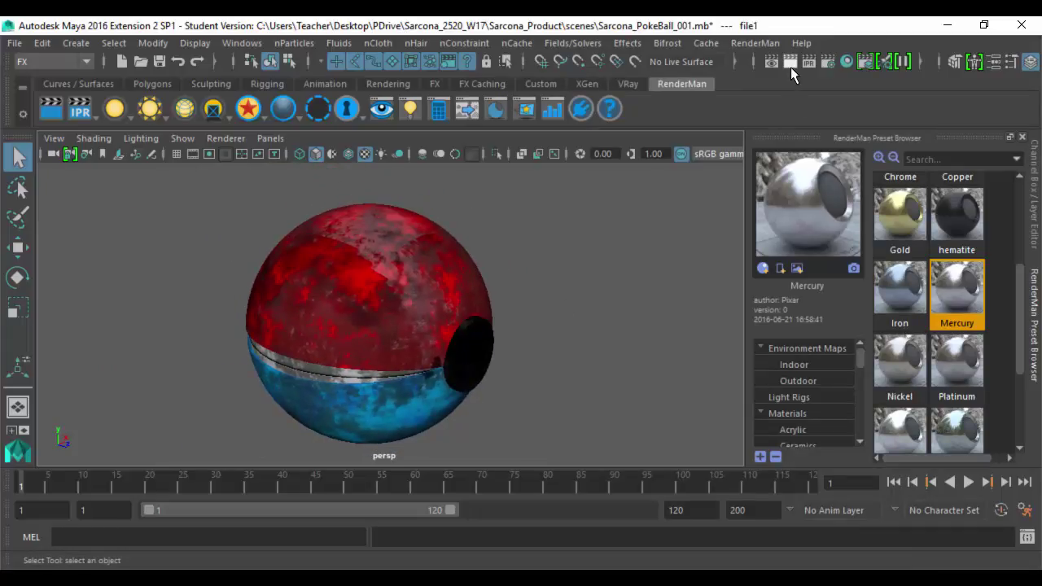
{"action": "left_click", "coordinate": [789, 66]}
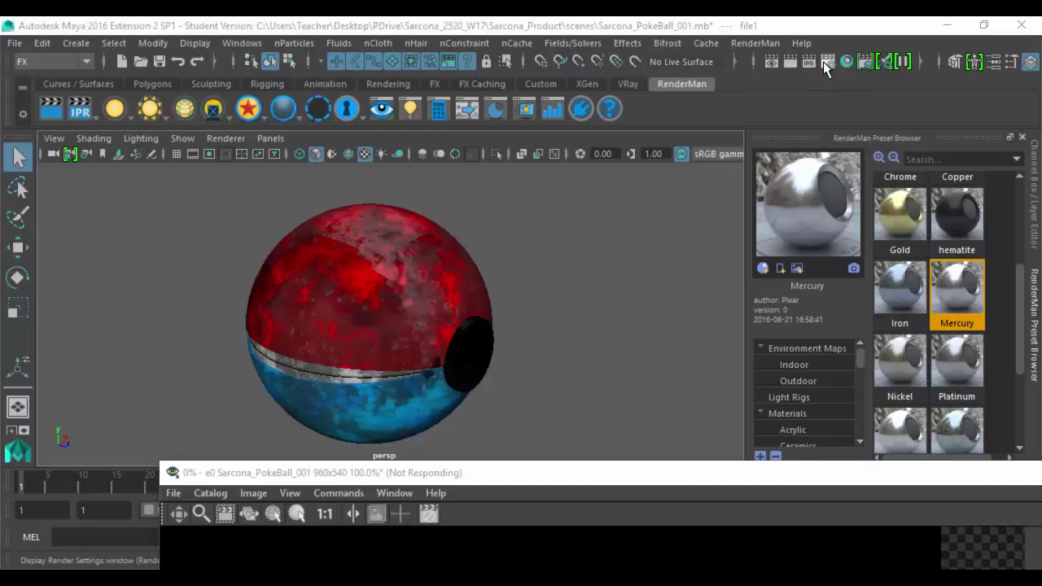
Force-close the unresponsive it.exe render viewer
{"action": "left_click_drag", "start_coordinate": [607, 473], "coordinate": [399, 166]}
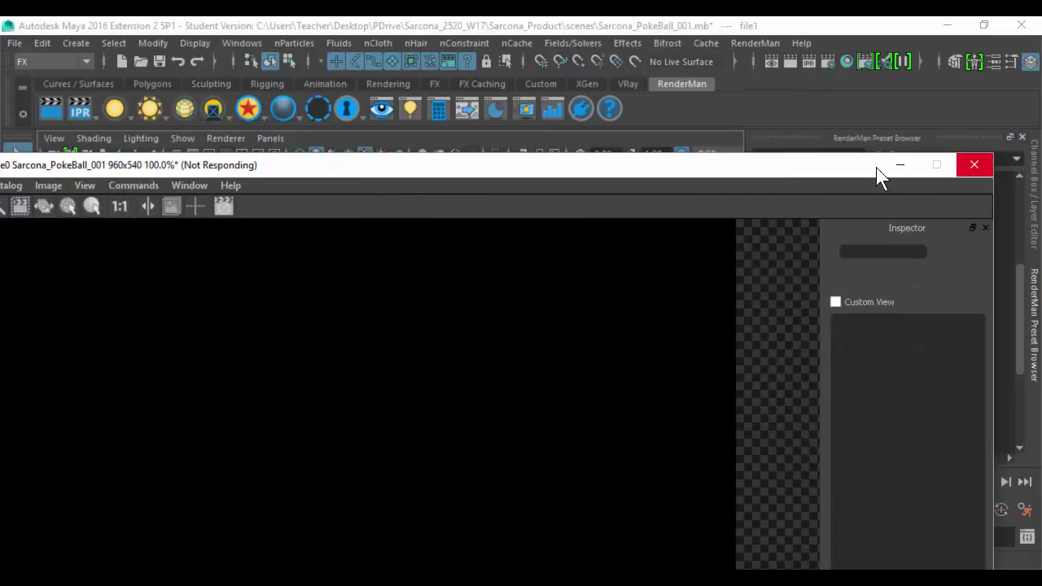
{"action": "left_click", "coordinate": [974, 167]}
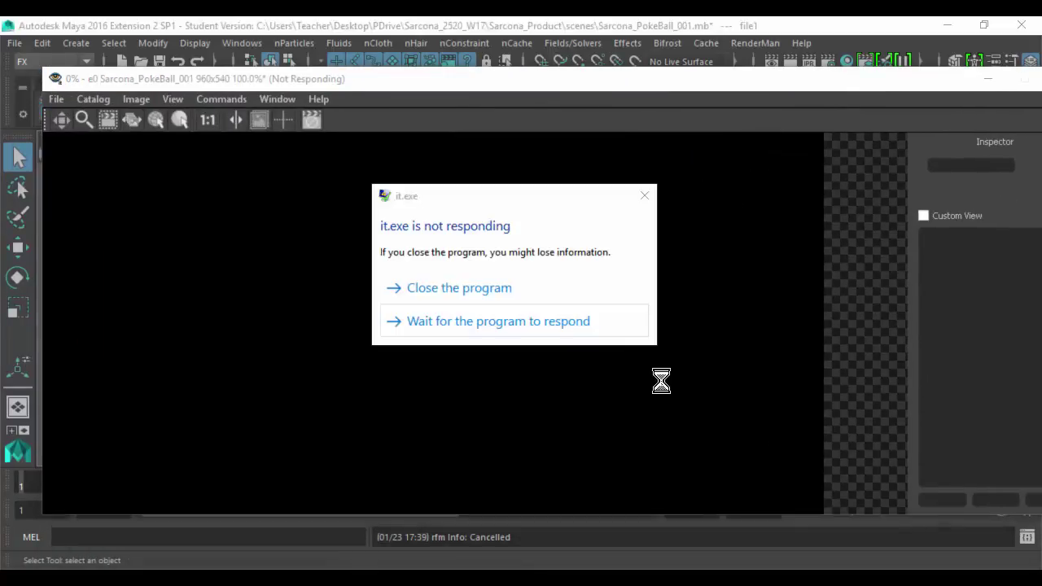
{"action": "left_click", "coordinate": [493, 288]}
{"action": "left_click", "coordinate": [618, 305]}
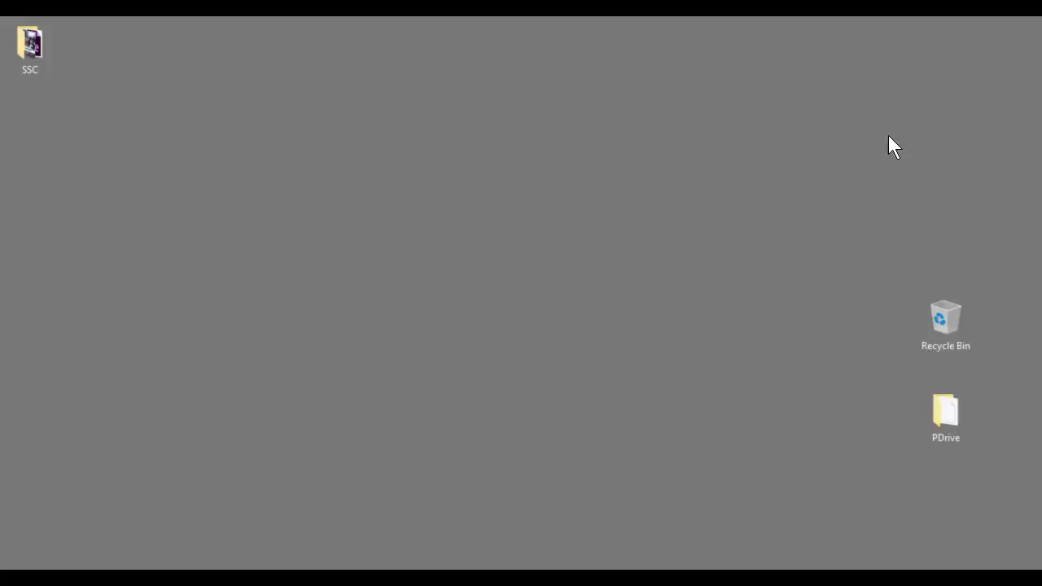
Raise the Windows display resolution to 1920 × 1080, keep the change, and move Maya's off-screen Render Settings window within reach
{"action": "right_click", "coordinate": [528, 204]}
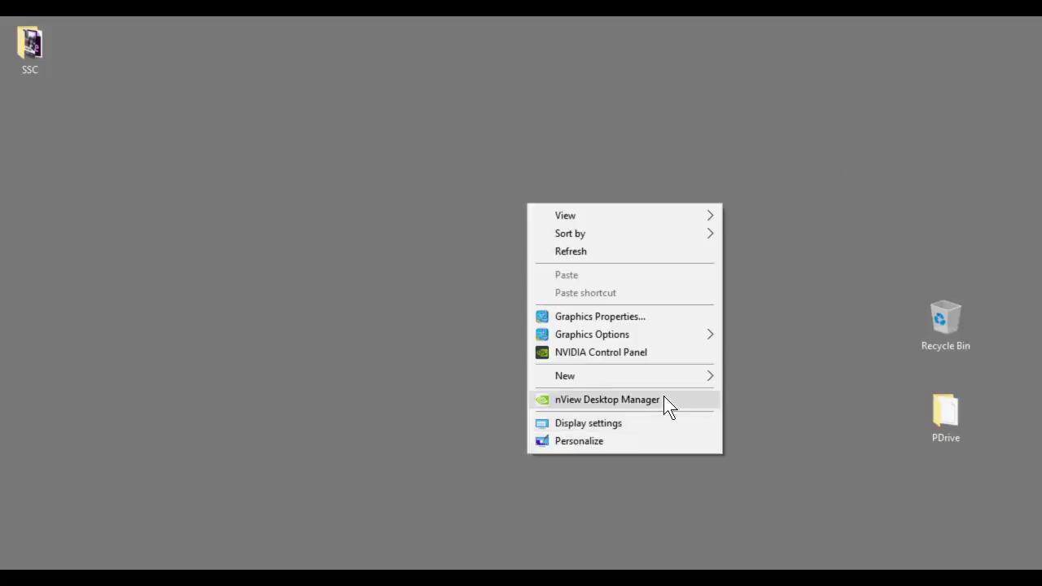
{"action": "left_click", "coordinate": [660, 416]}
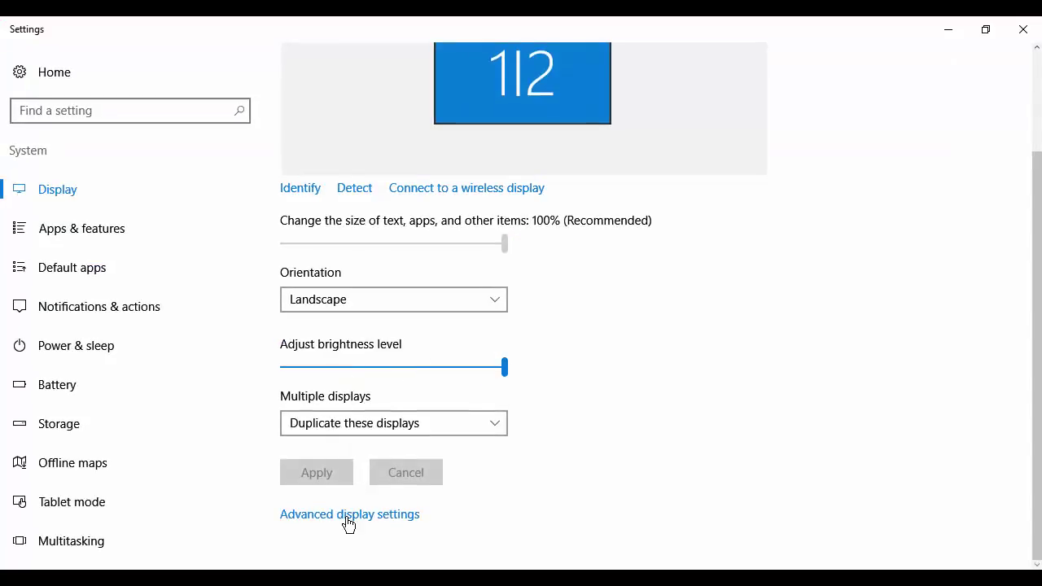
{"action": "left_click", "coordinate": [349, 515]}
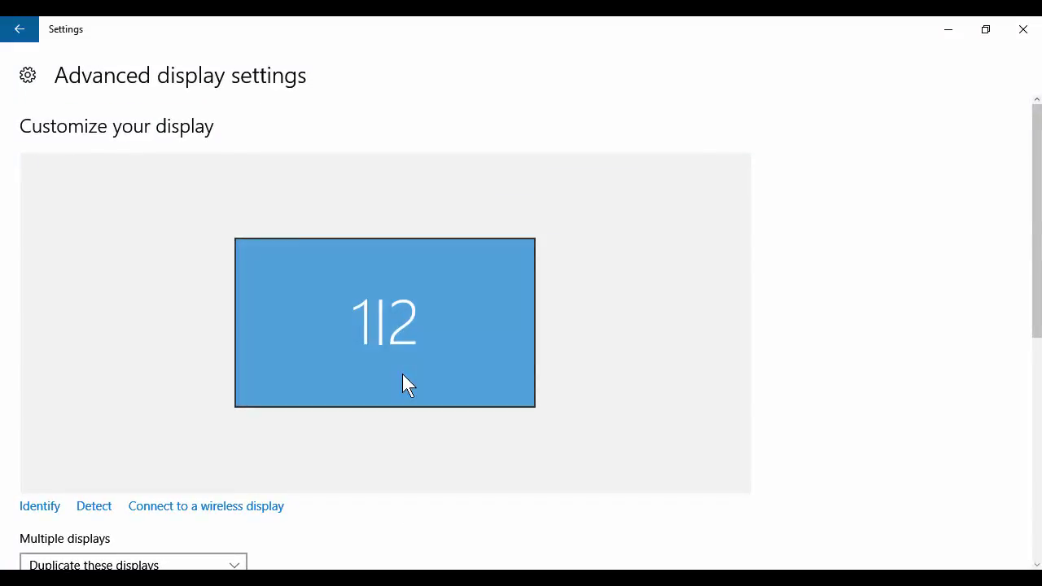
{"action": "scroll", "coordinate": [244, 379], "scroll_direction": "down", "scroll_amount": 5}
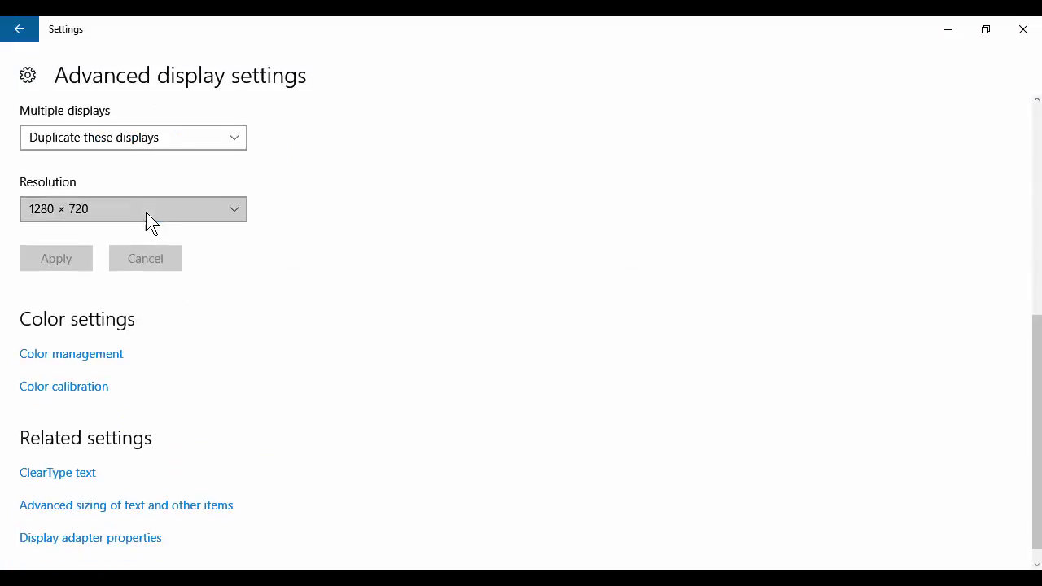
{"action": "left_click", "coordinate": [148, 216]}
{"action": "scroll", "coordinate": [127, 196], "scroll_direction": "up", "scroll_amount": 3}
{"action": "left_click", "coordinate": [109, 105]}
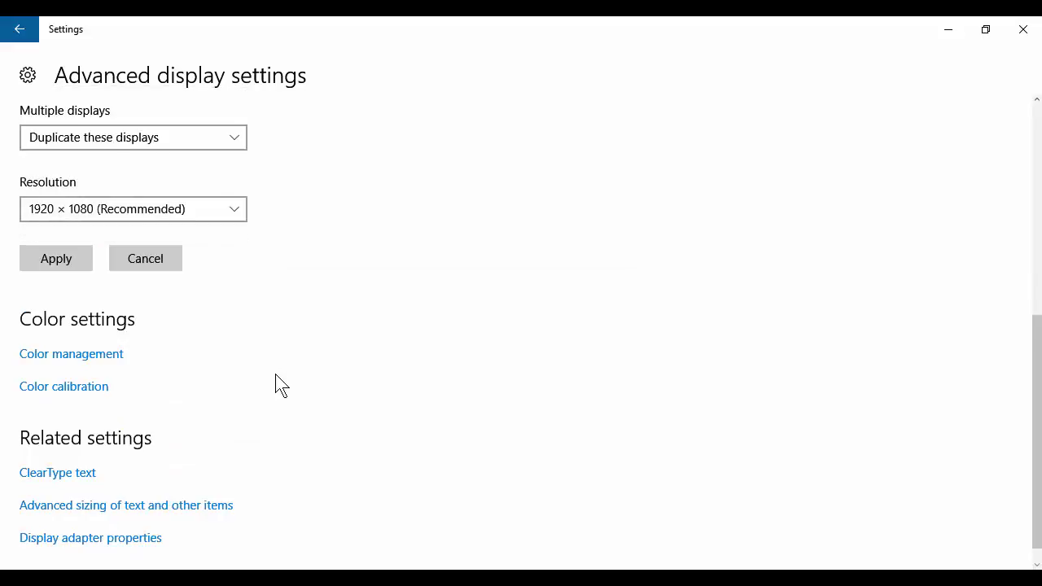
{"action": "left_click", "coordinate": [67, 234]}
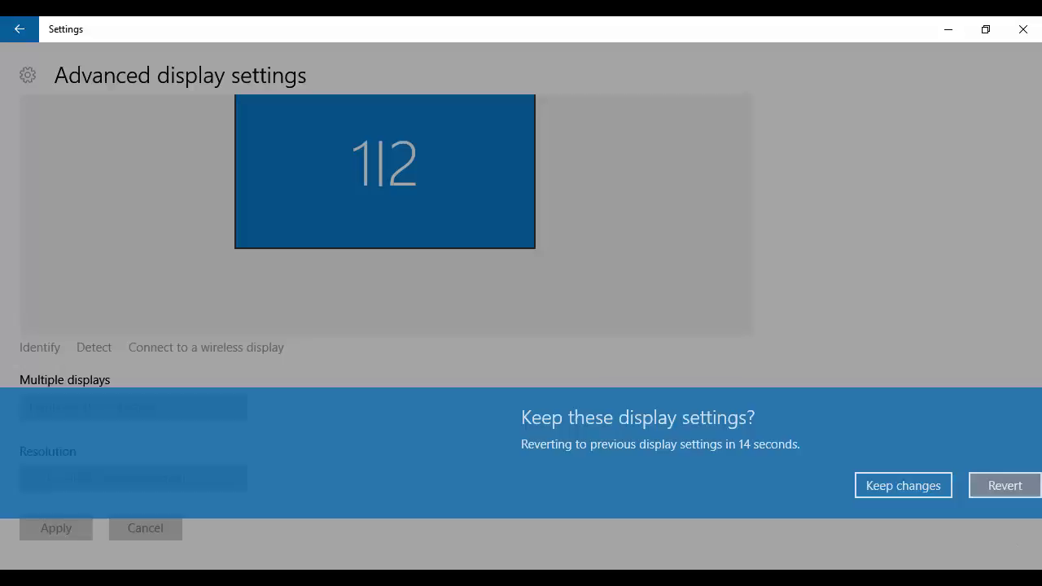
{"action": "left_click", "coordinate": [912, 485]}
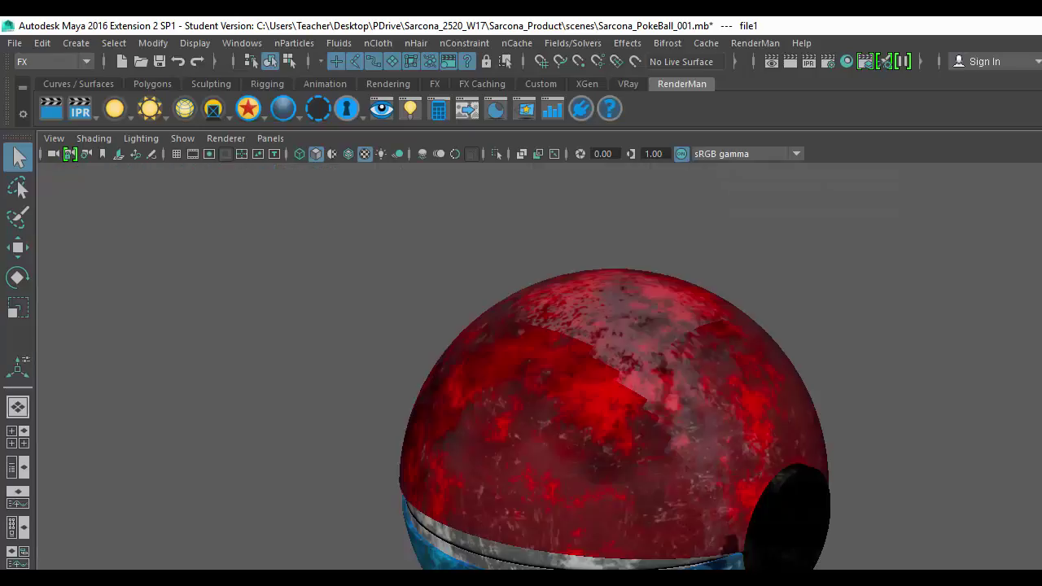
{"action": "left_click_drag", "start_coordinate": [779, 111], "coordinate": [487, 113]}
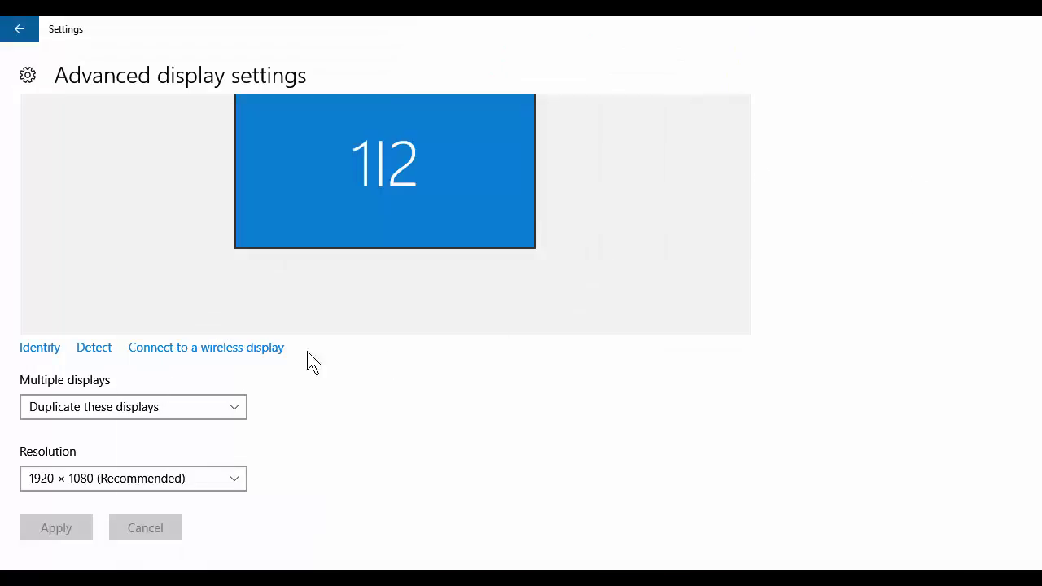
Set the Windows display resolution to 1280 × 720, keep the change, and close the display settings
{"action": "left_click", "coordinate": [135, 483]}
{"action": "scroll", "coordinate": [80, 536], "scroll_direction": "down", "scroll_amount": 1}
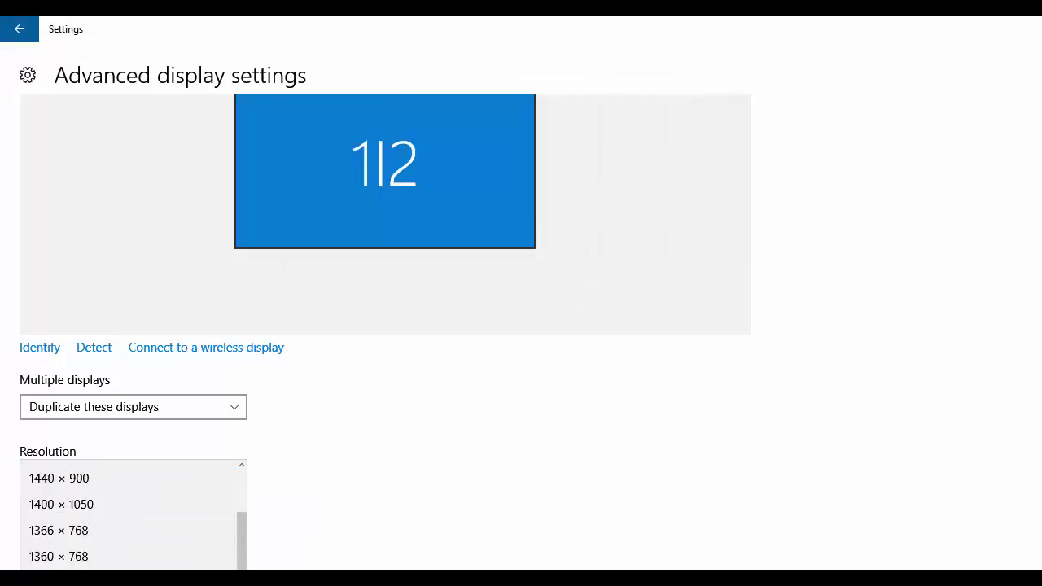
{"action": "scroll", "coordinate": [175, 559], "scroll_direction": "down", "scroll_amount": 1}
{"action": "left_click", "coordinate": [174, 559]}
{"action": "left_click", "coordinate": [56, 528]}
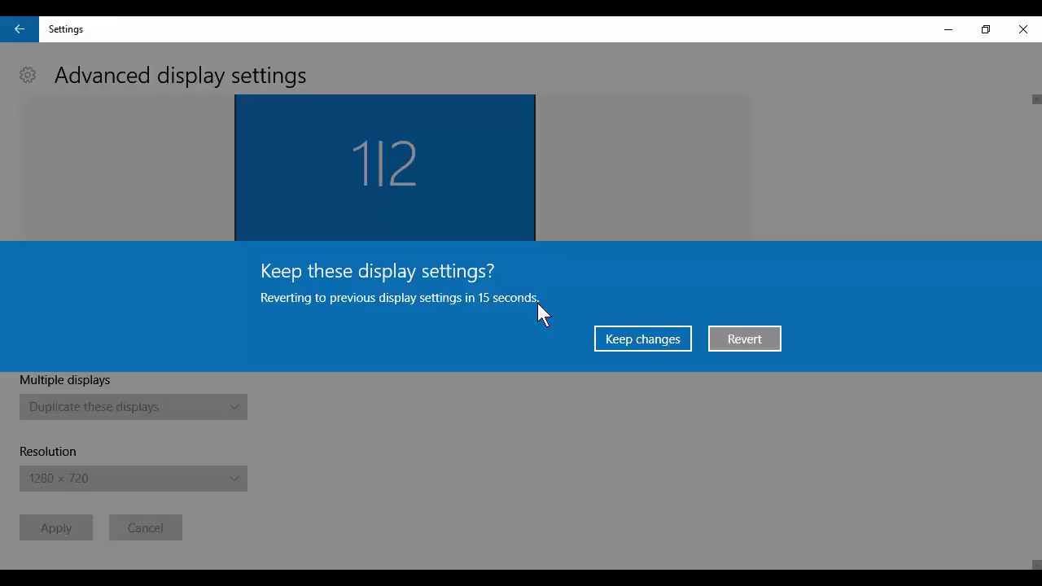
{"action": "left_click", "coordinate": [661, 339]}
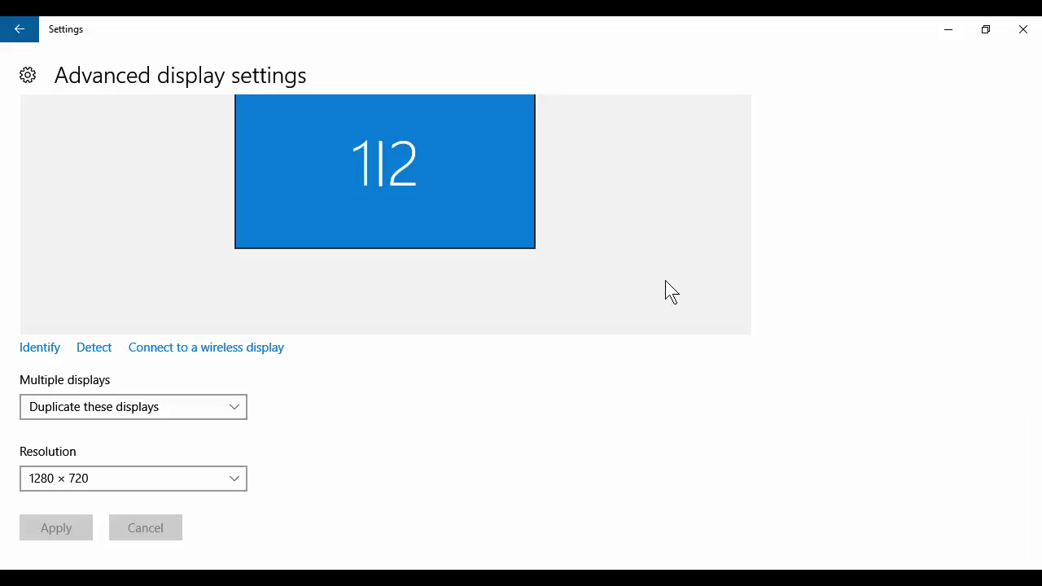
{"action": "left_click", "coordinate": [1023, 30]}
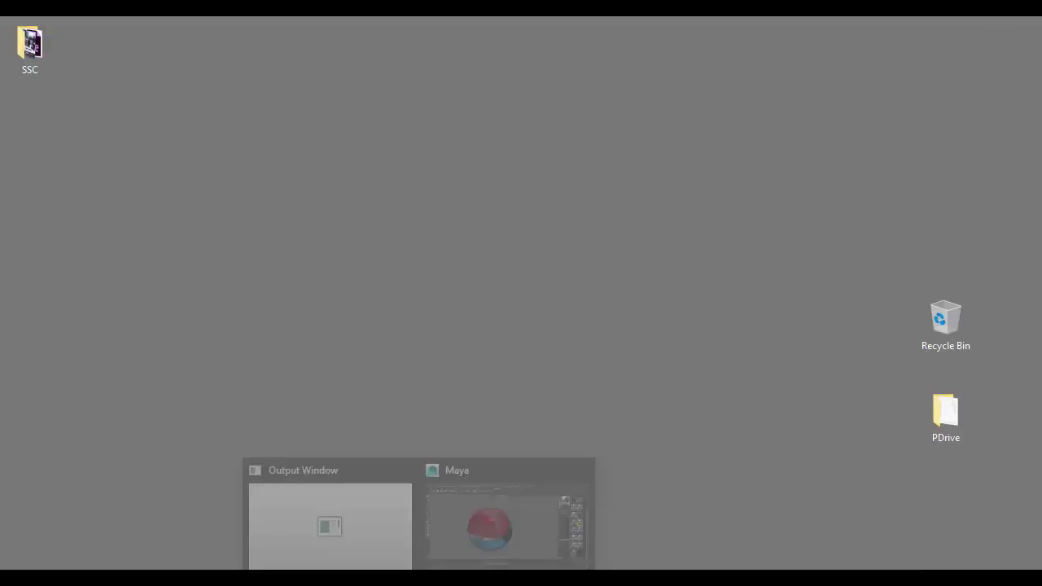
Switch back to Maya, reposition the Render Settings window, and show its render pass outputs
{"action": "left_click", "coordinate": [442, 533]}
{"action": "left_click_drag", "start_coordinate": [462, 116], "coordinate": [367, 42]}
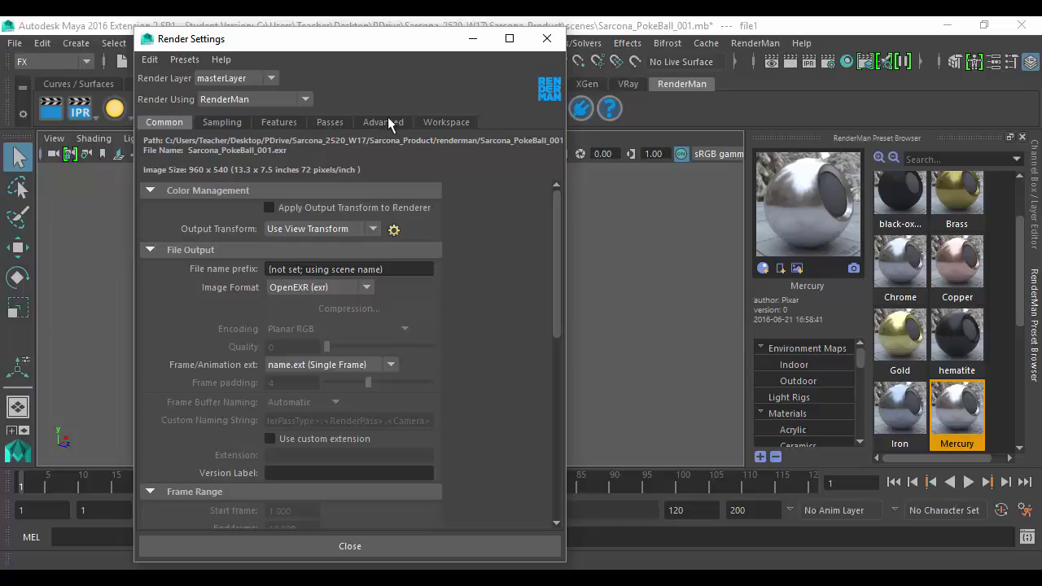
{"action": "left_click", "coordinate": [343, 124]}
Delete the extra outputs from the end of the Final Defaults pass's output list and close the Render Settings
{"action": "left_click", "coordinate": [373, 259]}
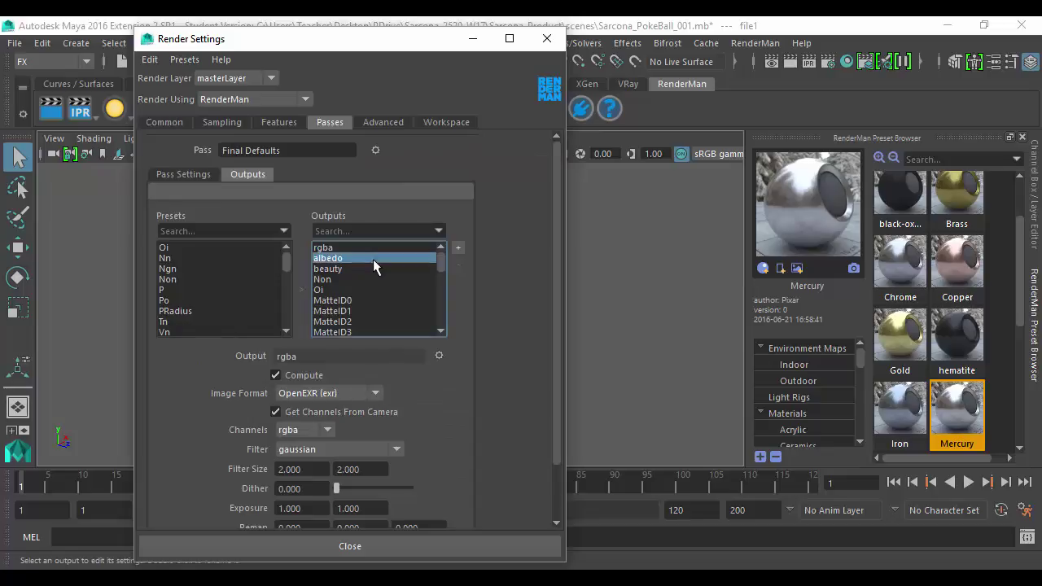
{"action": "scroll", "coordinate": [440, 269], "scroll_direction": "down", "scroll_amount": 5}
{"action": "scroll", "coordinate": [423, 326], "scroll_direction": "down", "scroll_amount": 5}
{"action": "left_click", "coordinate": [380, 322]}
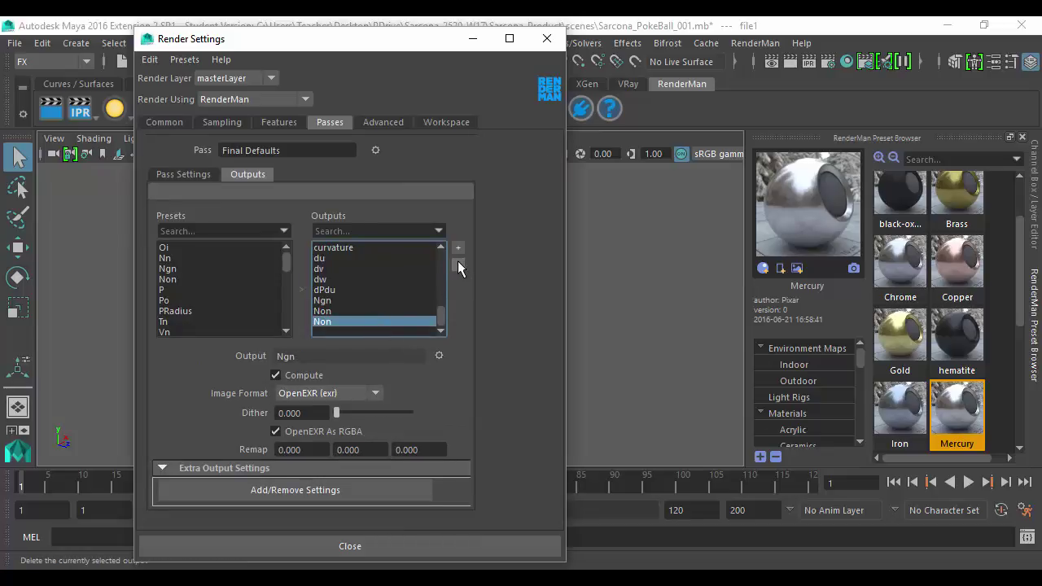
{"action": "left_click", "coordinate": [458, 262]}
{"action": "left_click", "coordinate": [456, 264]}
{"action": "left_click", "coordinate": [456, 263]}
{"action": "left_click", "coordinate": [457, 264]}
{"action": "left_click", "coordinate": [457, 264]}
{"action": "left_click", "coordinate": [457, 263]}
{"action": "left_click", "coordinate": [457, 264]}
{"action": "left_click", "coordinate": [456, 264]}
{"action": "left_click", "coordinate": [456, 264]}
{"action": "left_click", "coordinate": [456, 263]}
{"action": "left_click", "coordinate": [455, 264]}
{"action": "left_click", "coordinate": [456, 264]}
{"action": "left_click", "coordinate": [455, 264]}
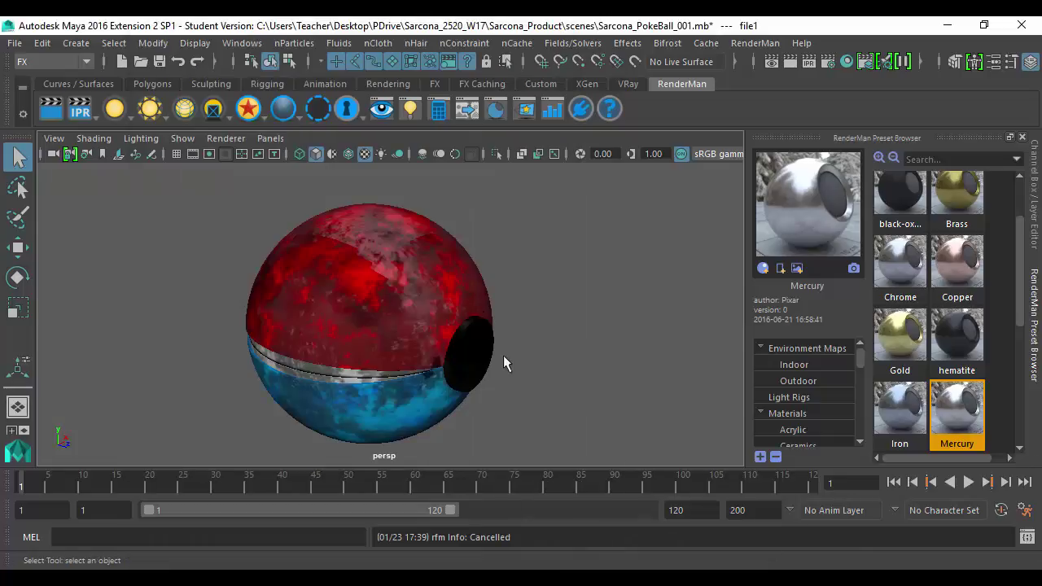
{"action": "left_click_drag", "start_coordinate": [561, 345], "coordinate": [578, 345], "text": "alt"}
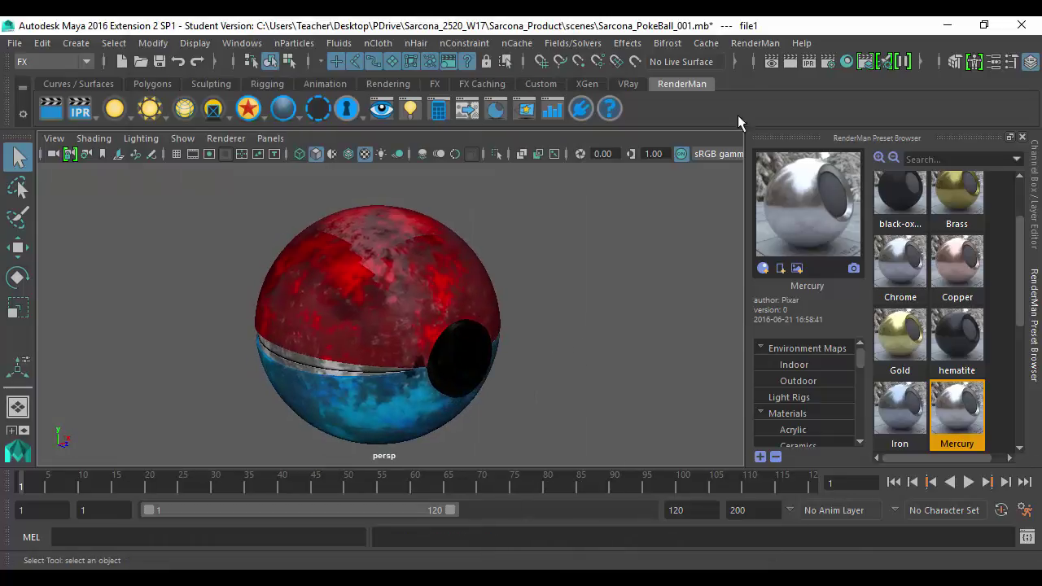
Render the Poke Ball from the perspective view, bring the render window into view to check the lighting, and minimize it
{"action": "left_click", "coordinate": [788, 66]}
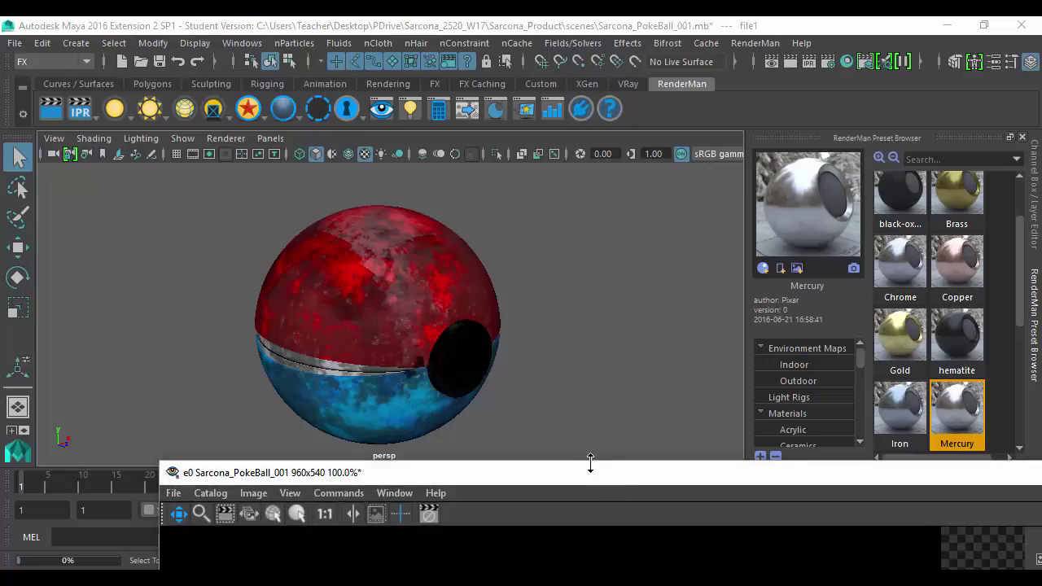
{"action": "left_click_drag", "start_coordinate": [581, 472], "coordinate": [463, 51]}
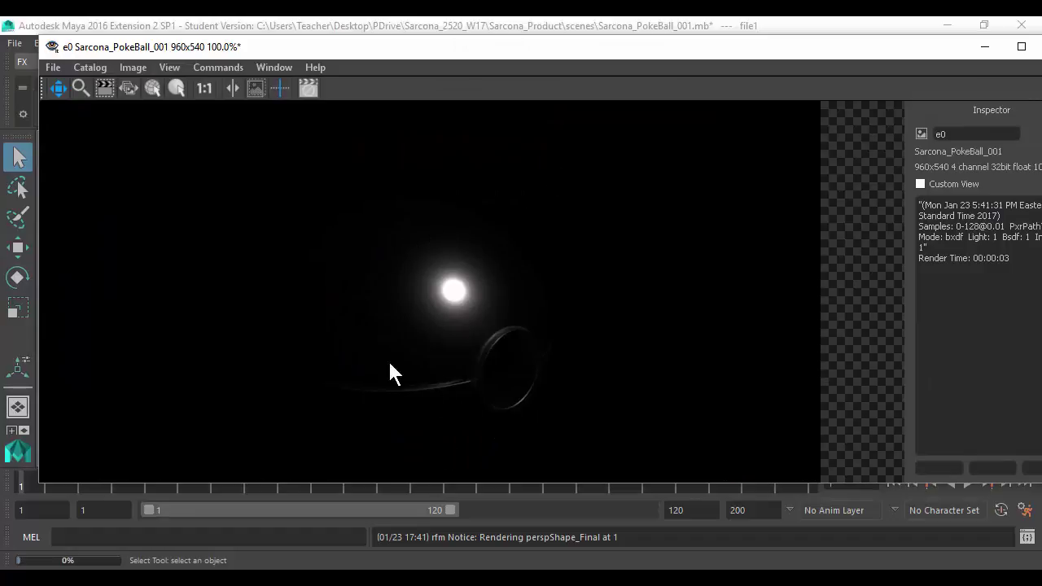
{"action": "left_click_drag", "start_coordinate": [935, 40], "coordinate": [889, 62]}
{"action": "left_click", "coordinate": [890, 62]}
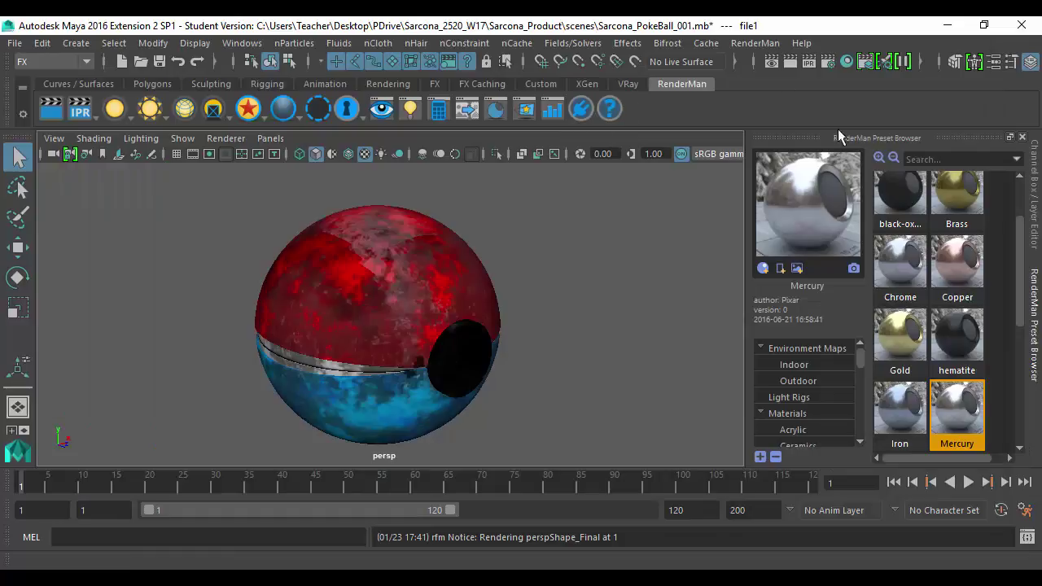
Import the Three Point light rig from the RenderMan presets to light the Poke Ball
{"action": "left_click", "coordinate": [789, 397]}
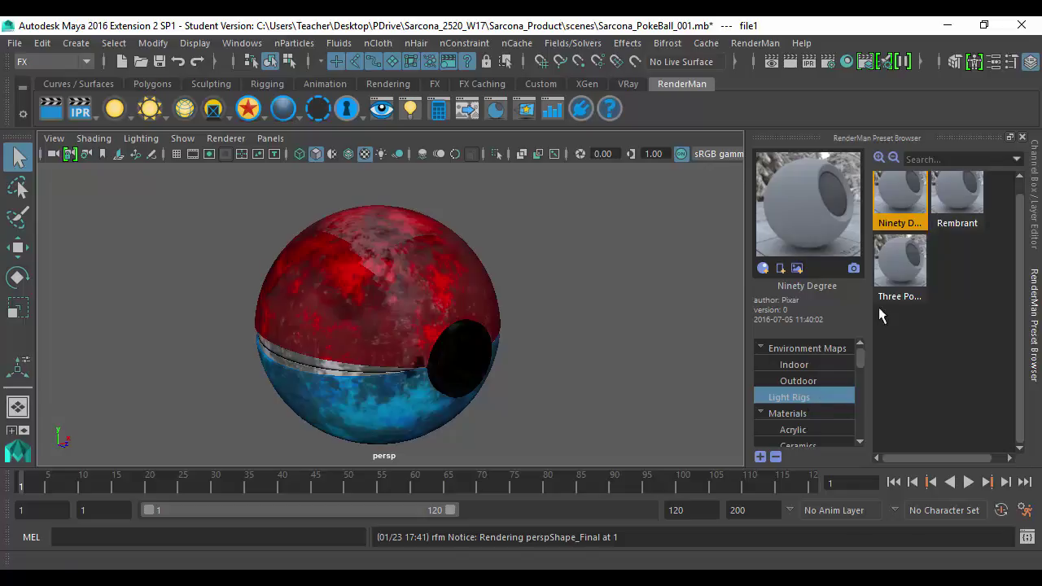
{"action": "right_click", "coordinate": [902, 262]}
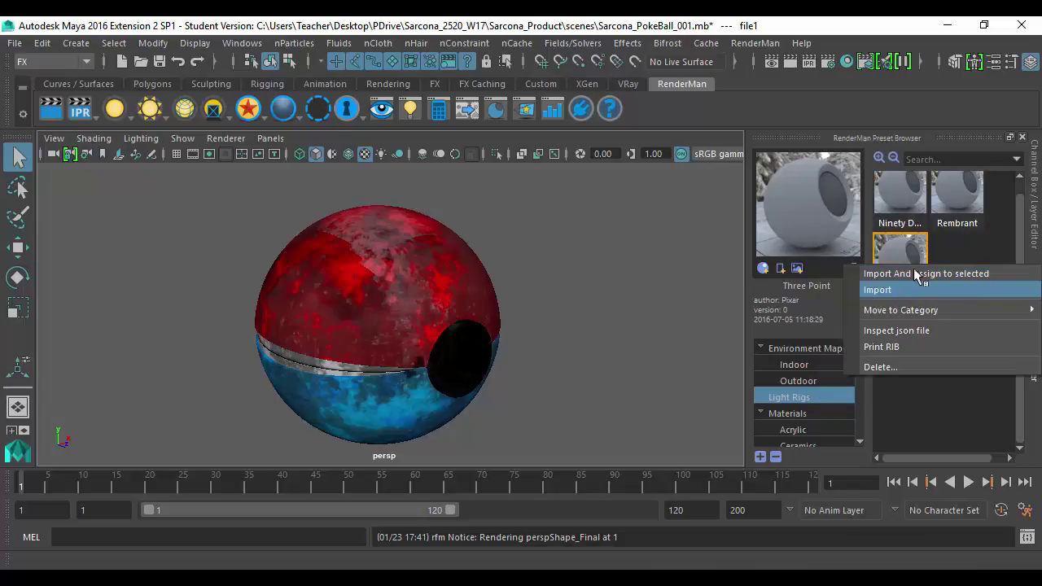
{"action": "left_click", "coordinate": [887, 290]}
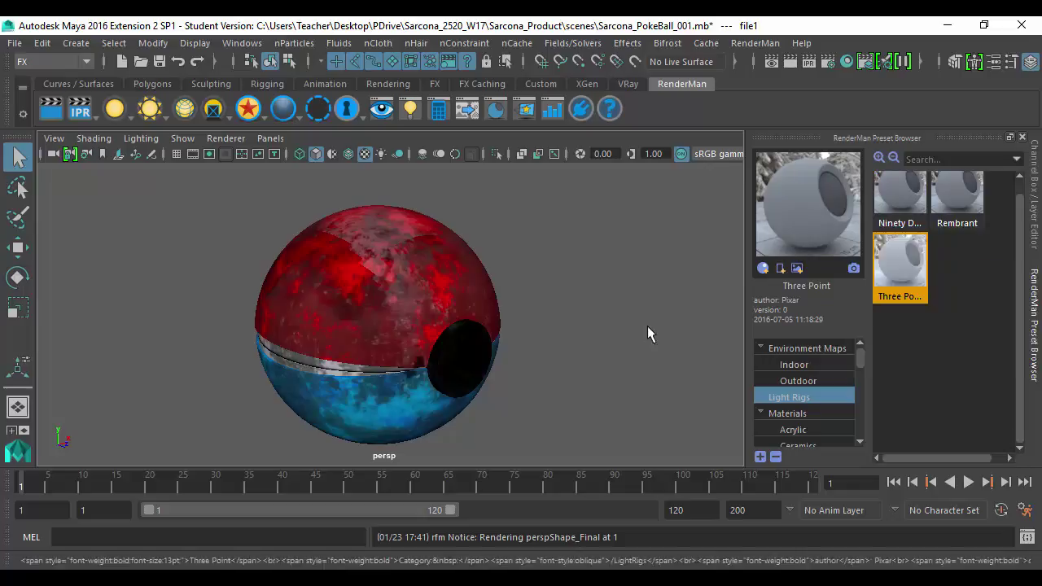
{"action": "right_click_drag", "start_coordinate": [600, 353], "coordinate": [255, 289], "text": "alt"}
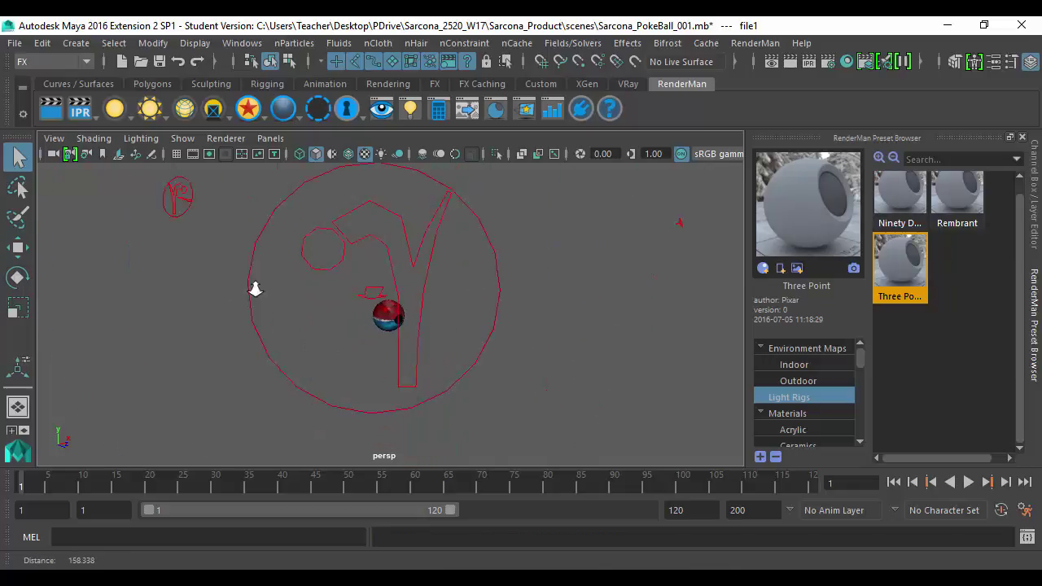
{"action": "left_click_drag", "start_coordinate": [256, 289], "coordinate": [366, 284], "text": "alt"}
{"action": "right_click_drag", "start_coordinate": [296, 299], "coordinate": [647, 318], "text": "alt"}
{"action": "right_click_drag", "start_coordinate": [325, 323], "coordinate": [458, 331], "text": "alt"}
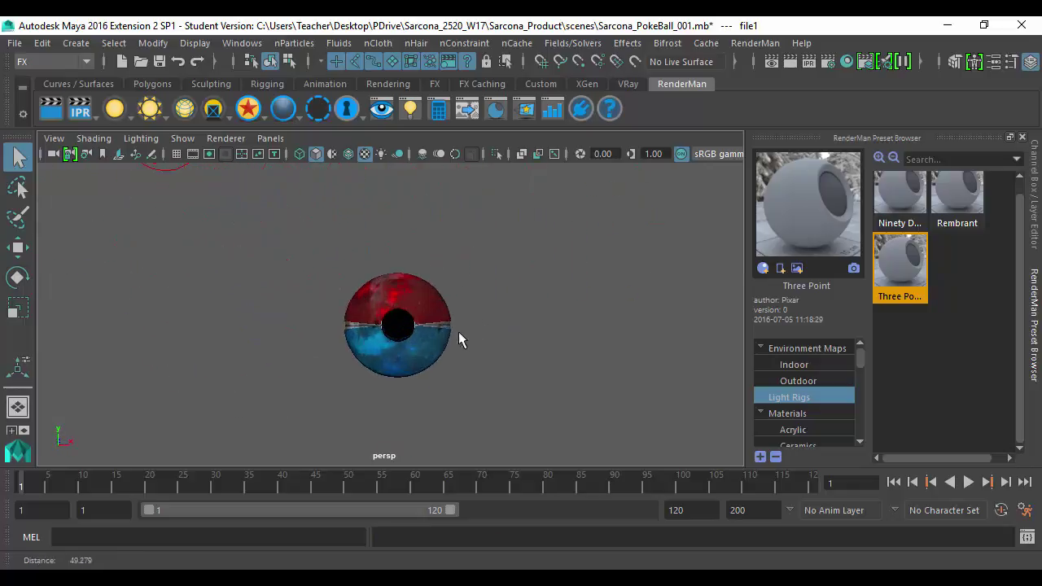
{"action": "left_click_drag", "start_coordinate": [458, 333], "coordinate": [569, 269], "text": "alt"}
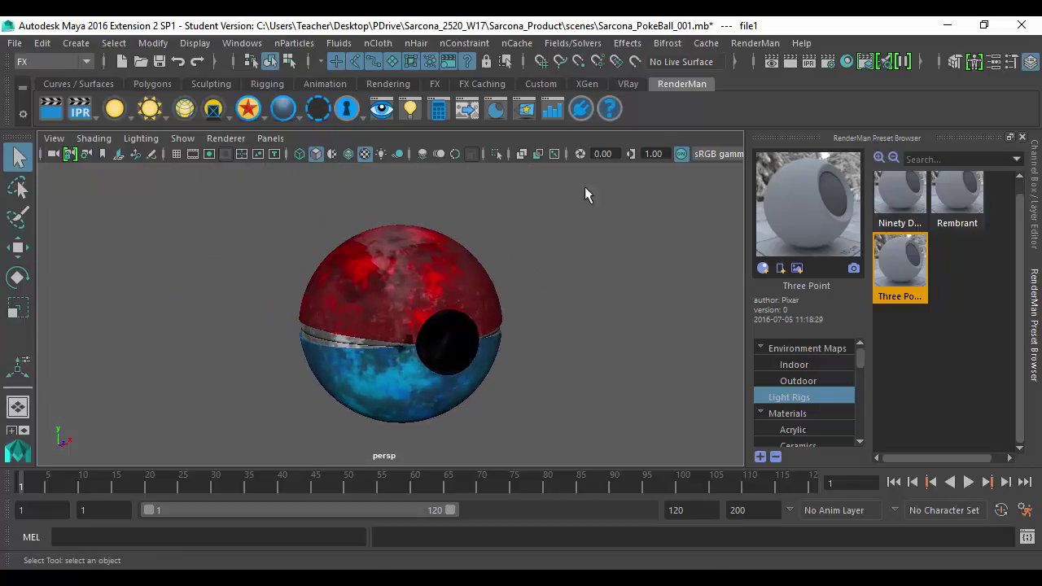
Review the previous render, then set the diffuse gain of the top half's Mercury material to 1.000
{"action": "left_click", "coordinate": [515, 578]}
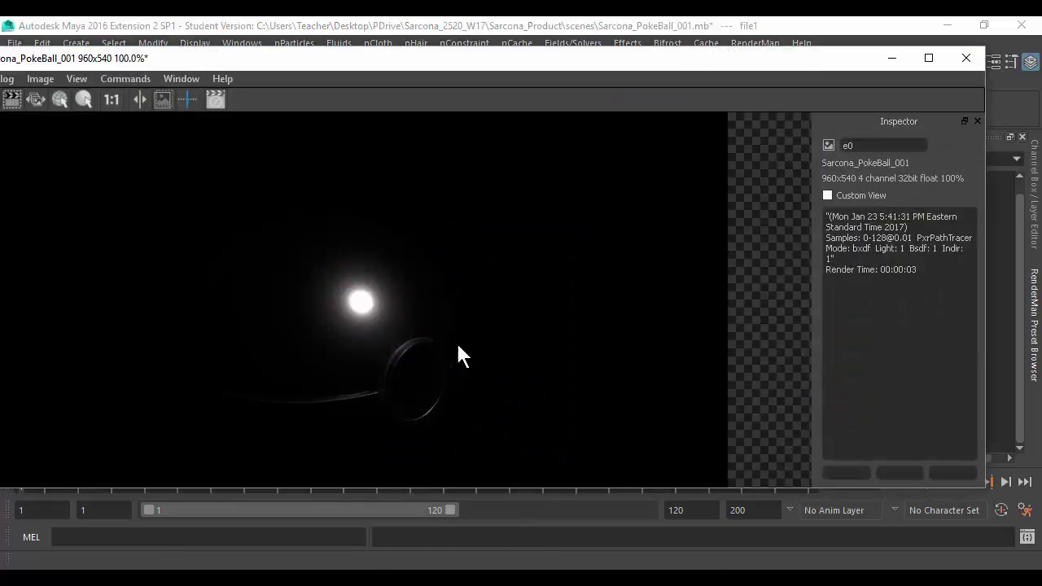
{"action": "left_click", "coordinate": [893, 59]}
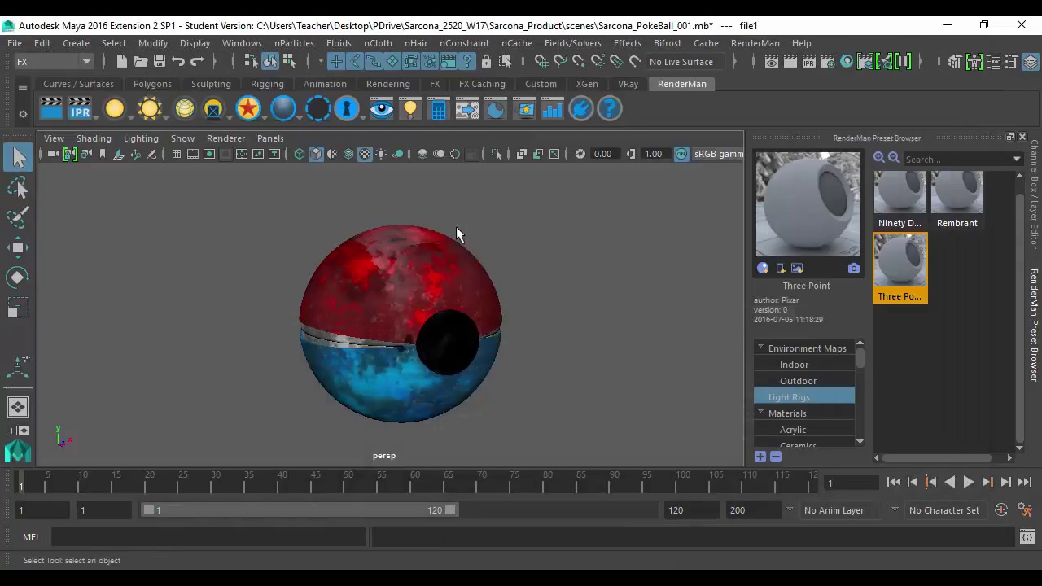
{"action": "left_click", "coordinate": [413, 253]}
{"action": "key", "text": "ctrl+a"}
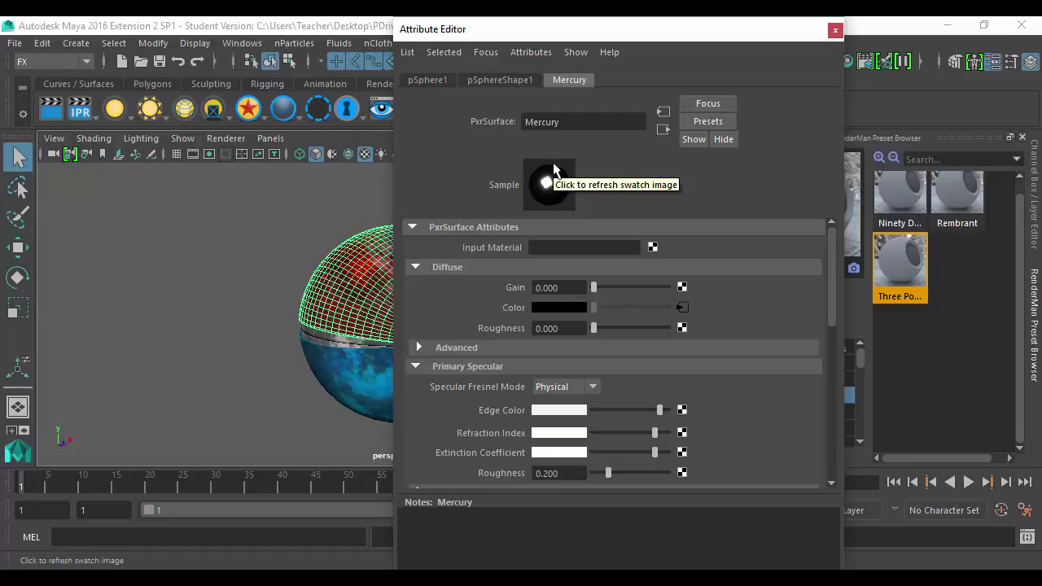
{"action": "left_click", "coordinate": [446, 268]}
{"action": "left_click", "coordinate": [446, 269]}
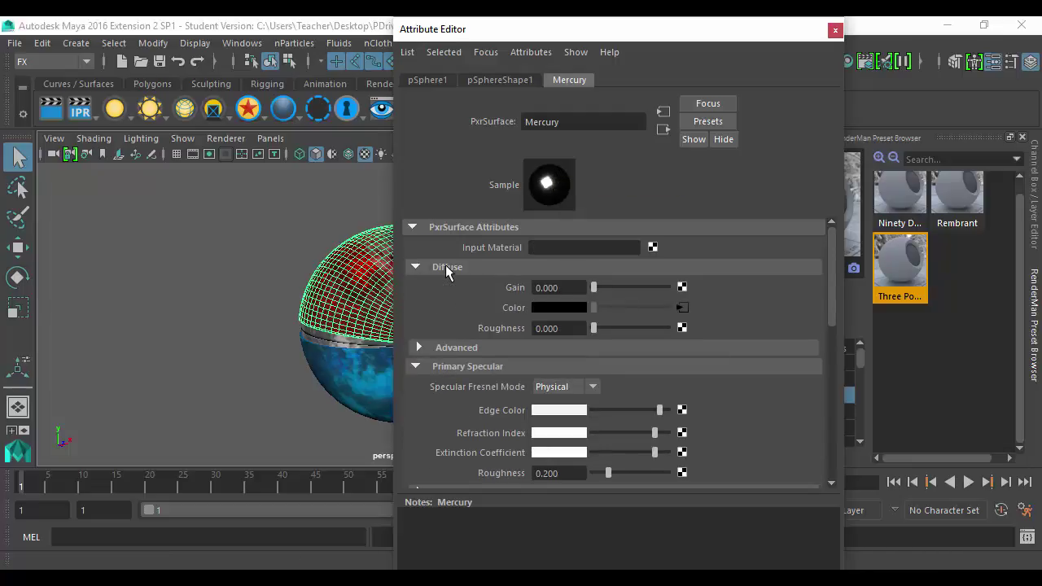
{"action": "left_click_drag", "start_coordinate": [570, 288], "coordinate": [512, 289]}
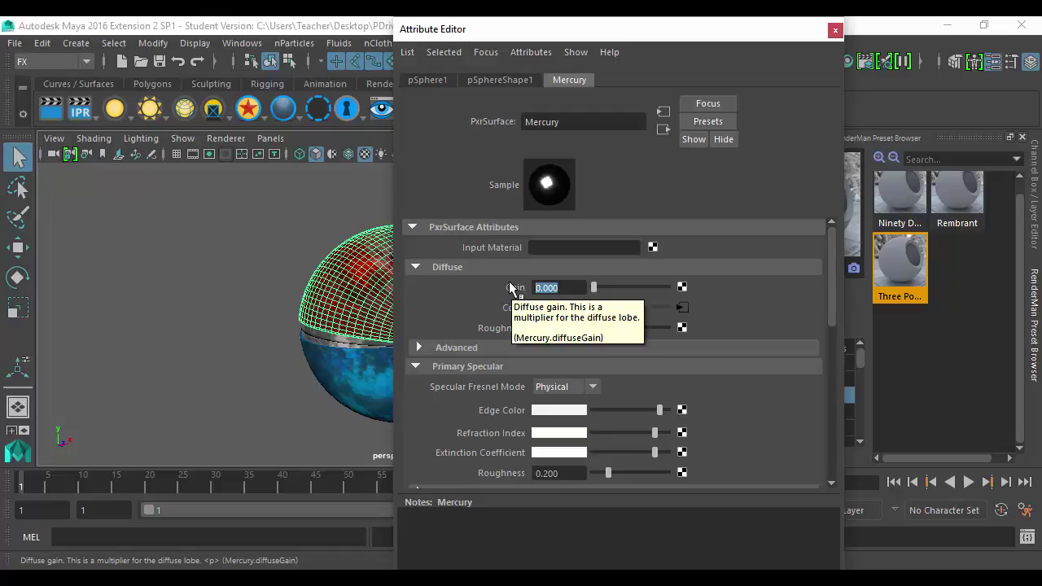
{"action": "left_click", "coordinate": [611, 288]}
{"action": "left_click", "coordinate": [667, 288]}
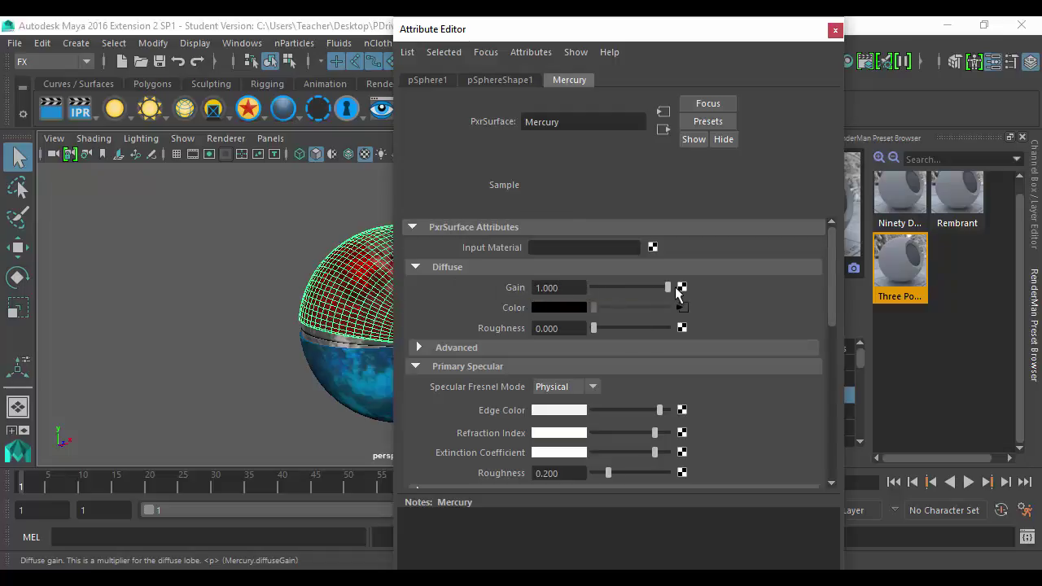
{"action": "left_click", "coordinate": [835, 31]}
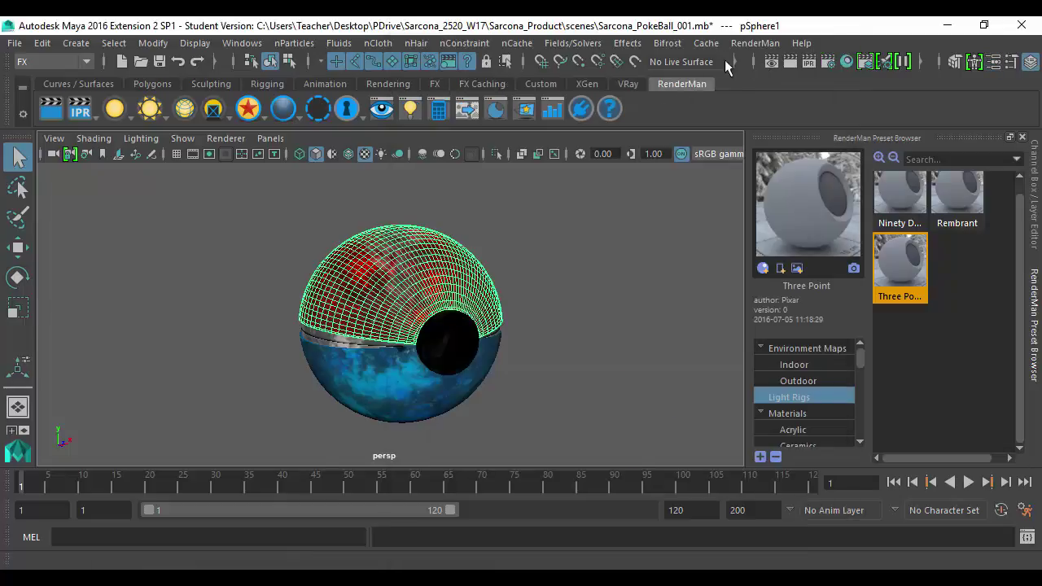
Render the Poke Ball again, examine the textures and specular highlights up close, and minimize the render window
{"action": "left_click", "coordinate": [791, 62]}
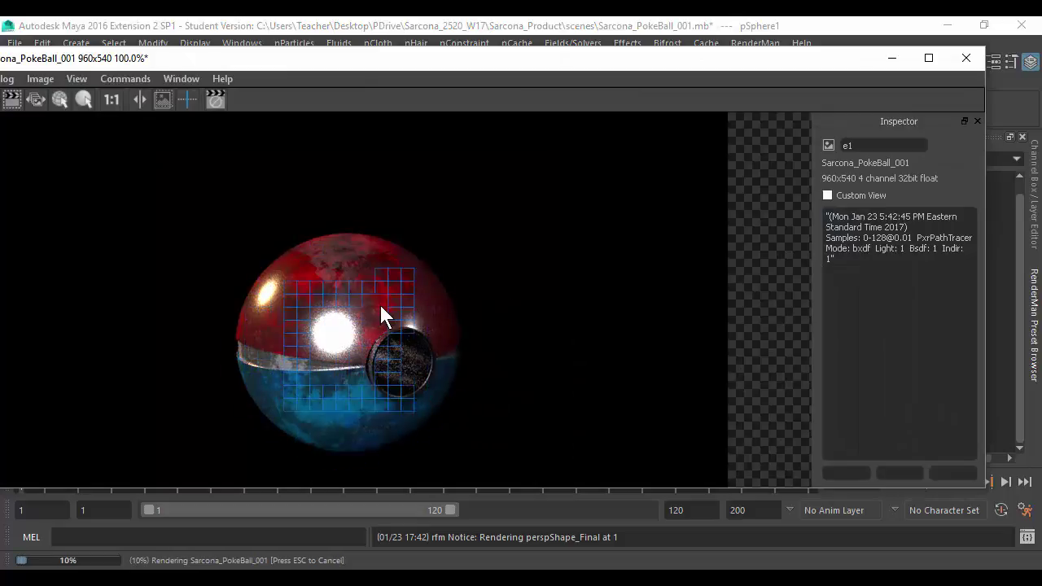
{"action": "scroll", "coordinate": [379, 303], "scroll_direction": "up", "scroll_amount": 2}
{"action": "middle_click_drag", "start_coordinate": [334, 324], "coordinate": [353, 257]}
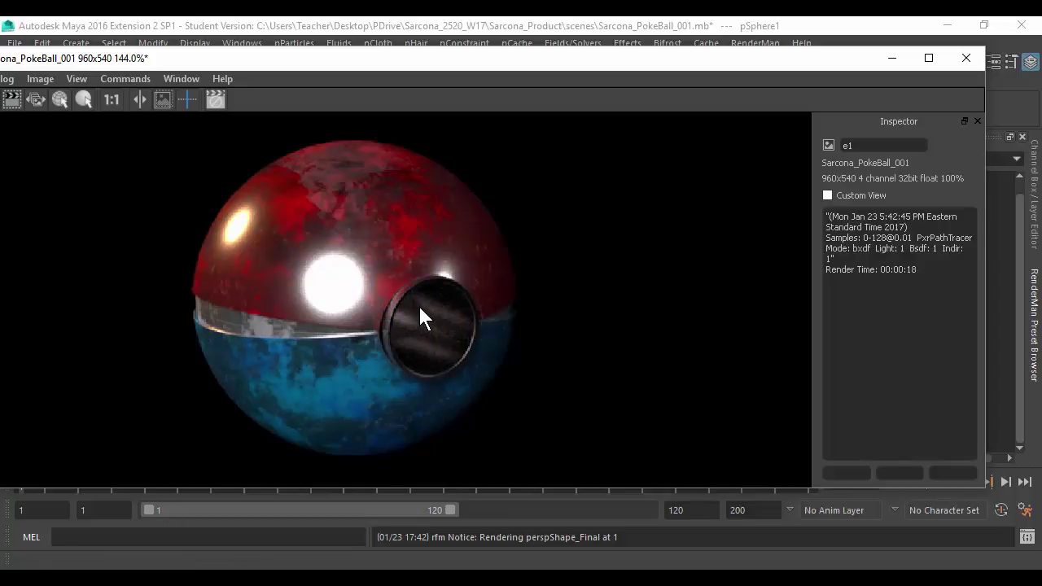
{"action": "scroll", "coordinate": [418, 301], "scroll_direction": "up", "scroll_amount": 2}
{"action": "scroll", "coordinate": [415, 307], "scroll_direction": "down", "scroll_amount": 3}
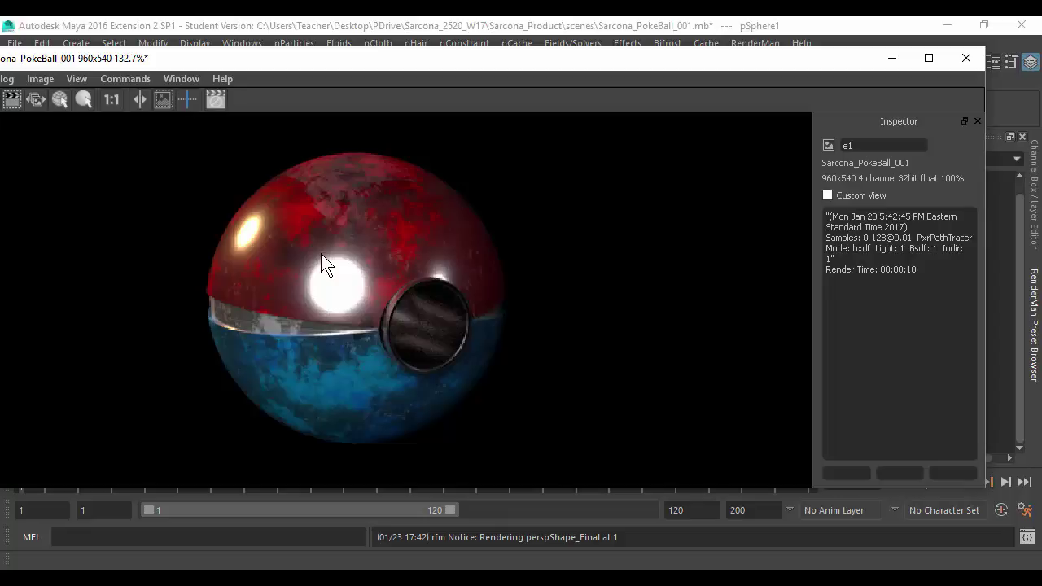
{"action": "left_click", "coordinate": [893, 57]}
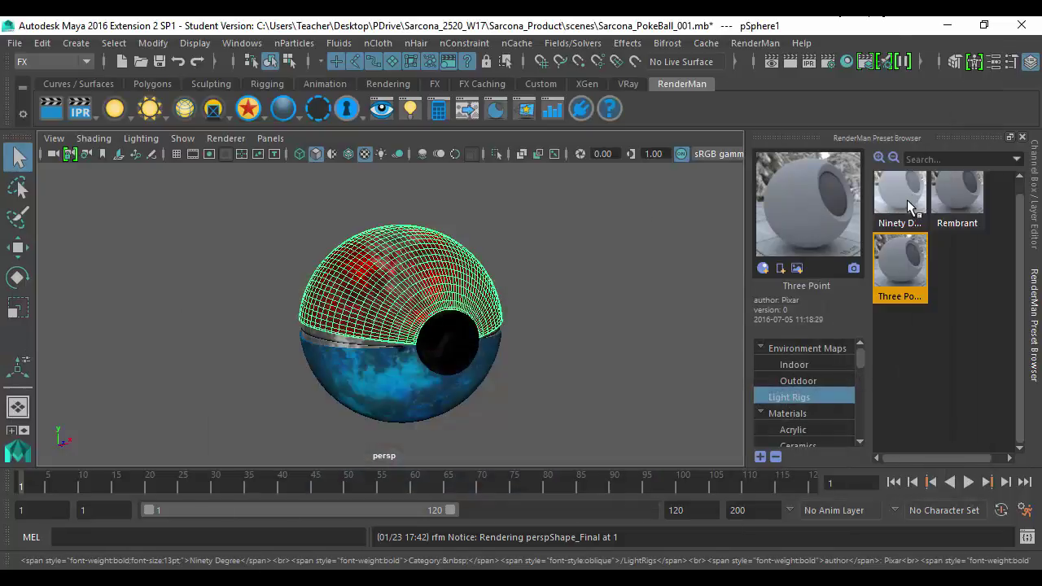
Darken the Mercury material's primary specular edge color to a dark gray and set its specular roughness to 0.540
{"action": "key", "text": "ctrl+a"}
{"action": "left_click_drag", "start_coordinate": [616, 35], "coordinate": [842, 37]}
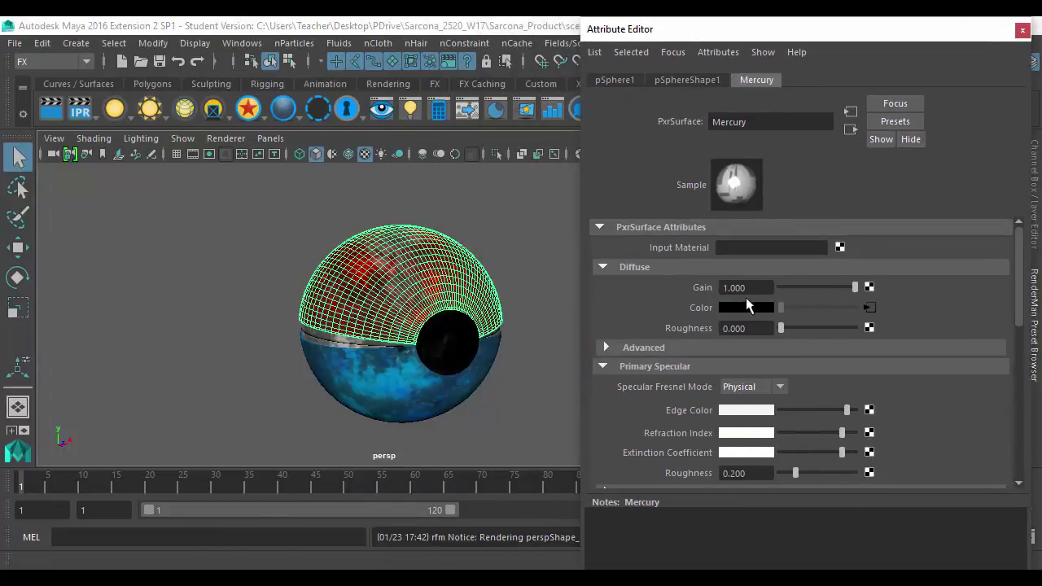
{"action": "left_click", "coordinate": [616, 227]}
{"action": "left_click", "coordinate": [641, 227]}
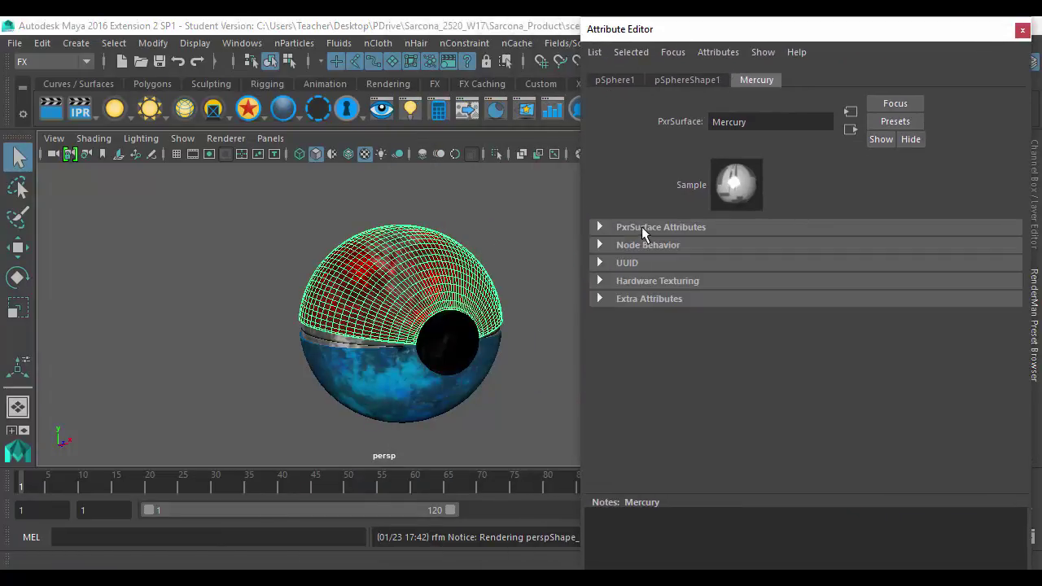
{"action": "left_click", "coordinate": [641, 267]}
{"action": "left_click", "coordinate": [640, 284]}
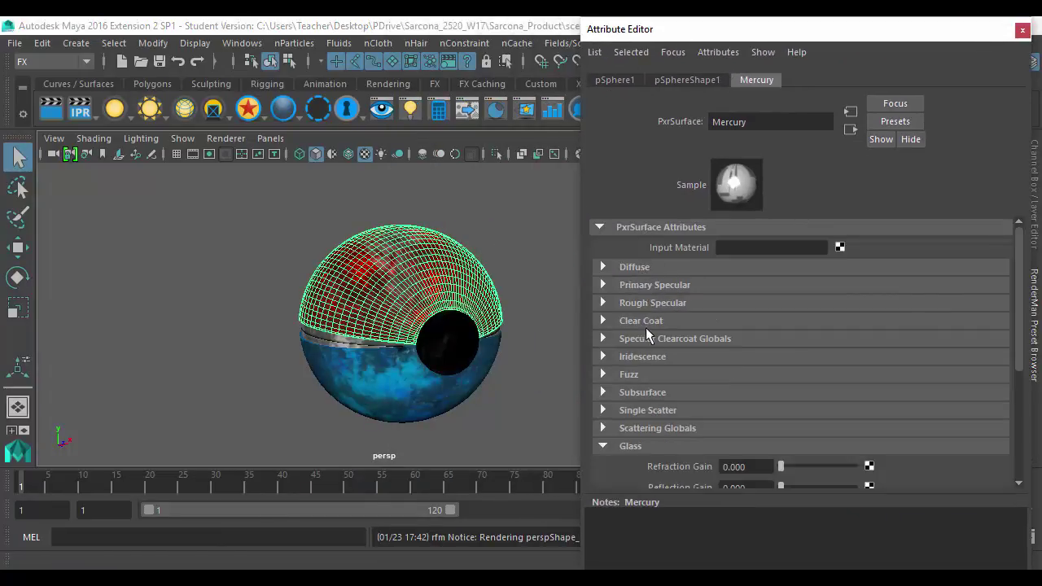
{"action": "left_click", "coordinate": [628, 446]}
{"action": "left_click", "coordinate": [648, 285]}
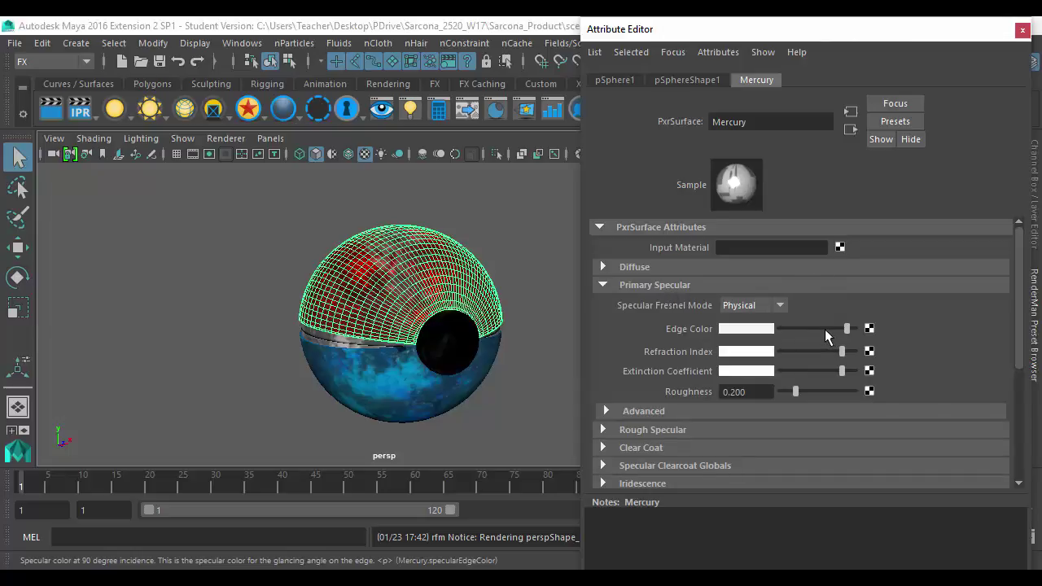
{"action": "left_click_drag", "start_coordinate": [818, 326], "coordinate": [799, 329]}
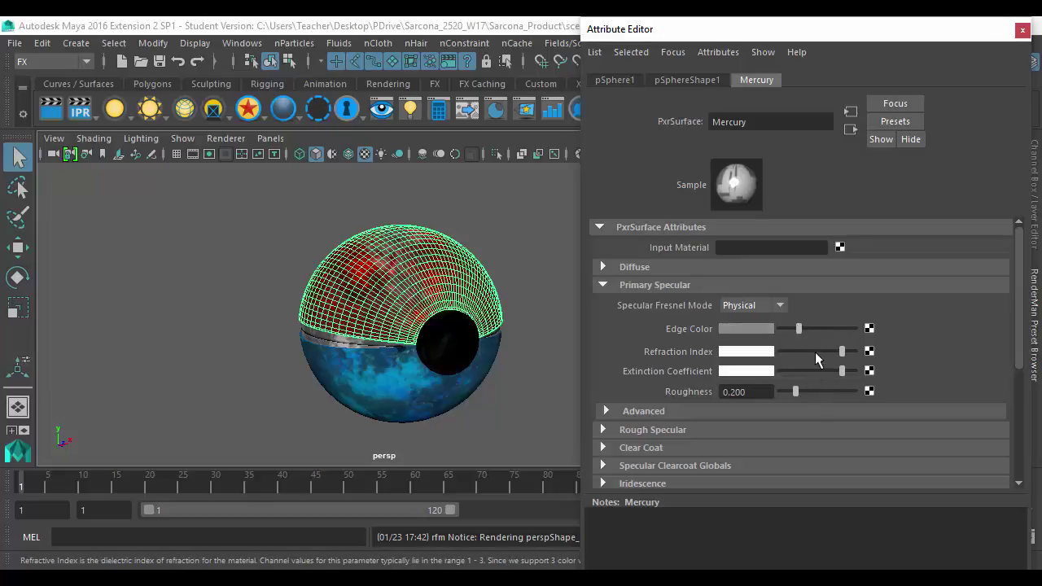
{"action": "left_click", "coordinate": [790, 327]}
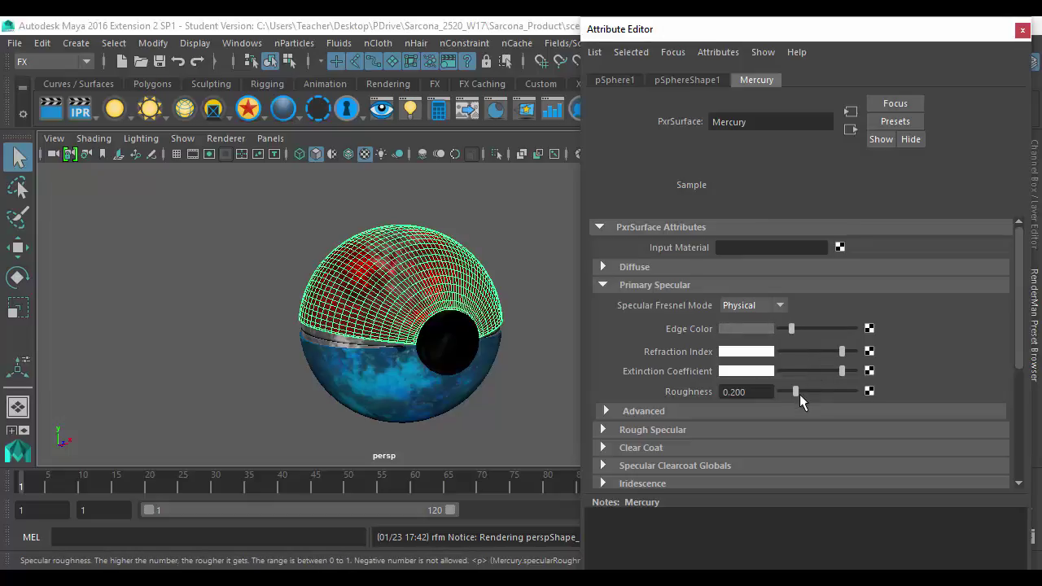
{"action": "left_click_drag", "start_coordinate": [798, 388], "coordinate": [819, 389]}
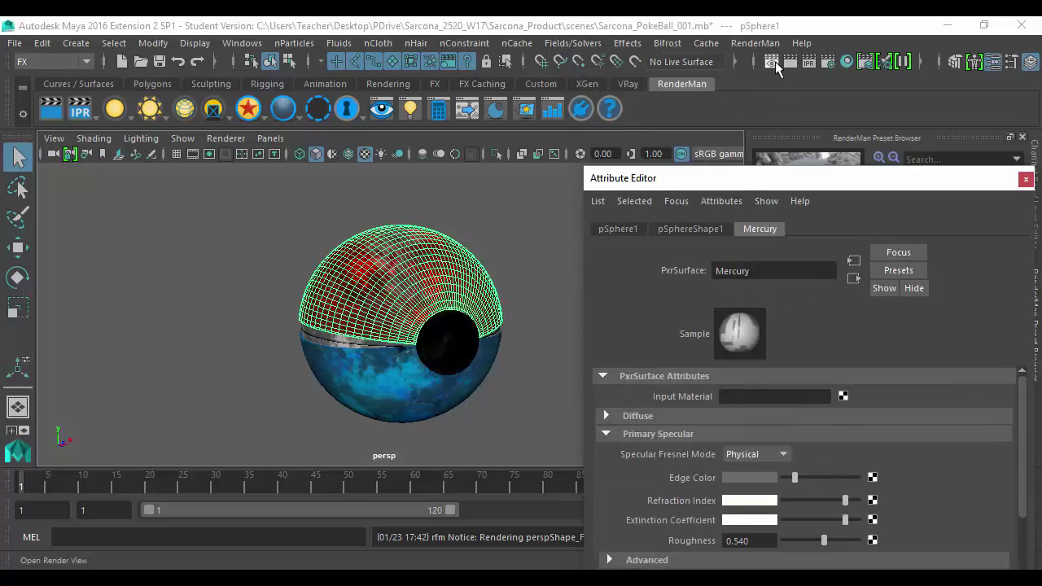
Render the Poke Ball with the softened specular, inspect the highlights, and minimize the render window
{"action": "left_click", "coordinate": [775, 61]}
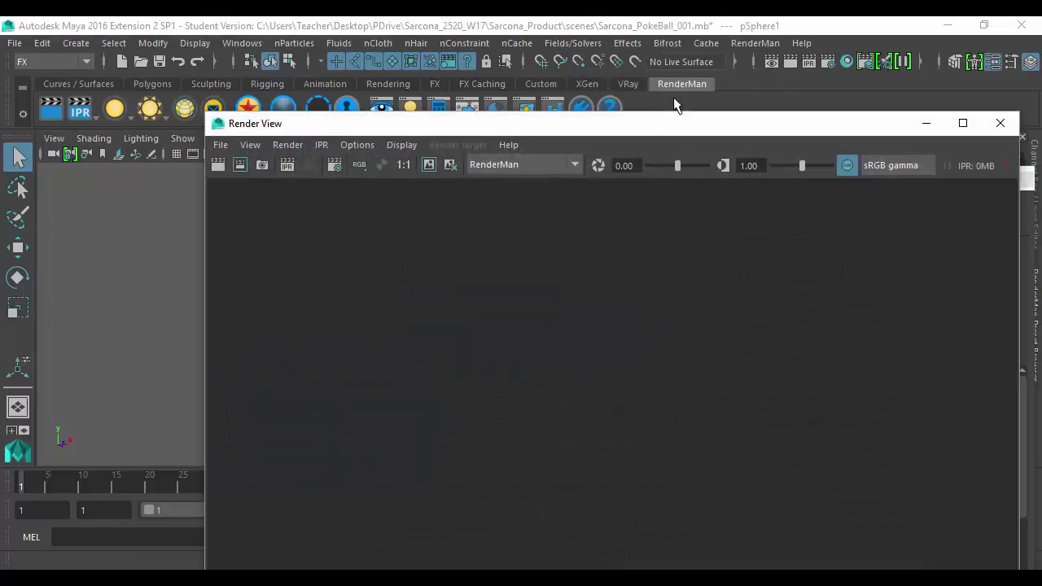
{"action": "left_click", "coordinate": [999, 123]}
{"action": "left_click", "coordinate": [795, 67]}
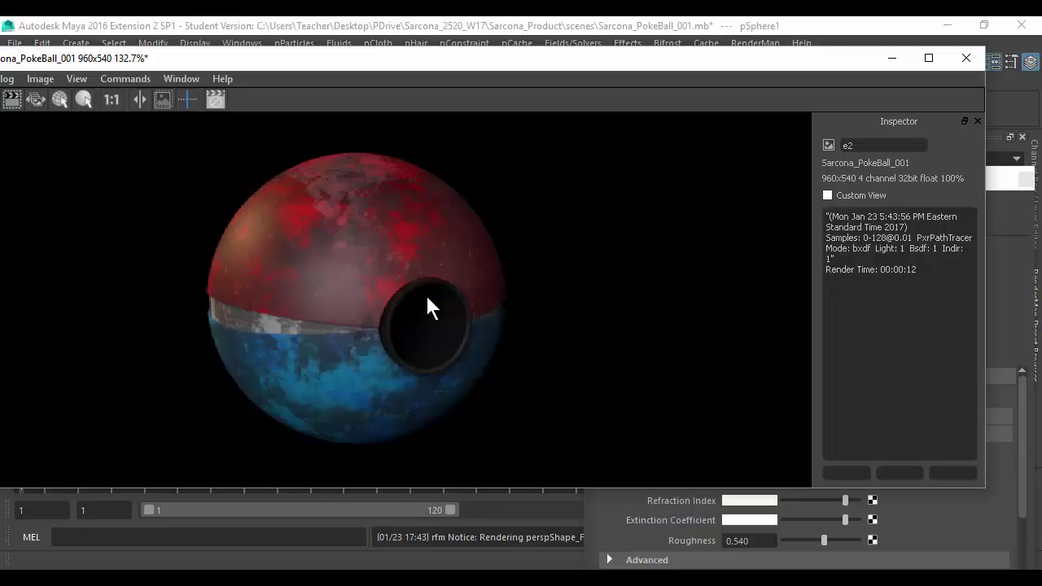
{"action": "left_click", "coordinate": [892, 59]}
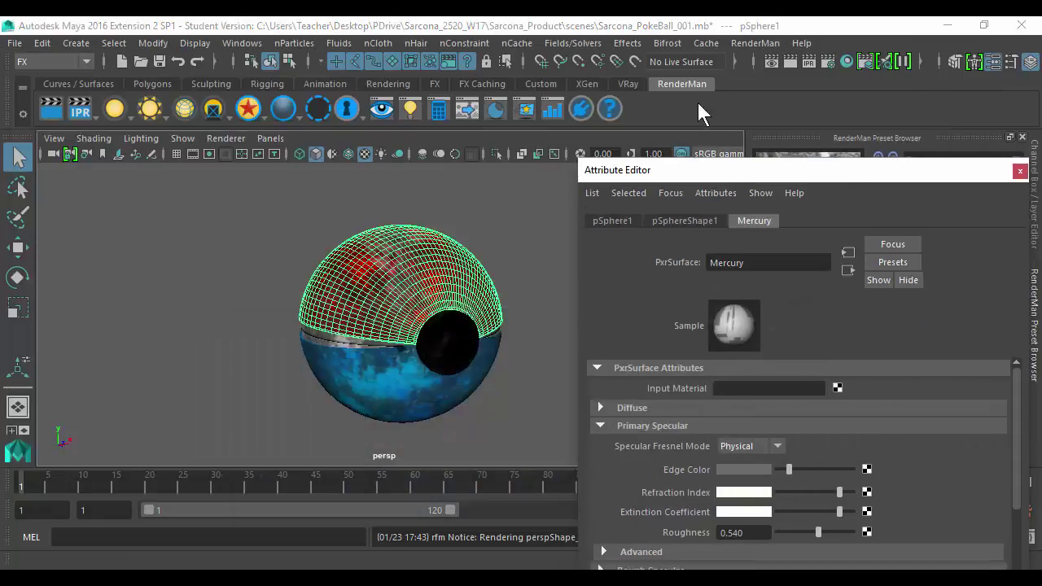
Reposition the Attribute Editor and expand the advanced primary specular settings of the Mercury material
{"action": "left_click_drag", "start_coordinate": [733, 167], "coordinate": [658, 23]}
{"action": "left_click", "coordinate": [570, 288]}
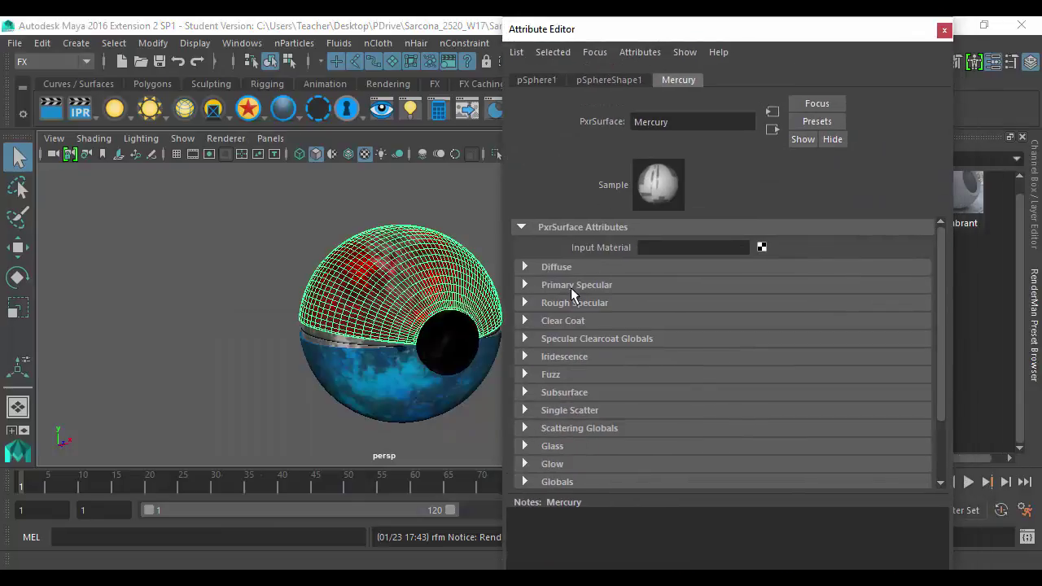
{"action": "left_click", "coordinate": [551, 288]}
{"action": "left_click", "coordinate": [551, 287]}
{"action": "left_click", "coordinate": [558, 306]}
{"action": "left_click", "coordinate": [558, 302]}
{"action": "left_click", "coordinate": [554, 285]}
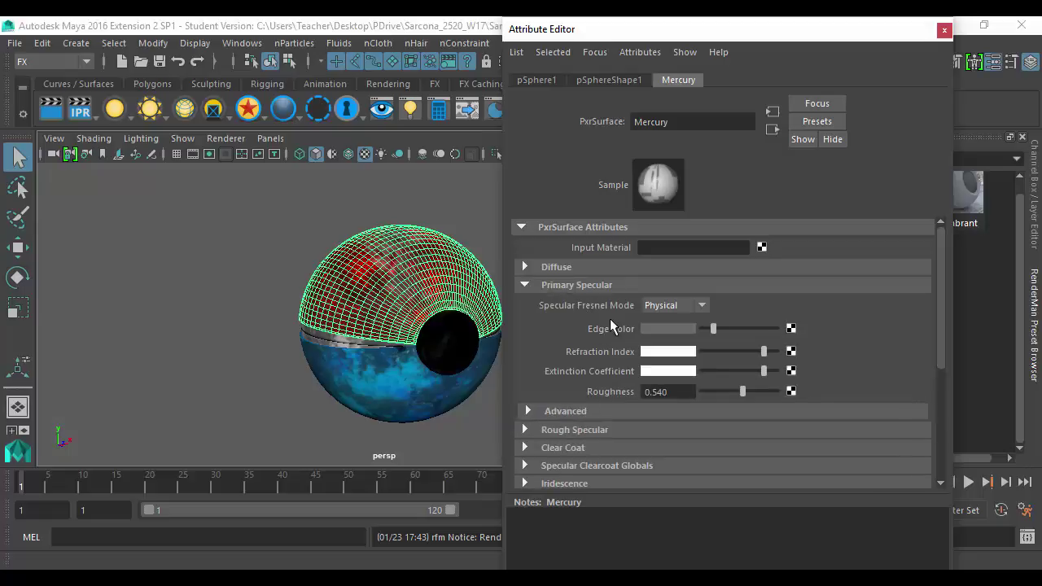
{"action": "left_click", "coordinate": [570, 411]}
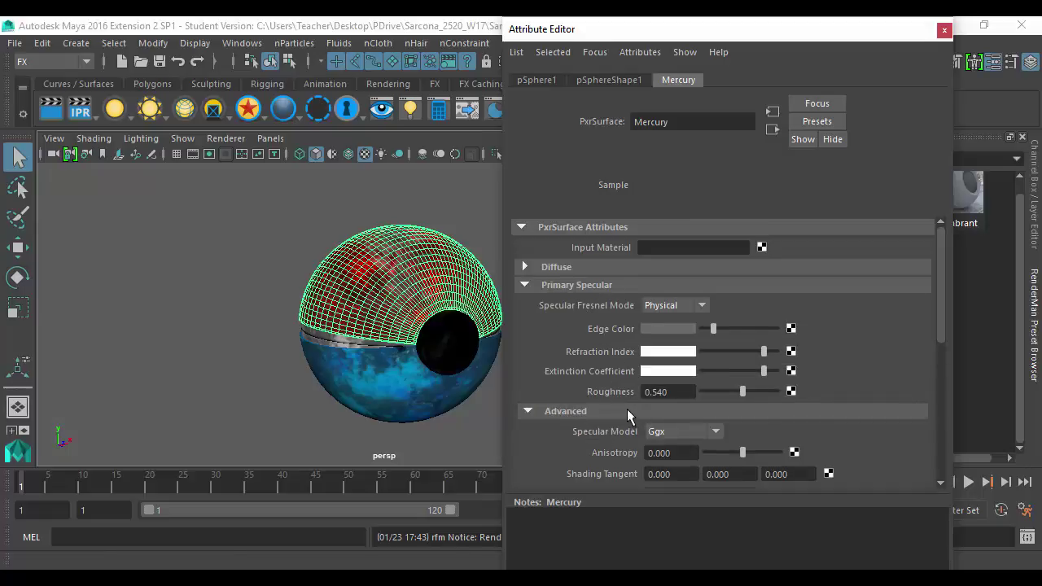
Connect a new File texture to the bump attribute of the Mercury material's primary specular
{"action": "scroll", "coordinate": [651, 411], "scroll_direction": "down", "scroll_amount": 2}
{"action": "left_click", "coordinate": [670, 398]}
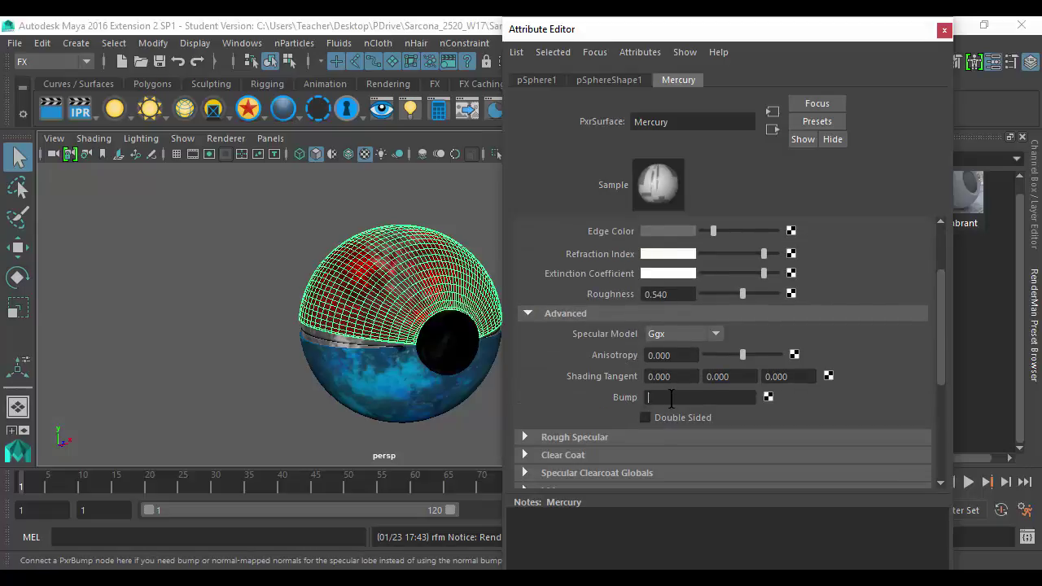
{"action": "left_click", "coordinate": [769, 398]}
{"action": "left_click", "coordinate": [768, 397]}
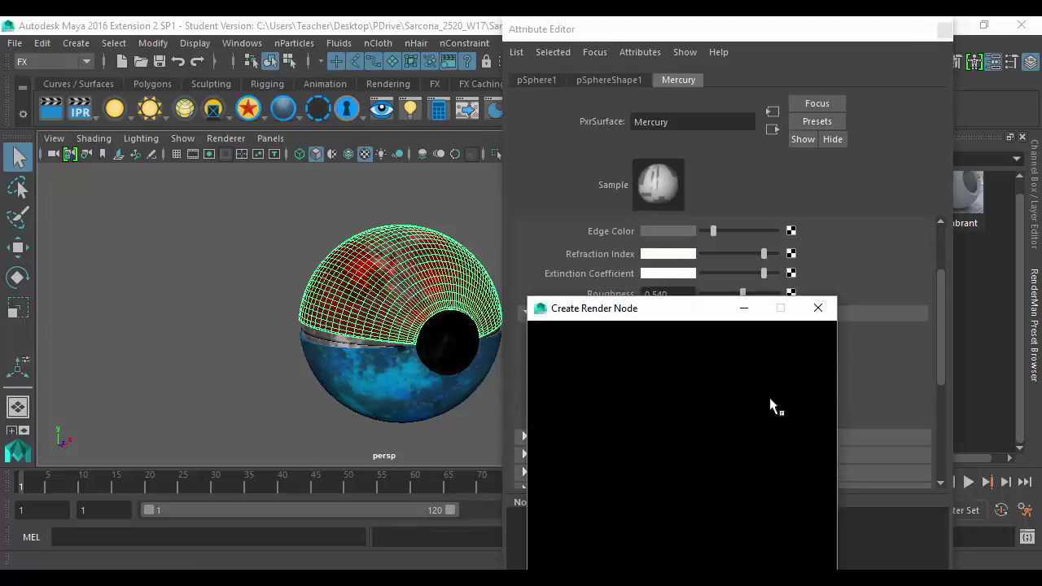
{"action": "left_click_drag", "start_coordinate": [688, 322], "coordinate": [376, 39]}
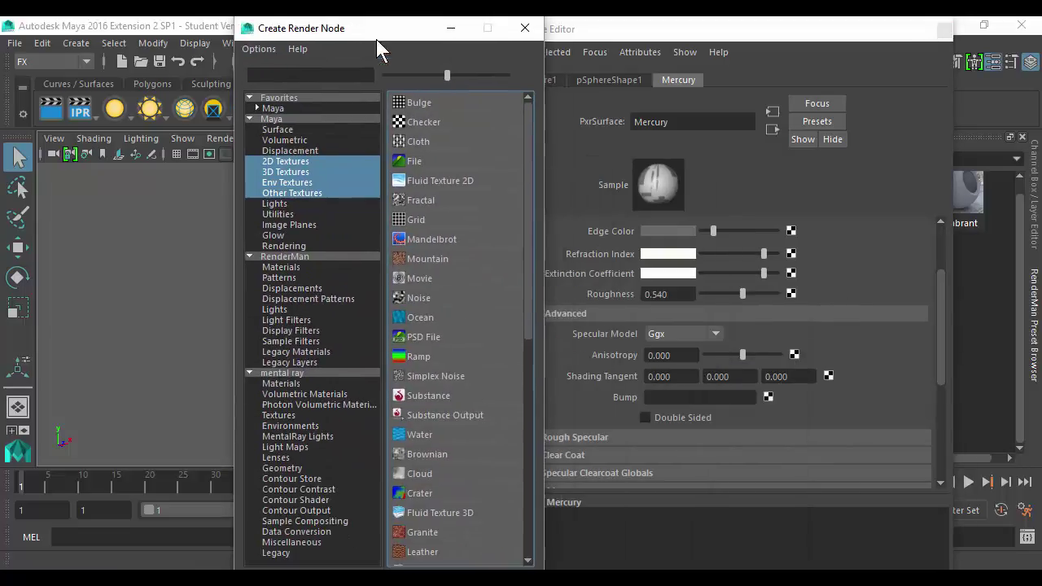
{"action": "left_click", "coordinate": [417, 162]}
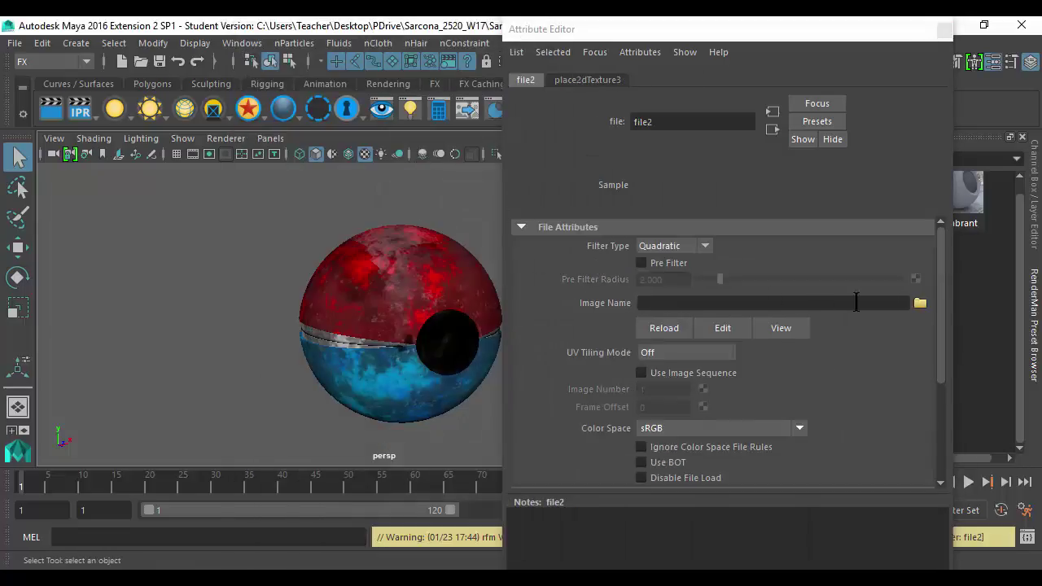
Load color.flattened.1001.tif from the NewExport folder as the new specular bump texture's image
{"action": "left_click", "coordinate": [919, 303]}
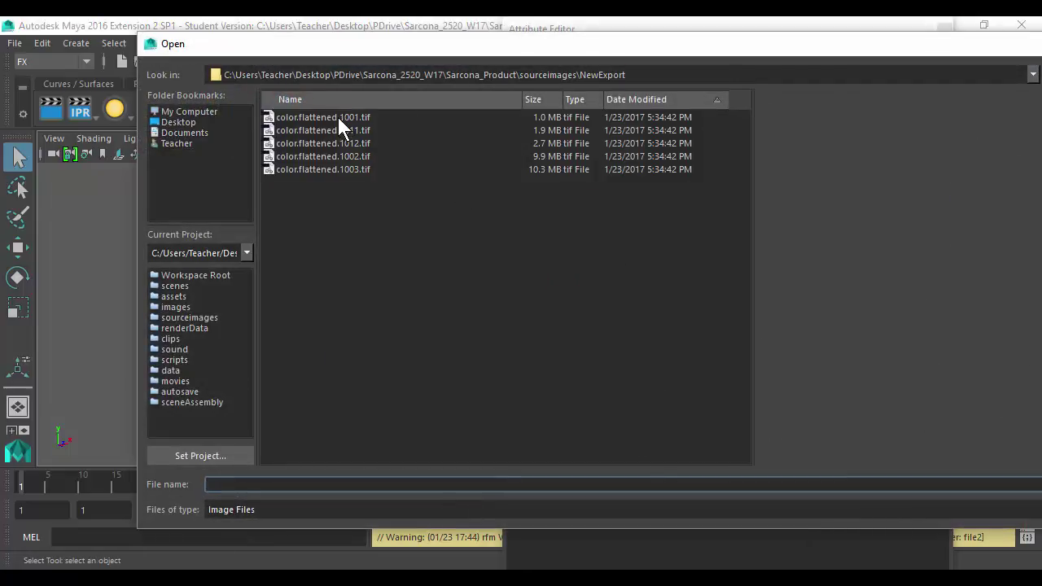
{"action": "left_click", "coordinate": [337, 117]}
{"action": "left_click_drag", "start_coordinate": [669, 44], "coordinate": [482, 44]}
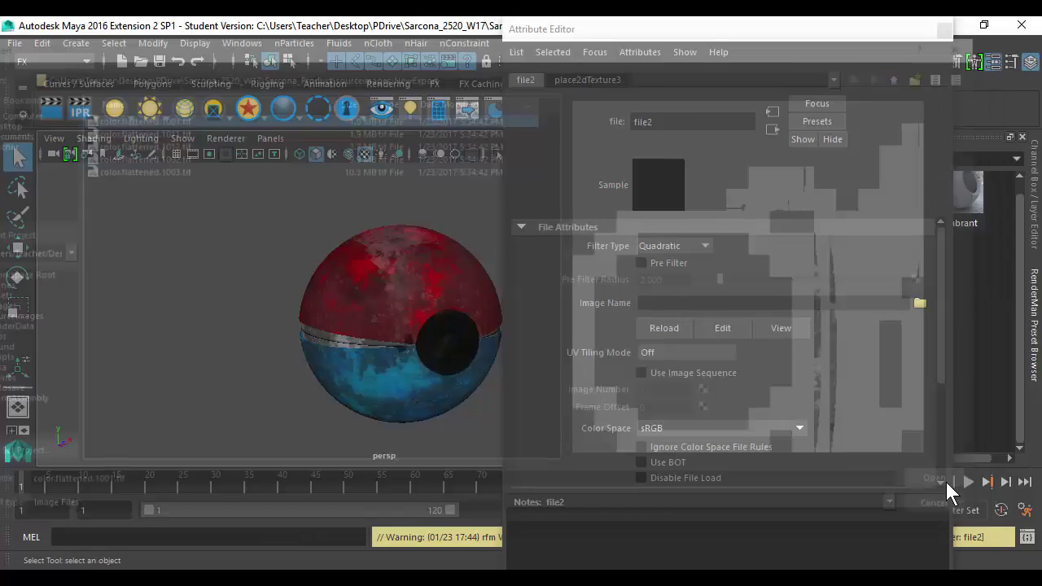
{"action": "left_click", "coordinate": [946, 482]}
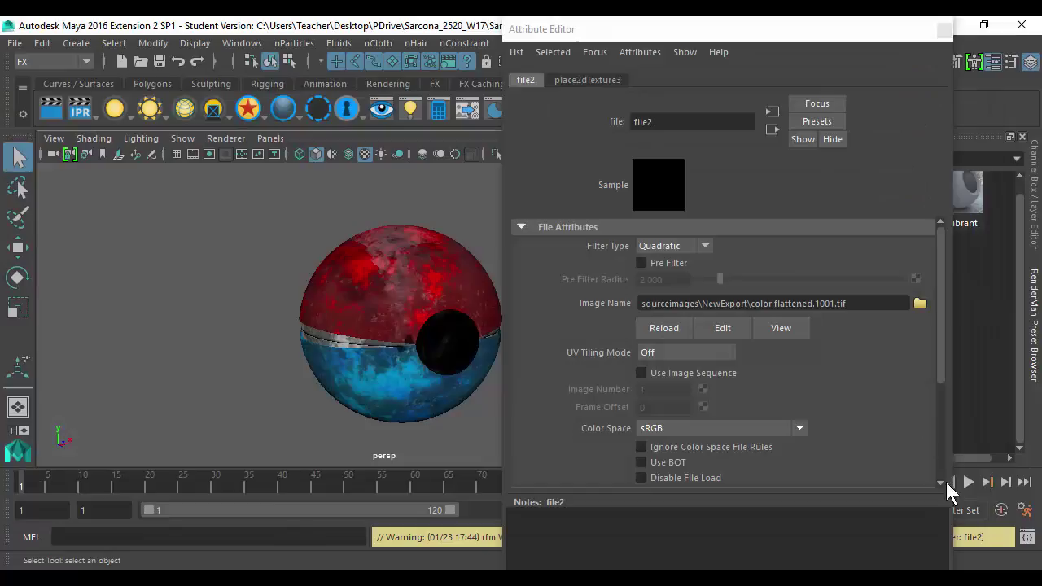
Set the bump texture's UV tiling mode to UDIM (Mari), generate its tile preview, and close the Attribute Editor
{"action": "left_click", "coordinate": [657, 355]}
{"action": "left_click", "coordinate": [690, 419]}
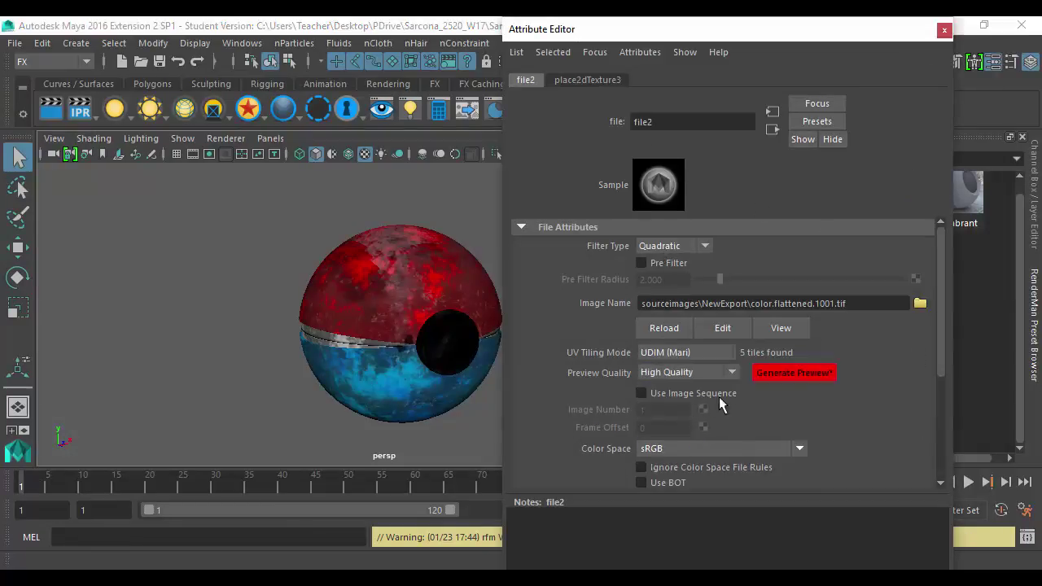
{"action": "left_click", "coordinate": [786, 373]}
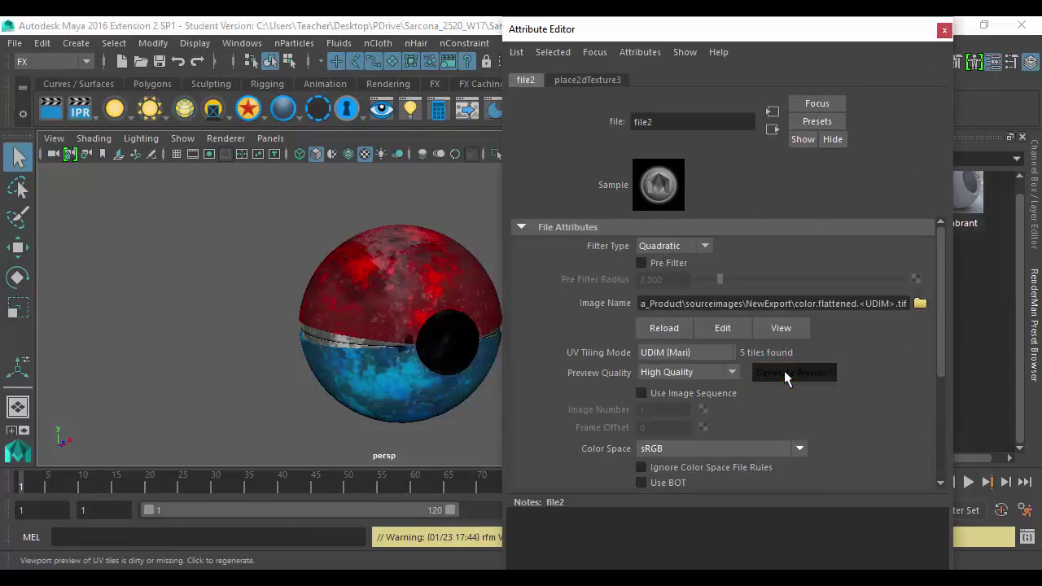
{"action": "left_click", "coordinate": [944, 31]}
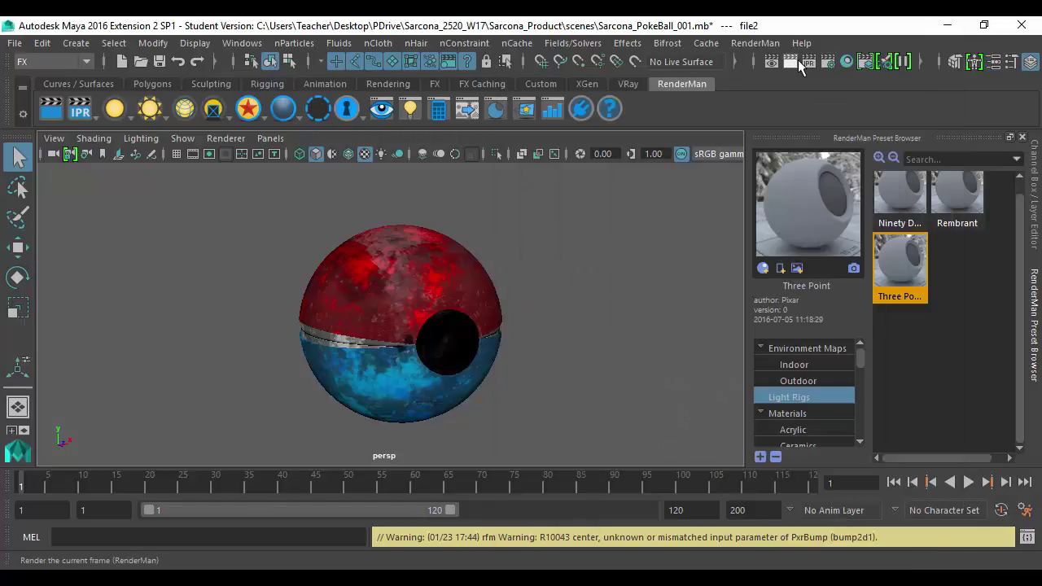
Render the Poke Ball with the specular bump, compare it with the previous render, and minimize the render window
{"action": "left_click", "coordinate": [798, 60]}
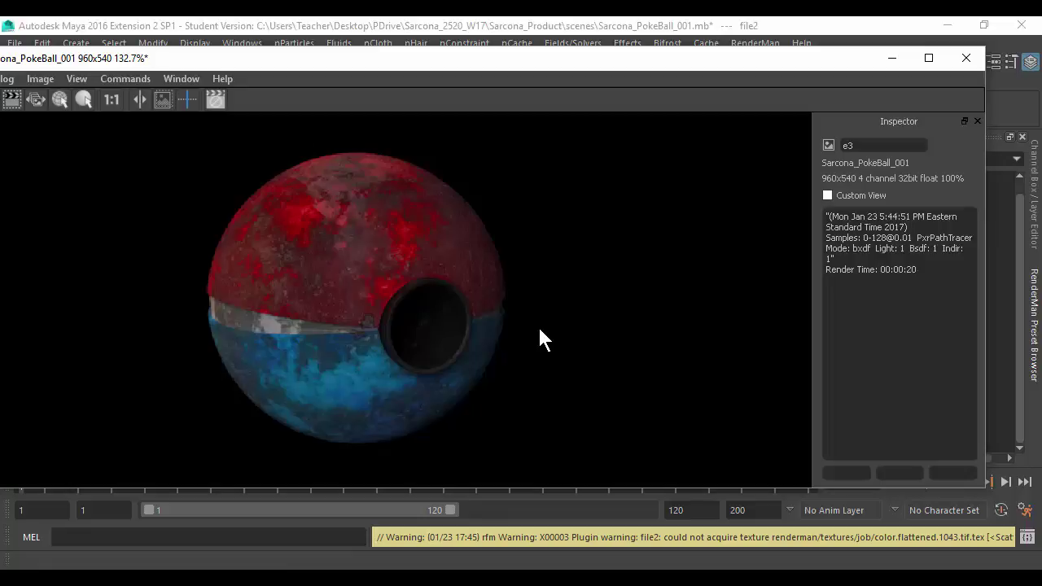
{"action": "key", "text": "Left"}
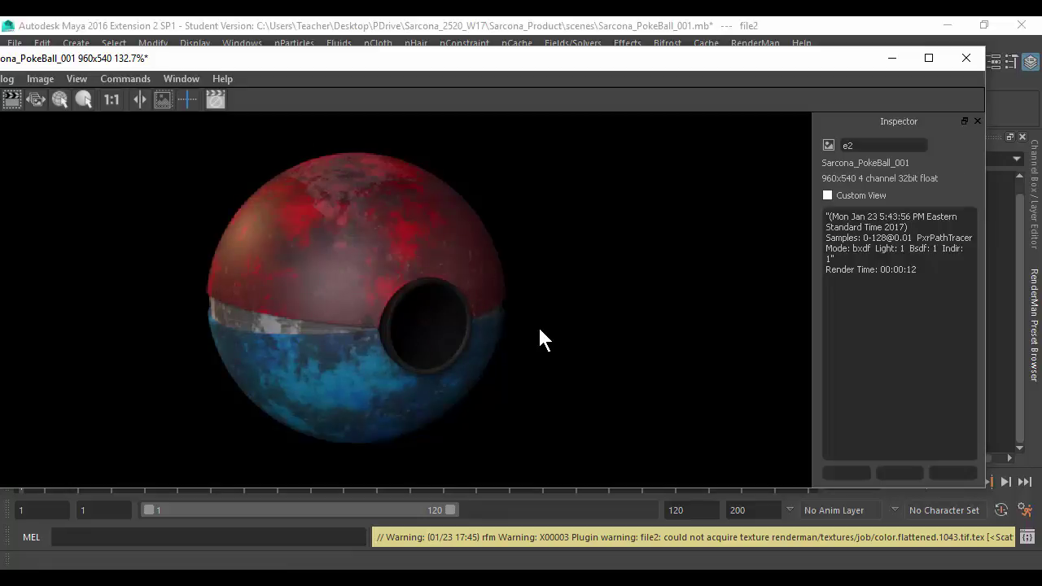
{"action": "key", "text": "Down"}
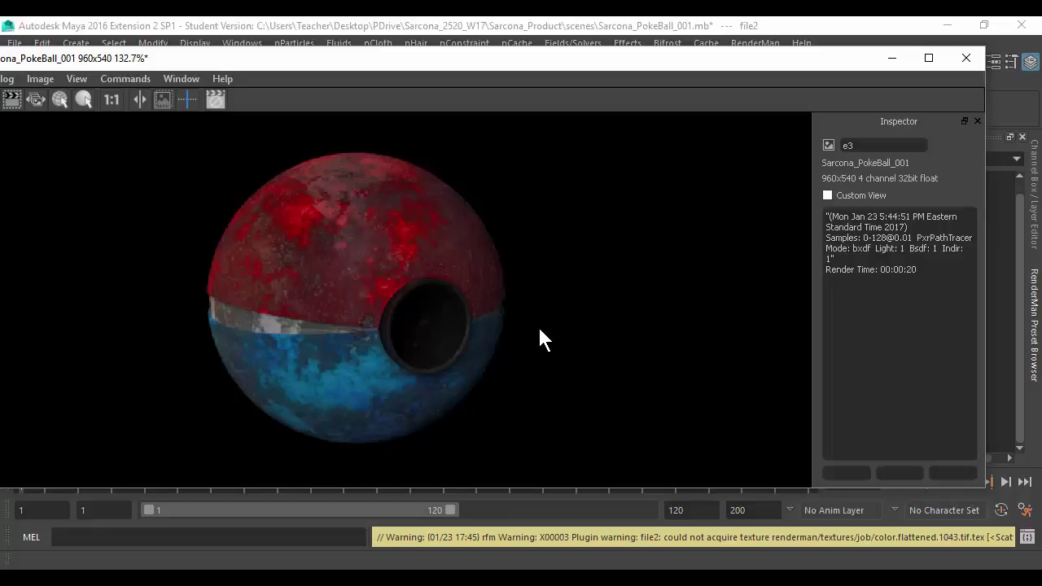
{"action": "left_click", "coordinate": [891, 58]}
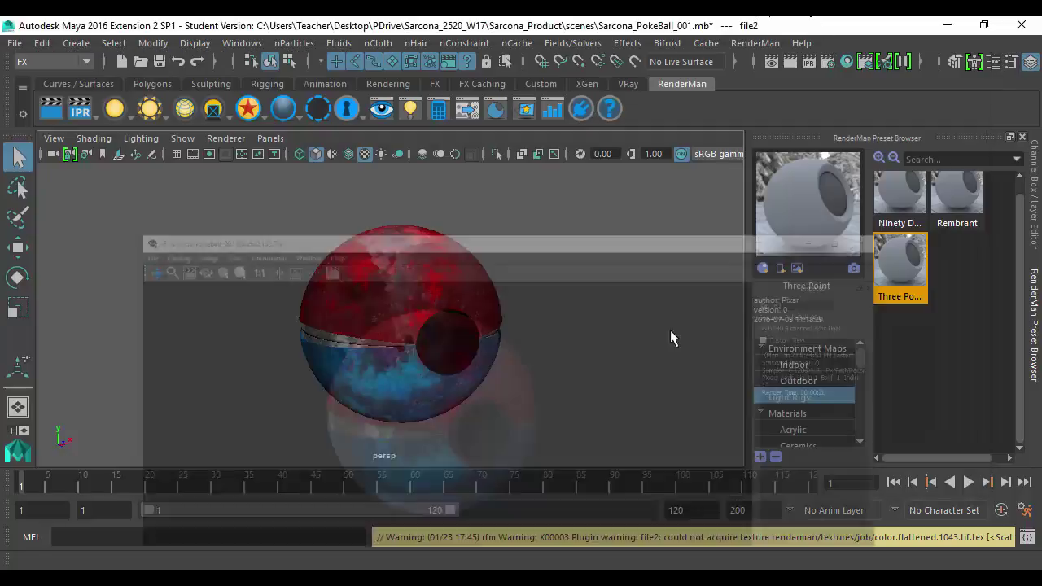
Switch to NukeX and open the recent comp PokeBall.nk
{"action": "left_click", "coordinate": [502, 519]}
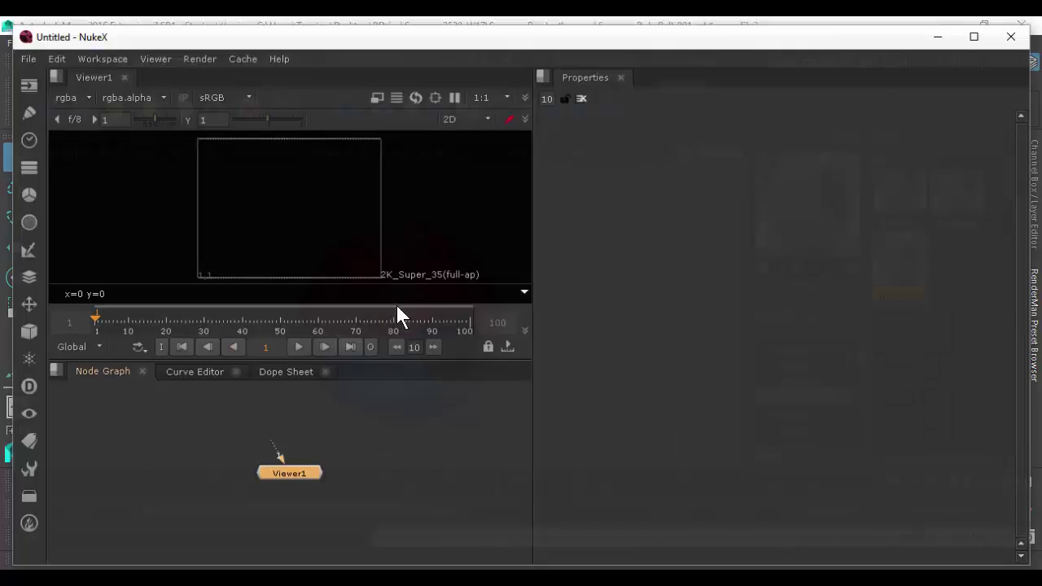
{"action": "left_click", "coordinate": [22, 50]}
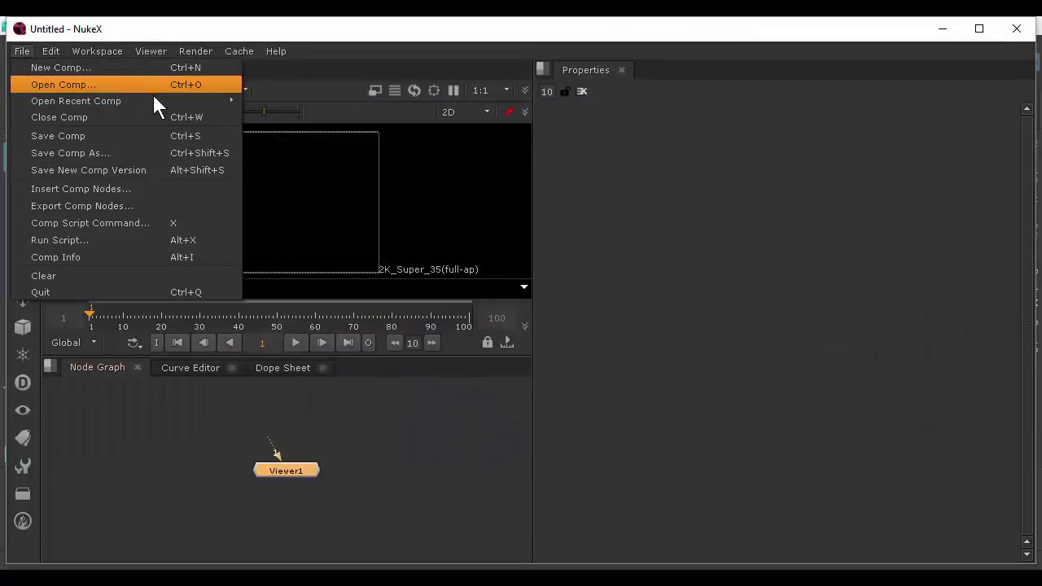
{"action": "left_click", "coordinate": [260, 102]}
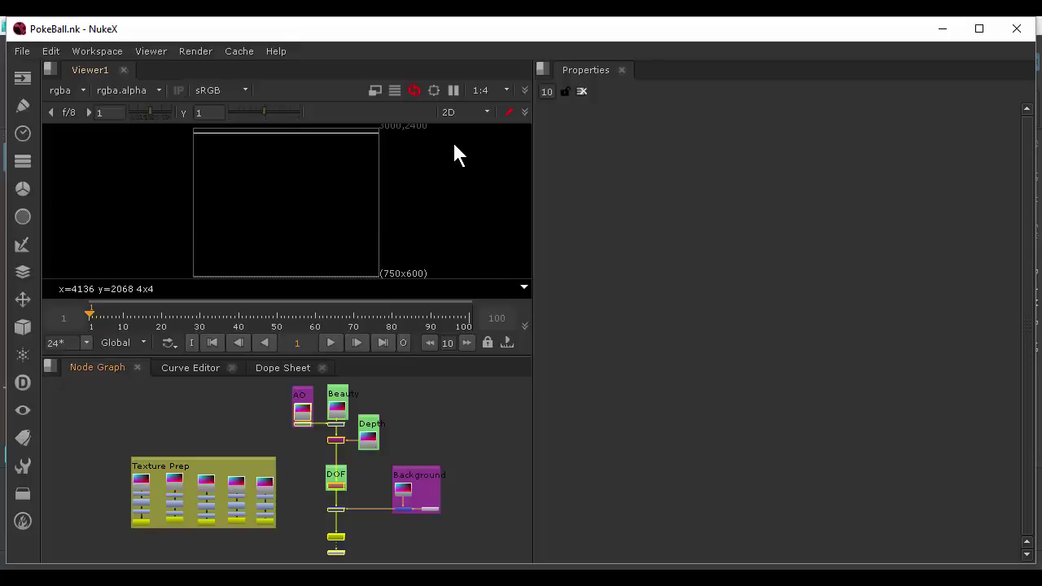
Lower the viewer's resolution to 1:16
{"action": "left_click", "coordinate": [486, 90]}
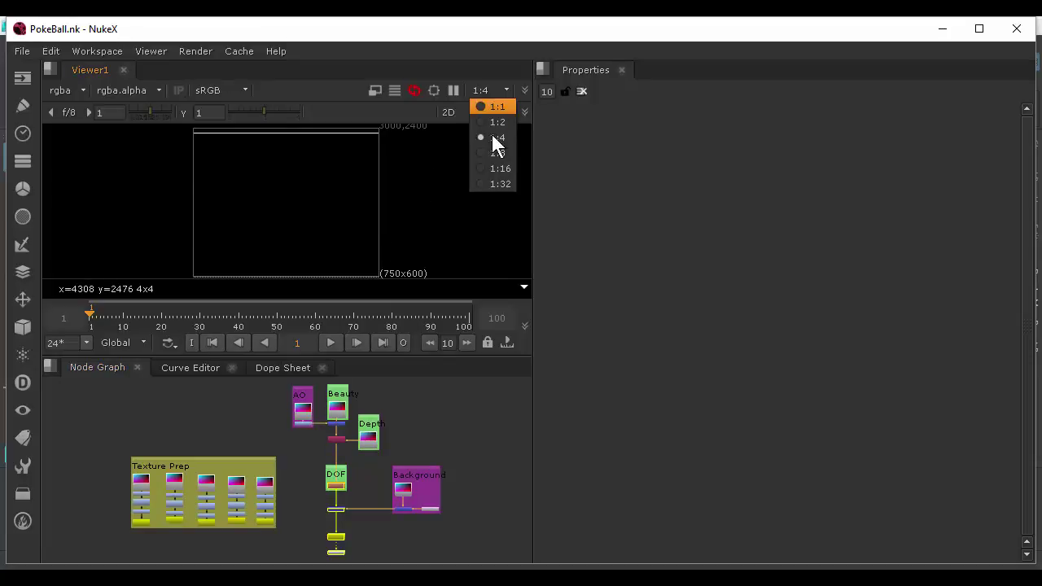
{"action": "left_click", "coordinate": [496, 155]}
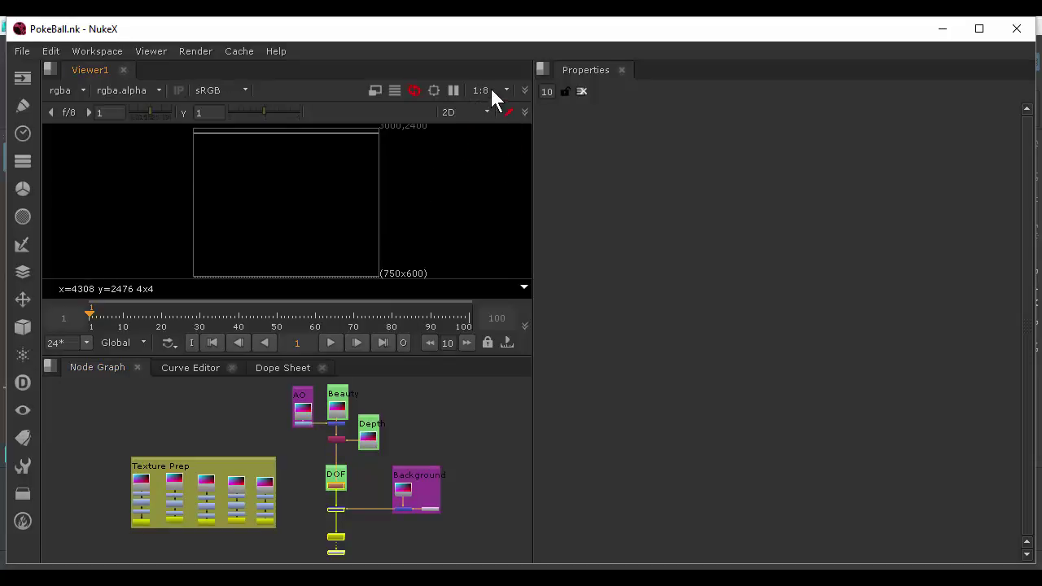
{"action": "left_click", "coordinate": [489, 88]}
{"action": "left_click", "coordinate": [491, 167]}
Enlarge the viewer pane in both directions and set its resolution to 1:4
{"action": "left_click_drag", "start_coordinate": [532, 210], "coordinate": [671, 211]}
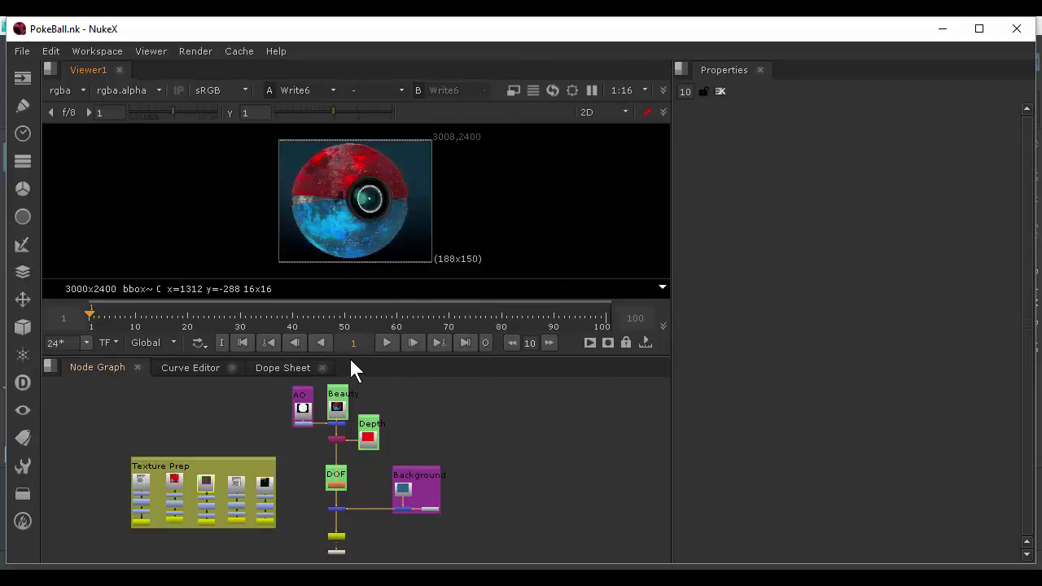
{"action": "left_click_drag", "start_coordinate": [350, 356], "coordinate": [353, 506]}
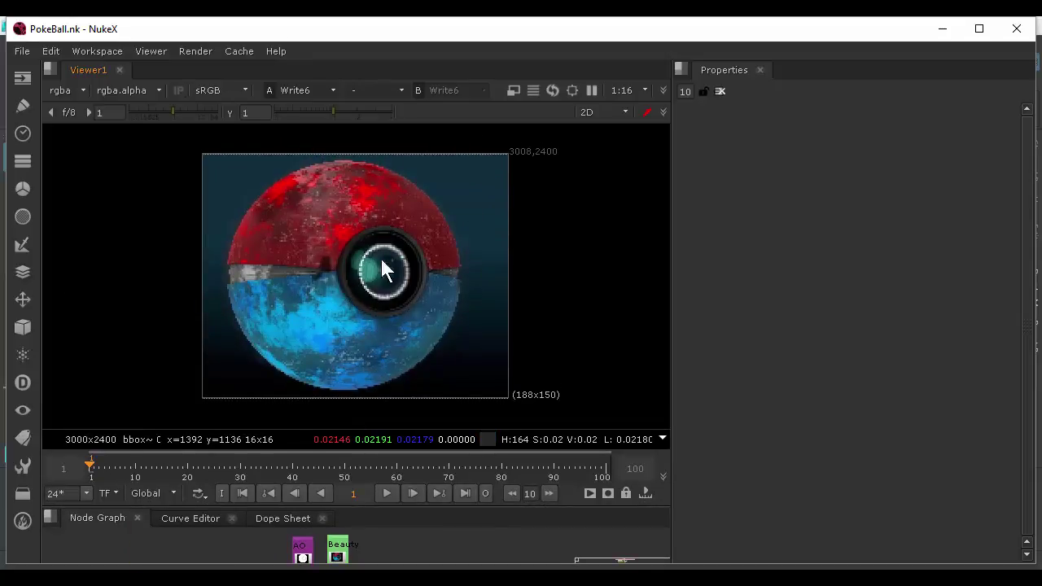
{"action": "left_click", "coordinate": [626, 91]}
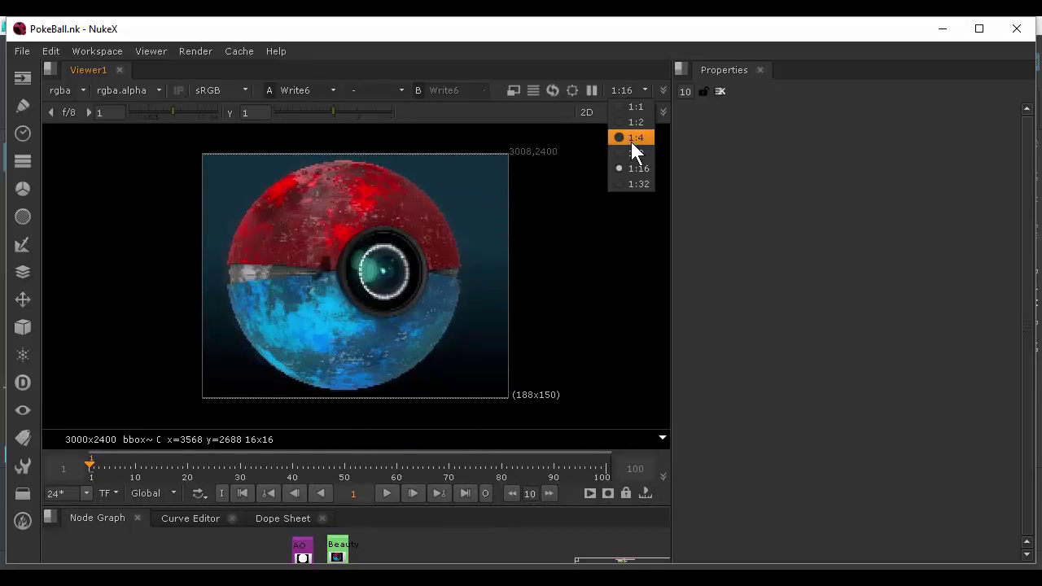
{"action": "left_click", "coordinate": [635, 138]}
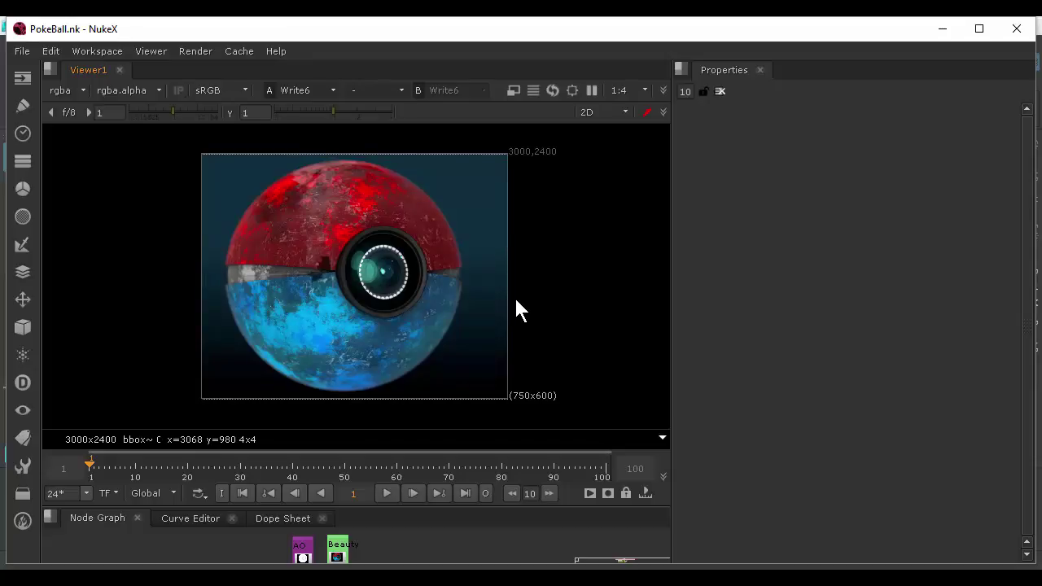
Switch back to Maya, reopen the top half's Mercury primary specular settings, and slightly adjust the edge color
{"action": "key", "text": "alt+Tab"}
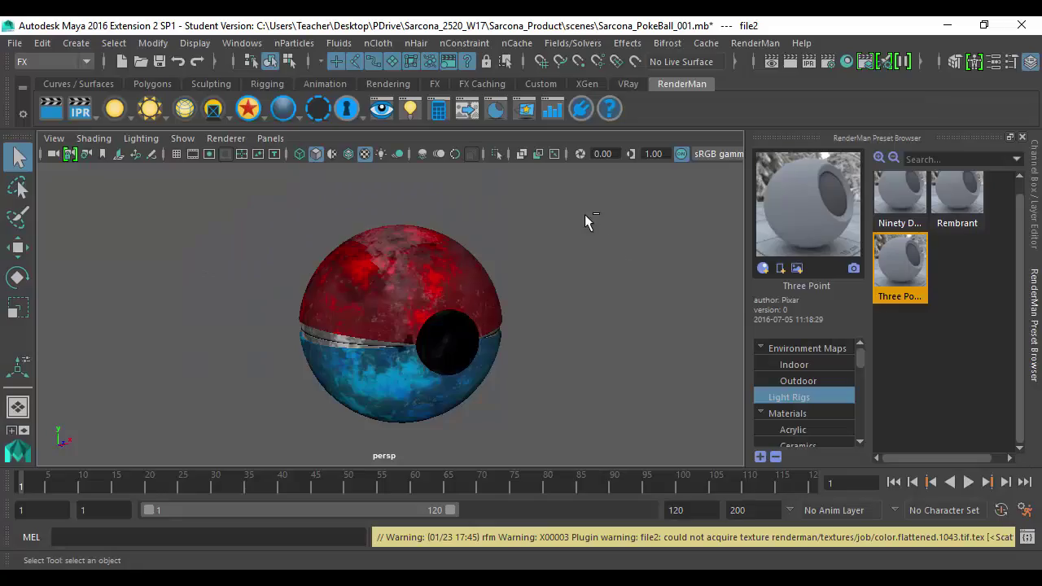
{"action": "key", "text": "ctrl+a"}
{"action": "left_click", "coordinate": [423, 281]}
{"action": "scroll", "coordinate": [626, 314], "scroll_direction": "up", "scroll_amount": 2}
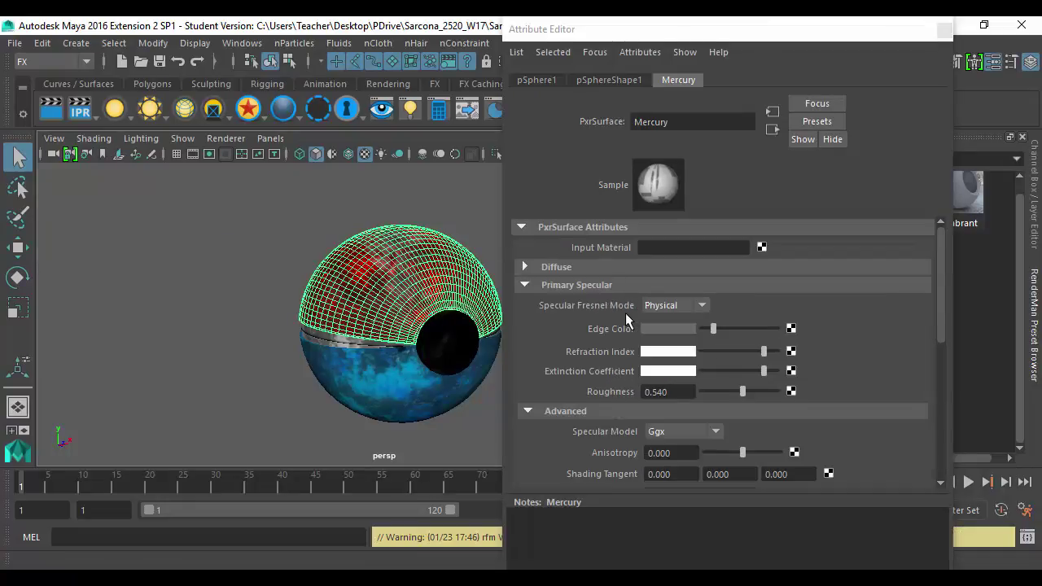
{"action": "left_click", "coordinate": [587, 284]}
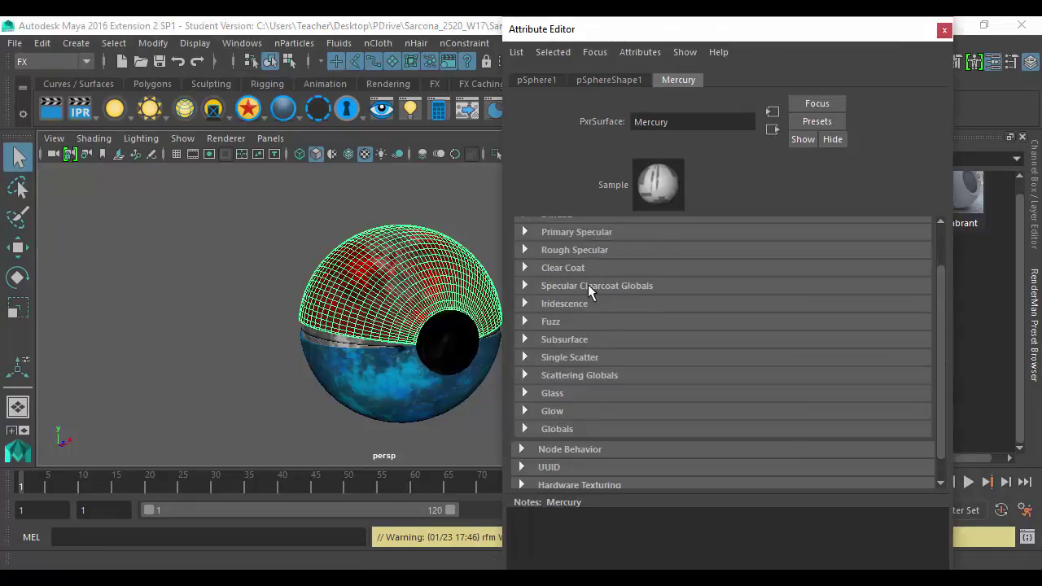
{"action": "left_click", "coordinate": [588, 284]}
{"action": "scroll", "coordinate": [587, 284], "scroll_direction": "up", "scroll_amount": 1}
{"action": "left_click", "coordinate": [586, 289]}
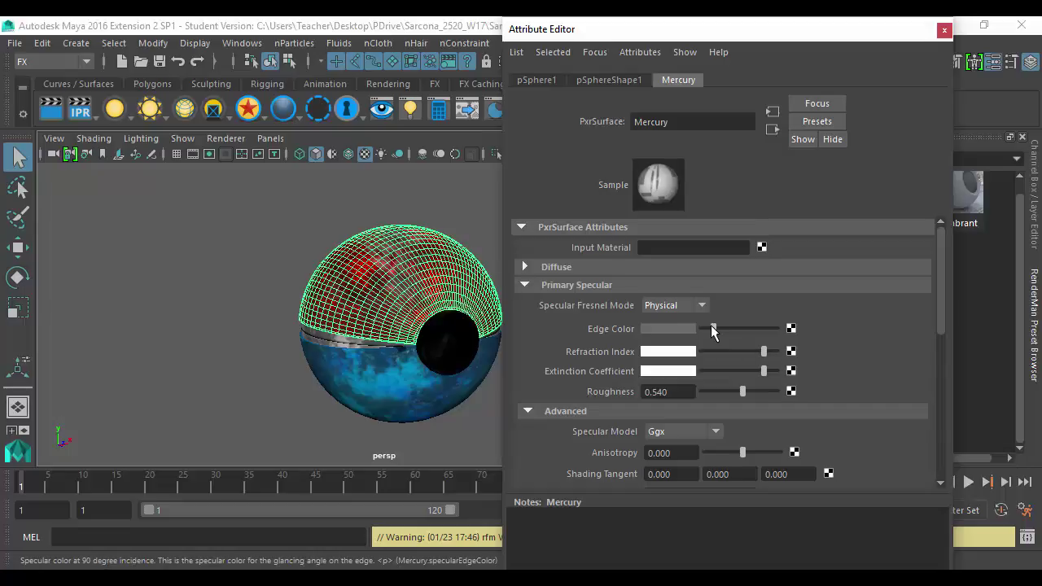
{"action": "mouse_move", "coordinate": [709, 328]}
{"action": "left_mouse_down"}
{"action": "mouse_move", "coordinate": [733, 325]}
{"action": "mouse_move", "coordinate": [714, 328]}
{"action": "left_mouse_up"}
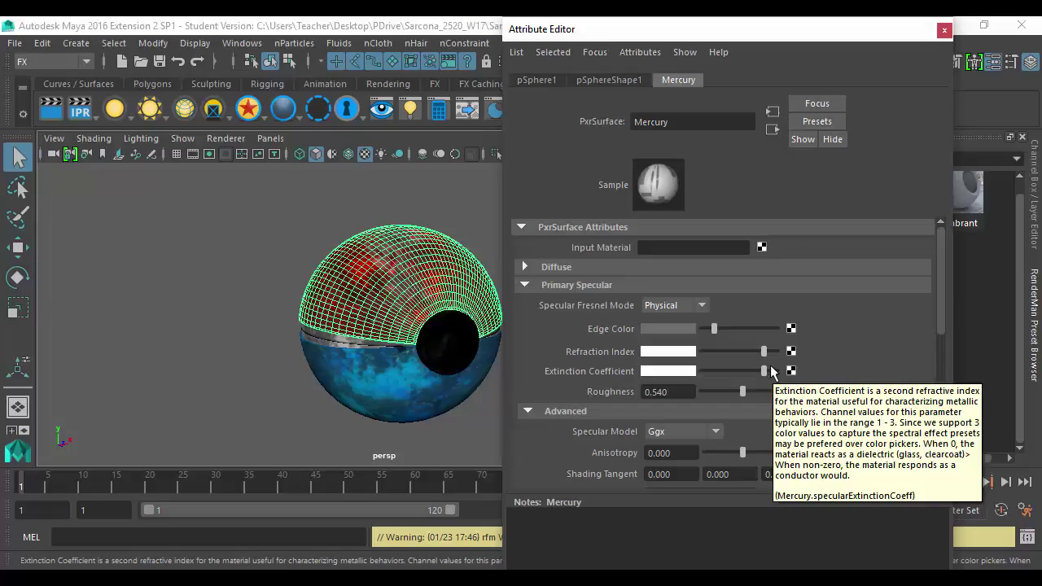
Compare the finished Poke Ball composite in NukeX with the latest Maya render, then minimize the render window
{"action": "left_click", "coordinate": [296, 218]}
{"action": "left_click_drag", "start_coordinate": [330, 287], "coordinate": [355, 304], "text": "alt"}
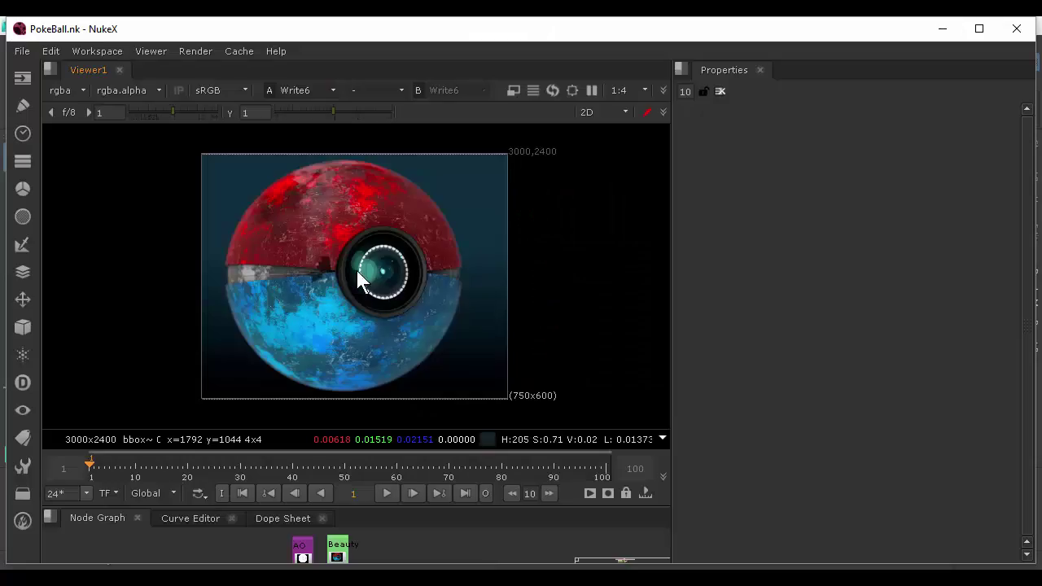
{"action": "scroll", "coordinate": [318, 220], "scroll_direction": "up", "scroll_amount": 2}
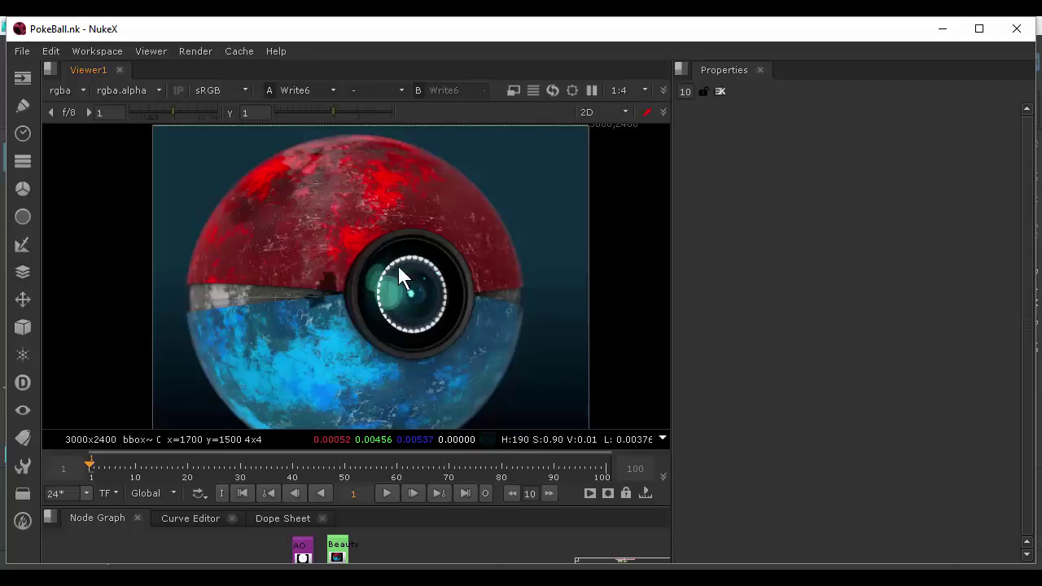
{"action": "scroll", "coordinate": [398, 259], "scroll_direction": "down", "scroll_amount": 2}
{"action": "key", "text": "alt+Tab"}
{"action": "key", "text": "alt+Tab"}
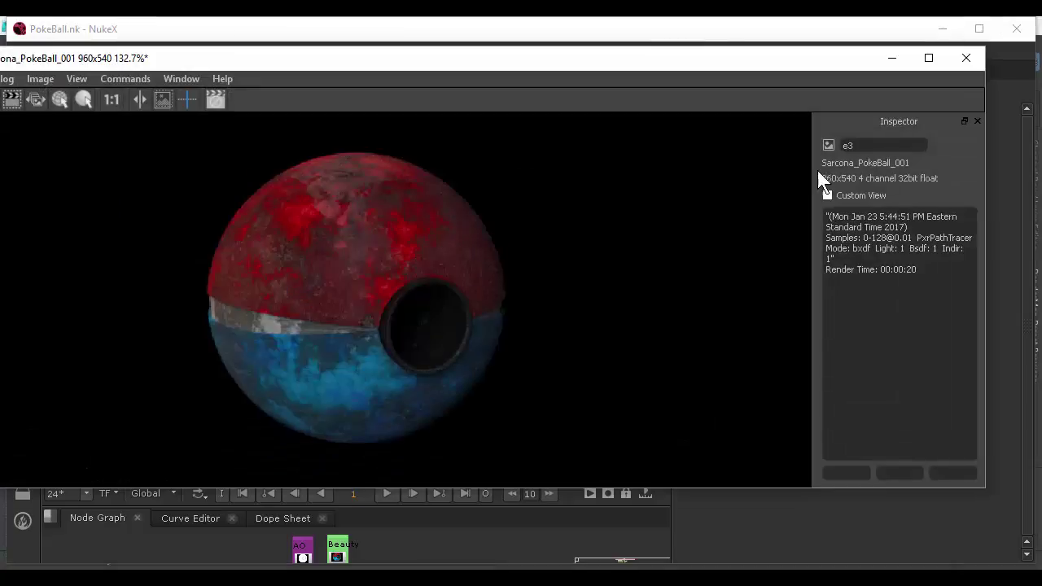
{"action": "left_click", "coordinate": [893, 58]}
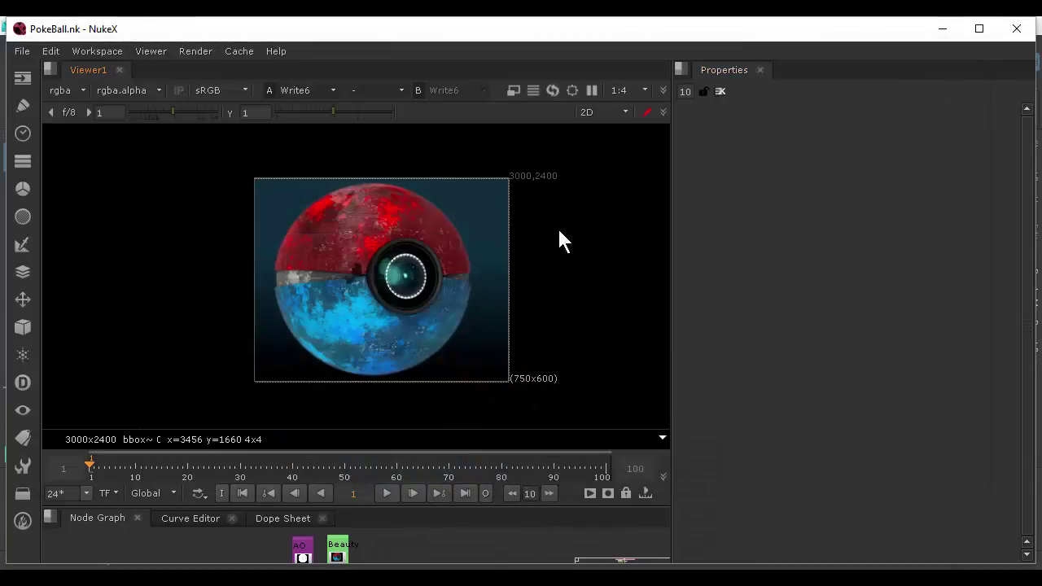
Return to Maya from NukeX, bring up the display layer list, and make the Test1 and layer1 layers visible
{"action": "left_click", "coordinate": [942, 31]}
{"action": "left_click", "coordinate": [940, 32]}
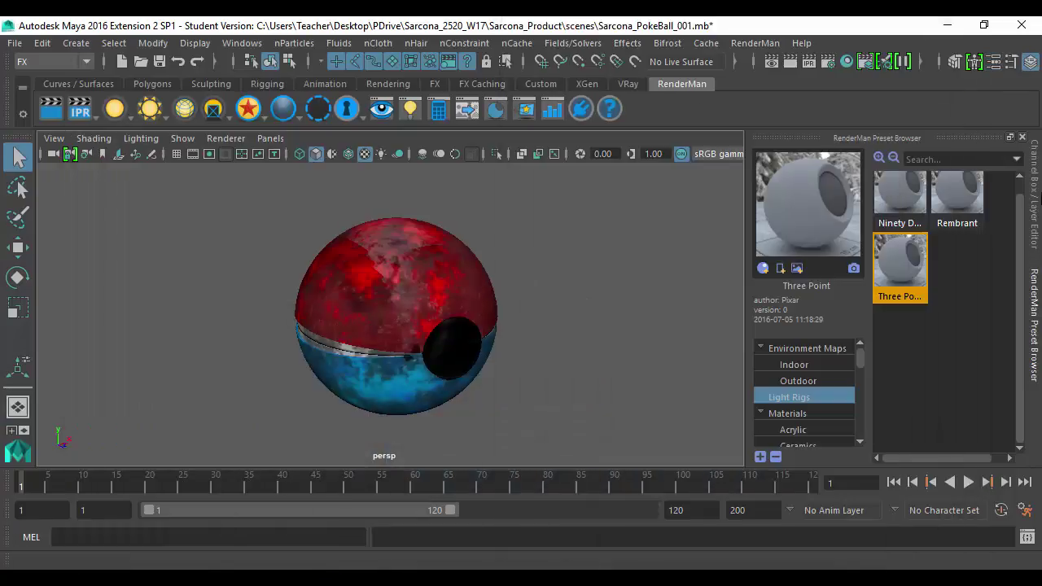
{"action": "left_click", "coordinate": [1035, 204]}
{"action": "left_click_drag", "start_coordinate": [943, 344], "coordinate": [933, 242]}
{"action": "left_click", "coordinate": [857, 322]}
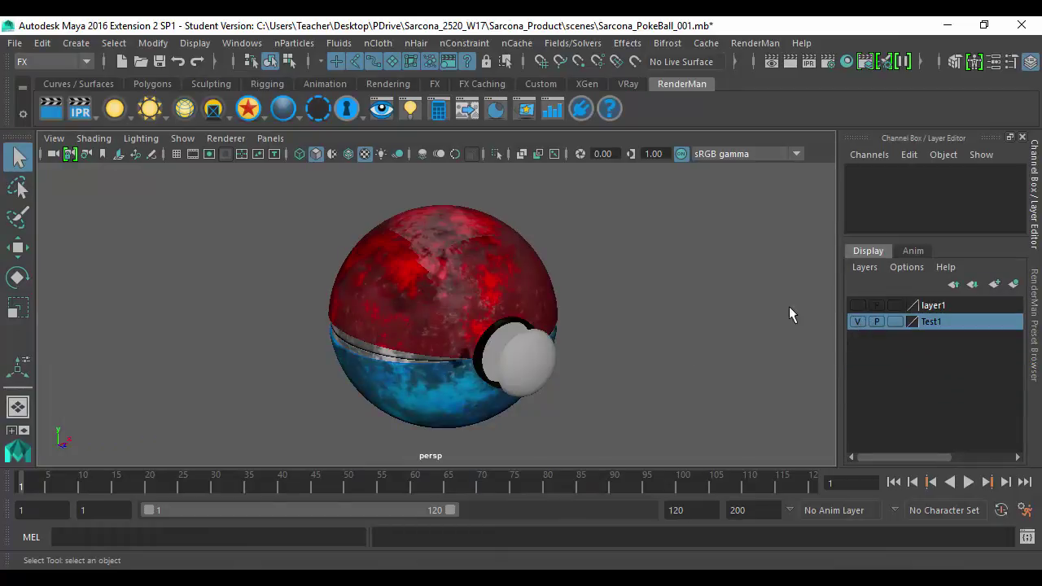
{"action": "left_click_drag", "start_coordinate": [523, 330], "coordinate": [578, 334], "text": "alt"}
{"action": "right_click_drag", "start_coordinate": [765, 346], "coordinate": [895, 347], "text": "alt"}
{"action": "middle_click_drag", "start_coordinate": [606, 286], "coordinate": [524, 279], "text": "alt"}
{"action": "left_click_drag", "start_coordinate": [525, 281], "coordinate": [457, 287], "text": "alt"}
{"action": "left_click", "coordinate": [456, 287]}
{"action": "left_click", "coordinate": [646, 294]}
Move the outer lens dome forward along Z to about 8.605, clear of the Poke Ball's button
{"action": "left_click_drag", "start_coordinate": [631, 295], "coordinate": [561, 324], "text": "alt"}
{"action": "left_click_drag", "start_coordinate": [718, 305], "coordinate": [403, 314], "text": "alt"}
{"action": "scroll", "coordinate": [386, 291], "scroll_direction": "up", "scroll_amount": 5}
{"action": "left_click", "coordinate": [212, 260]}
{"action": "key", "text": "w"}
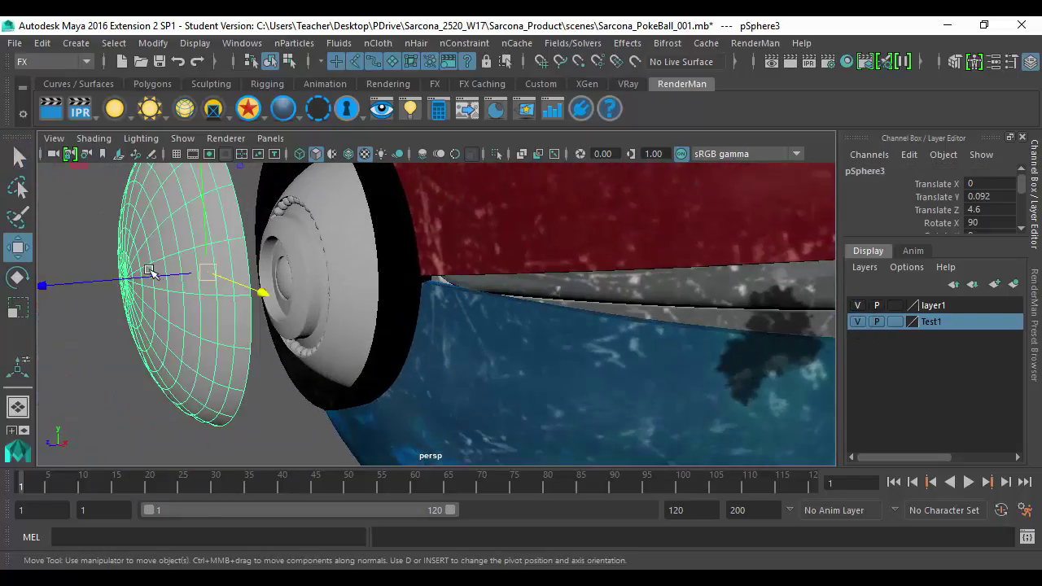
{"action": "left_click_drag", "start_coordinate": [118, 276], "coordinate": [11, 290]}
{"action": "scroll", "coordinate": [518, 331], "scroll_direction": "up", "scroll_amount": 4}
{"action": "left_click_drag", "start_coordinate": [342, 334], "coordinate": [616, 272], "text": "alt"}
{"action": "scroll", "coordinate": [478, 272], "scroll_direction": "up", "scroll_amount": 1}
{"action": "scroll", "coordinate": [478, 272], "scroll_direction": "down", "scroll_amount": 5}
{"action": "middle_click_drag", "start_coordinate": [545, 353], "coordinate": [655, 409]}
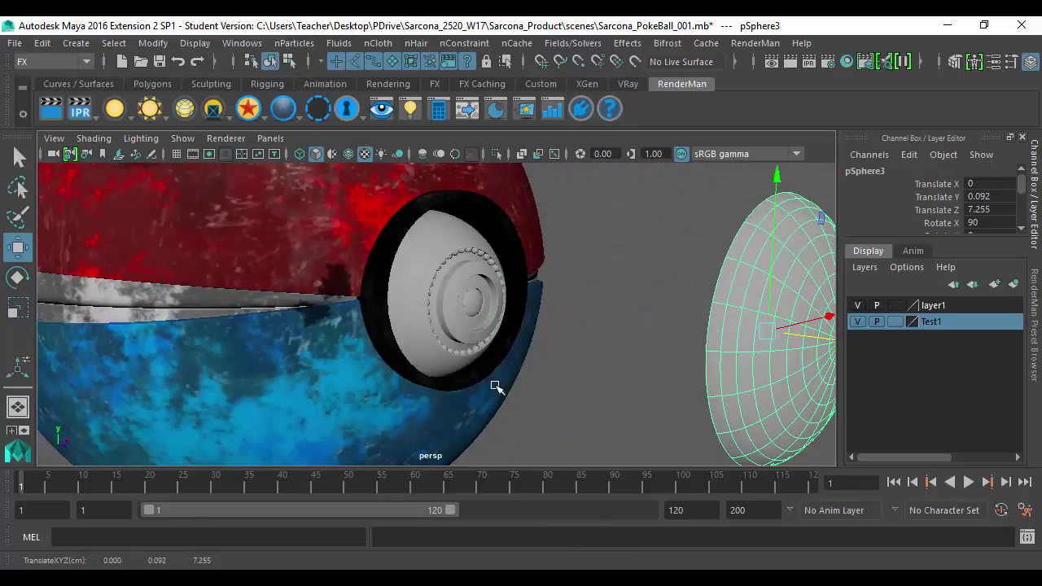
{"action": "middle_click_drag", "start_coordinate": [496, 386], "coordinate": [630, 382]}
Select the ring of small beads around the button with the help of wireframe display, excluding the centre sphere, and restore textured shading
{"action": "left_click_drag", "start_coordinate": [538, 325], "coordinate": [583, 323], "text": "alt"}
{"action": "left_click", "coordinate": [481, 260]}
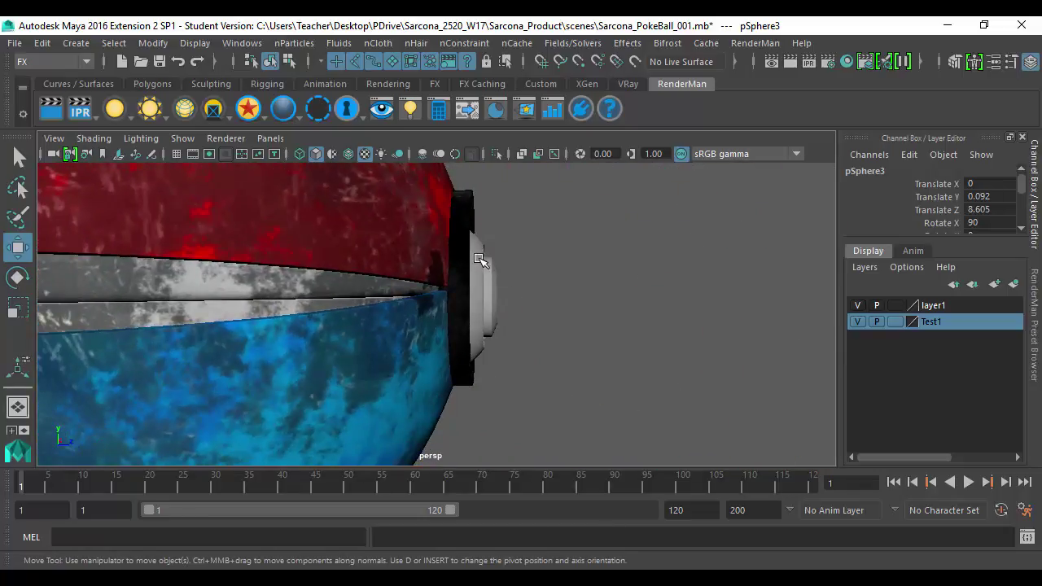
{"action": "key", "text": "4"}
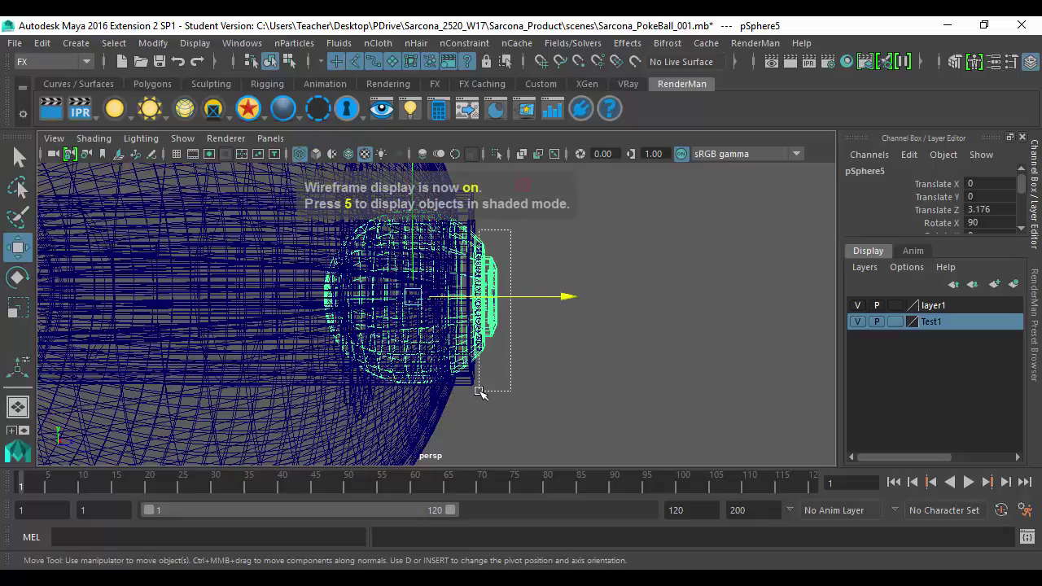
{"action": "left_click", "coordinate": [488, 358]}
{"action": "mouse_move", "coordinate": [547, 280]}
{"action": "left_mouse_down", "text": "alt"}
{"action": "mouse_move", "coordinate": [295, 295]}
{"action": "mouse_move", "coordinate": [530, 332]}
{"action": "left_mouse_up", "text": "alt"}
{"action": "key", "text": "6"}
{"action": "key", "text": "super"}
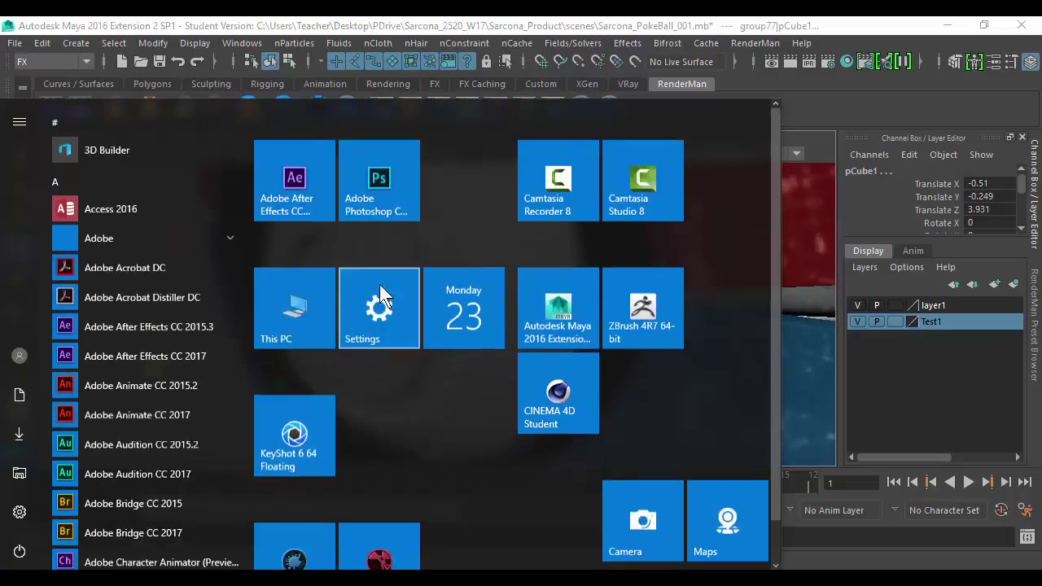
{"action": "key", "text": "super"}
{"action": "left_click_drag", "start_coordinate": [407, 306], "coordinate": [453, 314], "text": "alt"}
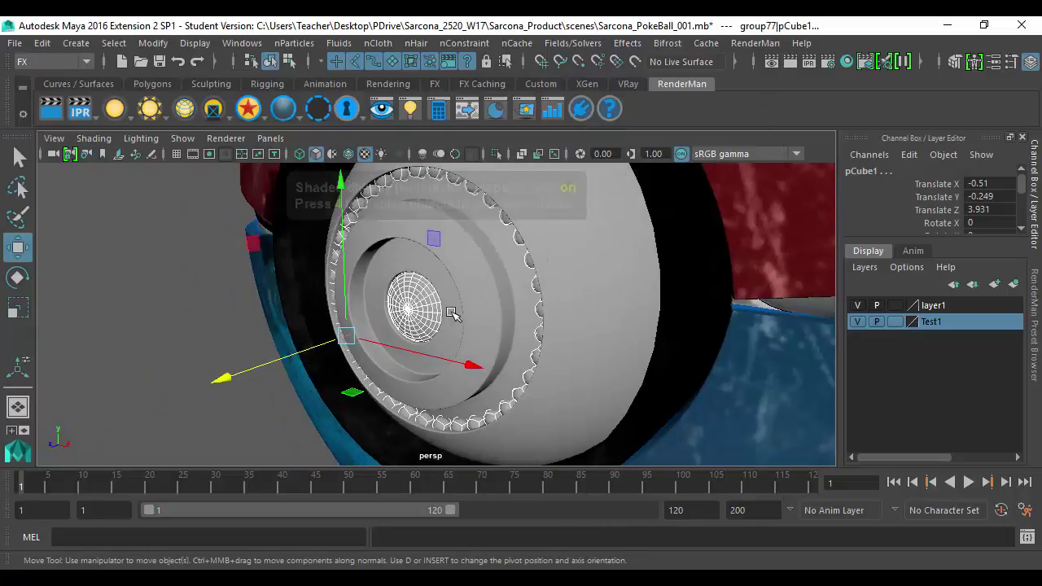
{"action": "left_click", "coordinate": [420, 302], "text": "shift"}
{"action": "key", "text": "space"}
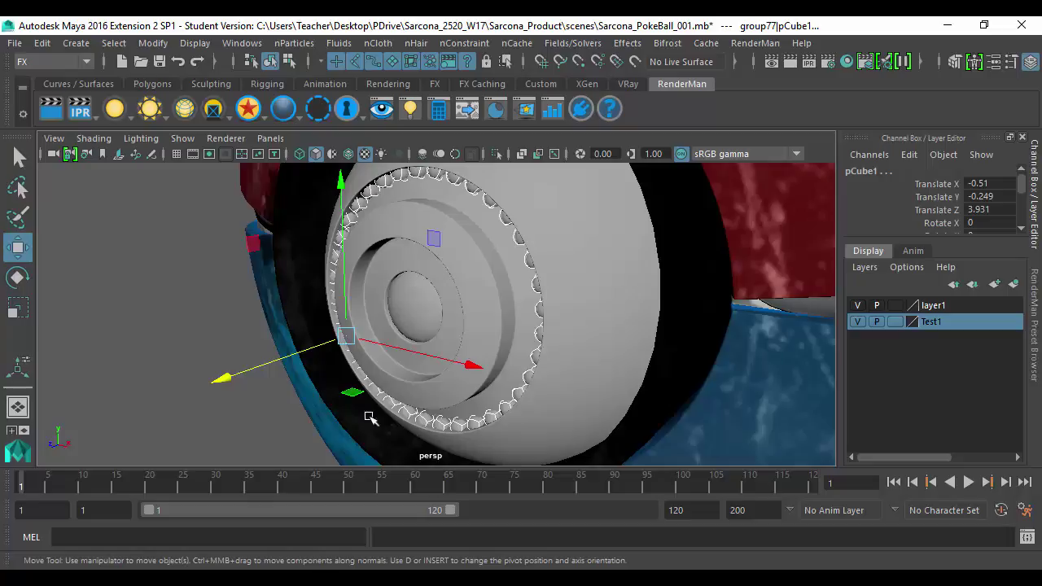
Create a RenderMan PxrMeshLight from the selected beads and check the glowing ring in the NukeX composite
{"action": "left_click", "coordinate": [754, 42]}
{"action": "mouse_move", "coordinate": [808, 206]}
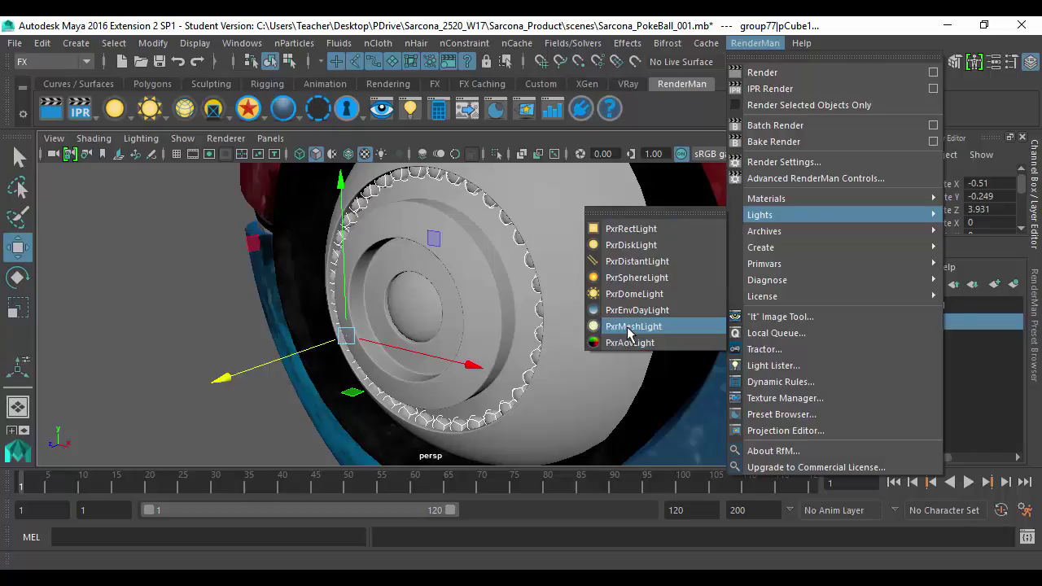
{"action": "left_click", "coordinate": [629, 327]}
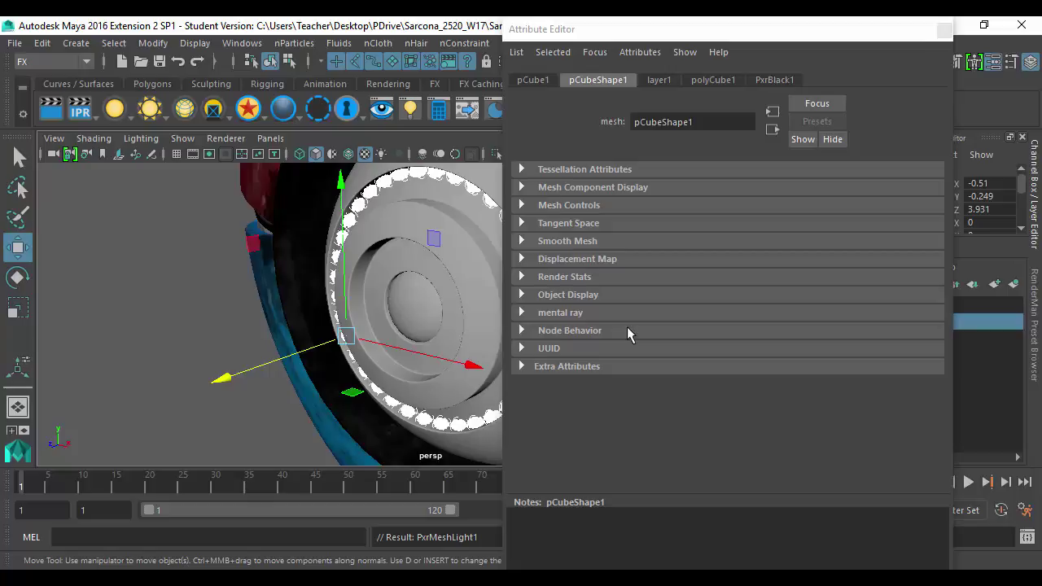
{"action": "key", "text": "alt+Tab"}
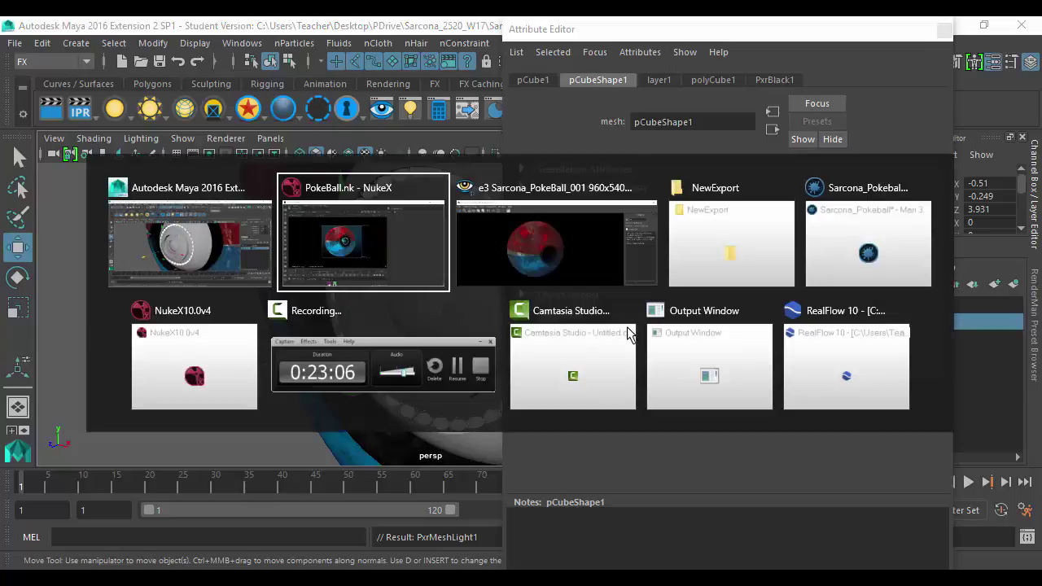
{"action": "scroll", "coordinate": [379, 268], "scroll_direction": "up", "scroll_amount": 3}
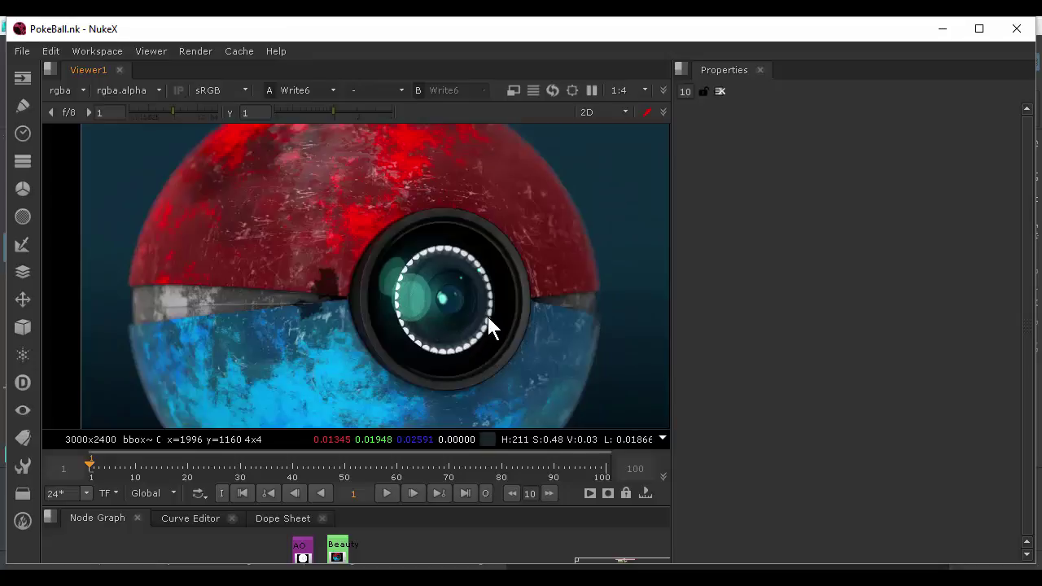
{"action": "key", "text": "alt+Tab"}
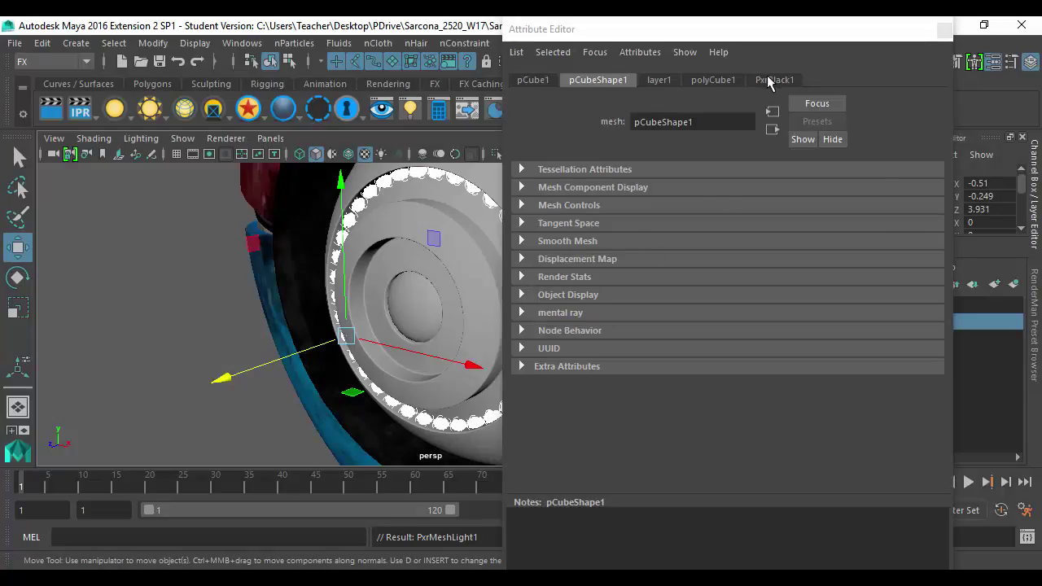
Open the bead ring's mesh light settings through its PxrBlack material and set the light color to bright sky blue
{"action": "left_click", "coordinate": [767, 82]}
{"action": "left_click", "coordinate": [418, 171]}
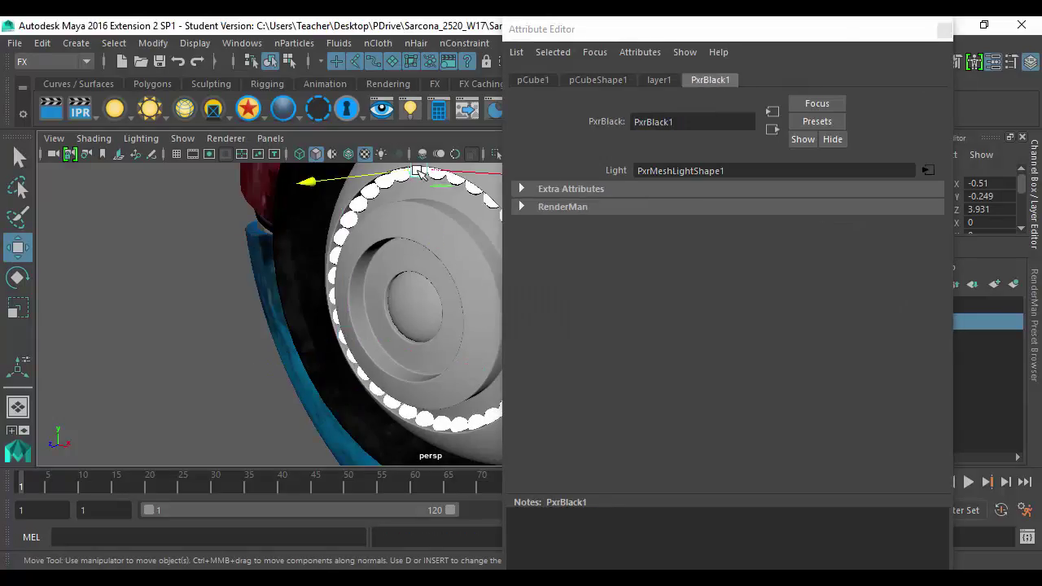
{"action": "left_click", "coordinate": [589, 189]}
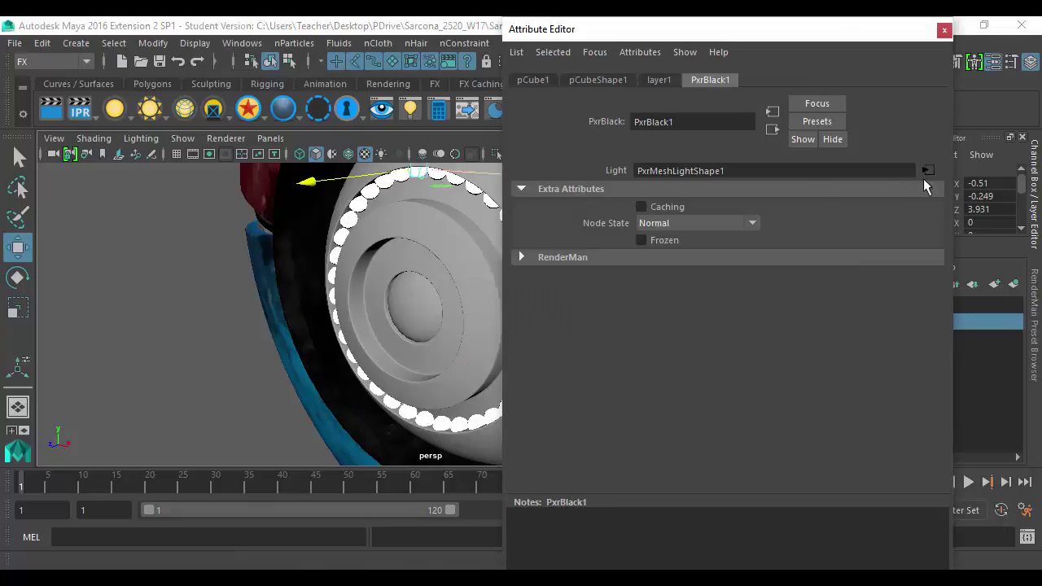
{"action": "left_click", "coordinate": [928, 171]}
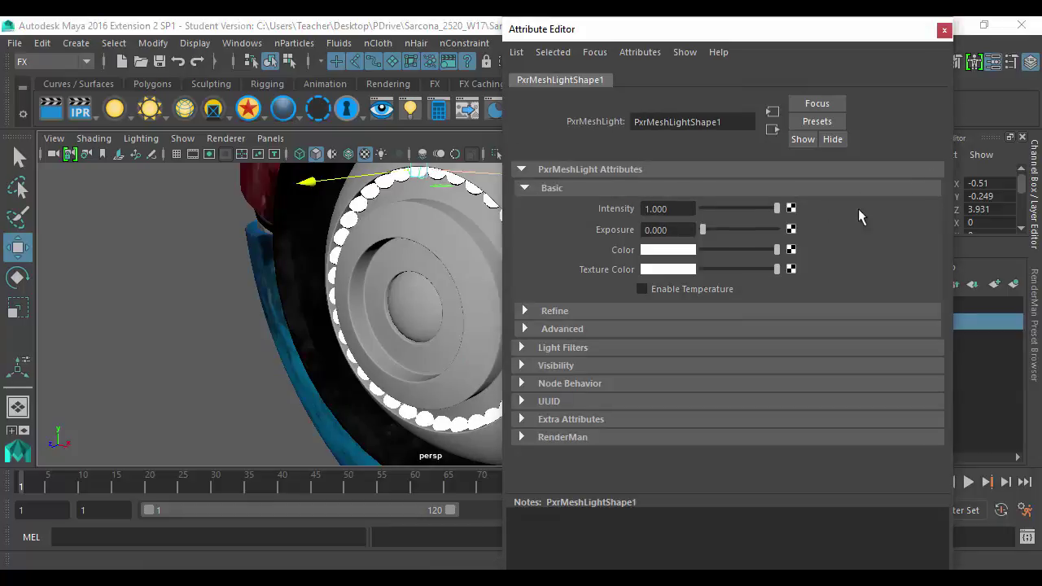
{"action": "left_click", "coordinate": [659, 254]}
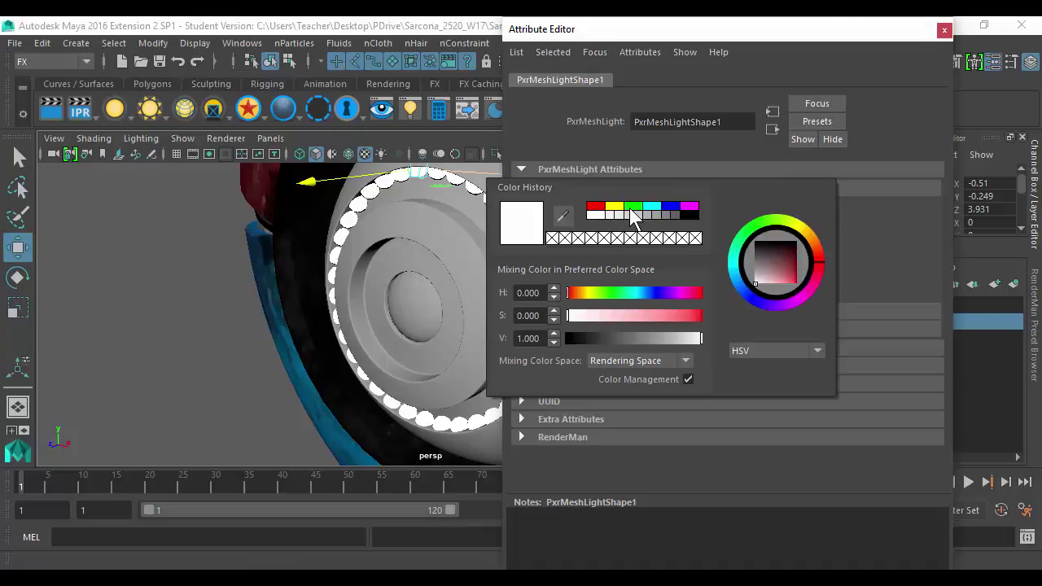
{"action": "left_click", "coordinate": [631, 207]}
{"action": "left_click_drag", "start_coordinate": [658, 292], "coordinate": [648, 293]}
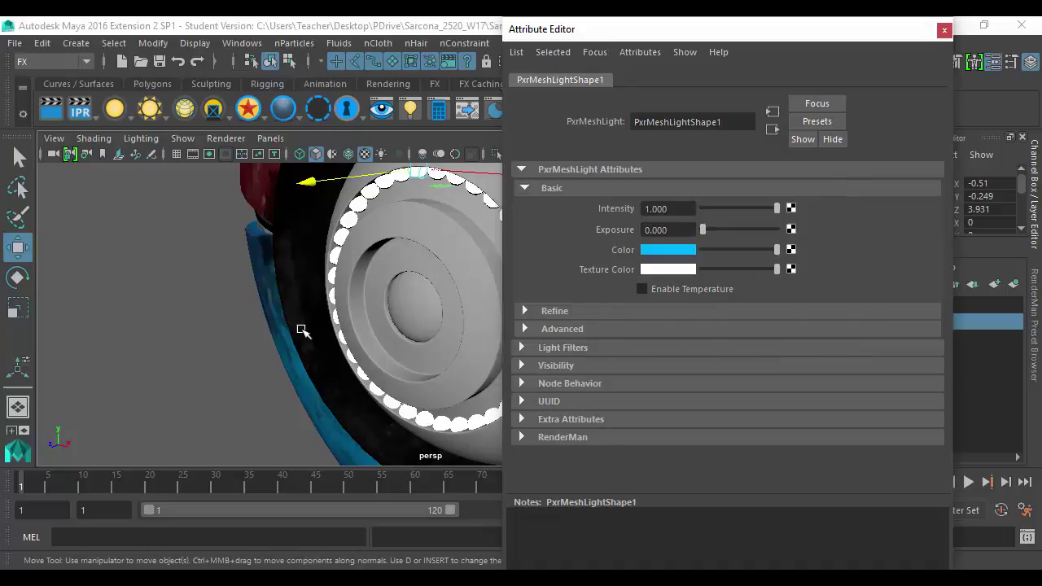
Move the Attribute Editor aside to uncover the button and select the inner lens sphere behind the bead ring
{"action": "left_click_drag", "start_coordinate": [309, 343], "coordinate": [399, 330], "text": "alt"}
{"action": "right_click_drag", "start_coordinate": [400, 330], "coordinate": [295, 330], "text": "alt"}
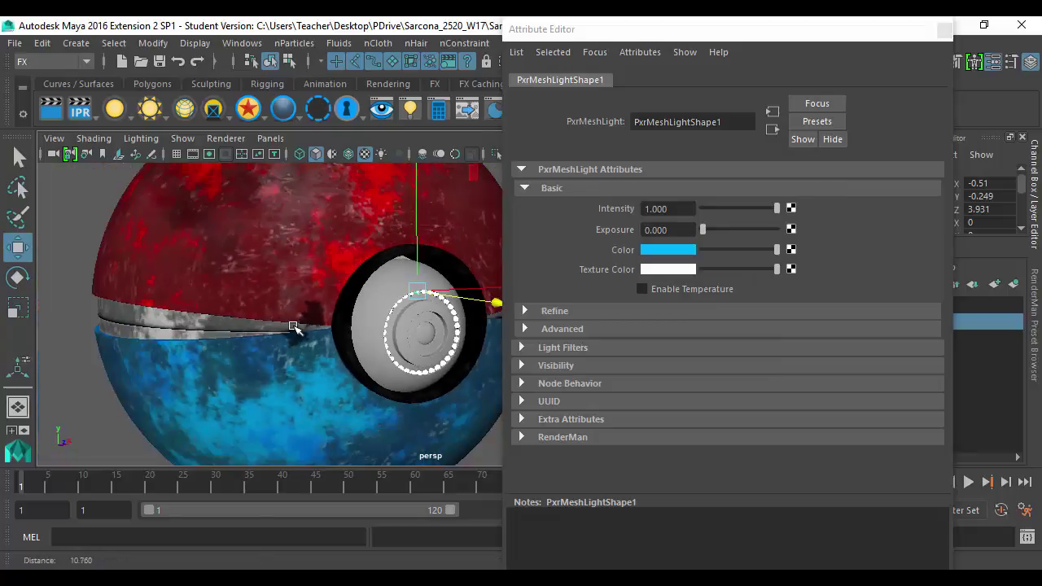
{"action": "left_click_drag", "start_coordinate": [296, 331], "coordinate": [276, 313], "text": "alt"}
{"action": "middle_click_drag", "start_coordinate": [287, 305], "coordinate": [288, 280], "text": "alt"}
{"action": "left_click_drag", "start_coordinate": [342, 236], "coordinate": [418, 232], "text": "alt"}
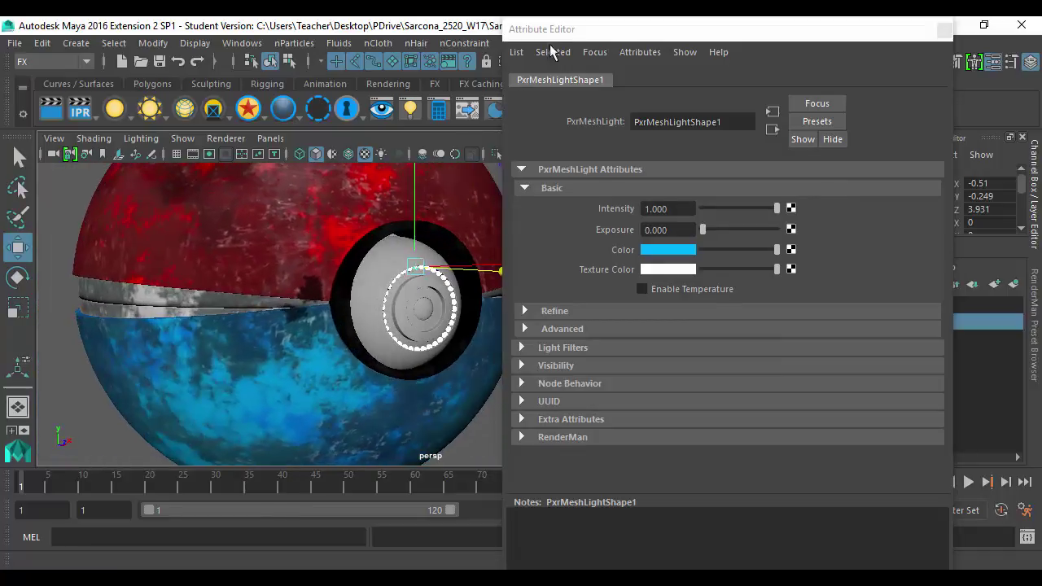
{"action": "left_click_drag", "start_coordinate": [554, 29], "coordinate": [654, 35]}
{"action": "right_click_drag", "start_coordinate": [454, 293], "coordinate": [514, 298], "text": "alt"}
{"action": "left_click", "coordinate": [320, 220]}
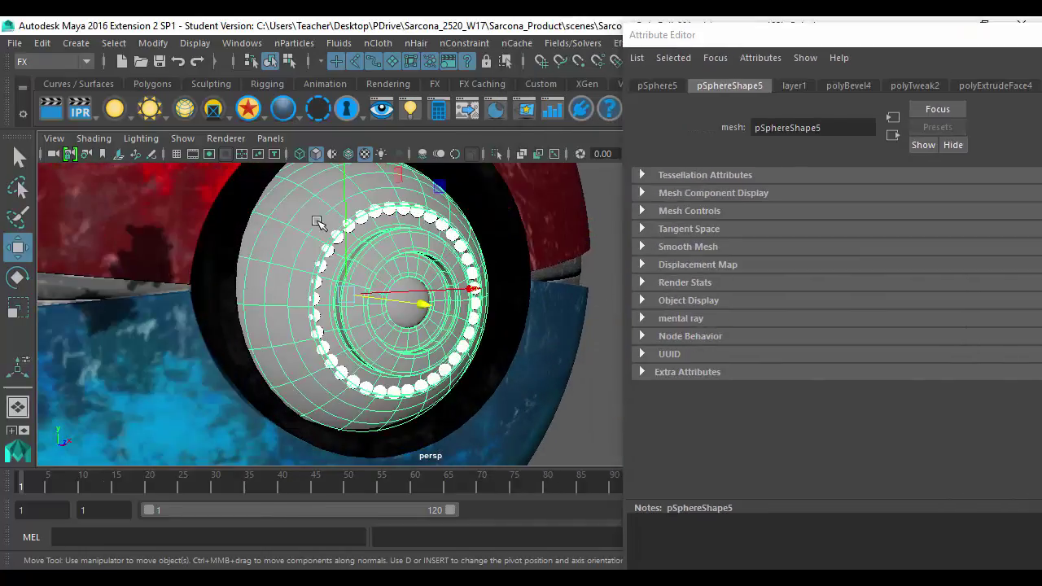
Move the Attribute Editor out of the way and open the RenderMan Preset Browser
{"action": "key", "text": "space"}
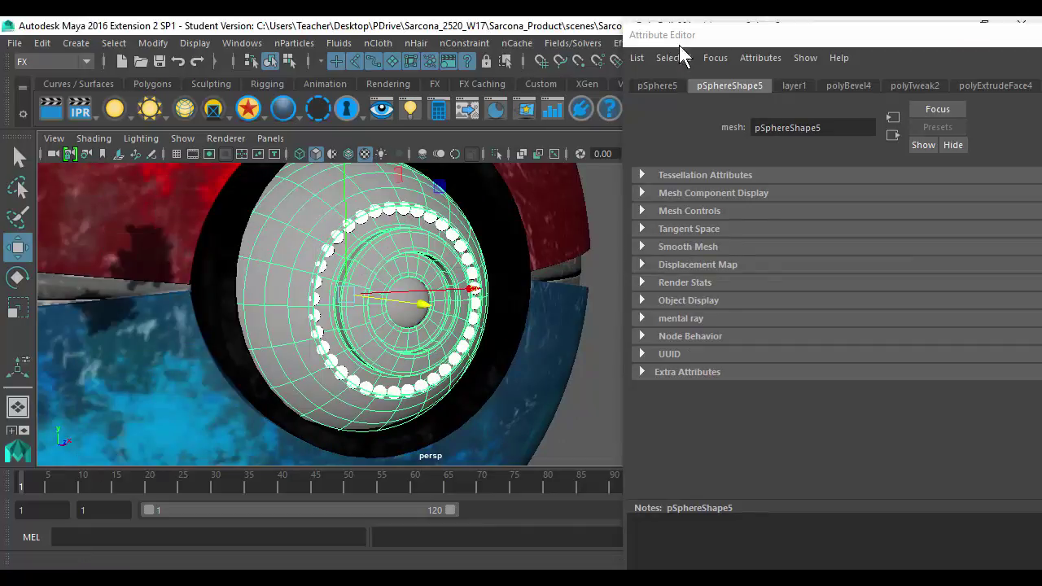
{"action": "left_click_drag", "start_coordinate": [679, 37], "coordinate": [814, 113]}
{"action": "left_click", "coordinate": [756, 43]}
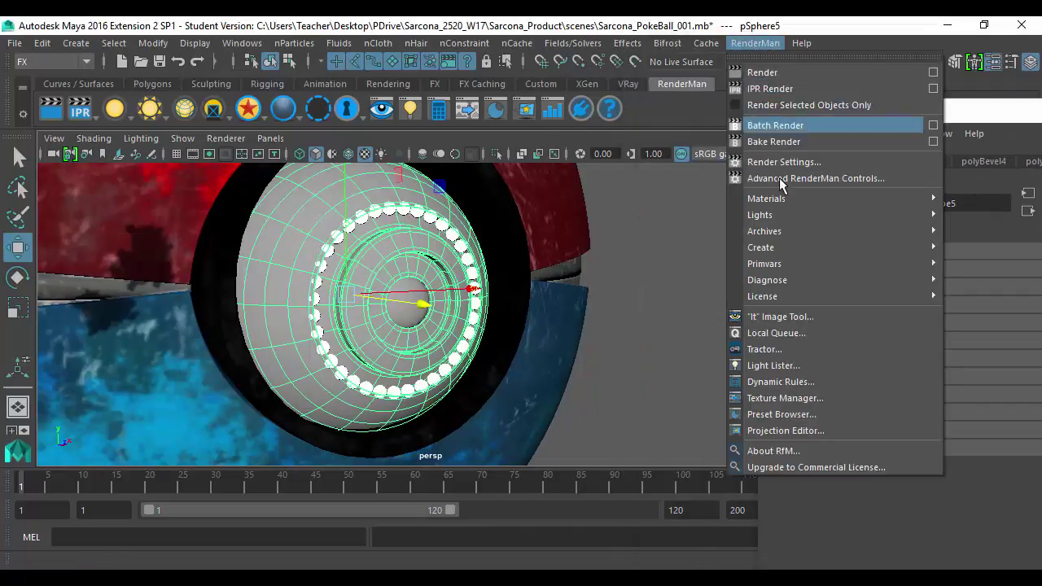
{"action": "mouse_move", "coordinate": [774, 202]}
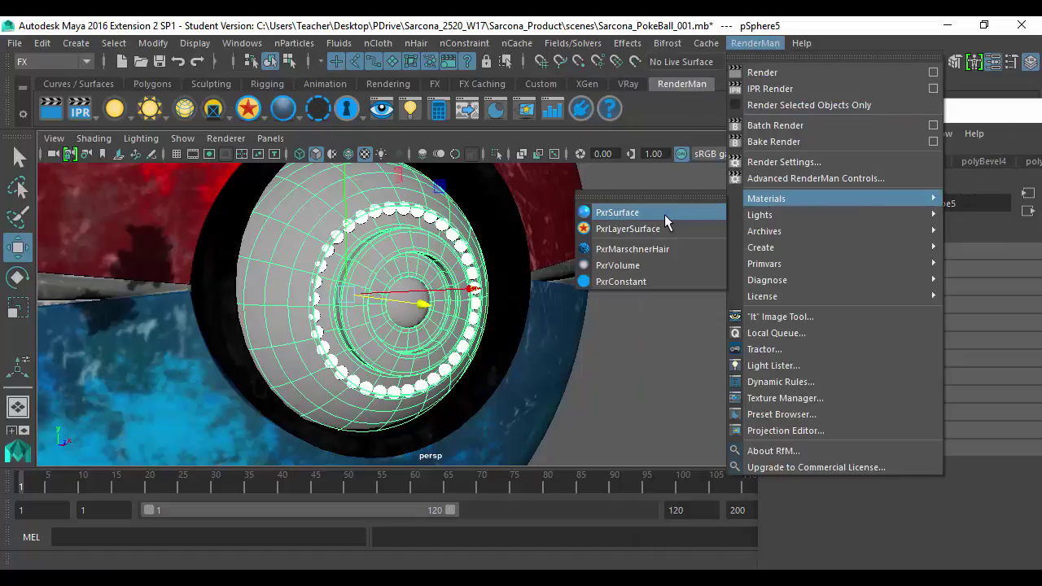
{"action": "left_click_drag", "start_coordinate": [992, 119], "coordinate": [274, 348]}
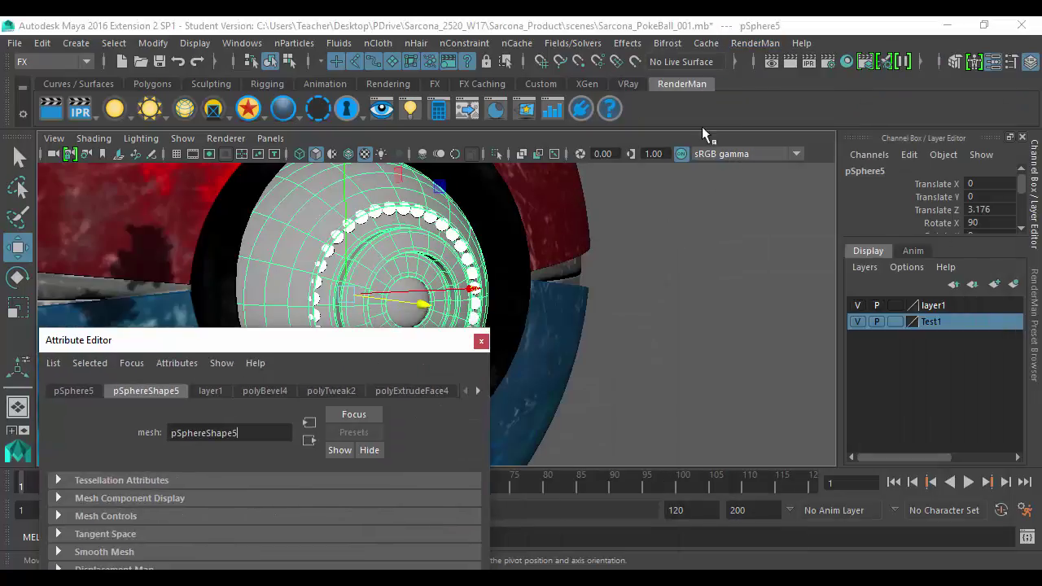
{"action": "left_click", "coordinate": [468, 111]}
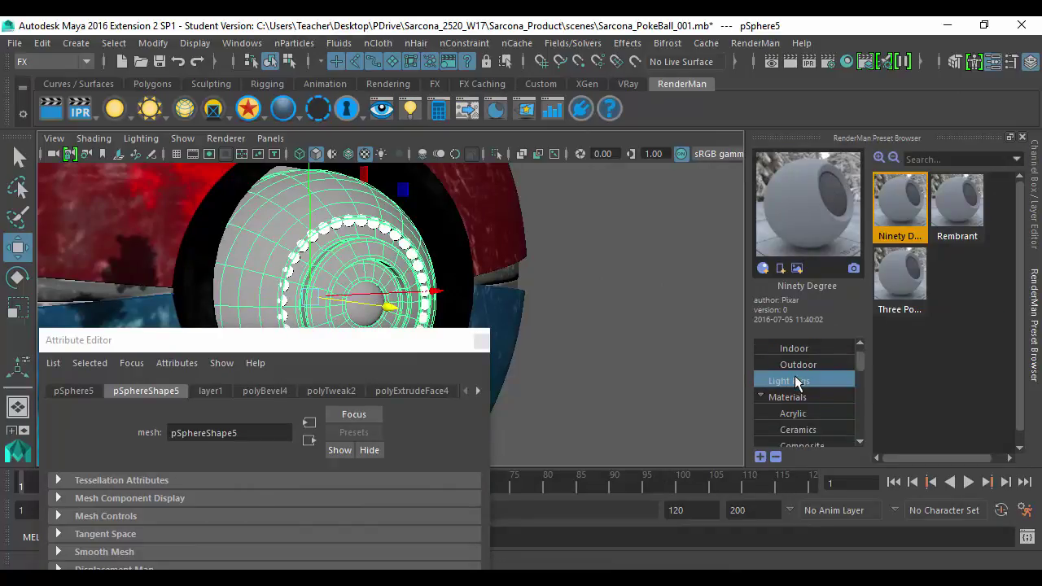
Import the black-soft-plastic preset from the matte plastics and assign it to the selected lens body sphere
{"action": "scroll", "coordinate": [797, 385], "scroll_direction": "down", "scroll_amount": 2}
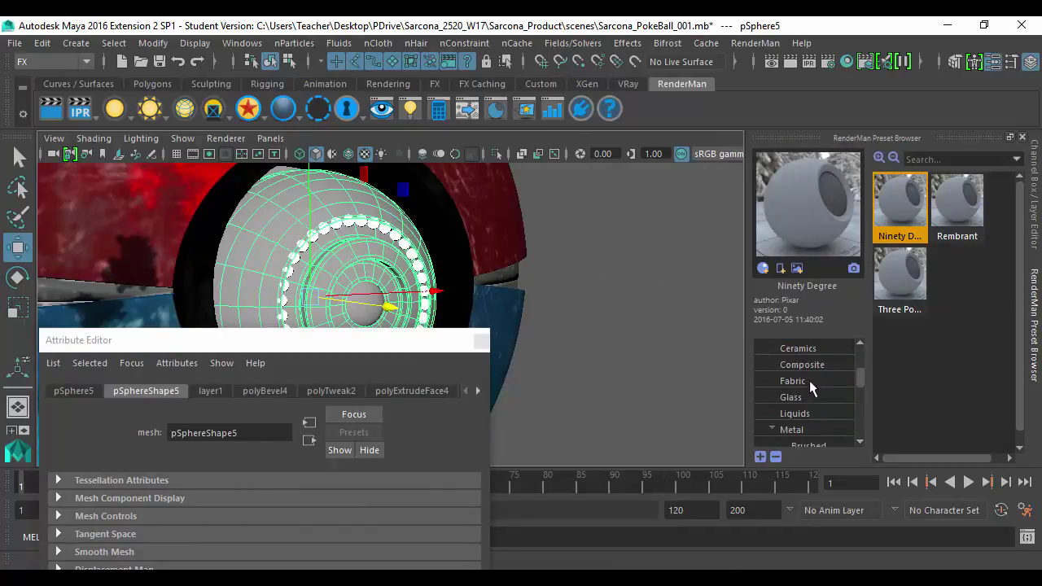
{"action": "scroll", "coordinate": [809, 382], "scroll_direction": "down", "scroll_amount": 4}
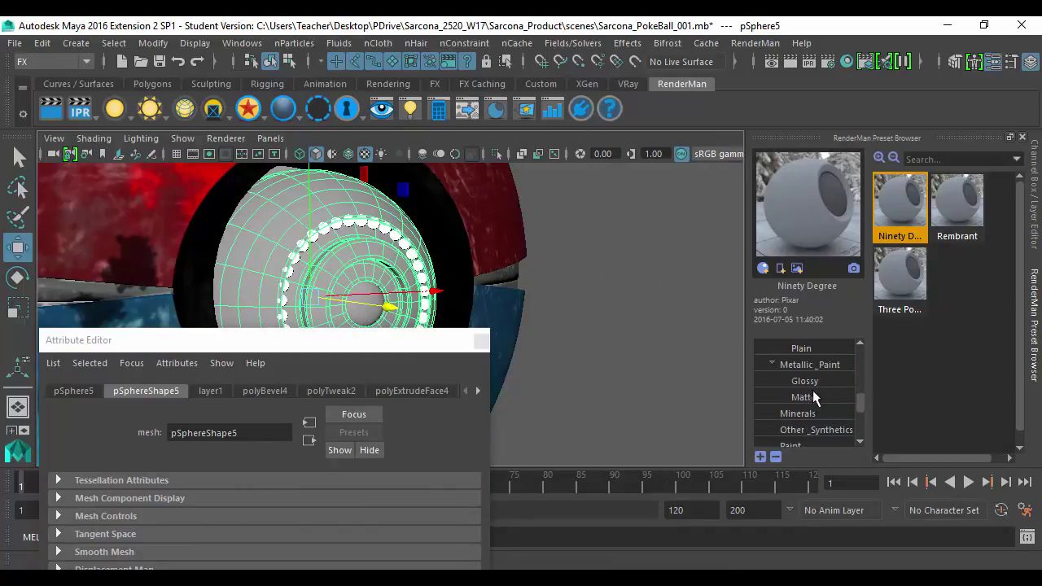
{"action": "scroll", "coordinate": [812, 390], "scroll_direction": "down", "scroll_amount": 3}
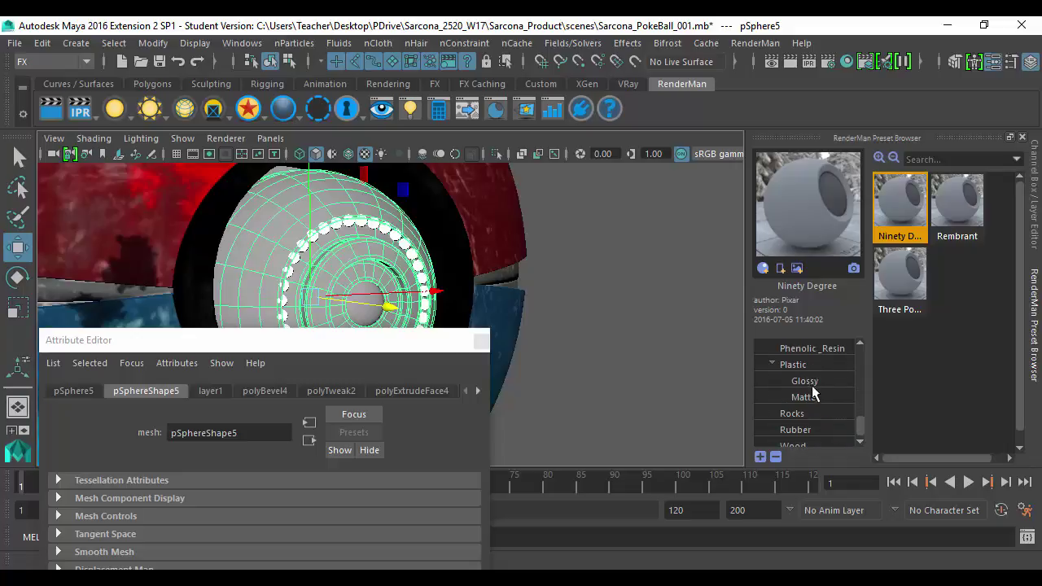
{"action": "left_click", "coordinate": [806, 391]}
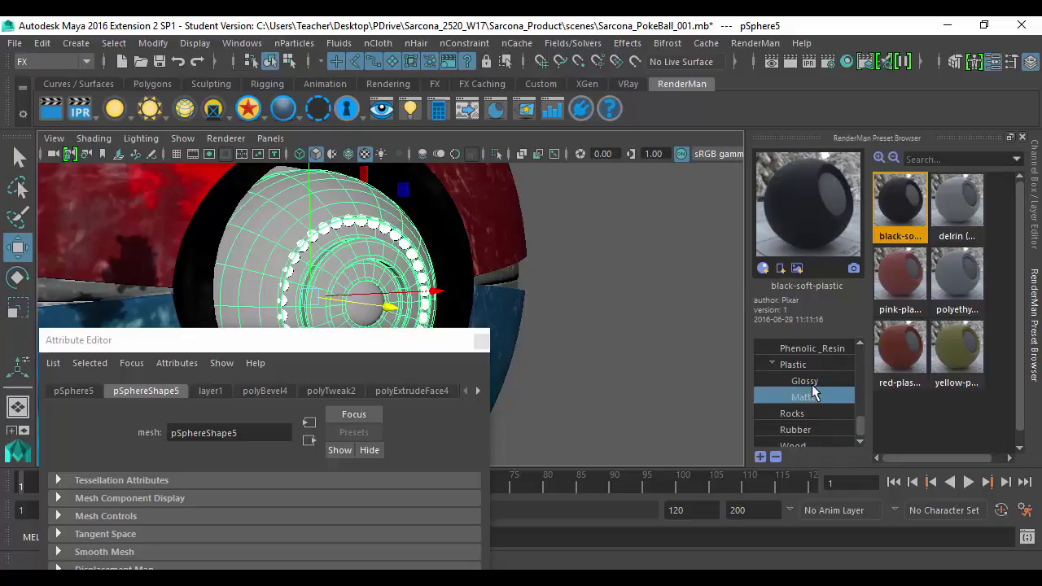
{"action": "right_click", "coordinate": [898, 193]}
{"action": "left_click", "coordinate": [905, 205]}
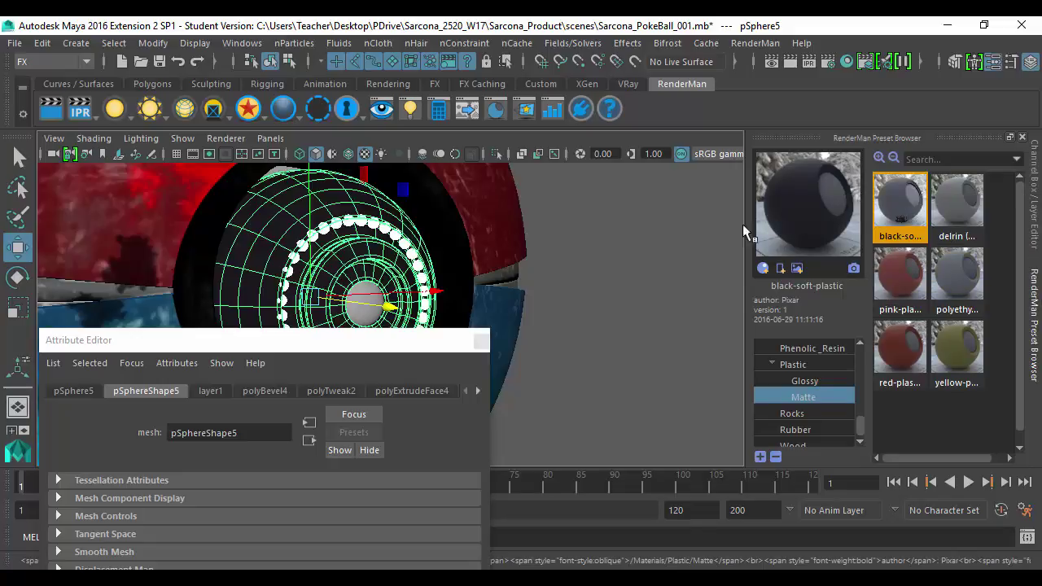
Import the Frosted Glass preset and assign it to the small sphere at the centre of the lens
{"action": "left_click", "coordinate": [642, 292]}
{"action": "left_click_drag", "start_coordinate": [588, 361], "coordinate": [408, 341], "text": "alt"}
{"action": "left_click", "coordinate": [341, 304]}
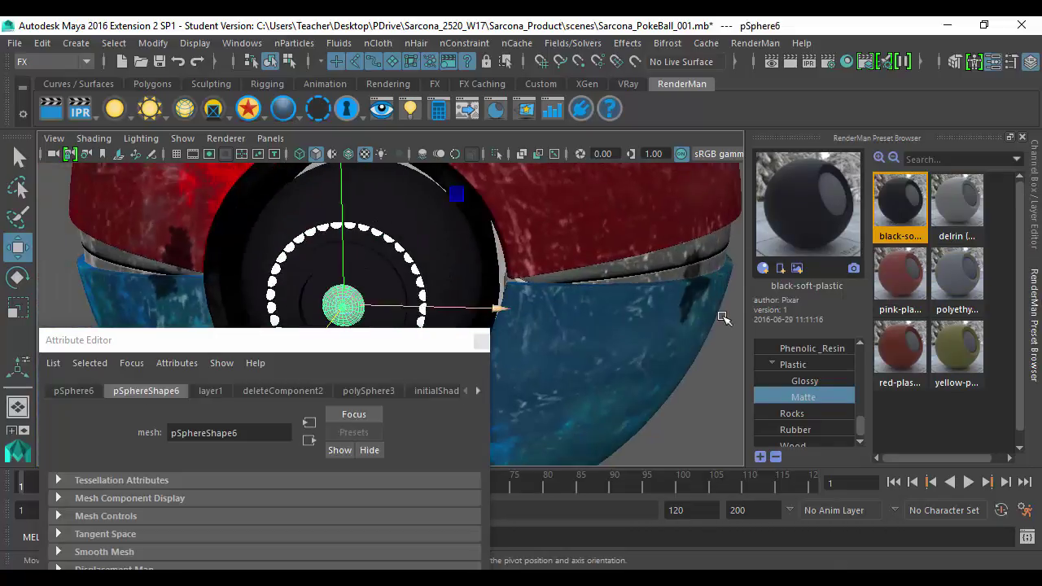
{"action": "scroll", "coordinate": [807, 399], "scroll_direction": "down", "scroll_amount": 1}
{"action": "scroll", "coordinate": [817, 407], "scroll_direction": "up", "scroll_amount": 4}
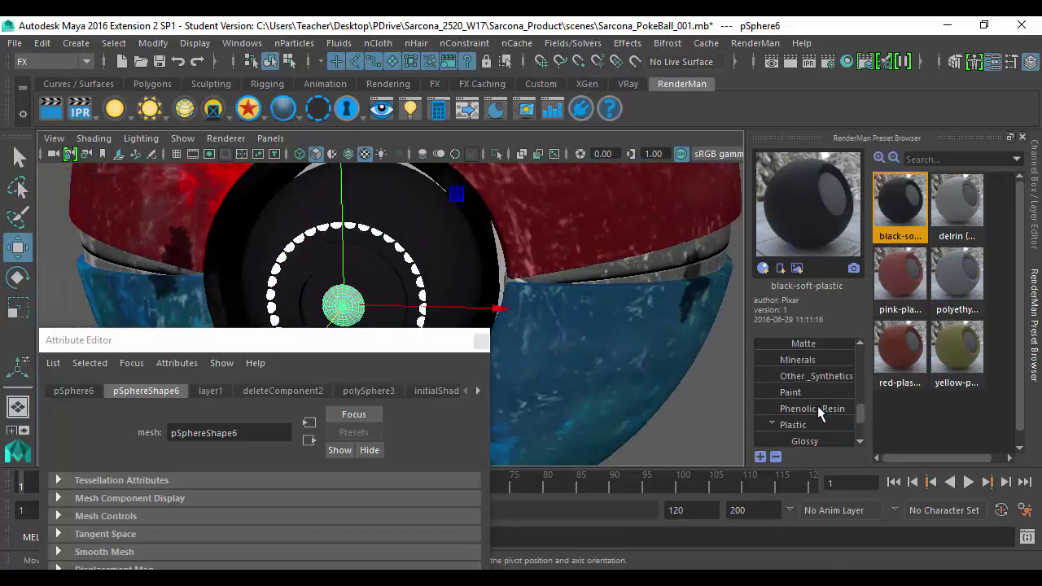
{"action": "scroll", "coordinate": [820, 396], "scroll_direction": "up", "scroll_amount": 5}
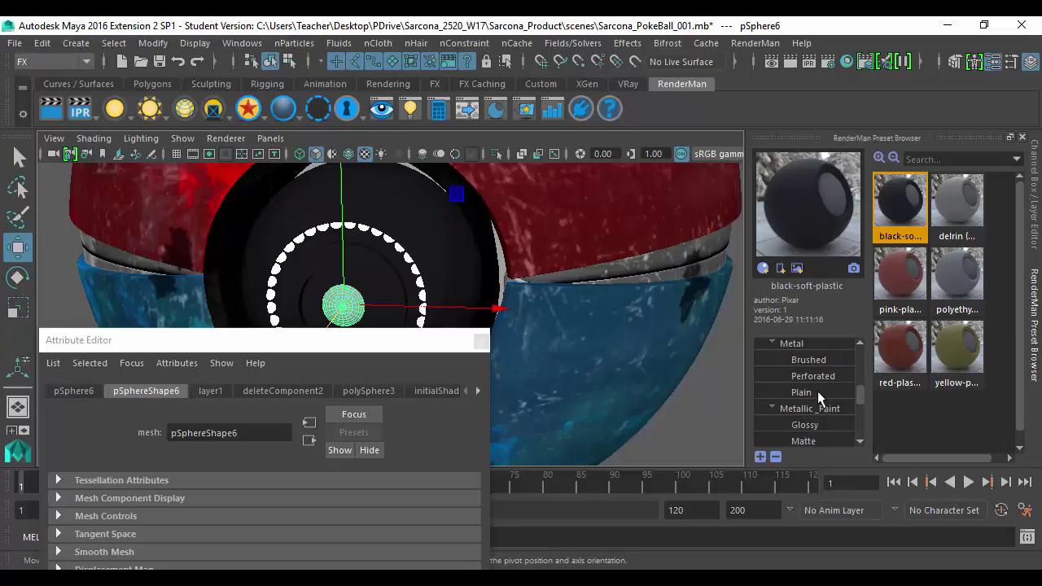
{"action": "left_click", "coordinate": [802, 391]}
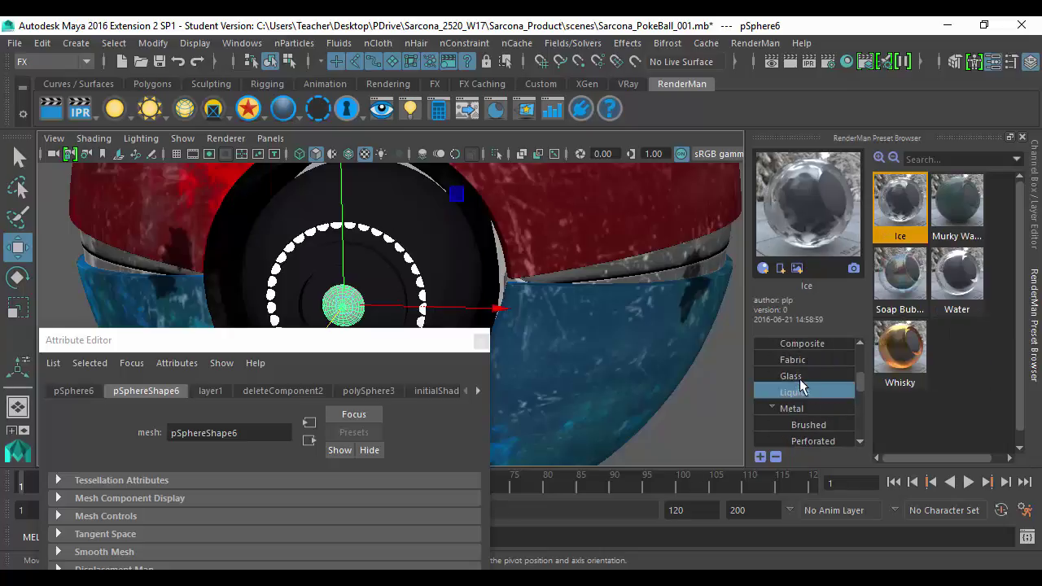
{"action": "left_click", "coordinate": [796, 376]}
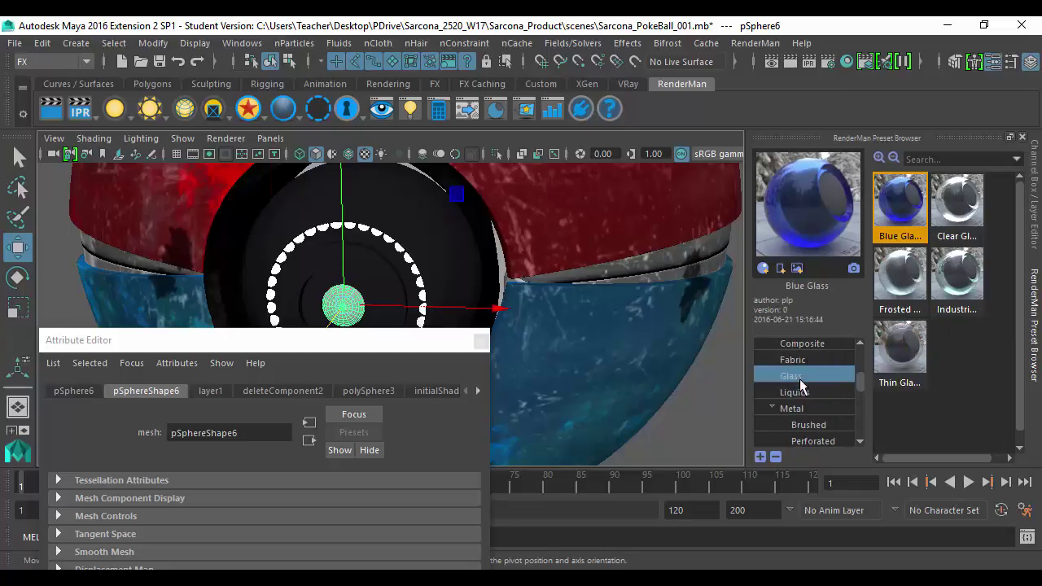
{"action": "right_click", "coordinate": [903, 279]}
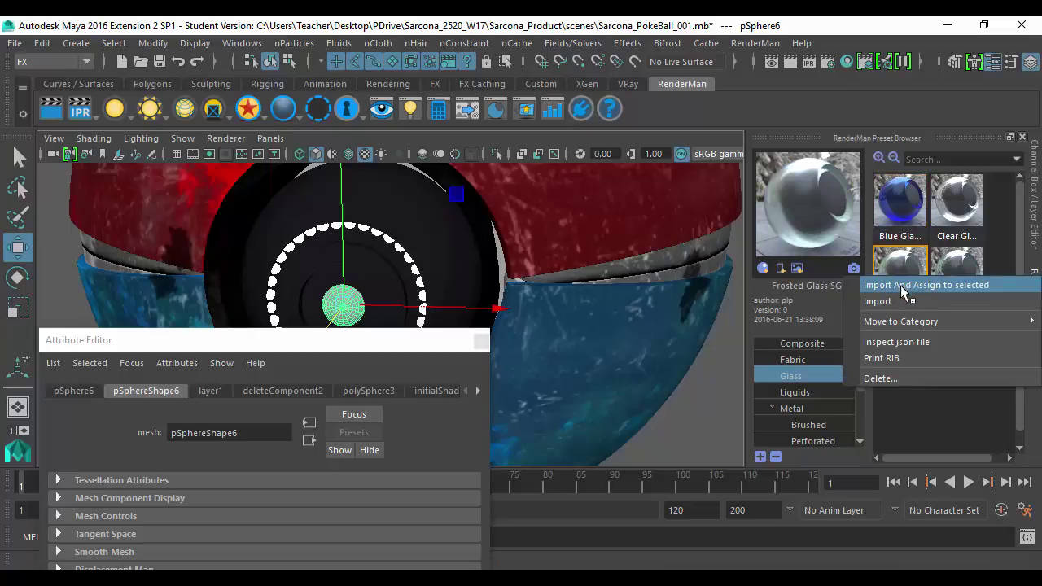
{"action": "left_click", "coordinate": [923, 284]}
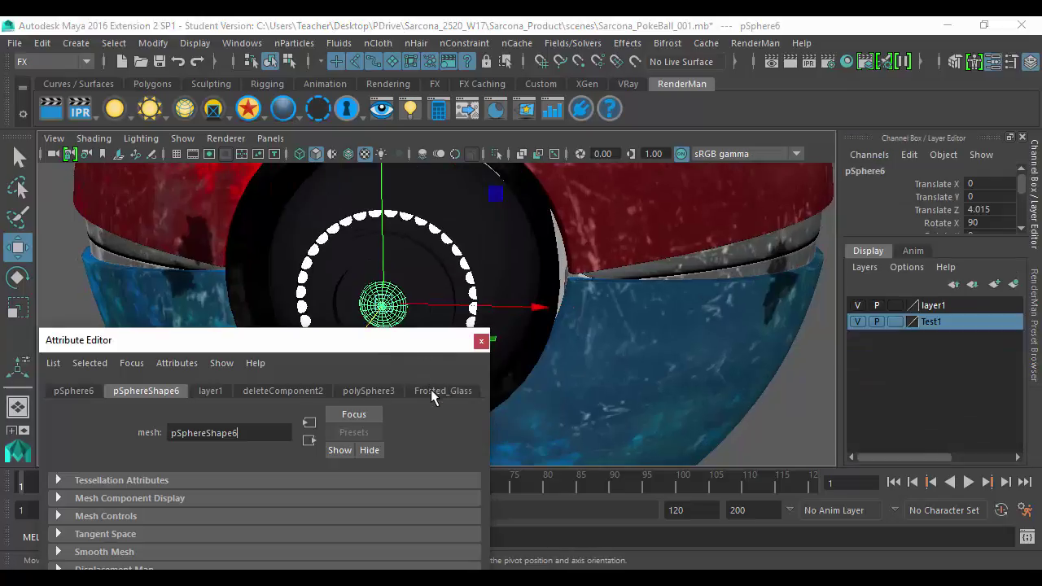
Set the Frosted_Glass material's glass Refraction Color to the light blue stored in the color history
{"action": "left_click", "coordinate": [430, 391]}
{"action": "left_click_drag", "start_coordinate": [407, 341], "coordinate": [419, 170]}
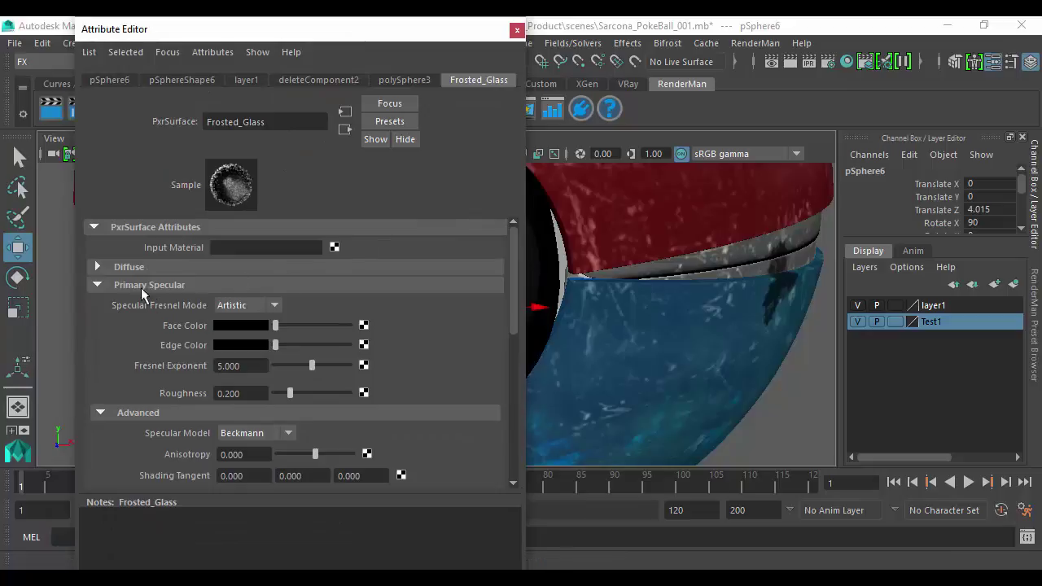
{"action": "left_click", "coordinate": [132, 289]}
{"action": "left_click", "coordinate": [141, 341]}
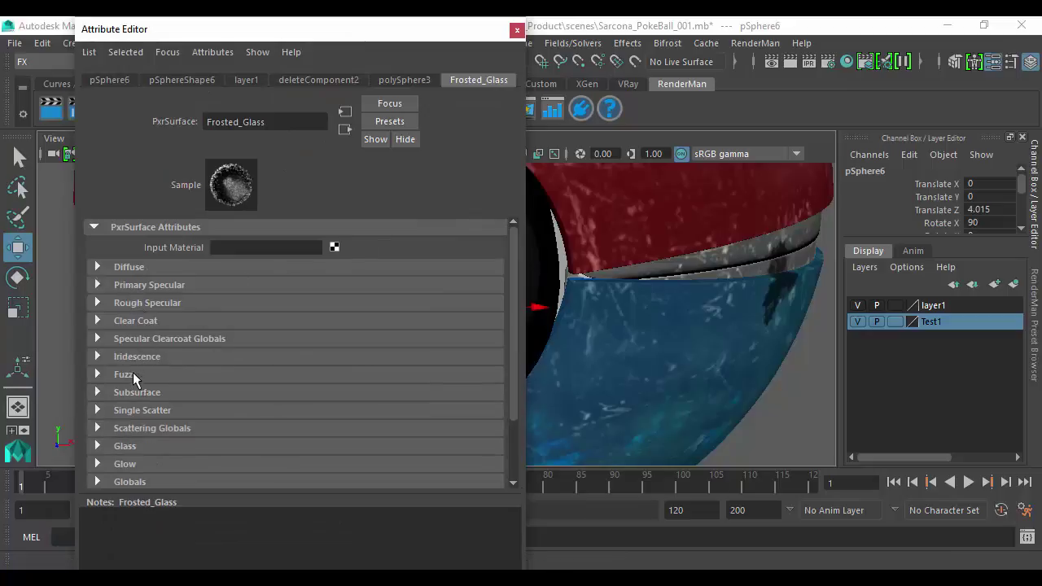
{"action": "scroll", "coordinate": [148, 397], "scroll_direction": "down", "scroll_amount": 2}
{"action": "left_click", "coordinate": [124, 398]}
{"action": "scroll", "coordinate": [280, 395], "scroll_direction": "down", "scroll_amount": 4}
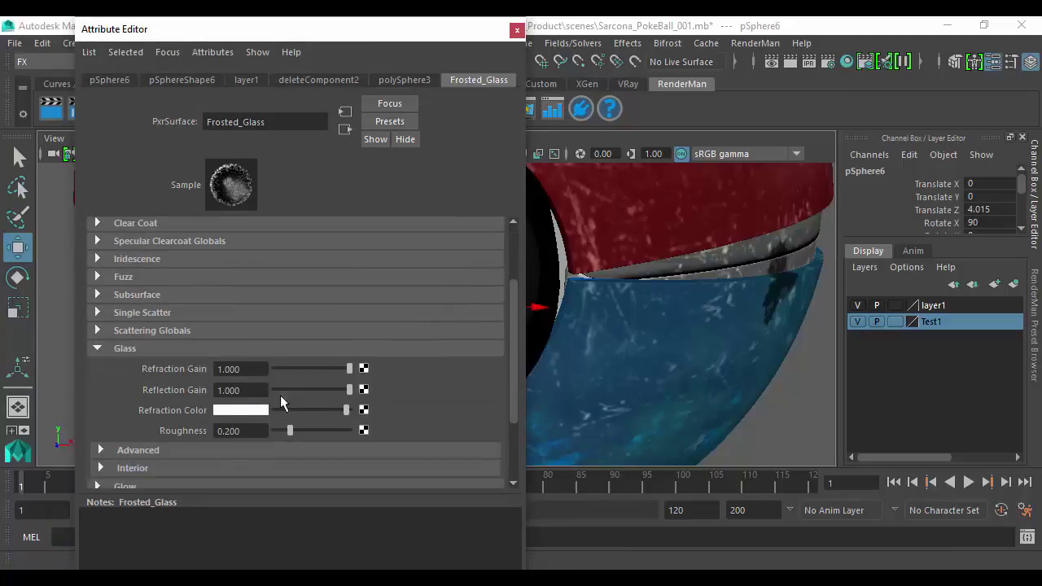
{"action": "left_click", "coordinate": [242, 362]}
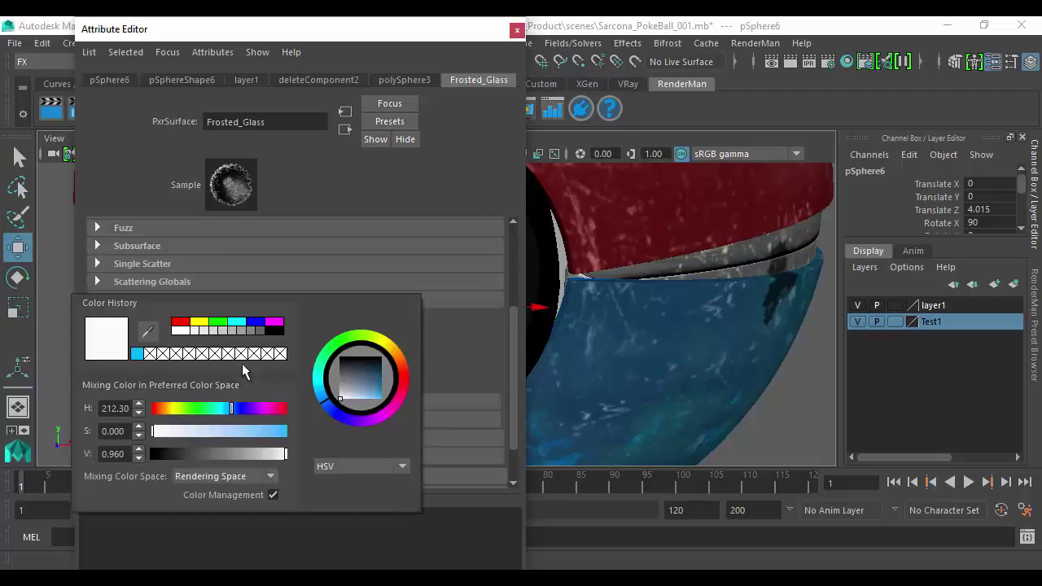
{"action": "left_click", "coordinate": [136, 353]}
{"action": "left_click", "coordinate": [516, 29]}
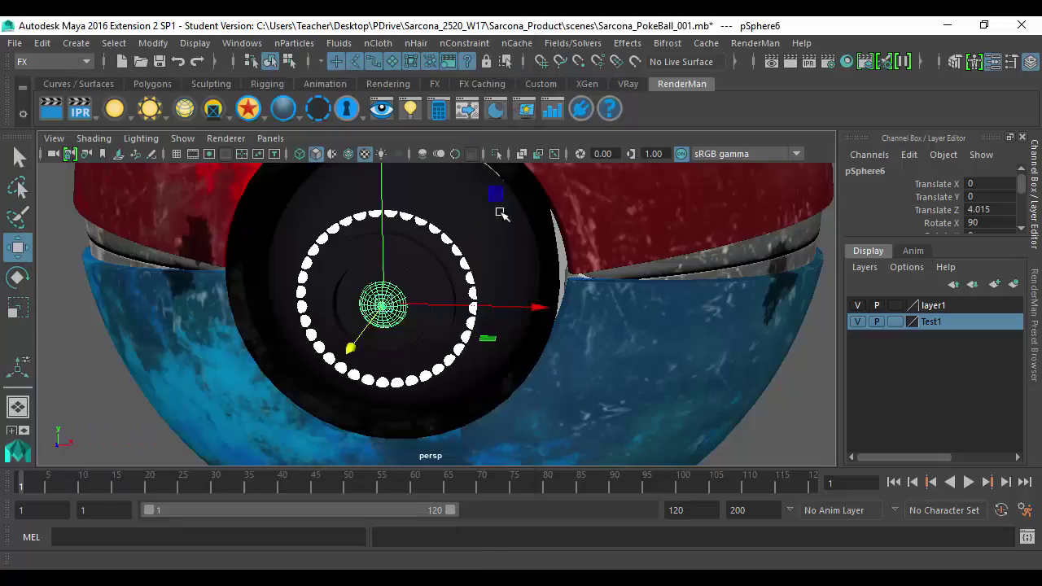
Move the large dome in front of the ball back into the black ring, to a Translate Z of 3.762
{"action": "scroll", "coordinate": [574, 314], "scroll_direction": "down", "scroll_amount": 6}
{"action": "left_click", "coordinate": [325, 384]}
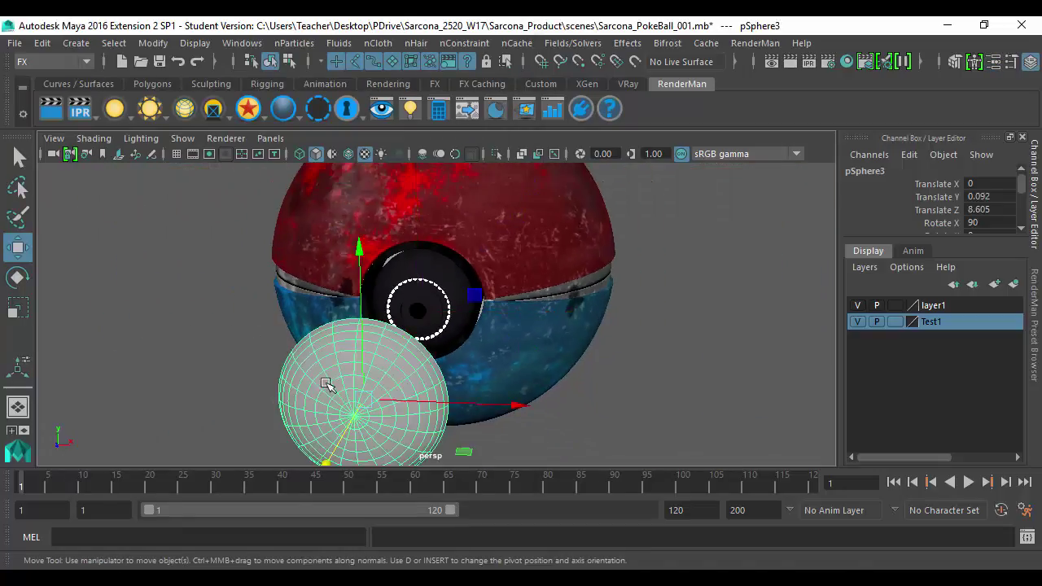
{"action": "left_click_drag", "start_coordinate": [355, 411], "coordinate": [718, 358], "text": "alt"}
{"action": "left_click_drag", "start_coordinate": [800, 329], "coordinate": [474, 388]}
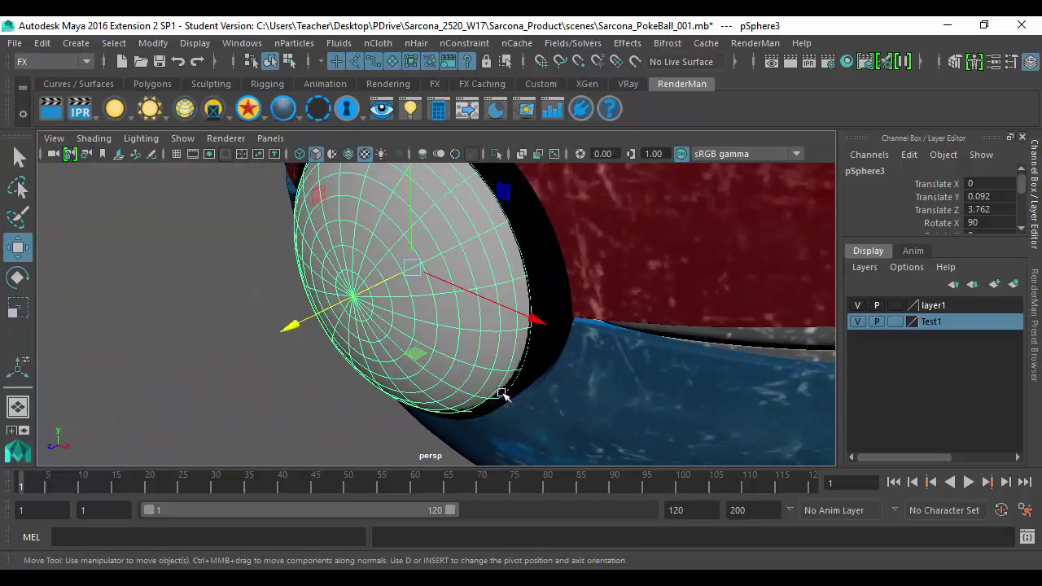
Scale the dome uniformly so its edge fits inside the black ring
{"action": "key", "text": "r"}
{"action": "middle_click_drag", "start_coordinate": [499, 399], "coordinate": [503, 403]}
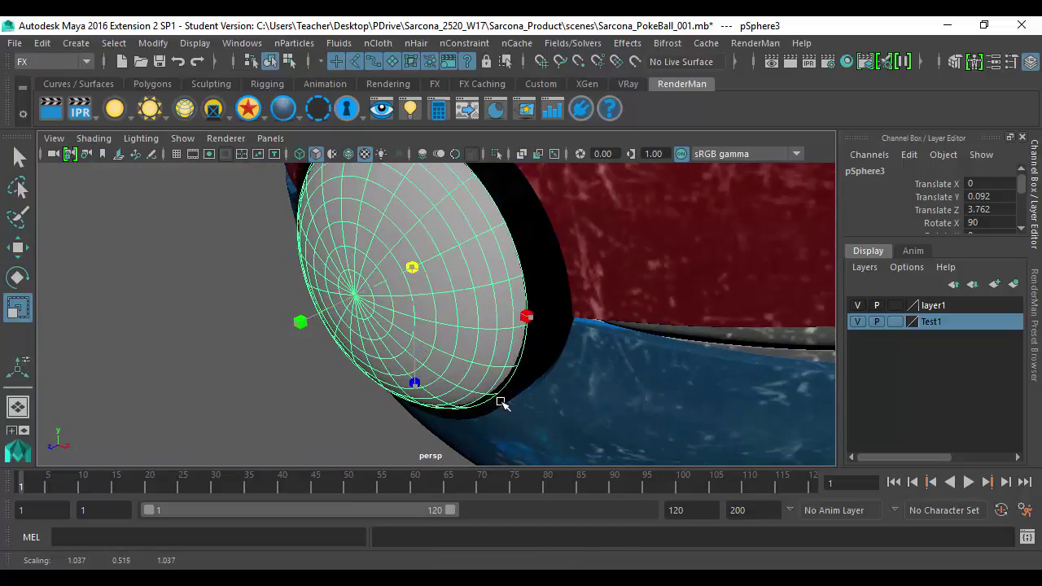
{"action": "left_click_drag", "start_coordinate": [500, 401], "coordinate": [509, 303], "text": "alt"}
{"action": "middle_click_drag", "start_coordinate": [566, 318], "coordinate": [559, 331]}
Import the Clear Glass preset, assign it to the dome and deselect the dome
{"action": "left_click_drag", "start_coordinate": [558, 331], "coordinate": [765, 195], "text": "alt"}
{"action": "key", "text": "ctrl+a"}
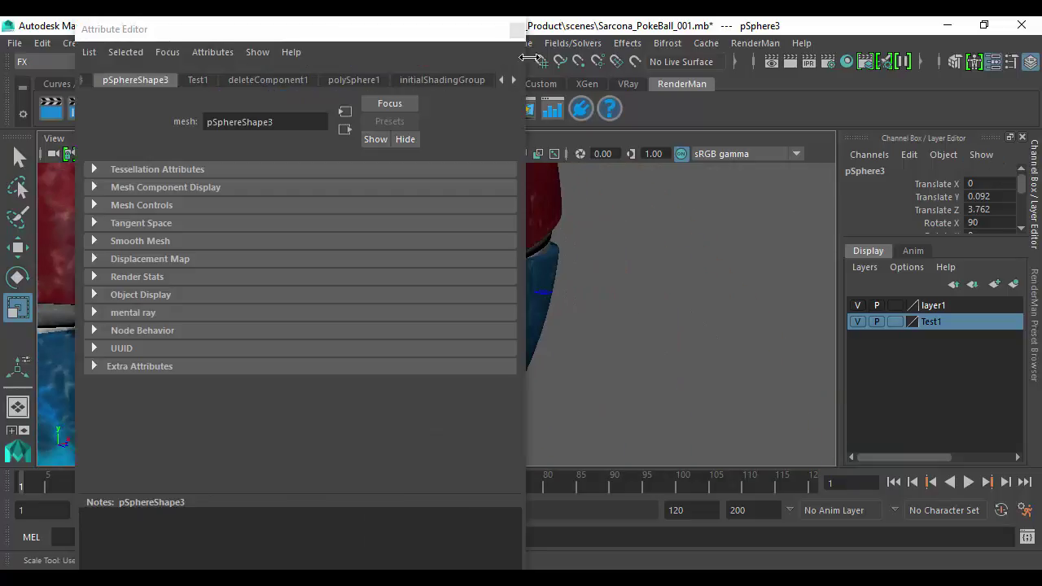
{"action": "left_click", "coordinate": [517, 30]}
{"action": "left_click", "coordinate": [1036, 293]}
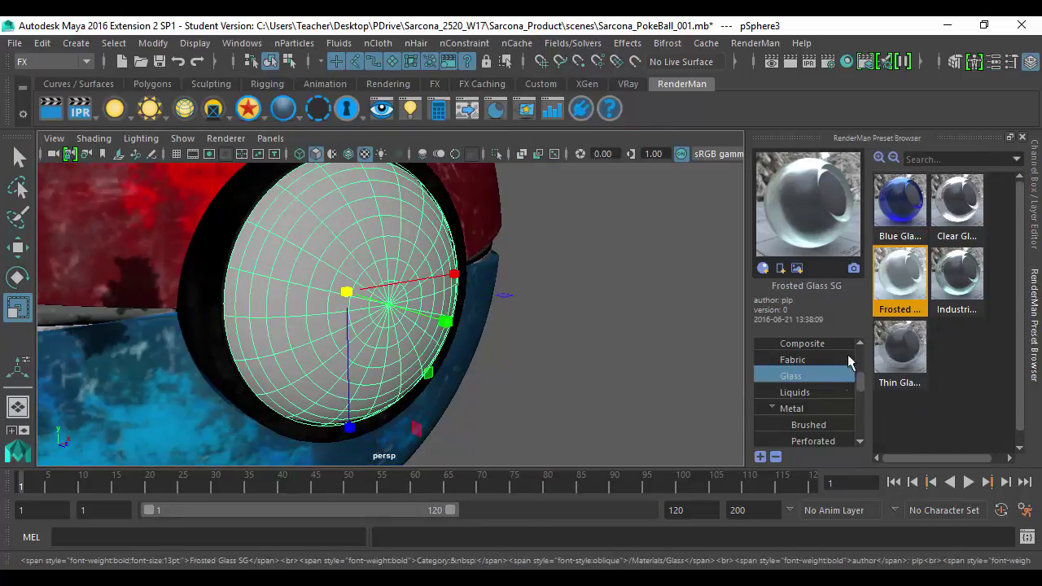
{"action": "right_click", "coordinate": [909, 346]}
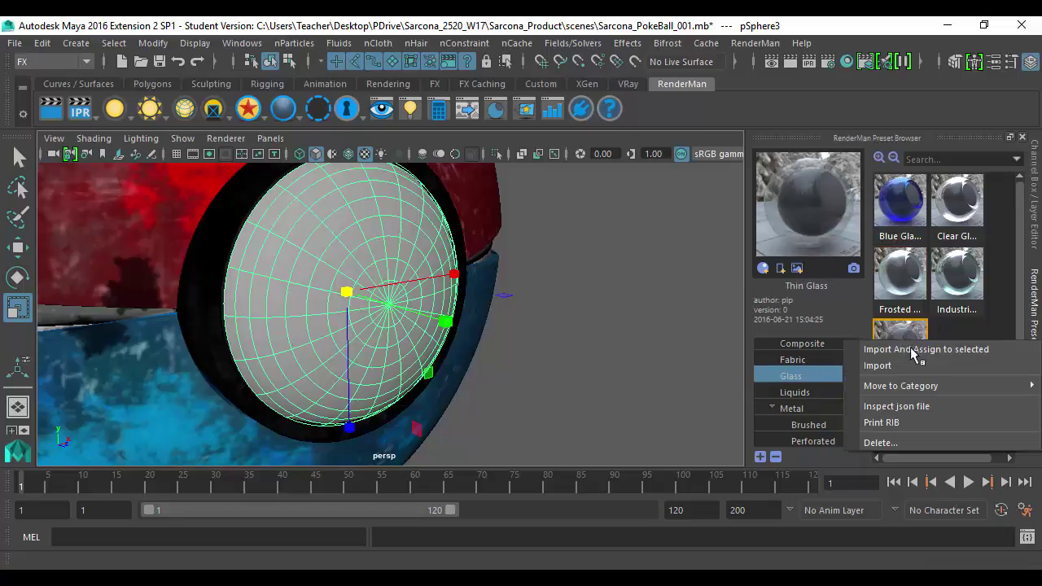
{"action": "key", "text": "Escape"}
{"action": "right_click", "coordinate": [959, 204]}
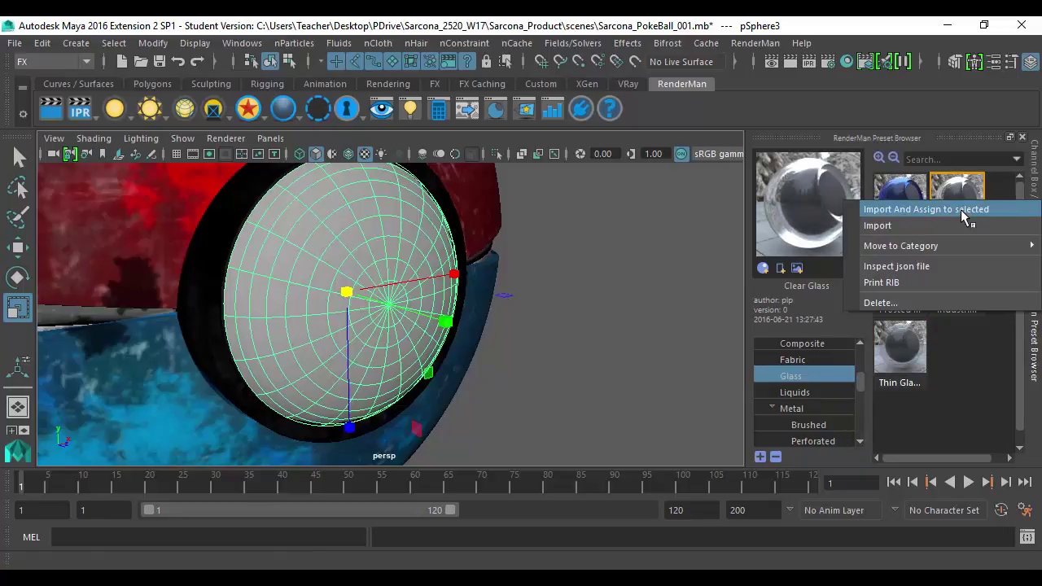
{"action": "left_click", "coordinate": [961, 210]}
{"action": "left_click", "coordinate": [658, 325]}
Frame the whole ball from an angle, render the perspective view and zoom in on the lens in the render
{"action": "right_click_drag", "start_coordinate": [570, 321], "coordinate": [269, 285], "text": "alt"}
{"action": "middle_click_drag", "start_coordinate": [433, 324], "coordinate": [510, 351], "text": "alt"}
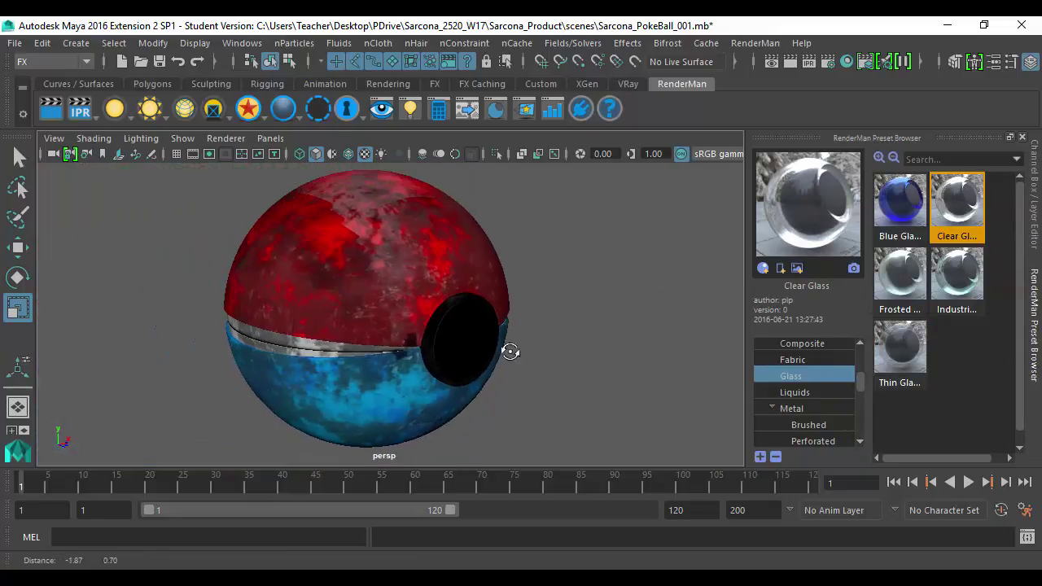
{"action": "left_click_drag", "start_coordinate": [511, 351], "coordinate": [471, 308], "text": "alt"}
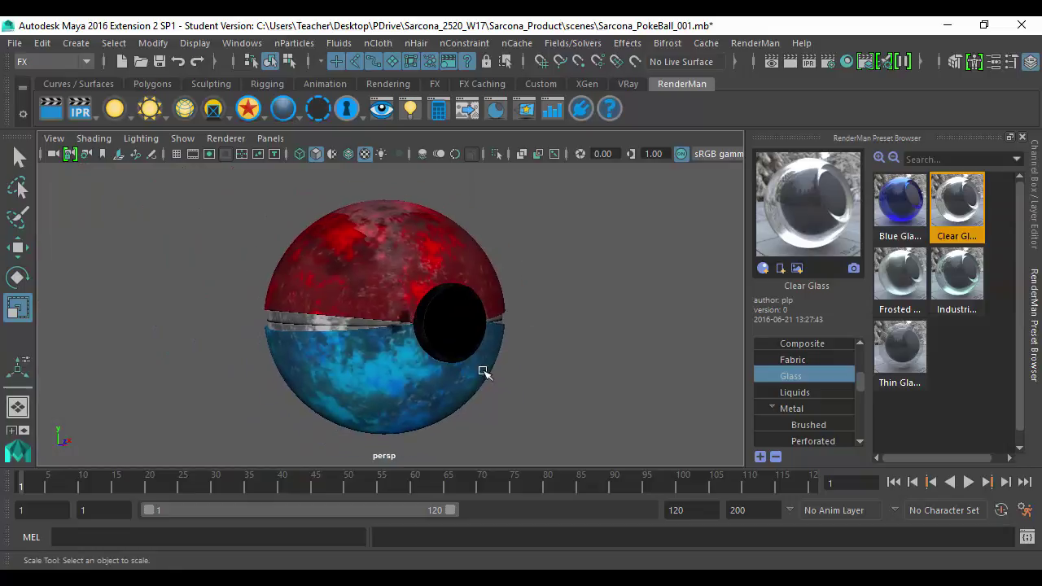
{"action": "left_click", "coordinate": [790, 62]}
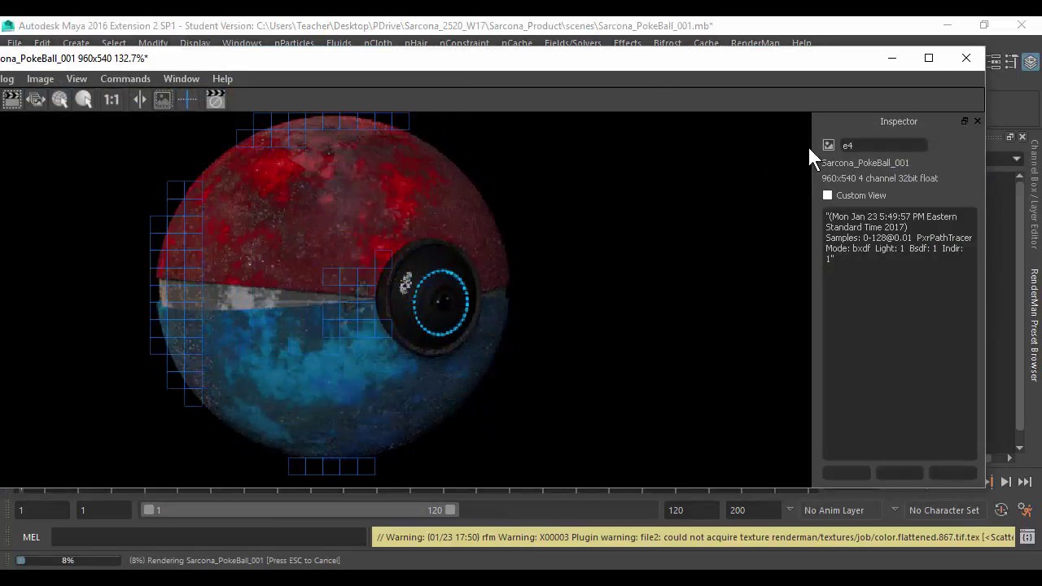
{"action": "scroll", "coordinate": [410, 302], "scroll_direction": "up", "scroll_amount": 8}
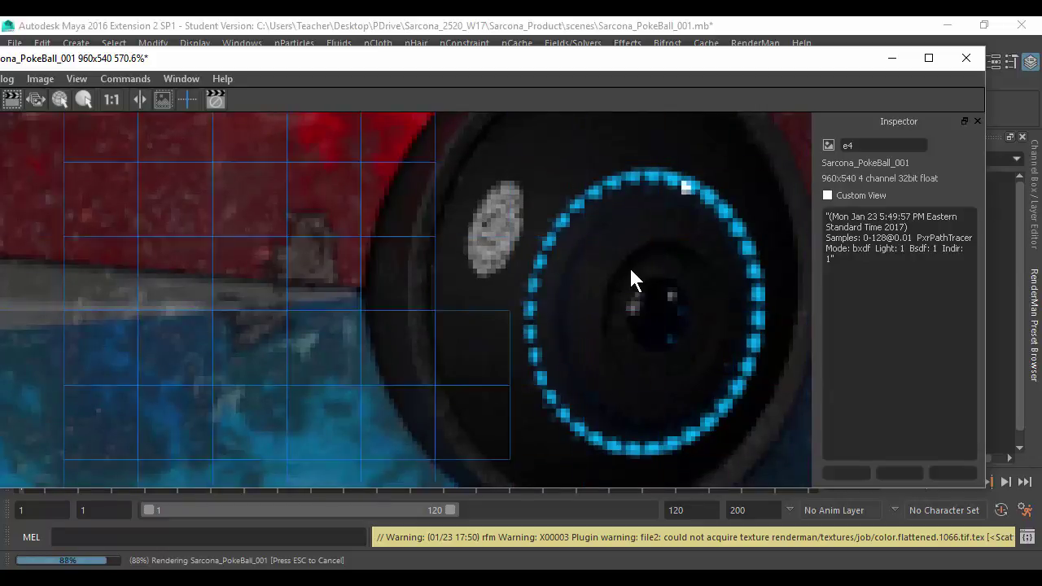
Minimize the render window and switch the viewport to wireframe display
{"action": "left_click", "coordinate": [892, 57]}
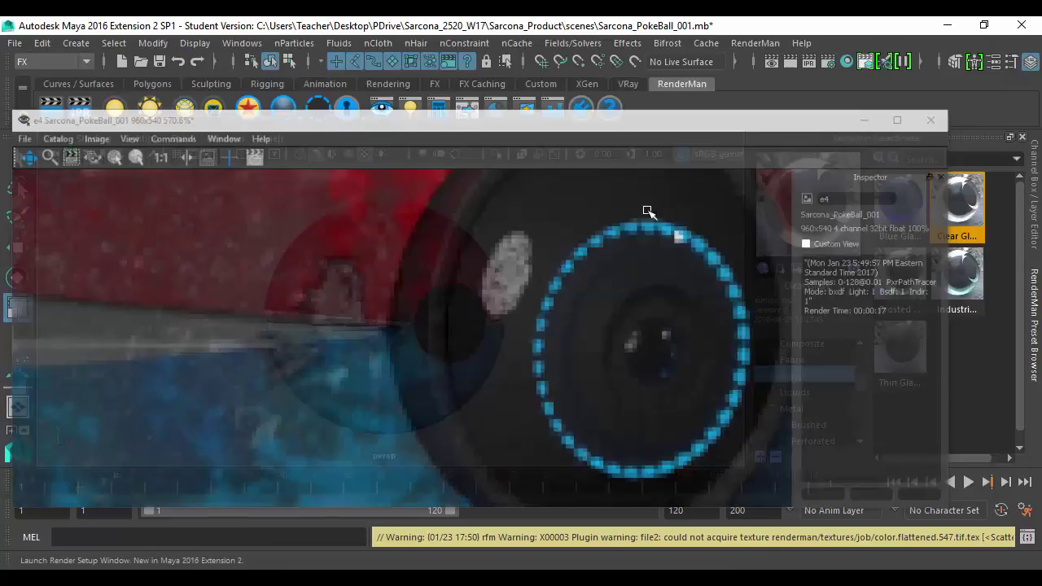
{"action": "key", "text": "4"}
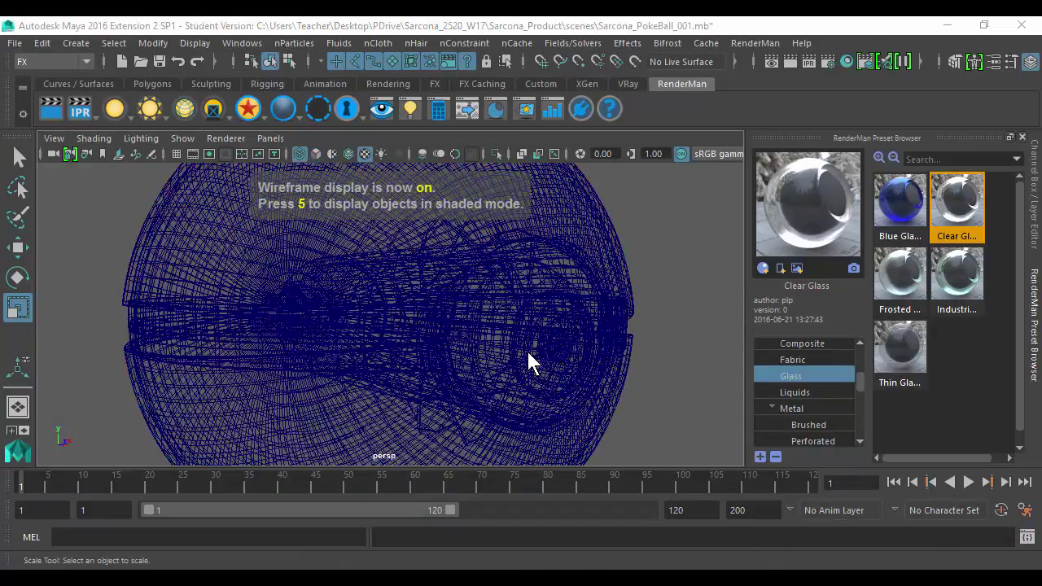
Select the small sphere at the centre of the lens and open the attributes of its Frosted_Glass material
{"action": "key", "text": "space"}
{"action": "left_click_drag", "start_coordinate": [551, 354], "coordinate": [407, 320], "text": "alt"}
{"action": "right_click_drag", "start_coordinate": [407, 321], "coordinate": [577, 291], "text": "alt"}
{"action": "left_click", "coordinate": [525, 335]}
{"action": "left_click", "coordinate": [503, 319]}
{"action": "key", "text": "ctrl+a"}
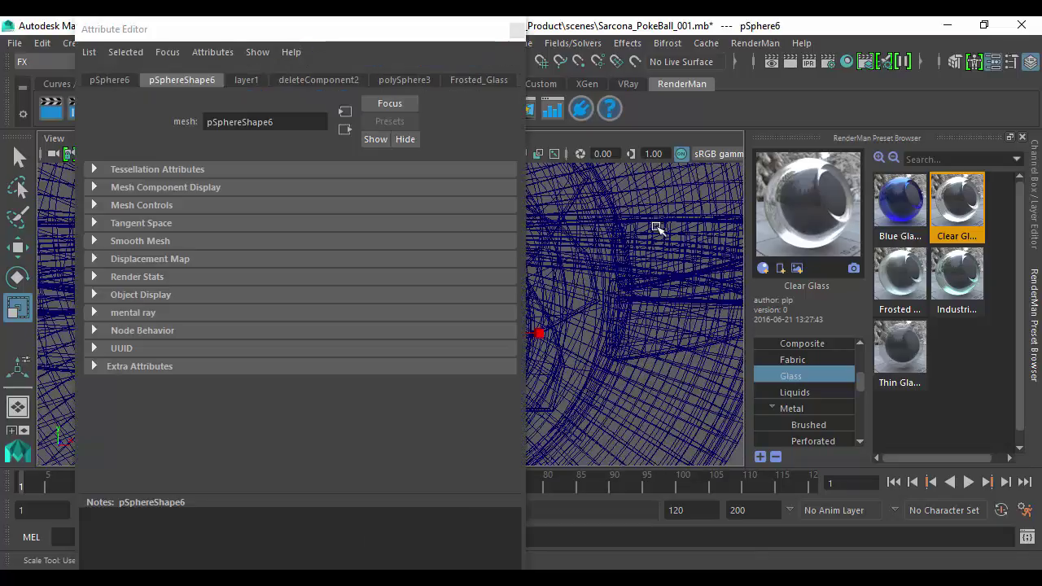
{"action": "left_click", "coordinate": [478, 80]}
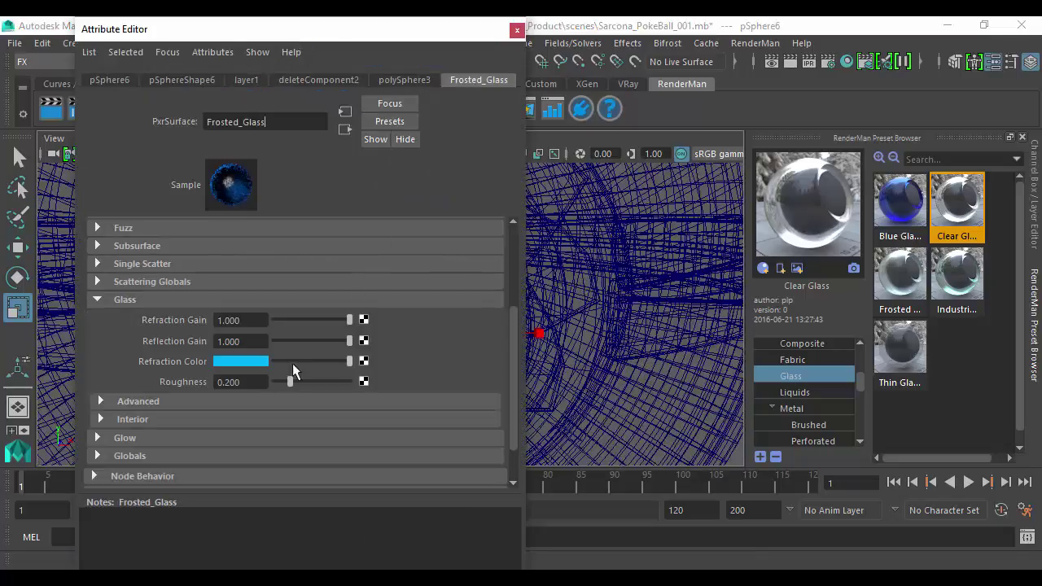
Set the Frosted_Glass diffuse color to the light blue from the color history and the diffuse gain to 0.281
{"action": "scroll", "coordinate": [366, 325], "scroll_direction": "up", "scroll_amount": 3}
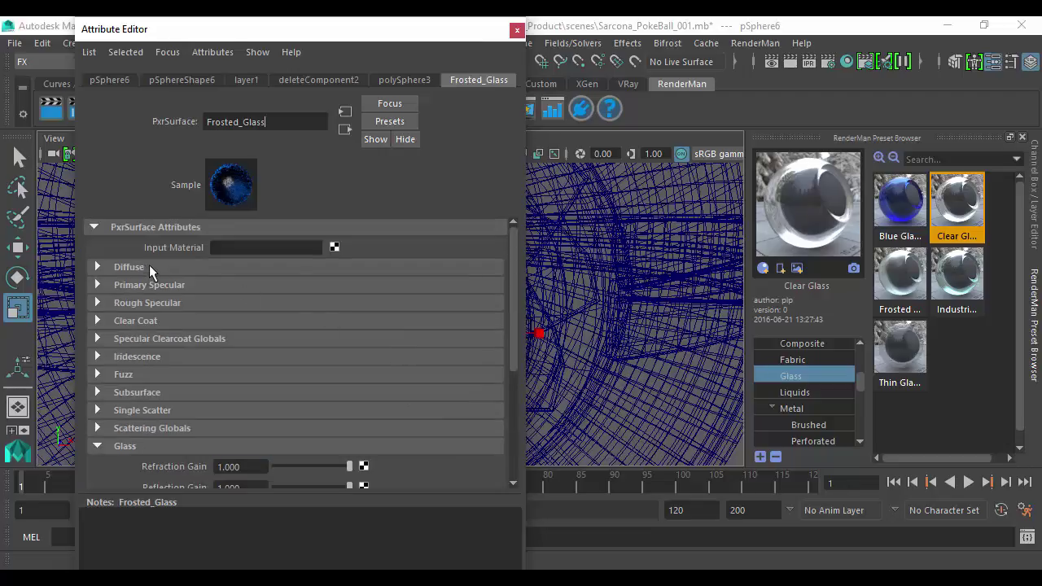
{"action": "left_click", "coordinate": [129, 267]}
{"action": "left_click", "coordinate": [244, 307]}
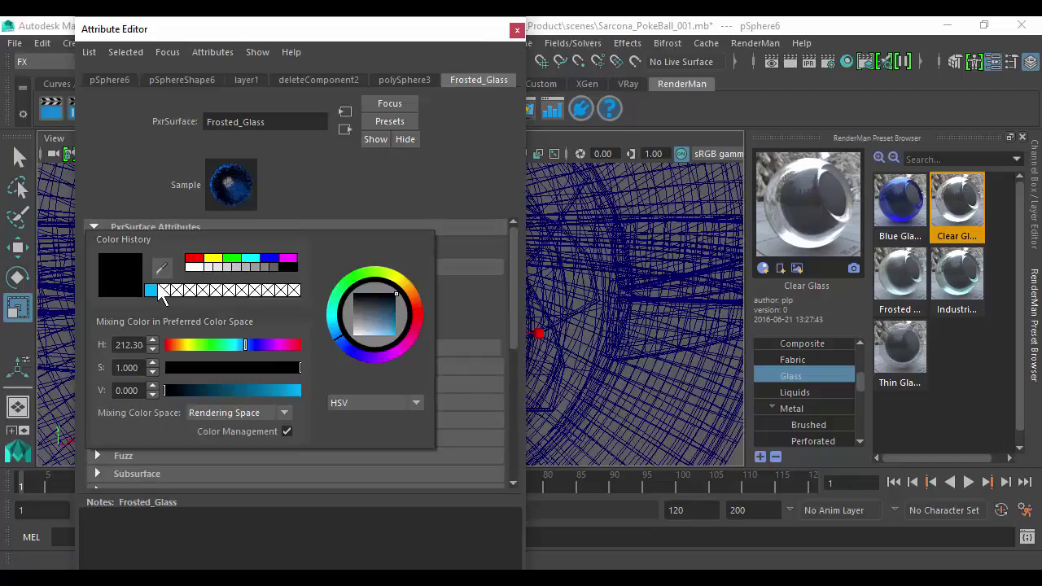
{"action": "left_click", "coordinate": [151, 290]}
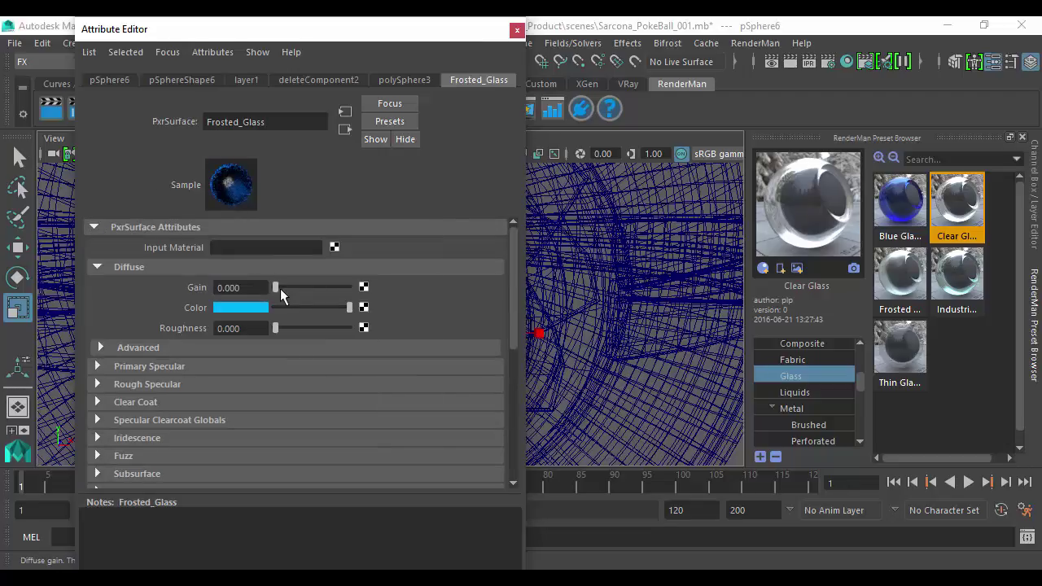
{"action": "mouse_move", "coordinate": [280, 288]}
{"action": "left_mouse_down"}
{"action": "mouse_move", "coordinate": [309, 289]}
{"action": "mouse_move", "coordinate": [294, 290]}
{"action": "left_mouse_up"}
{"action": "left_click", "coordinate": [518, 29]}
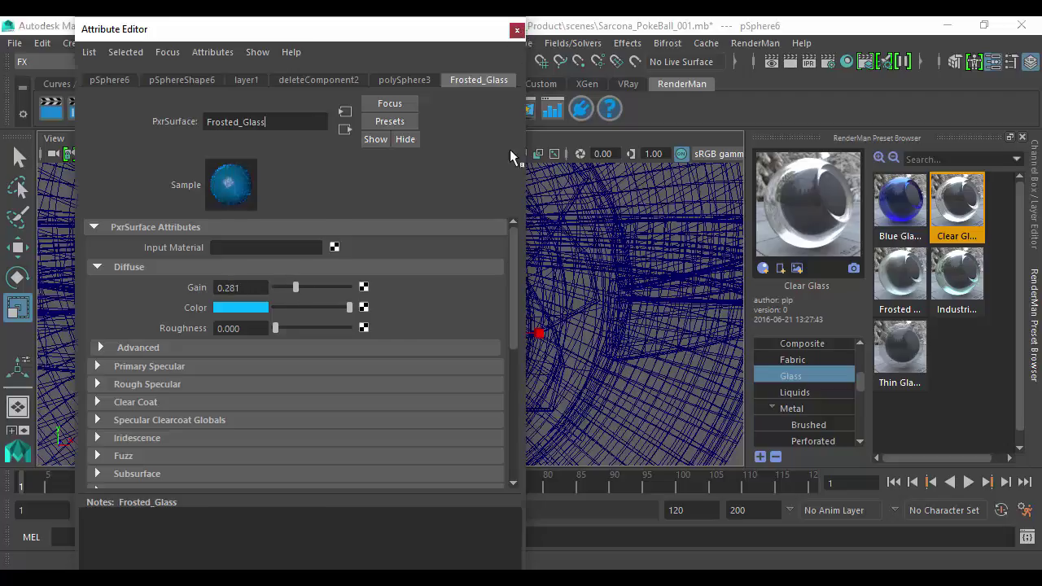
Frame the whole ball, render the perspective view and close the render window
{"action": "scroll", "coordinate": [337, 269], "scroll_direction": "down", "scroll_amount": 1}
{"action": "scroll", "coordinate": [337, 269], "scroll_direction": "down", "scroll_amount": 5}
{"action": "left_click_drag", "start_coordinate": [447, 295], "coordinate": [456, 301], "text": "alt"}
{"action": "middle_click_drag", "start_coordinate": [456, 300], "coordinate": [475, 322], "text": "alt"}
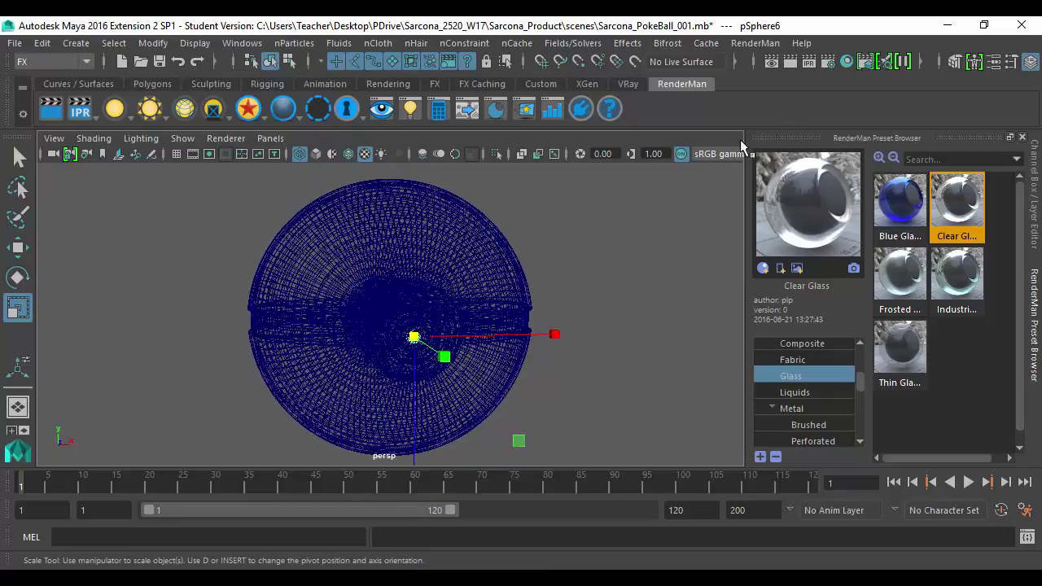
{"action": "left_click", "coordinate": [790, 65]}
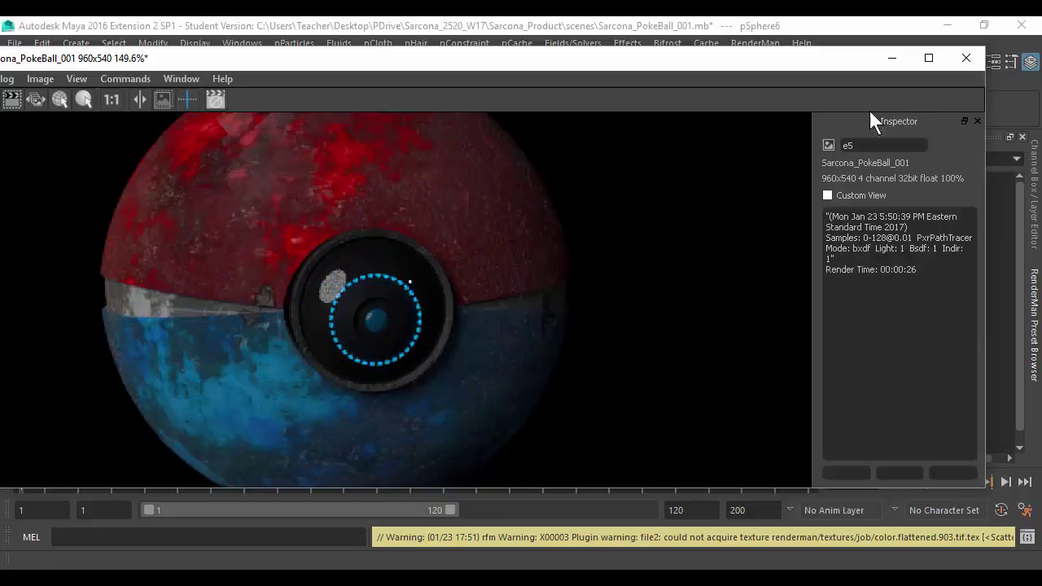
{"action": "left_click", "coordinate": [966, 63]}
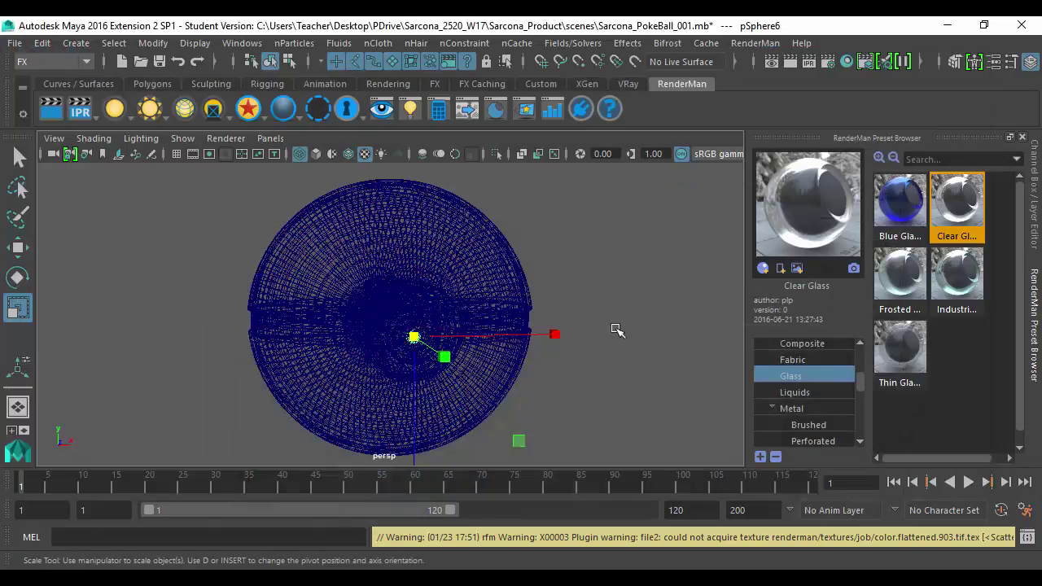
Switch the viewport to textured shaded display and show the Channel Box / Layer Editor
{"action": "key", "text": "6"}
{"action": "left_click_drag", "start_coordinate": [576, 333], "coordinate": [588, 328], "text": "alt"}
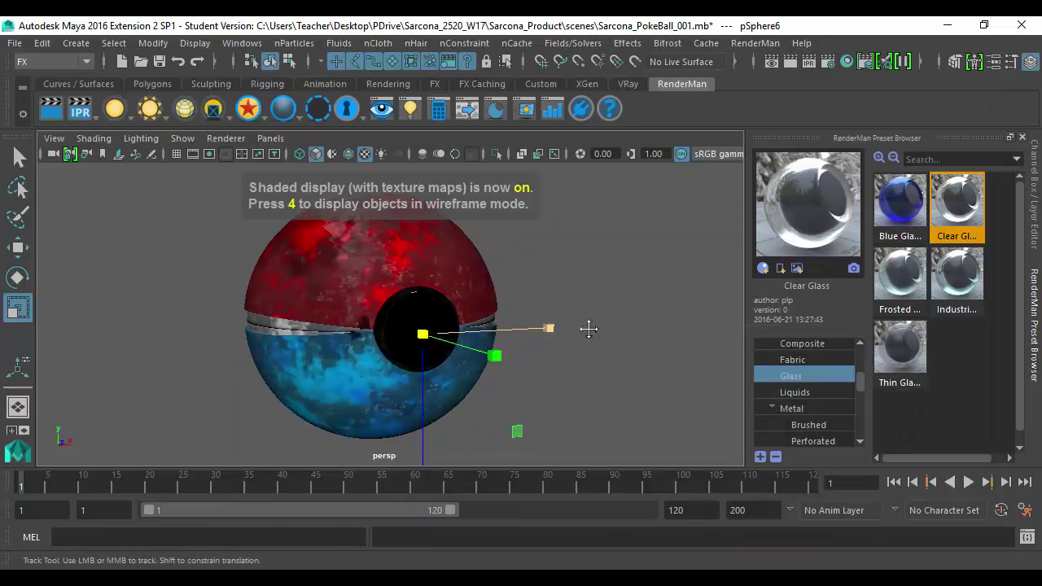
{"action": "left_click", "coordinate": [1031, 195]}
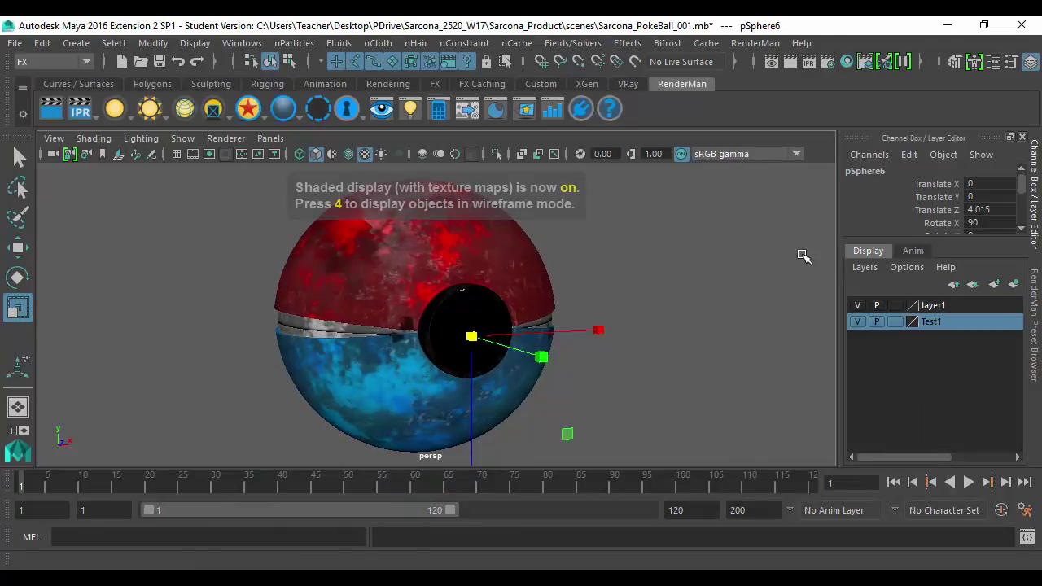
Select the large disk light near the ball, examine its intensity and exposure attributes, and deselect it
{"action": "right_click_drag", "start_coordinate": [663, 302], "coordinate": [319, 270], "text": "alt"}
{"action": "left_click", "coordinate": [356, 193]}
{"action": "left_click", "coordinate": [360, 192]}
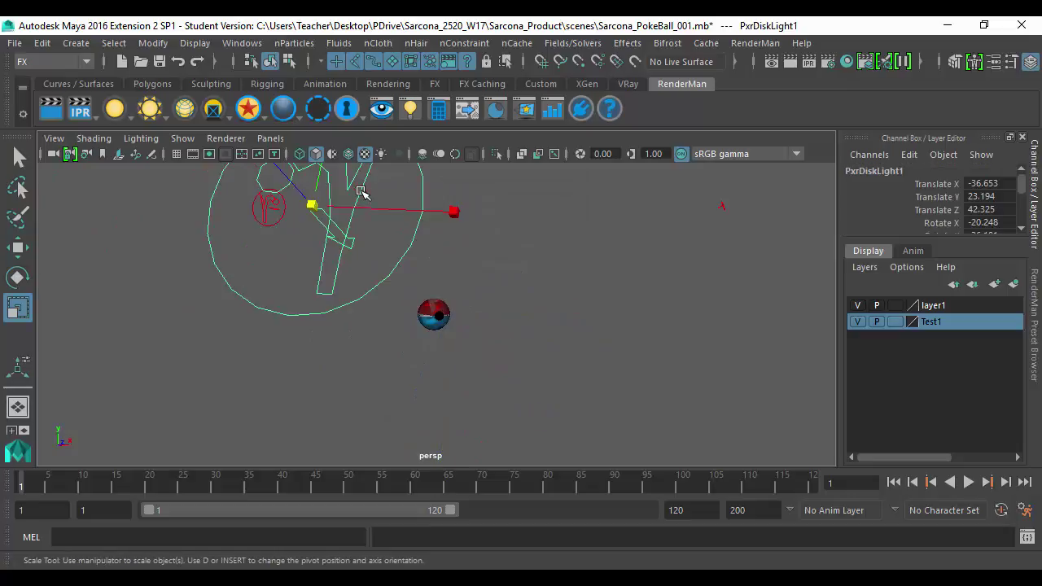
{"action": "key", "text": "ctrl+a"}
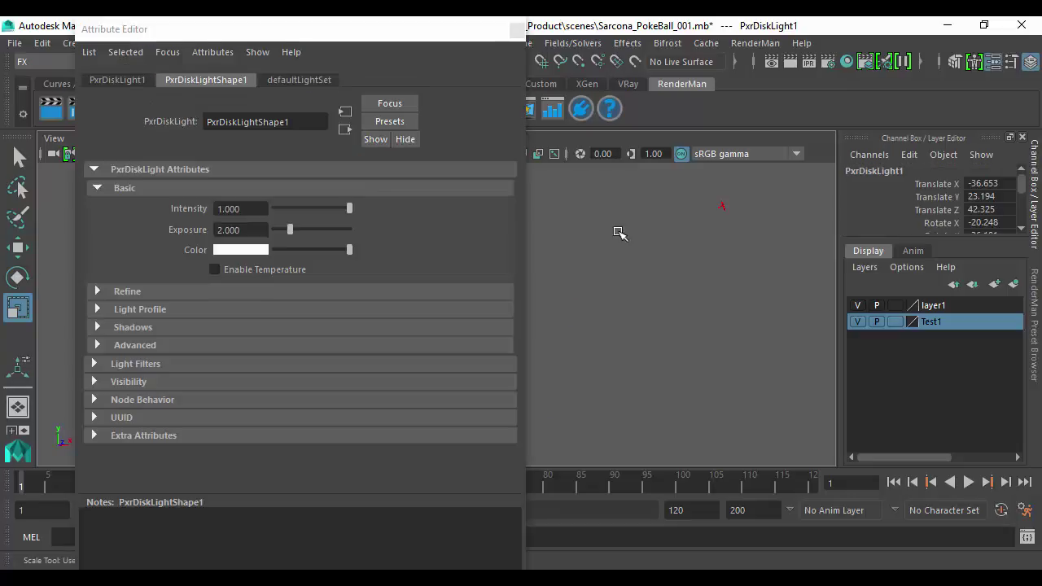
{"action": "left_click", "coordinate": [252, 209]}
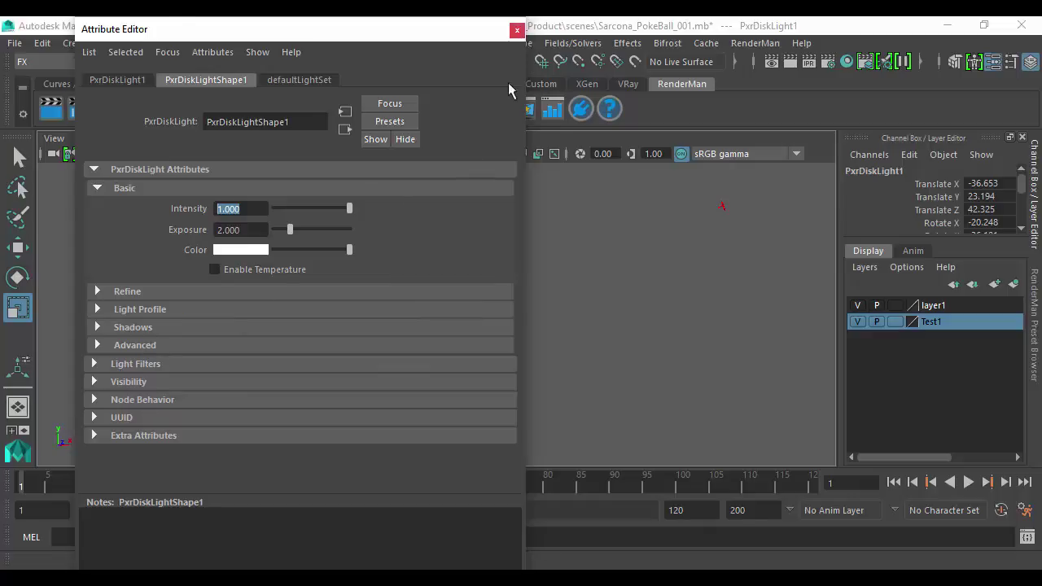
{"action": "left_click", "coordinate": [515, 30]}
{"action": "left_click", "coordinate": [499, 318]}
Frame the ball for the final render and set the render file name prefix to Sarcona_Pokeball
{"action": "right_click_drag", "start_coordinate": [374, 349], "coordinate": [525, 341], "text": "alt"}
{"action": "mouse_move", "coordinate": [525, 342]}
{"action": "left_mouse_down", "text": "alt"}
{"action": "mouse_move", "coordinate": [558, 345]}
{"action": "mouse_move", "coordinate": [535, 333]}
{"action": "left_mouse_up", "text": "alt"}
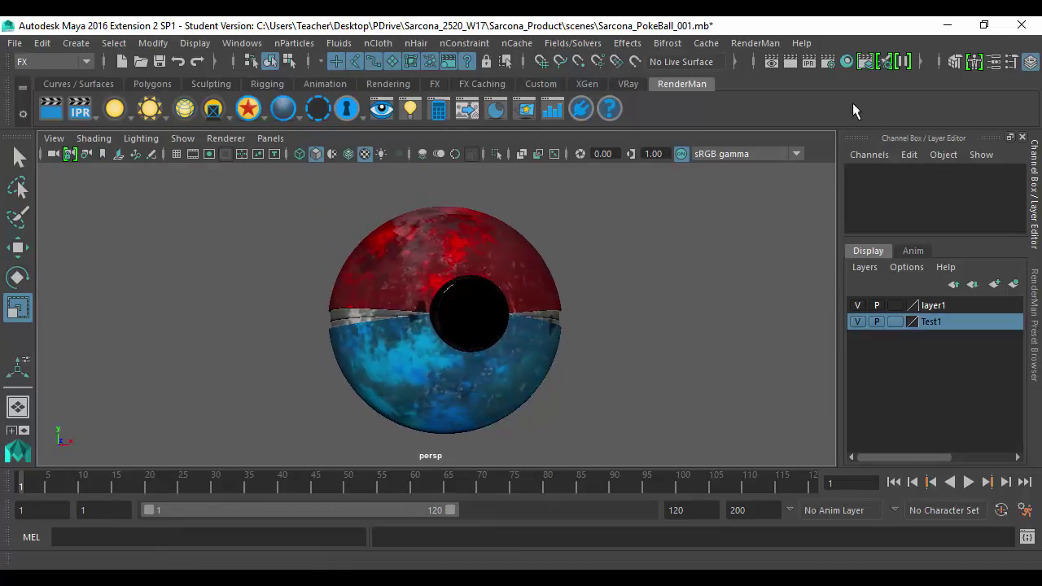
{"action": "left_click", "coordinate": [824, 64]}
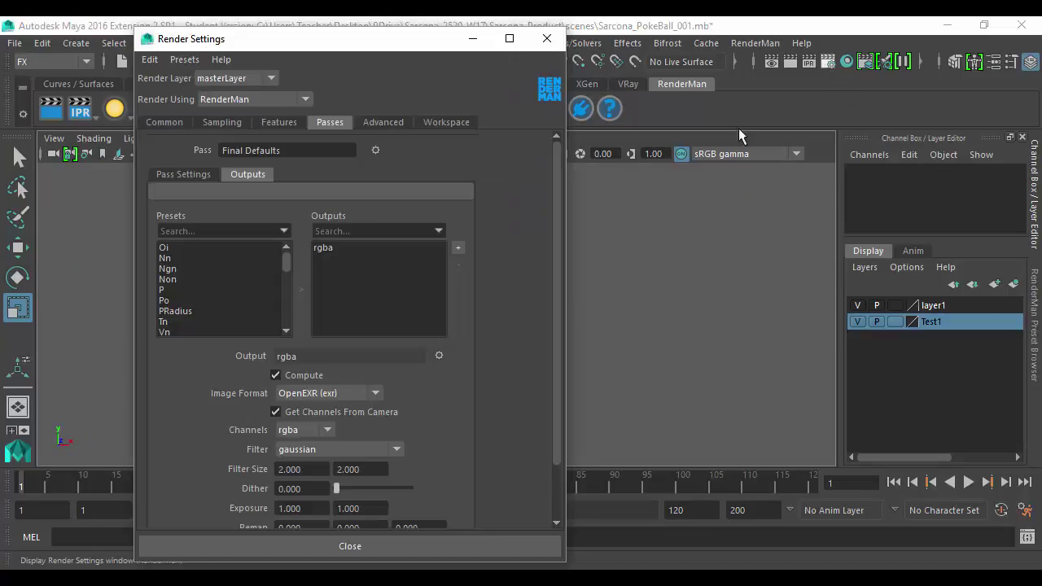
{"action": "left_click", "coordinate": [154, 122]}
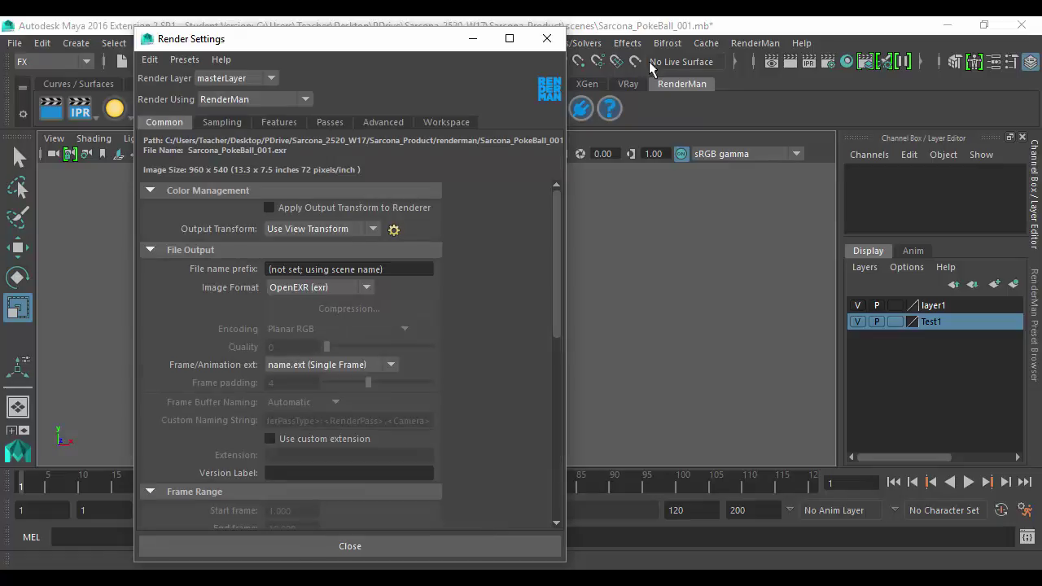
{"action": "left_click", "coordinate": [830, 63]}
{"action": "left_click", "coordinate": [832, 65]}
{"action": "left_click_drag", "start_coordinate": [401, 273], "coordinate": [195, 273]}
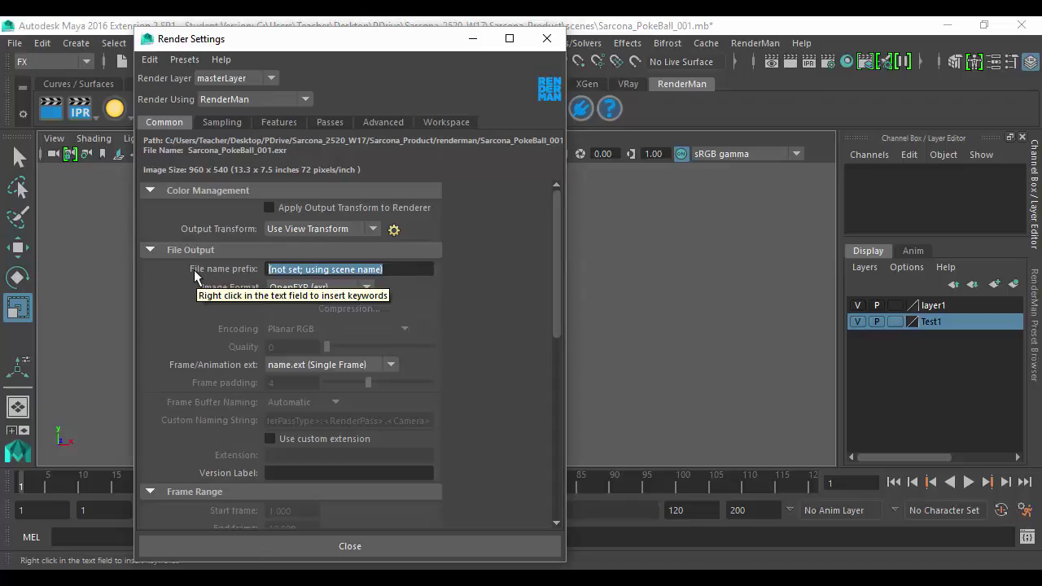
{"action": "type", "text": "R"}
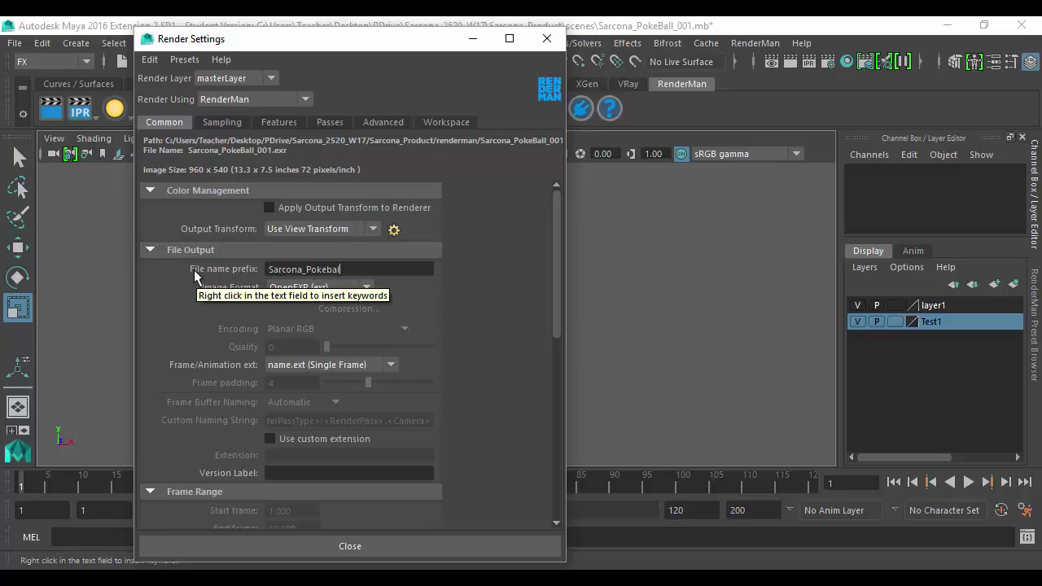
{"action": "key", "text": "Return"}
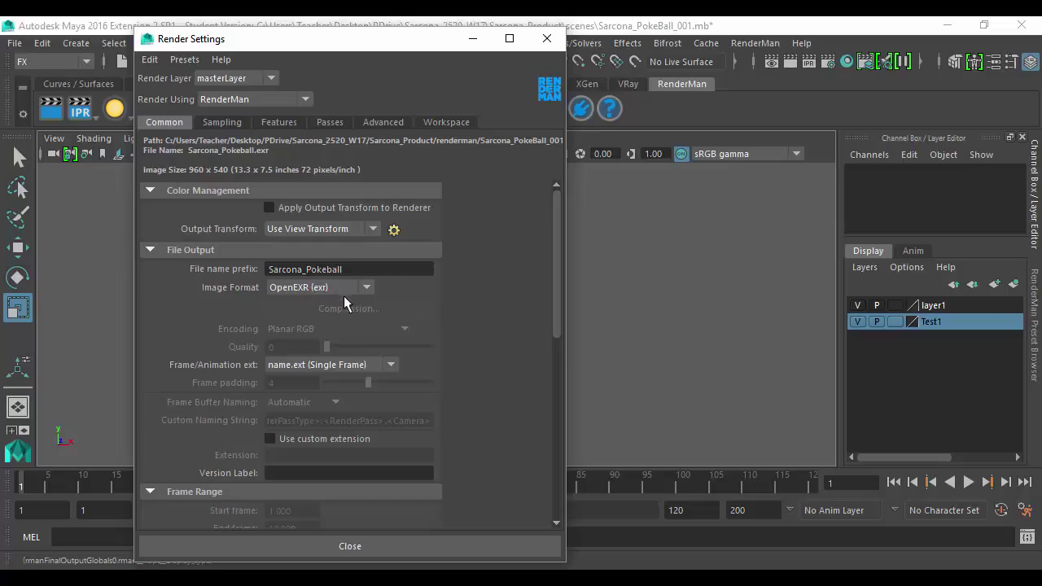
Keep persp as the renderable camera and choose the 8"x10" image size preset
{"action": "scroll", "coordinate": [419, 348], "scroll_direction": "down", "scroll_amount": 10}
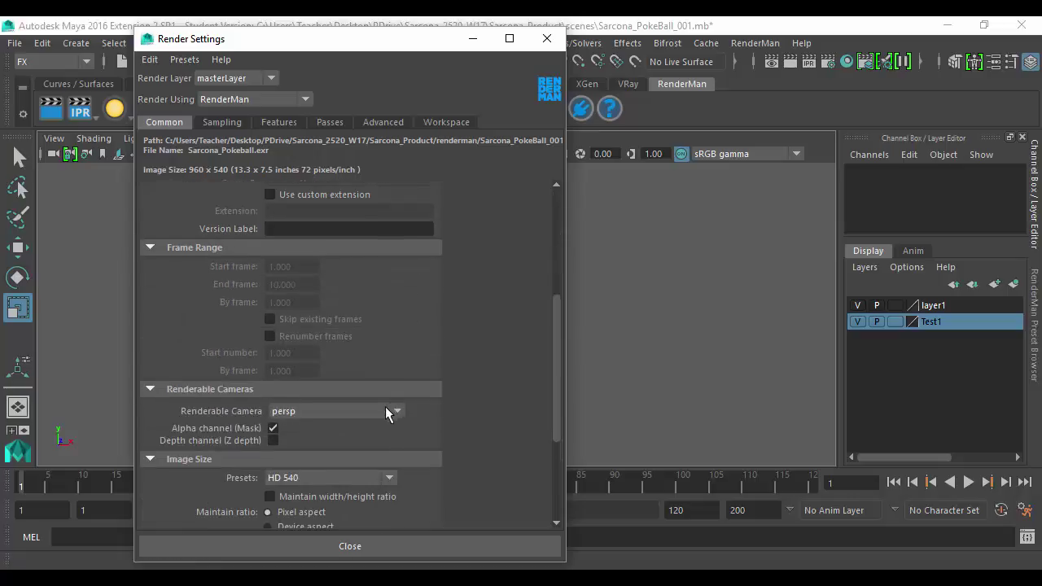
{"action": "left_click", "coordinate": [351, 234]}
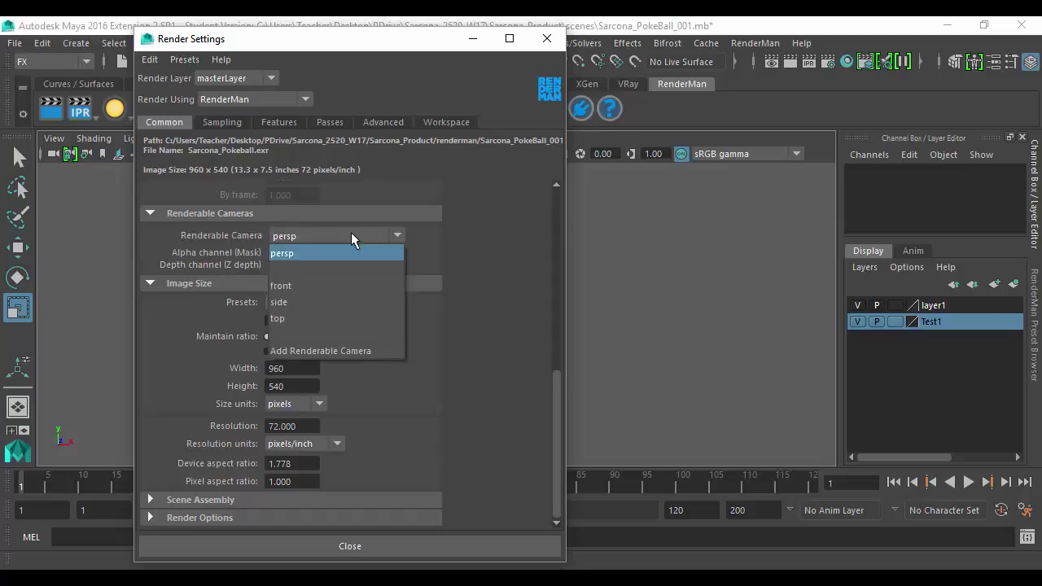
{"action": "left_click", "coordinate": [356, 245]}
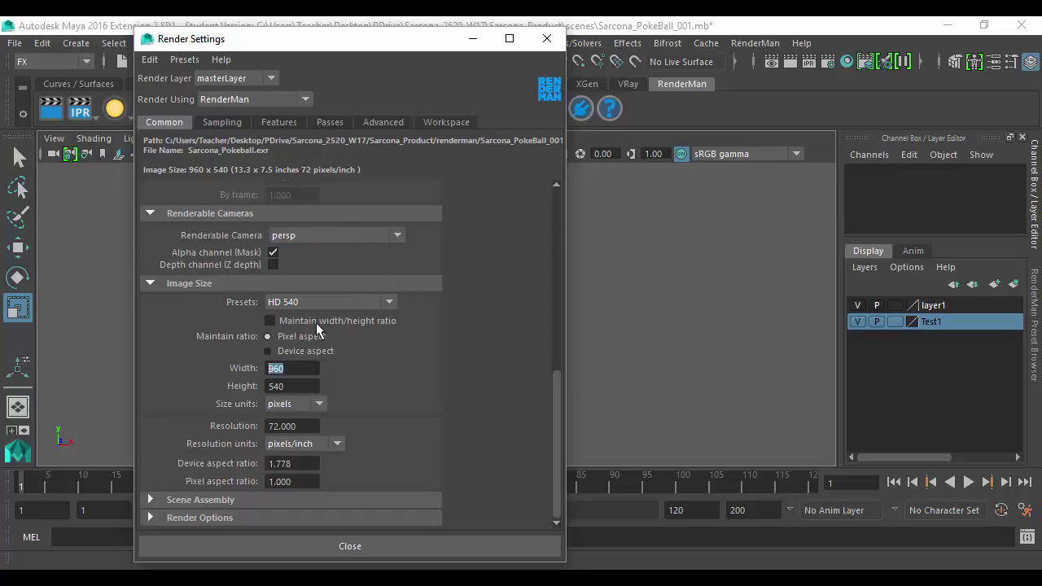
{"action": "left_click", "coordinate": [338, 299]}
{"action": "scroll", "coordinate": [326, 434], "scroll_direction": "down", "scroll_amount": 6}
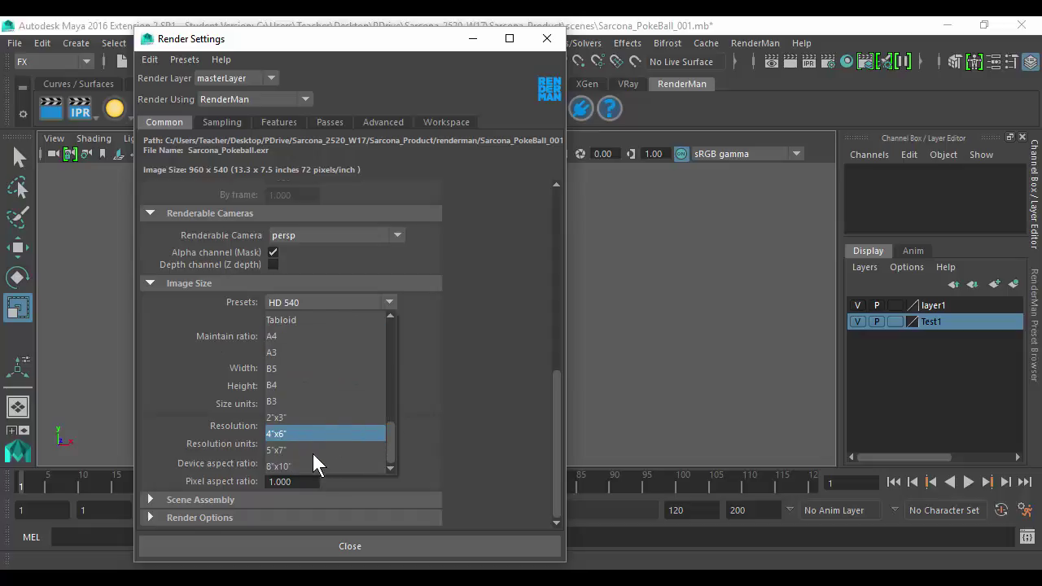
{"action": "left_click", "coordinate": [314, 465]}
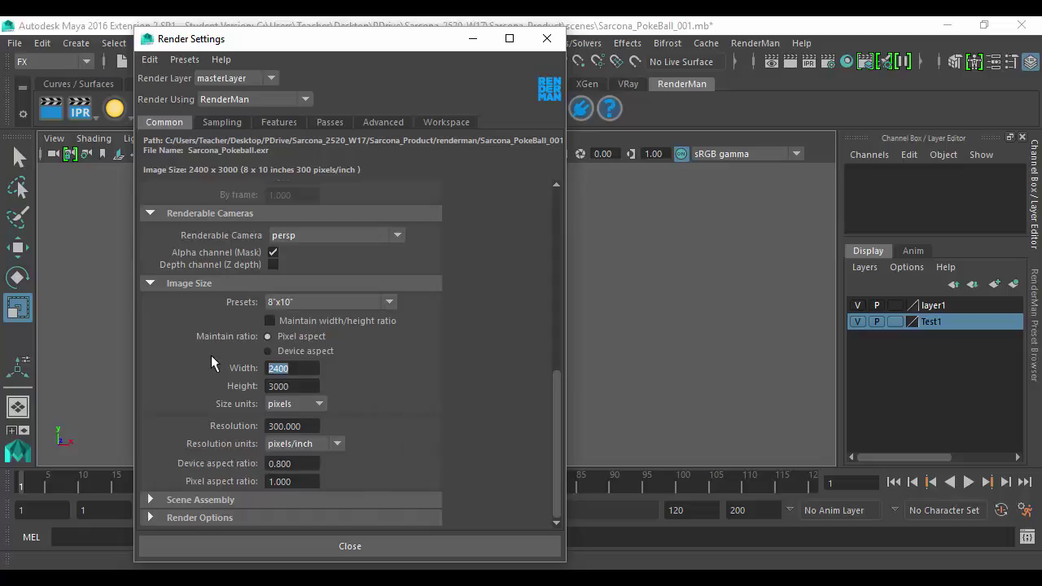
Set the render image width to 3000 pixels and the height to 2400 pixels
{"action": "type", "text": "3000"}
{"action": "key", "text": "Tab"}
{"action": "type", "text": "2400"}
{"action": "key", "text": "Return"}
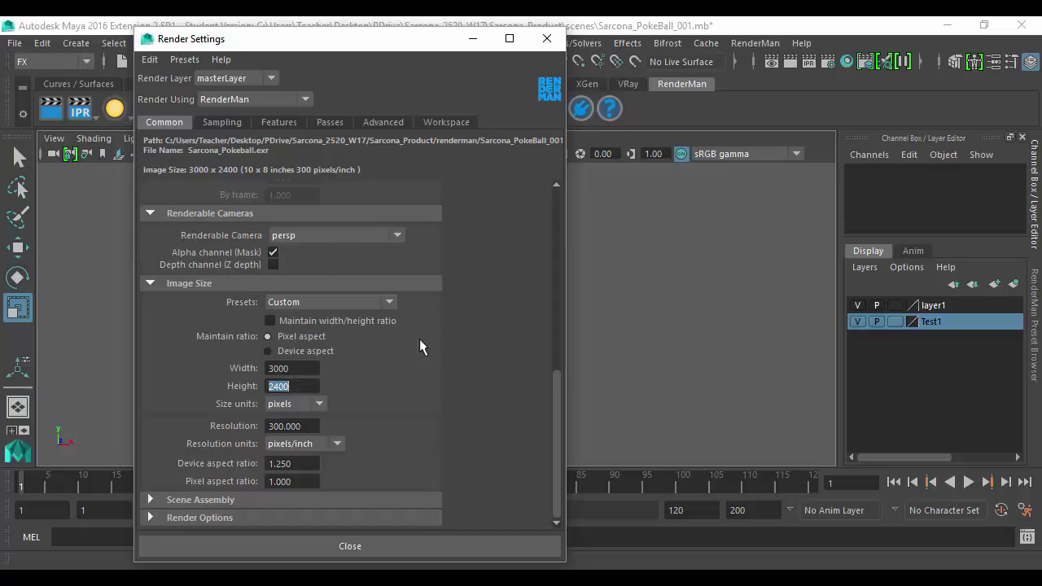
Show the render sampling settings and examine the earlier render up close for image quality, then minimize its window
{"action": "left_click", "coordinate": [223, 123]}
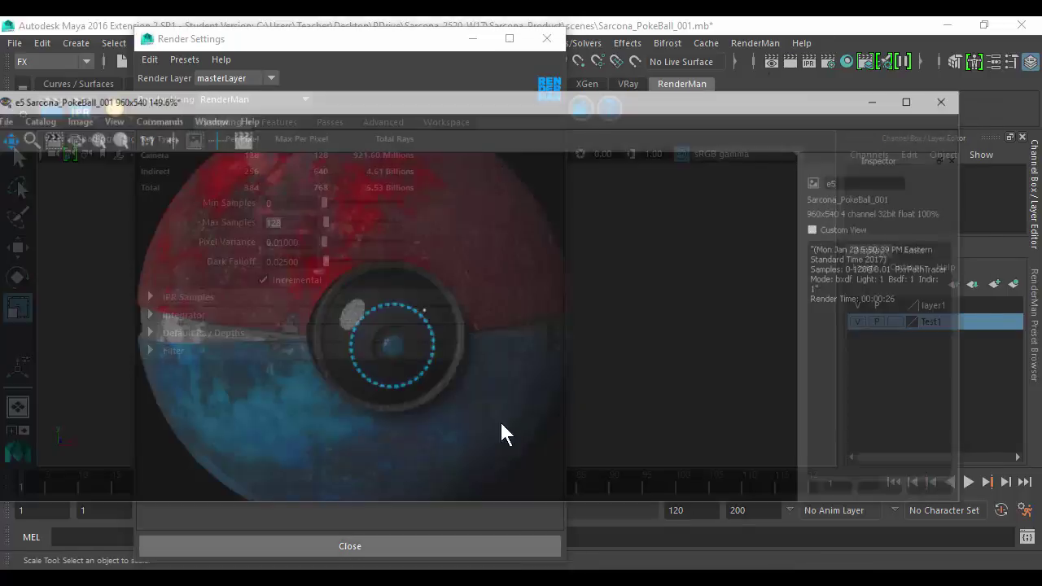
{"action": "scroll", "coordinate": [473, 341], "scroll_direction": "down", "scroll_amount": 3}
{"action": "scroll", "coordinate": [368, 285], "scroll_direction": "up", "scroll_amount": 3}
{"action": "middle_click_drag", "start_coordinate": [399, 360], "coordinate": [491, 402]}
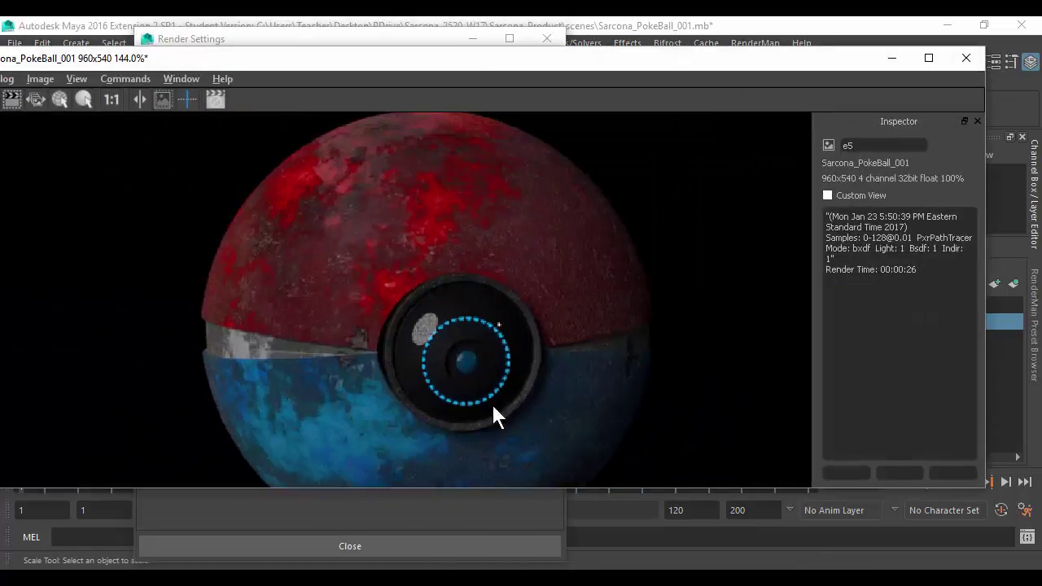
{"action": "scroll", "coordinate": [491, 402], "scroll_direction": "up", "scroll_amount": 4}
{"action": "middle_click_drag", "start_coordinate": [244, 162], "coordinate": [570, 480]}
{"action": "scroll", "coordinate": [415, 296], "scroll_direction": "up", "scroll_amount": 2}
{"action": "middle_click_drag", "start_coordinate": [577, 322], "coordinate": [347, 305]}
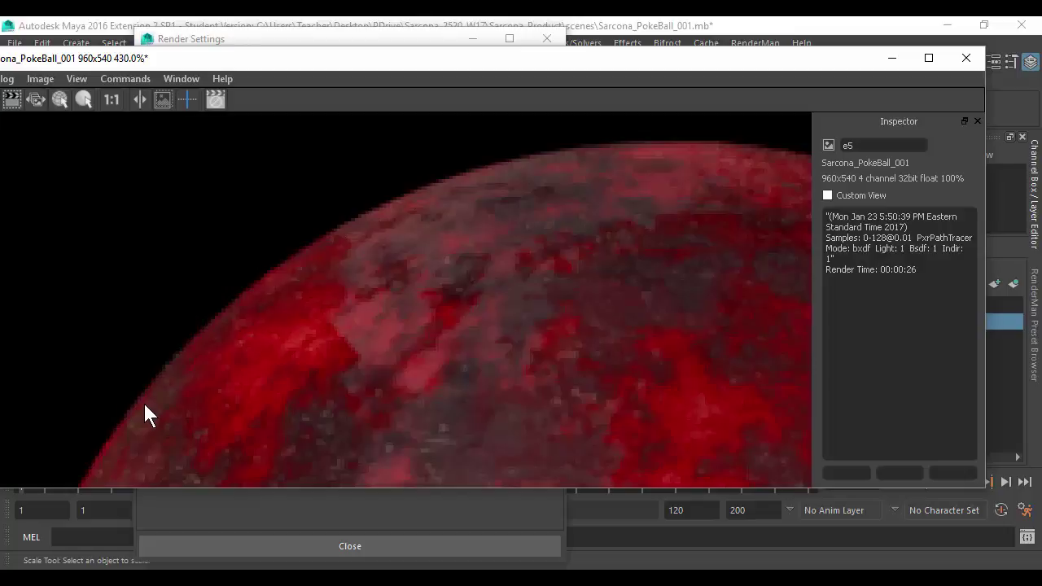
{"action": "scroll", "coordinate": [562, 318], "scroll_direction": "down", "scroll_amount": 7}
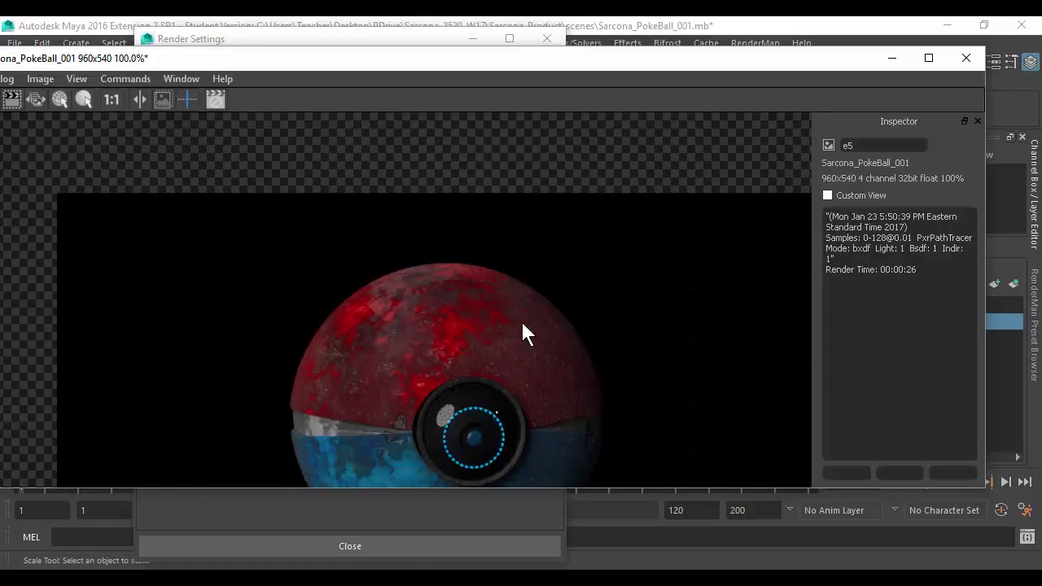
{"action": "middle_click_drag", "start_coordinate": [479, 245], "coordinate": [445, 232]}
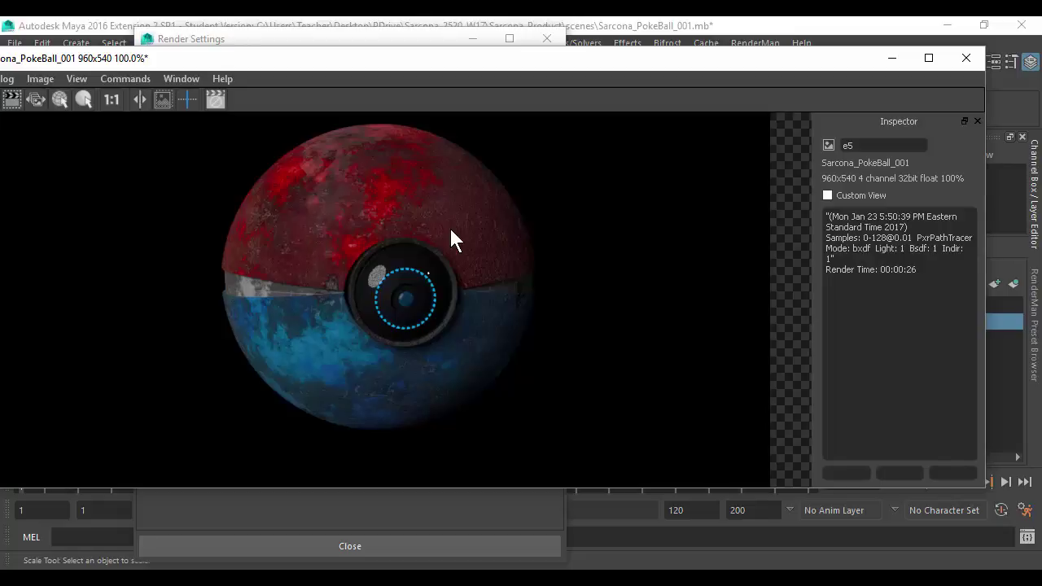
{"action": "left_click", "coordinate": [414, 37]}
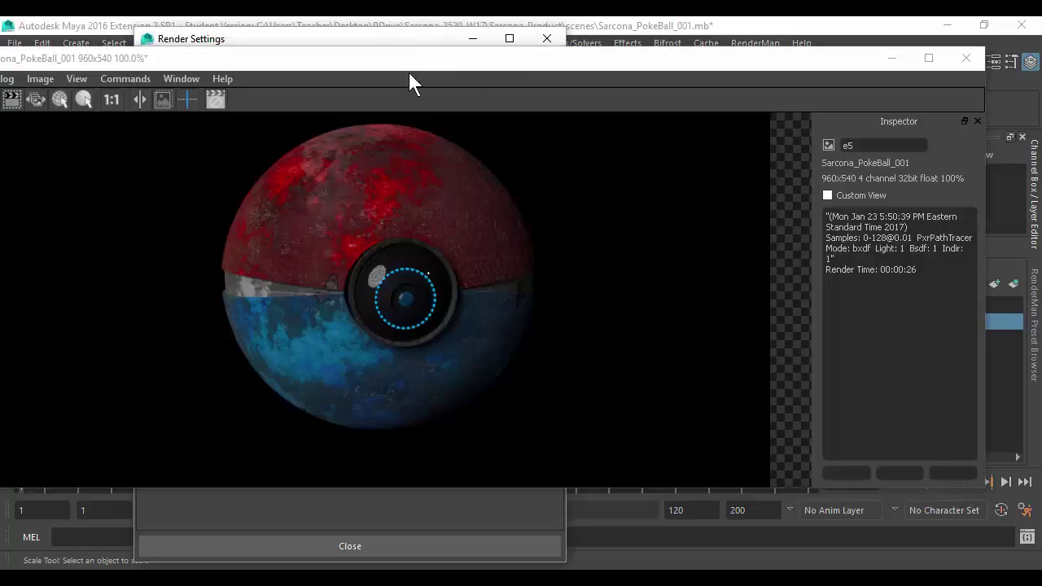
{"action": "left_click", "coordinate": [891, 59]}
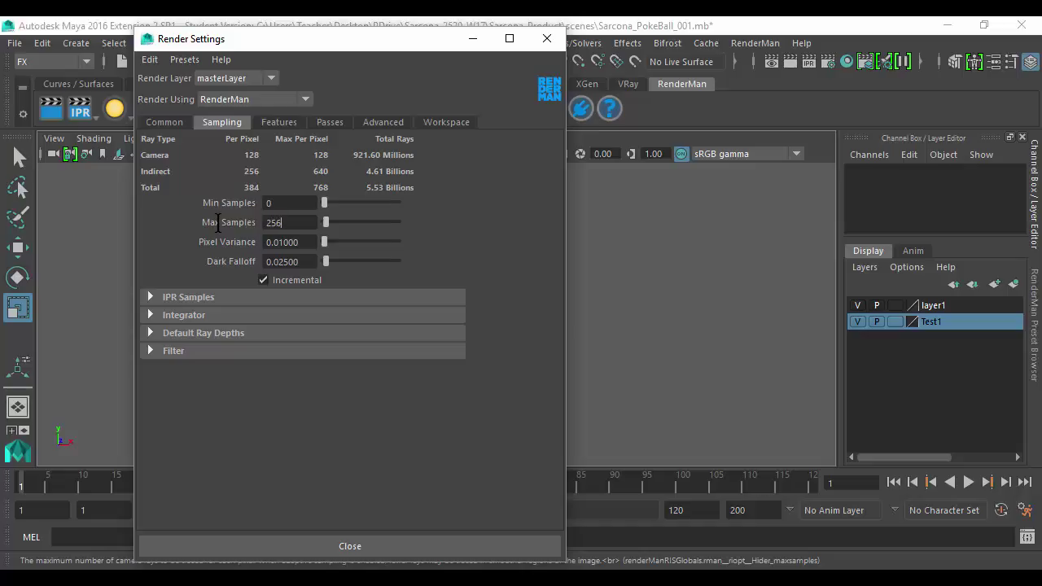
Try Max Samples at 256, then set it back to 128
{"action": "key", "text": "Return"}
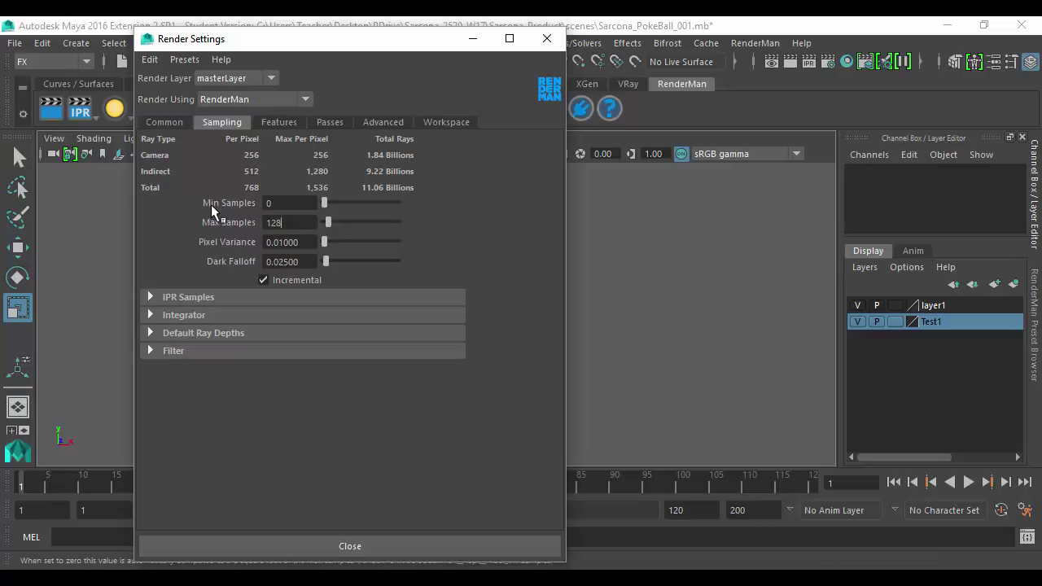
{"action": "key", "text": "Return"}
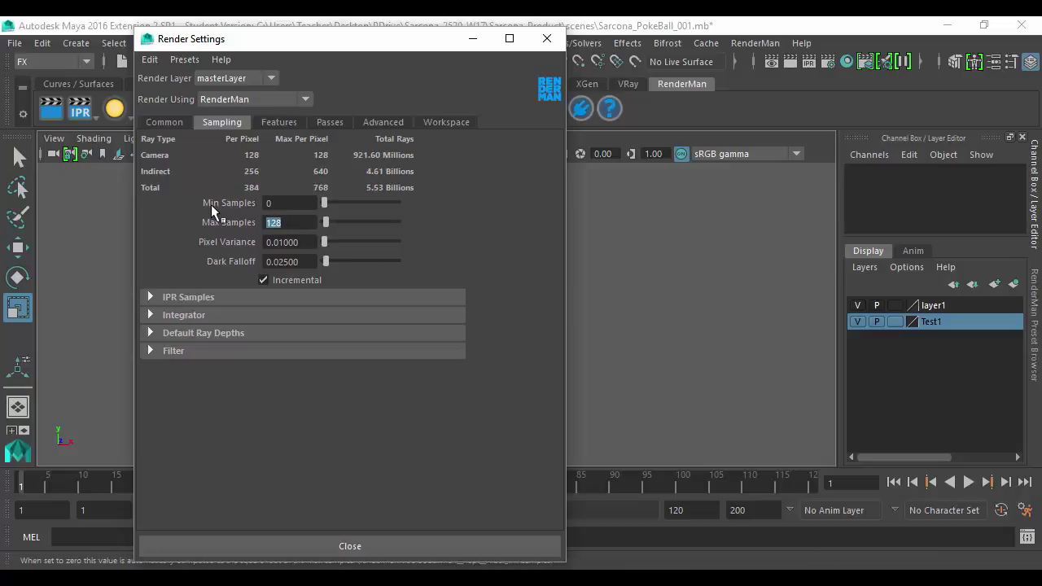
Add the z depth preset to the Final Defaults pass outputs alongside rgba, and close the render settings
{"action": "left_click", "coordinate": [277, 123]}
{"action": "left_click", "coordinate": [330, 122]}
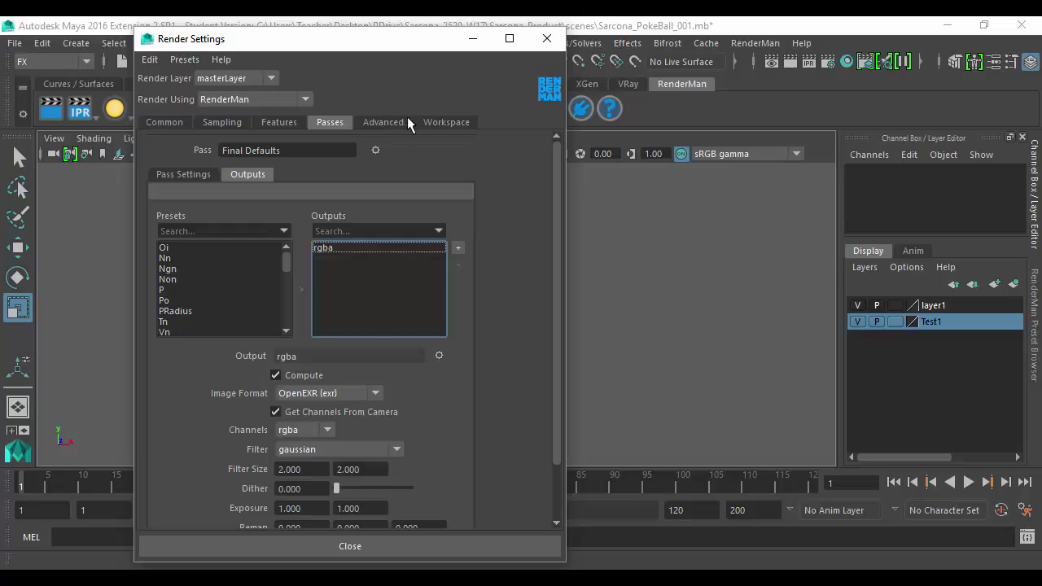
{"action": "left_click", "coordinate": [383, 122]}
{"action": "left_click", "coordinate": [328, 122]}
{"action": "left_click_drag", "start_coordinate": [285, 260], "coordinate": [283, 275]}
{"action": "left_click", "coordinate": [168, 311]}
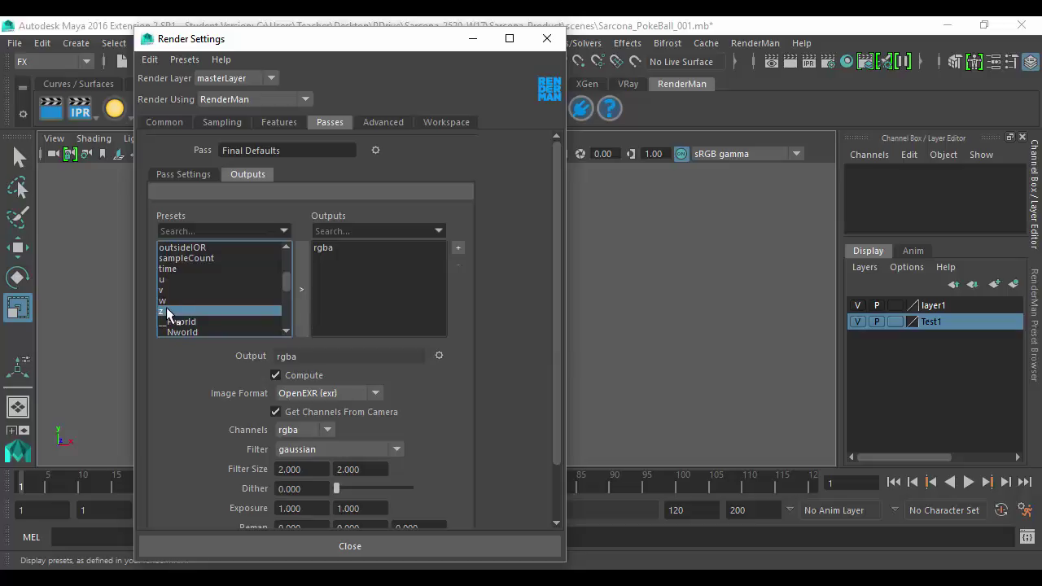
{"action": "left_click", "coordinate": [300, 279]}
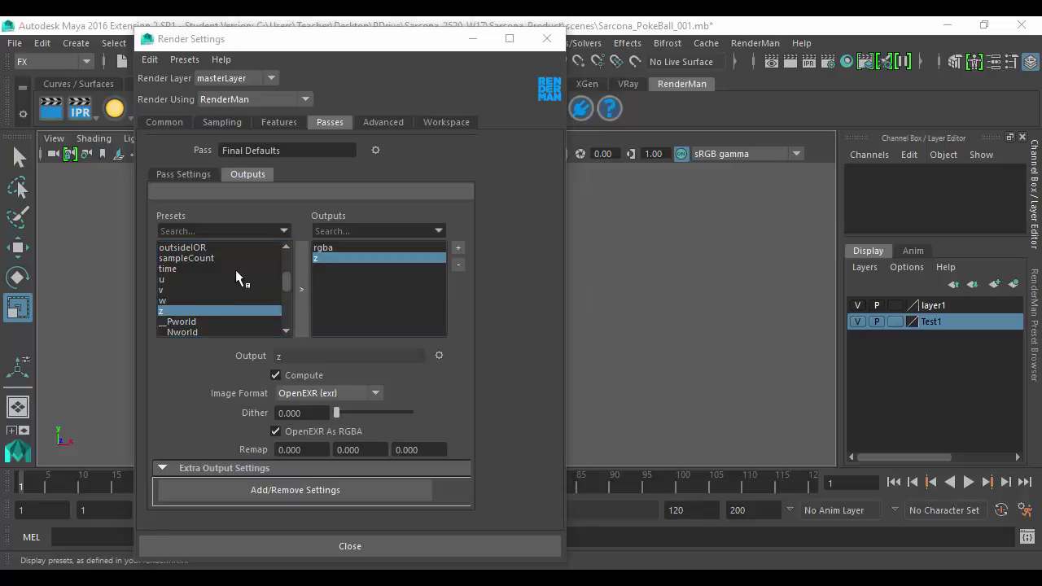
{"action": "left_click", "coordinate": [550, 40]}
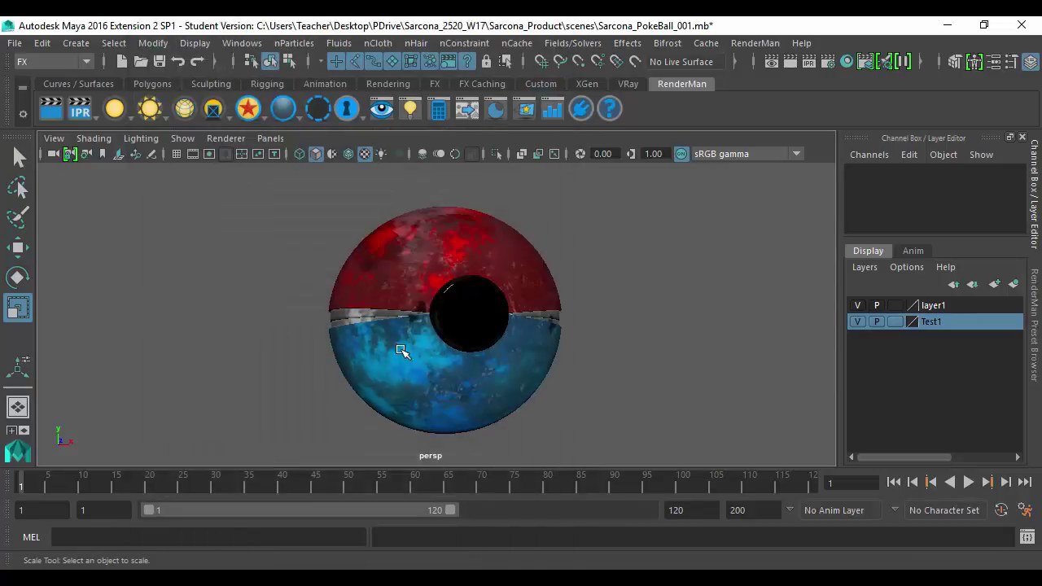
Create a polygon cylinder and rotate it 90 degrees about X, undoing the stray scale made along the way
{"action": "left_click_drag", "start_coordinate": [403, 350], "coordinate": [495, 281], "text": "alt"}
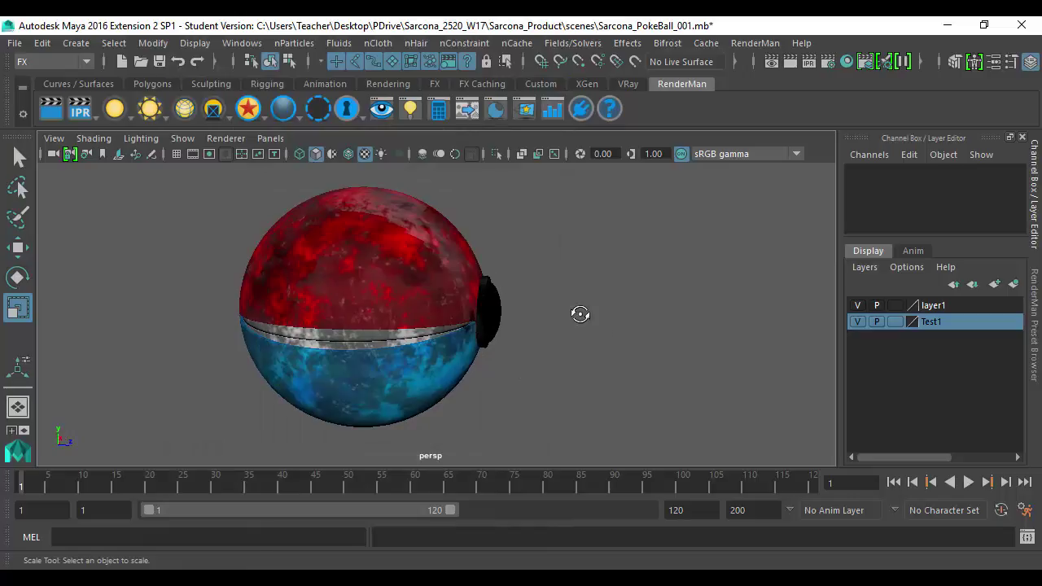
{"action": "left_click_drag", "start_coordinate": [579, 314], "coordinate": [452, 321], "text": "alt"}
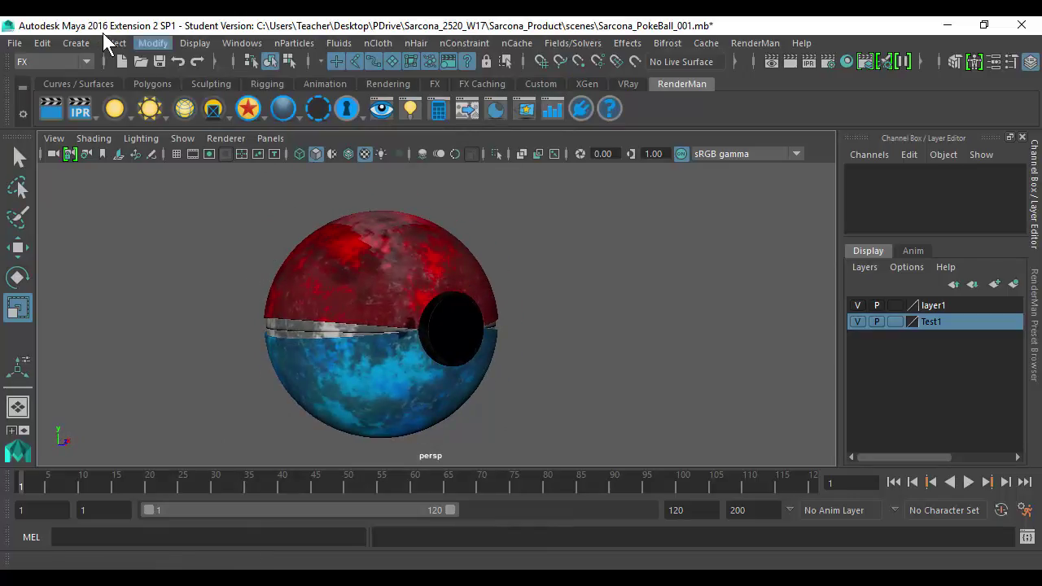
{"action": "left_click", "coordinate": [76, 43]}
{"action": "mouse_move", "coordinate": [227, 101]}
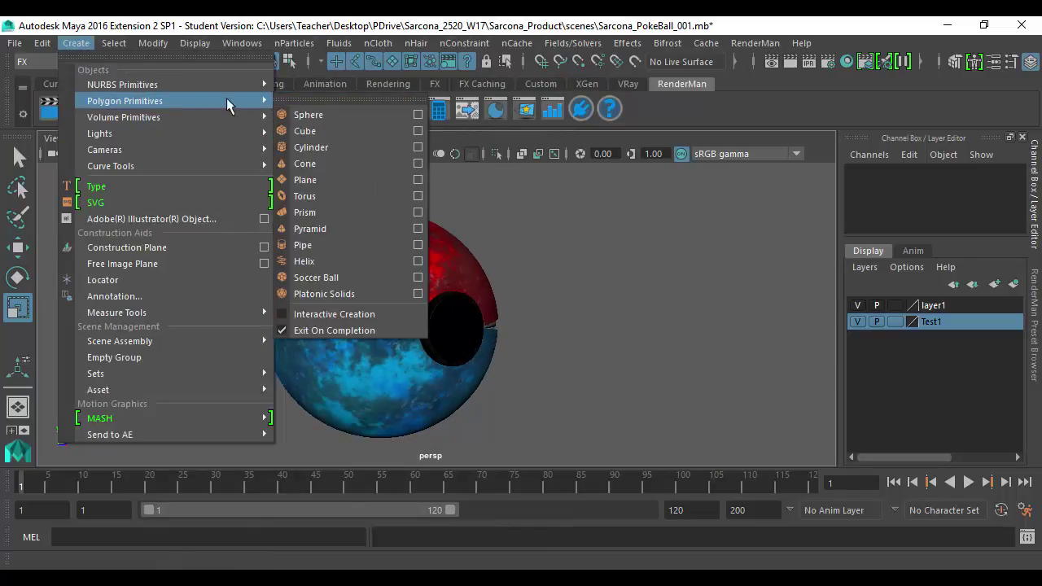
{"action": "left_click", "coordinate": [314, 145]}
{"action": "left_click_drag", "start_coordinate": [419, 314], "coordinate": [519, 354], "text": "alt"}
{"action": "key", "text": "ctrl+z"}
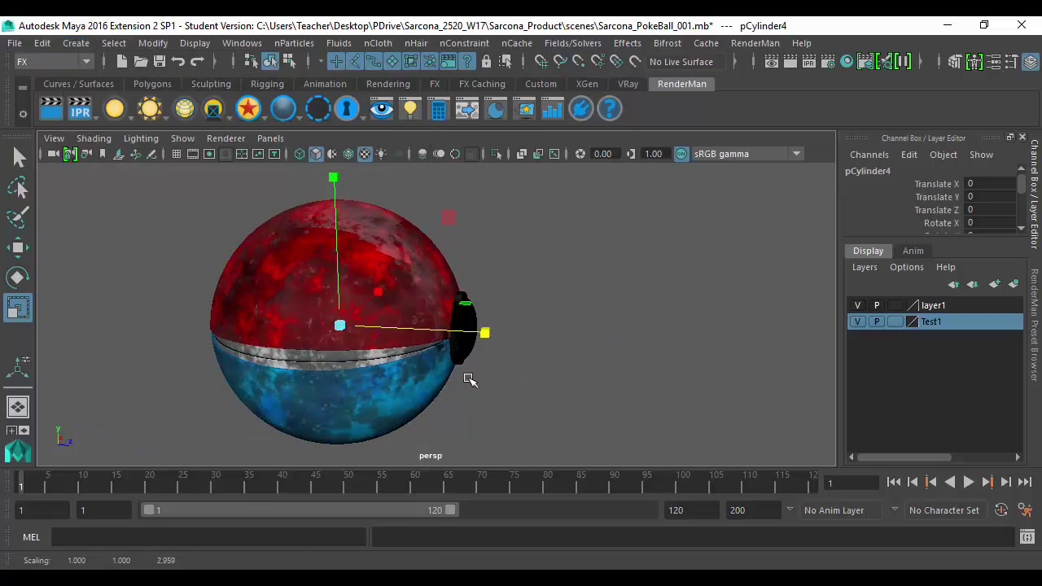
{"action": "key", "text": "e"}
{"action": "left_click_drag", "start_coordinate": [430, 227], "coordinate": [500, 364]}
Move the cylinder out in front of the ball's lens, to about 0.456 in Y and 11.086 in Z
{"action": "key", "text": "w"}
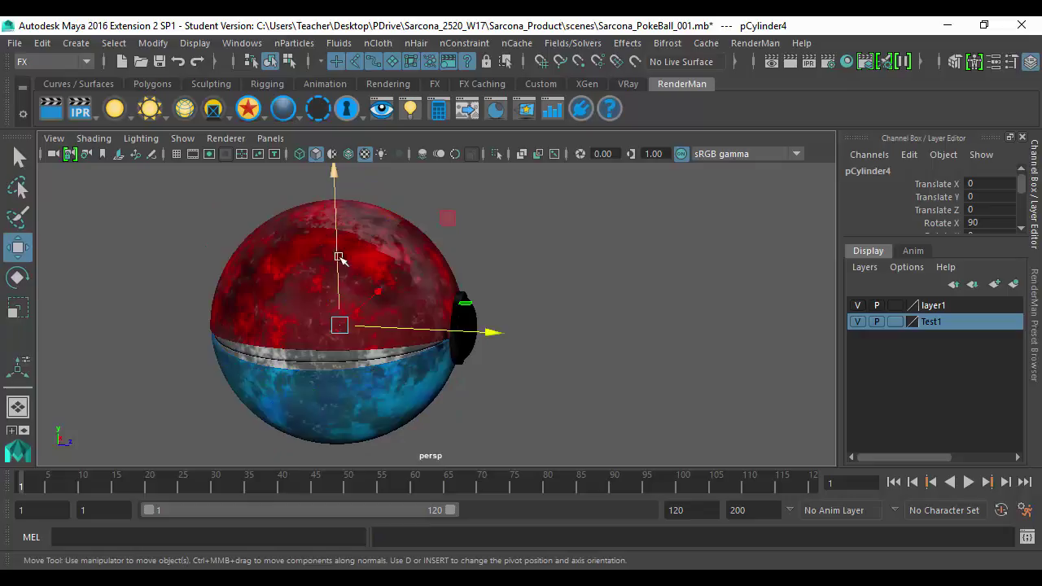
{"action": "left_click_drag", "start_coordinate": [334, 211], "coordinate": [441, 428]}
{"action": "middle_click_drag", "start_coordinate": [435, 354], "coordinate": [407, 293], "text": "alt"}
{"action": "left_click_drag", "start_coordinate": [461, 420], "coordinate": [729, 424]}
{"action": "left_click_drag", "start_coordinate": [581, 273], "coordinate": [581, 101]}
{"action": "middle_click_drag", "start_coordinate": [581, 244], "coordinate": [574, 314], "text": "alt"}
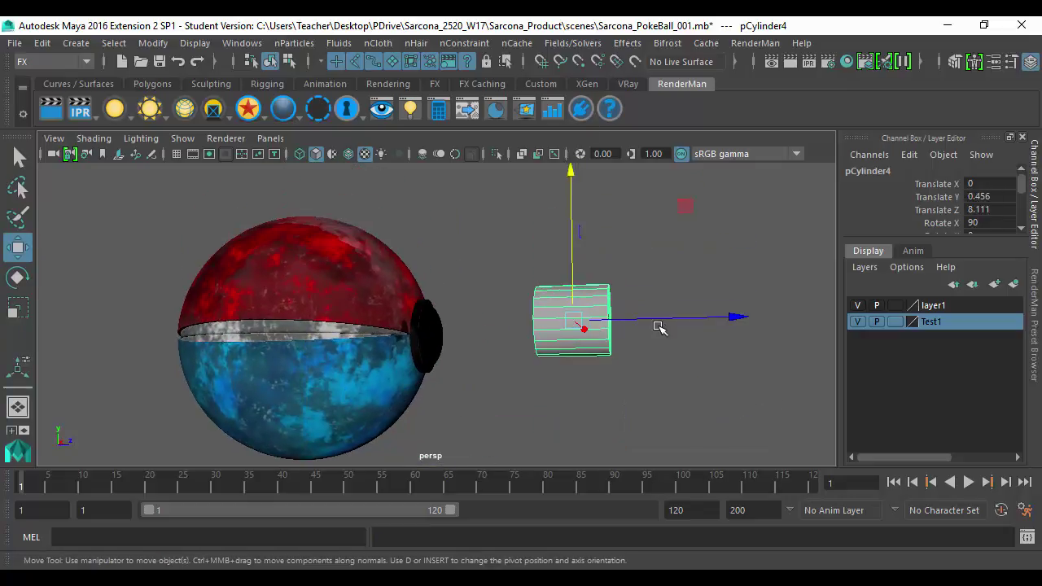
{"action": "left_click_drag", "start_coordinate": [609, 317], "coordinate": [737, 317]}
{"action": "left_click_drag", "start_coordinate": [675, 324], "coordinate": [540, 302], "text": "alt"}
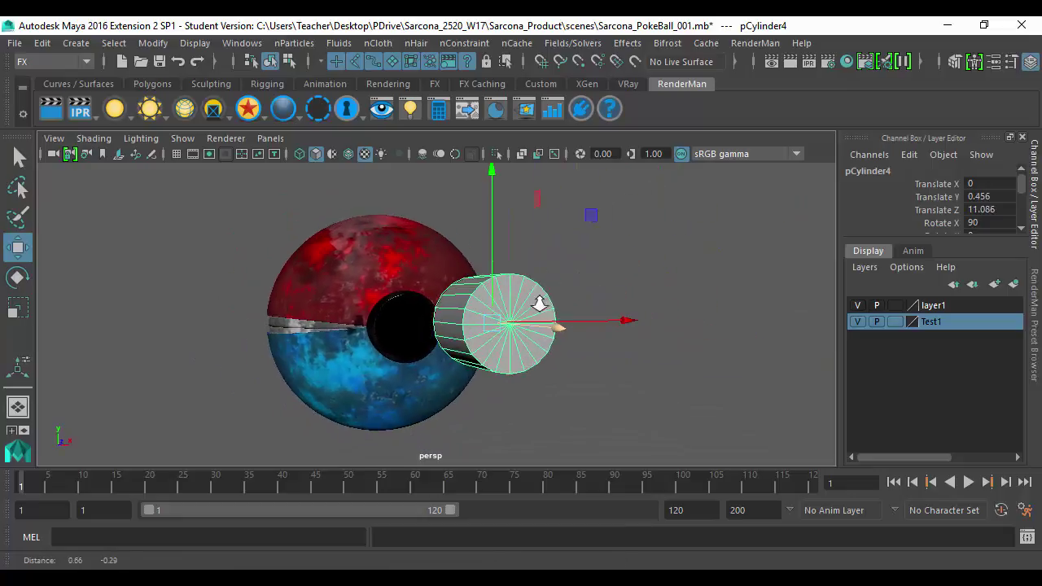
{"action": "right_click_drag", "start_coordinate": [540, 302], "coordinate": [628, 290], "text": "alt"}
{"action": "left_click_drag", "start_coordinate": [628, 291], "coordinate": [659, 314], "text": "alt"}
{"action": "middle_click_drag", "start_coordinate": [590, 313], "coordinate": [564, 309], "text": "alt"}
{"action": "left_click_drag", "start_coordinate": [564, 310], "coordinate": [673, 212], "text": "alt"}
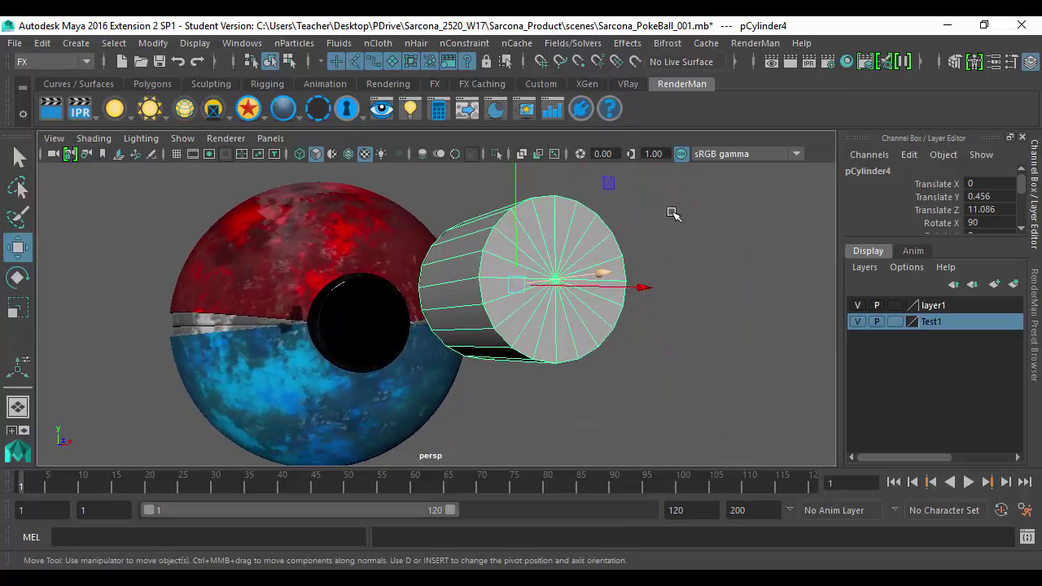
Set the render image size to 600 by 480 pixels and close the render settings
{"action": "left_click", "coordinate": [826, 61]}
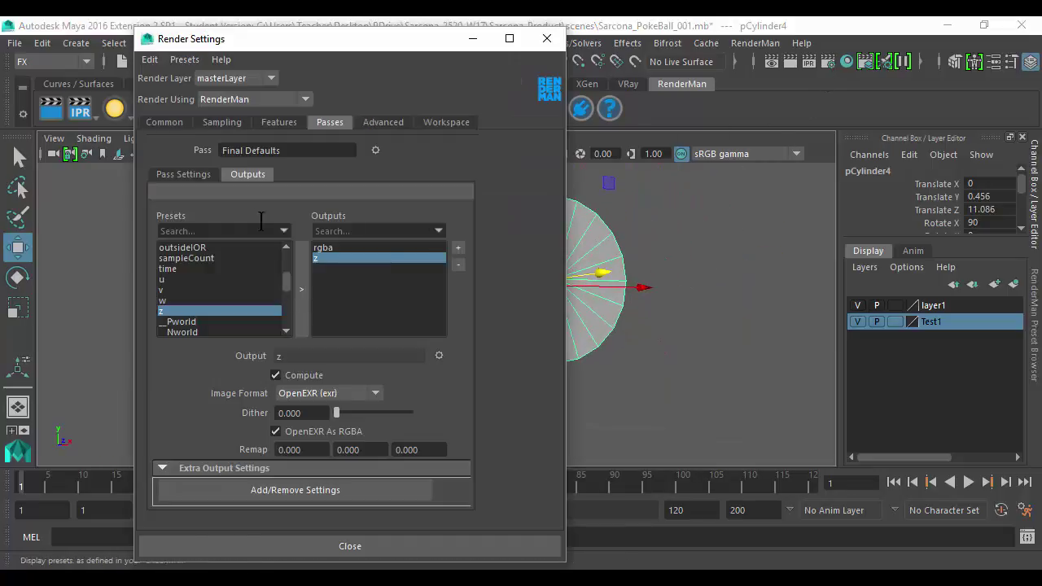
{"action": "left_click", "coordinate": [176, 122]}
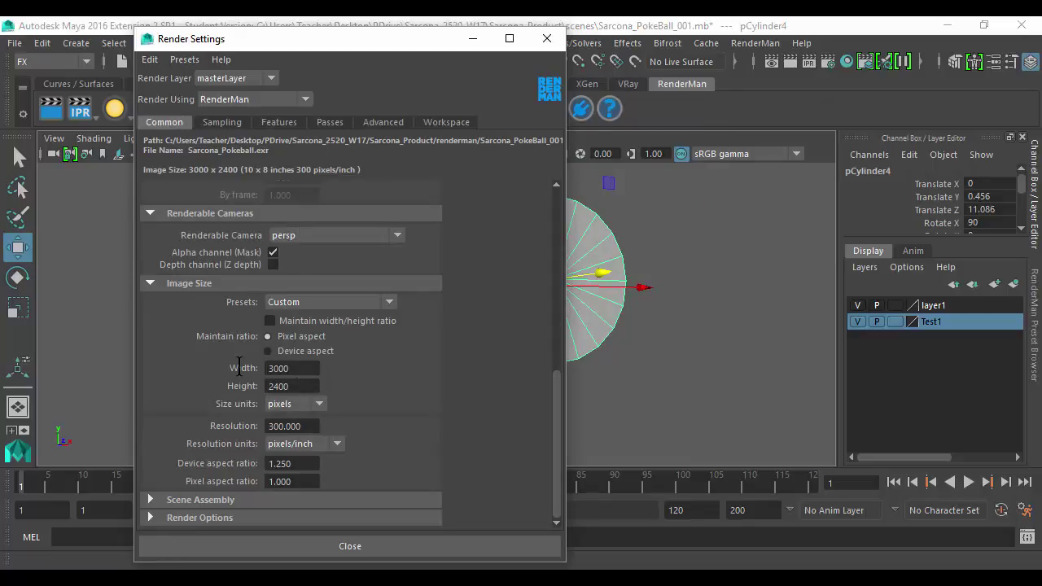
{"action": "double_click", "coordinate": [238, 367]}
{"action": "type", "text": "600"}
{"action": "key", "text": "Tab"}
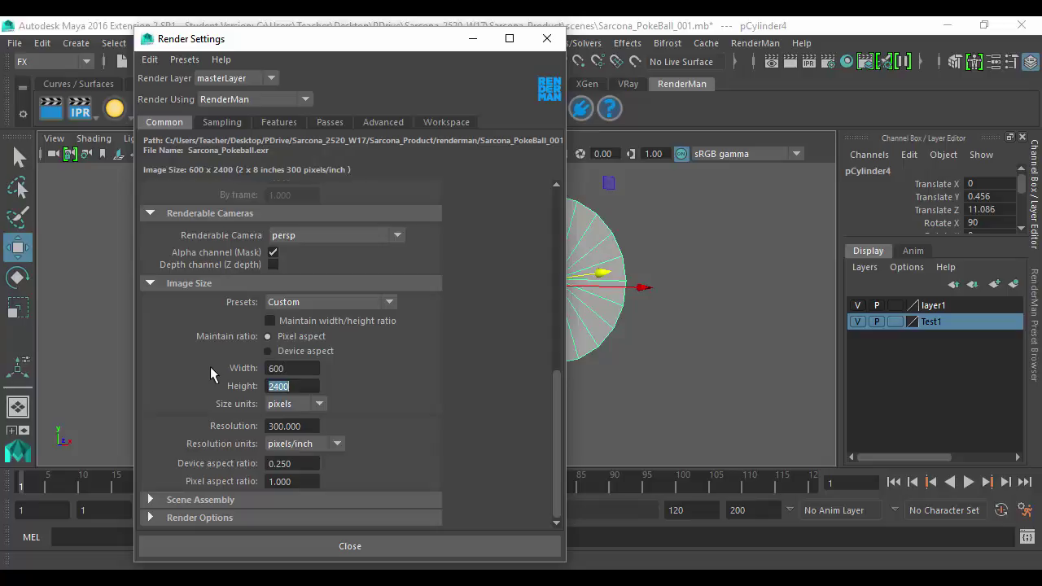
{"action": "type", "text": "480"}
{"action": "key", "text": "Return"}
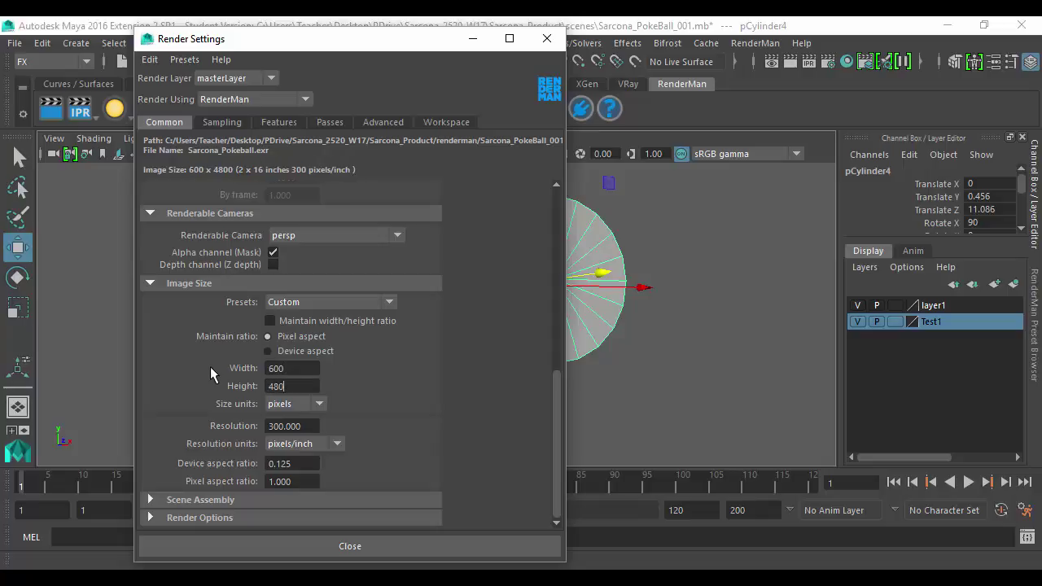
{"action": "left_click", "coordinate": [547, 39]}
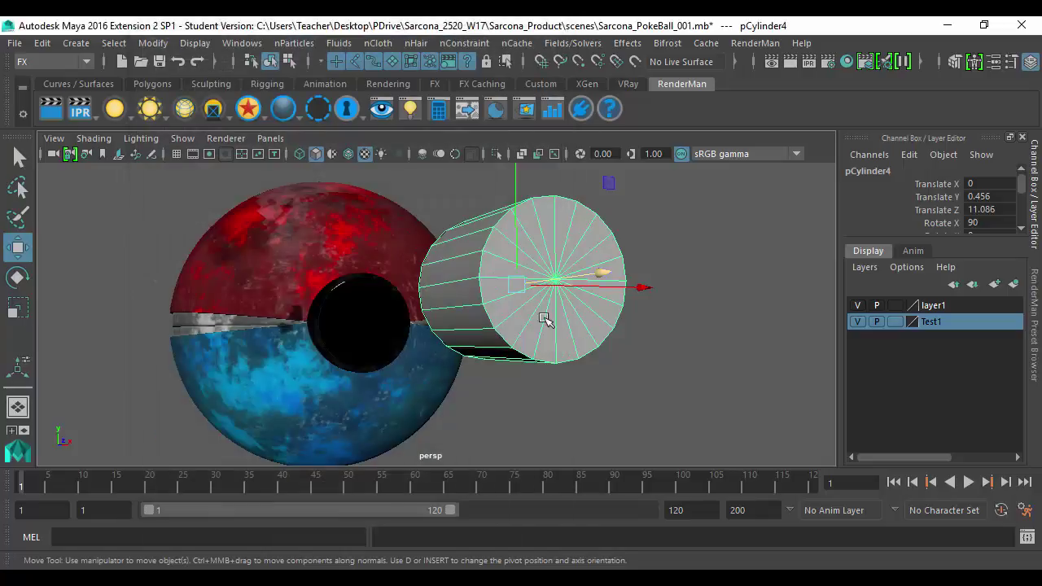
Batch render the current view from the Rendering menu set, continue past the student version notice, and monitor the job in LocalQueue
{"action": "left_click_drag", "start_coordinate": [603, 340], "coordinate": [586, 329], "text": "alt"}
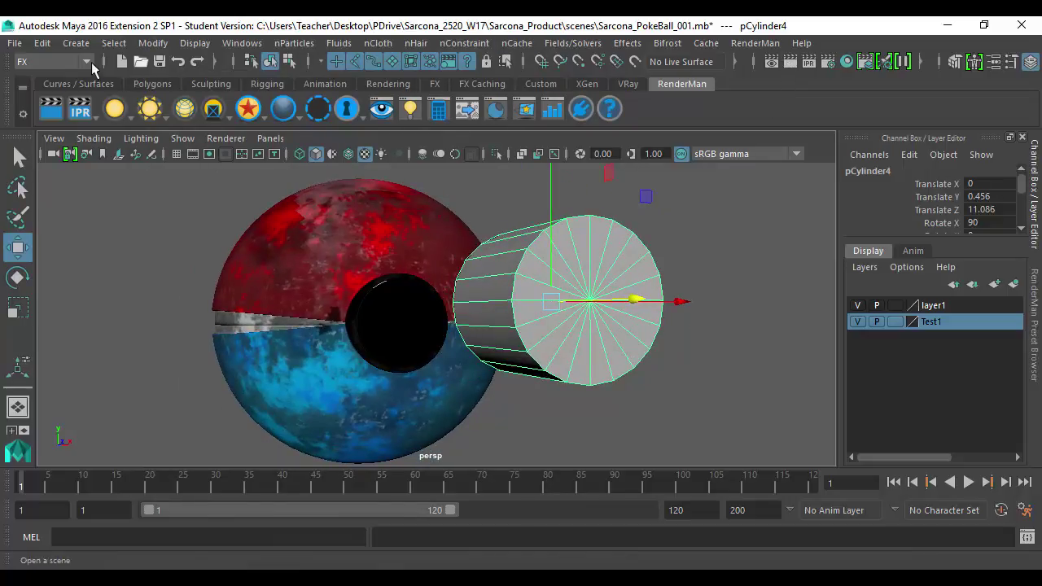
{"action": "left_click", "coordinate": [41, 61]}
{"action": "left_click", "coordinate": [44, 145]}
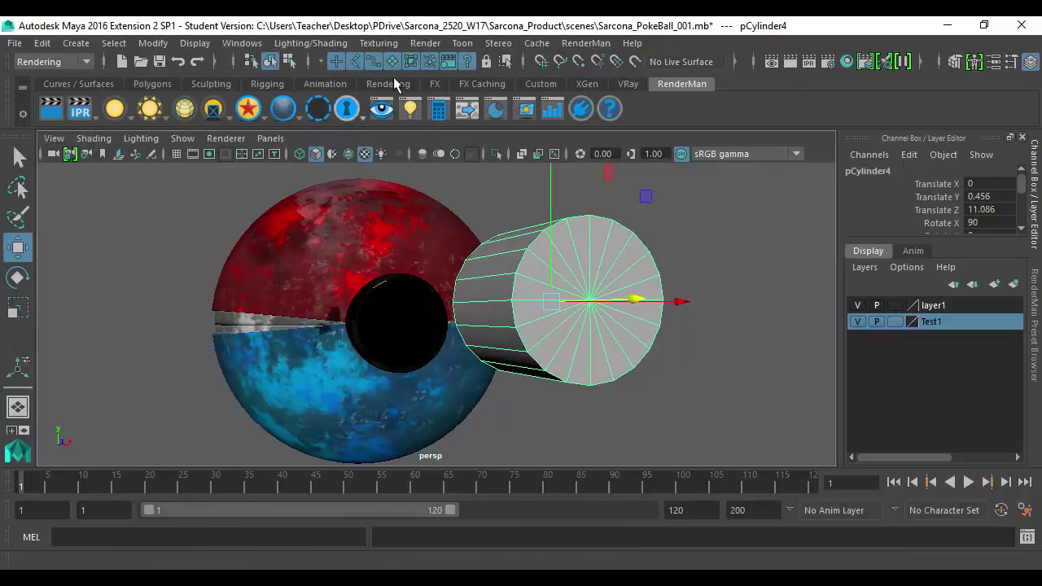
{"action": "left_click", "coordinate": [424, 45]}
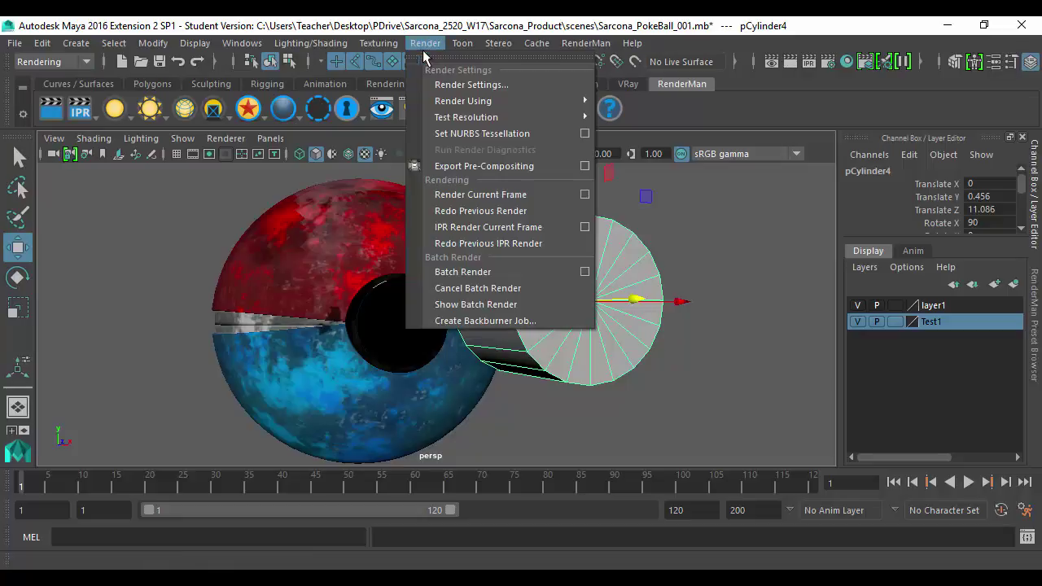
{"action": "left_click", "coordinate": [470, 278]}
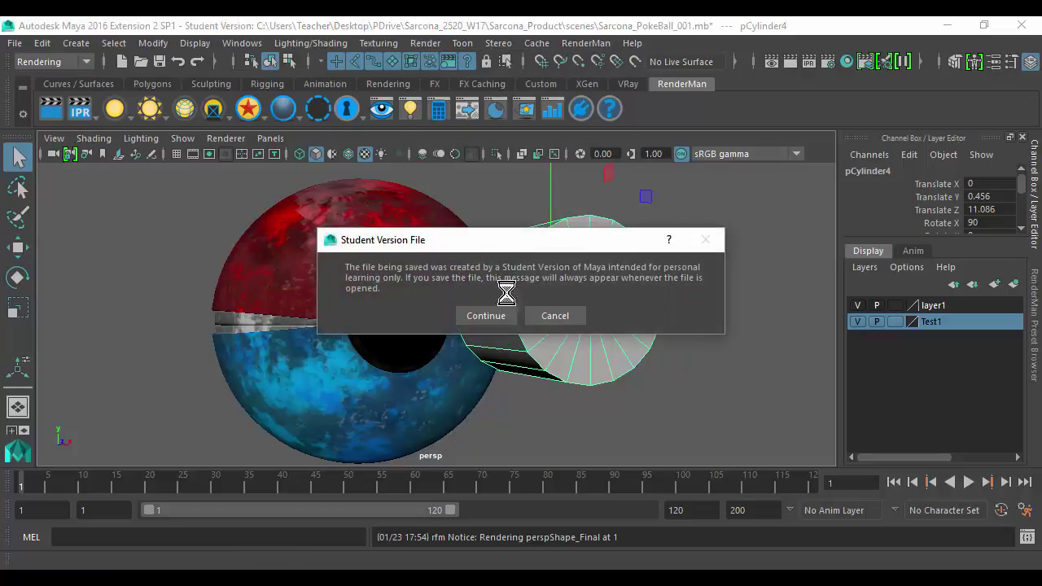
{"action": "left_click", "coordinate": [486, 316]}
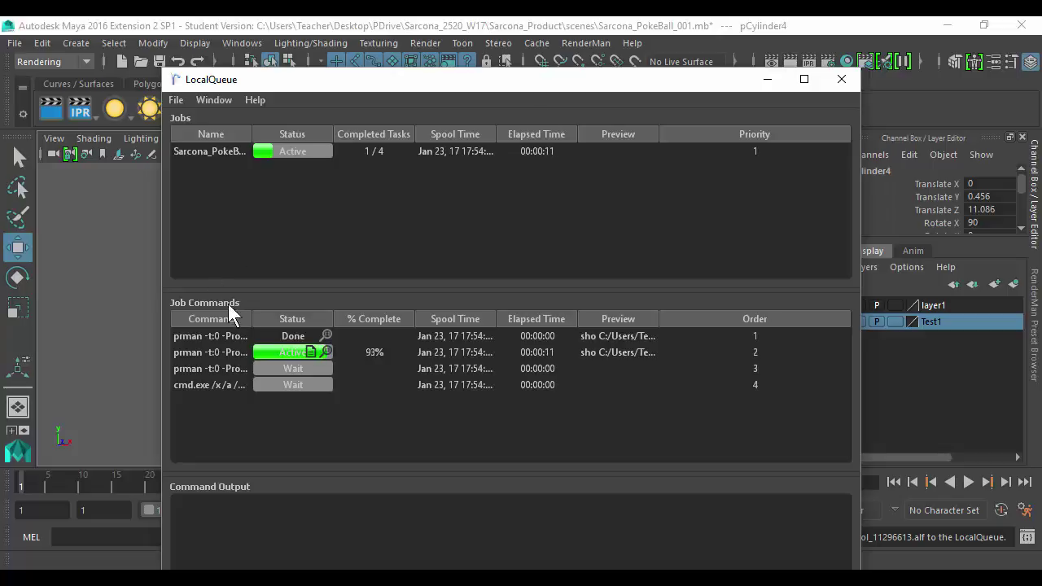
{"action": "left_click_drag", "start_coordinate": [253, 73], "coordinate": [188, 22]}
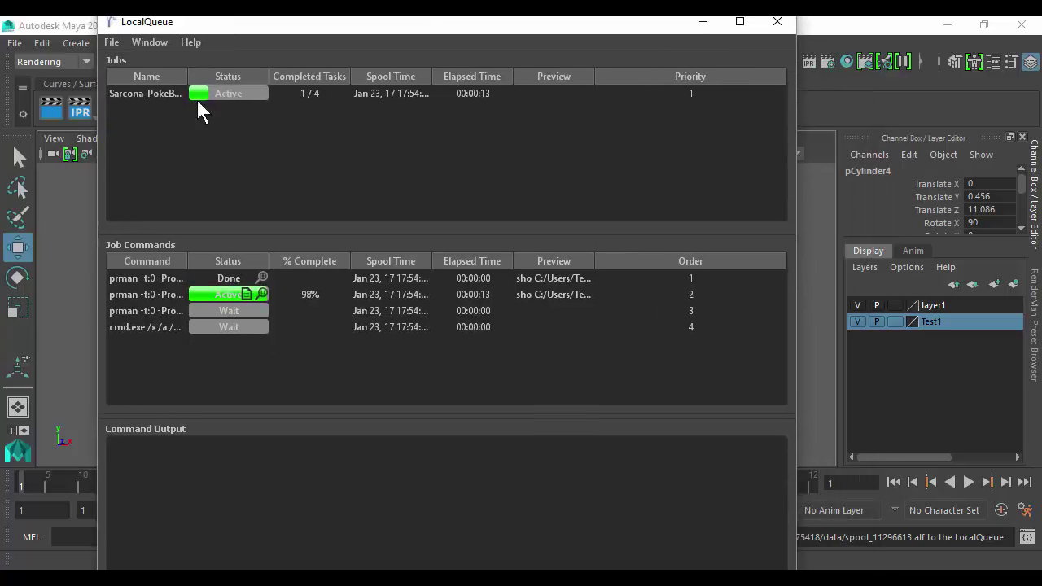
{"action": "left_click_drag", "start_coordinate": [186, 268], "coordinate": [218, 302]}
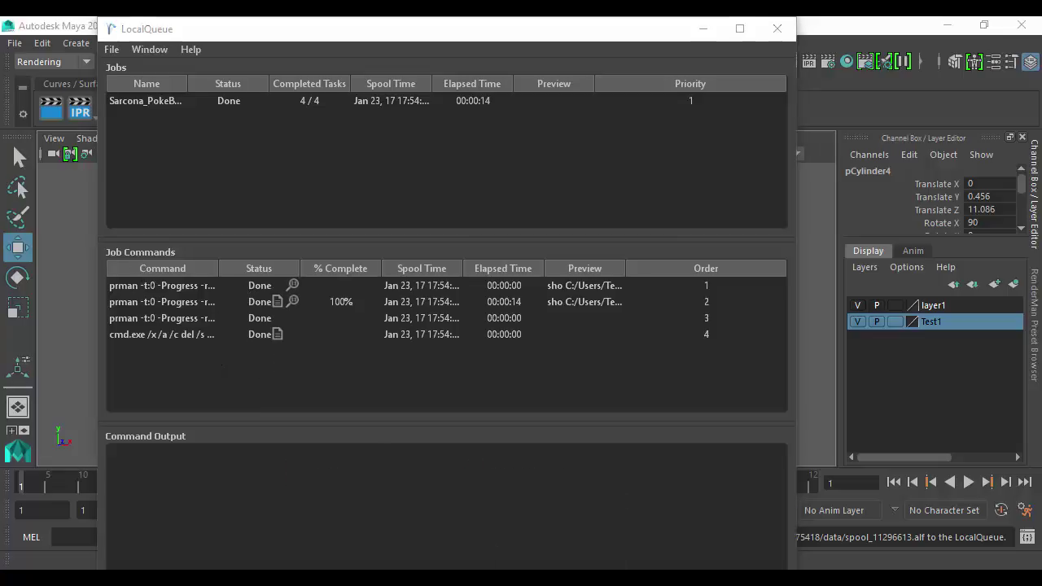
Switch to the PokeBall.nk script in NukeX and enlarge the Node Graph to show the compositing network
{"action": "mouse_move", "coordinate": [428, 574]}
{"action": "left_click", "coordinate": [516, 510]}
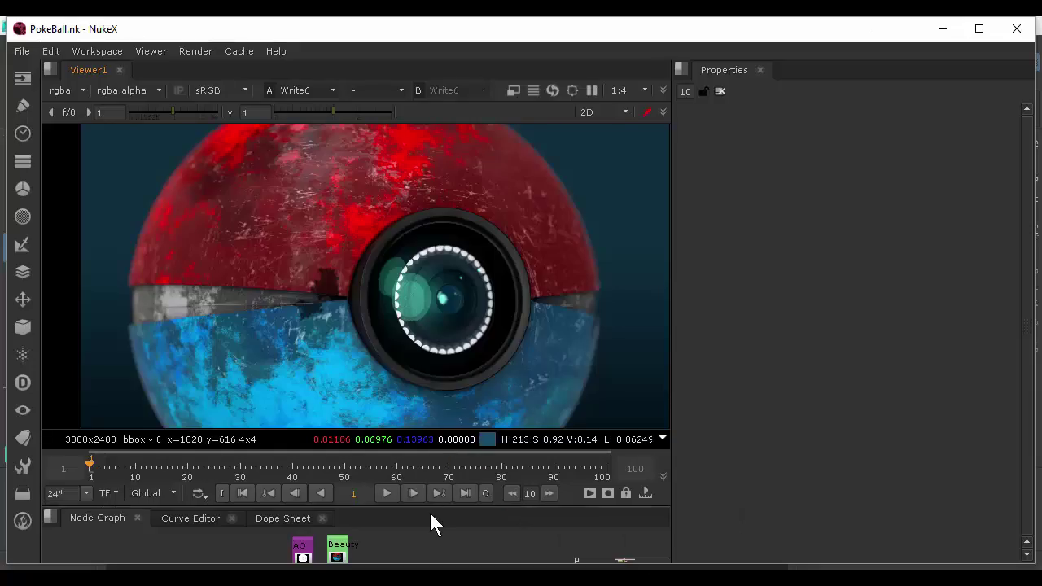
{"action": "left_click_drag", "start_coordinate": [430, 506], "coordinate": [472, 253]}
{"action": "middle_click_drag", "start_coordinate": [492, 371], "coordinate": [325, 421]}
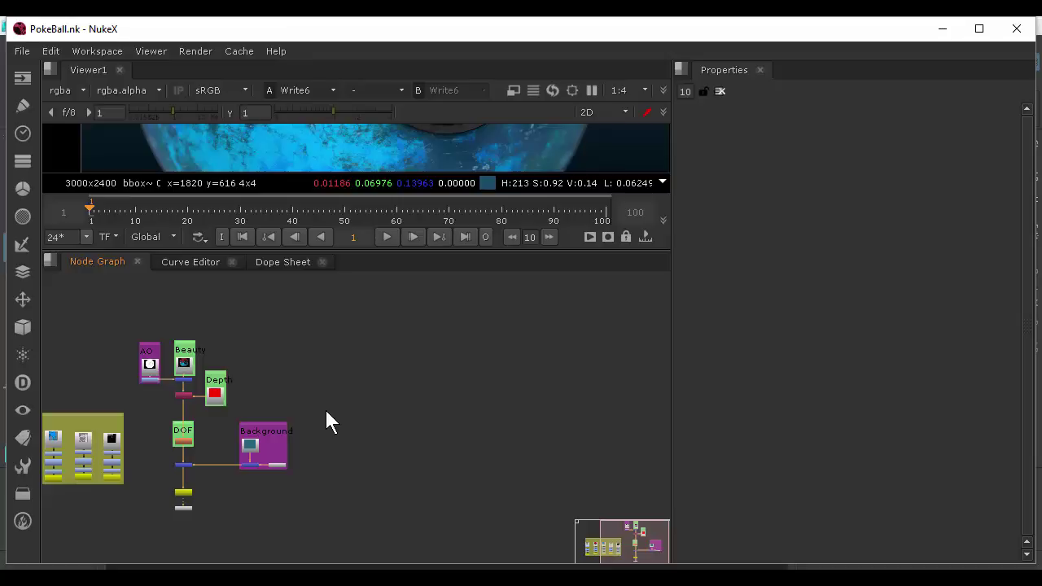
Select the whole compositing tree from AO and Beauty down to Background and move it farther from the Texture Prep group
{"action": "key", "text": "."}
{"action": "left_click_drag", "start_coordinate": [245, 430], "coordinate": [341, 562]}
{"action": "middle_click_drag", "start_coordinate": [347, 397], "coordinate": [229, 327]}
{"action": "left_click", "coordinate": [244, 319]}
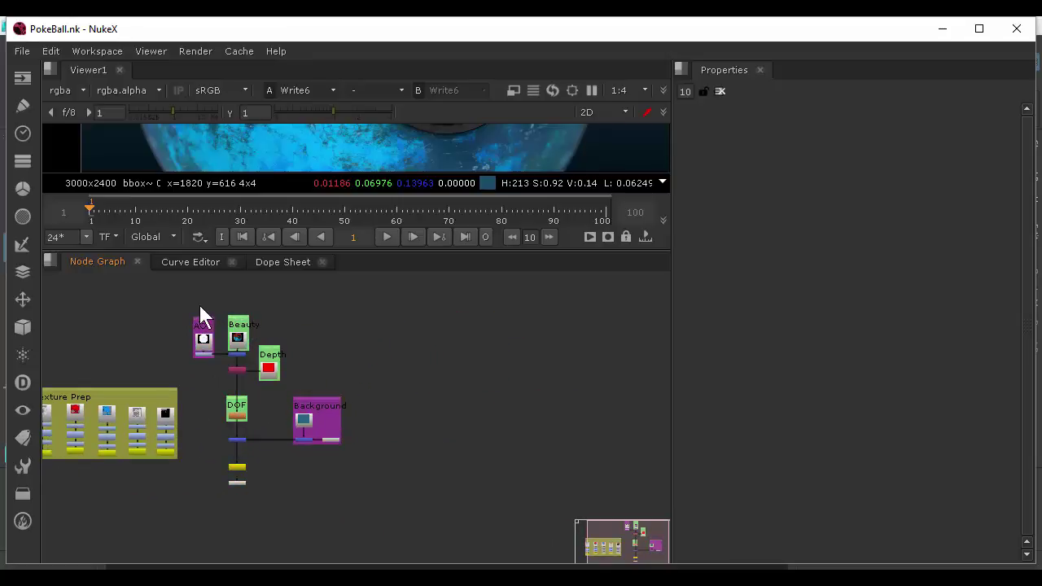
{"action": "left_click_drag", "start_coordinate": [182, 300], "coordinate": [406, 517]}
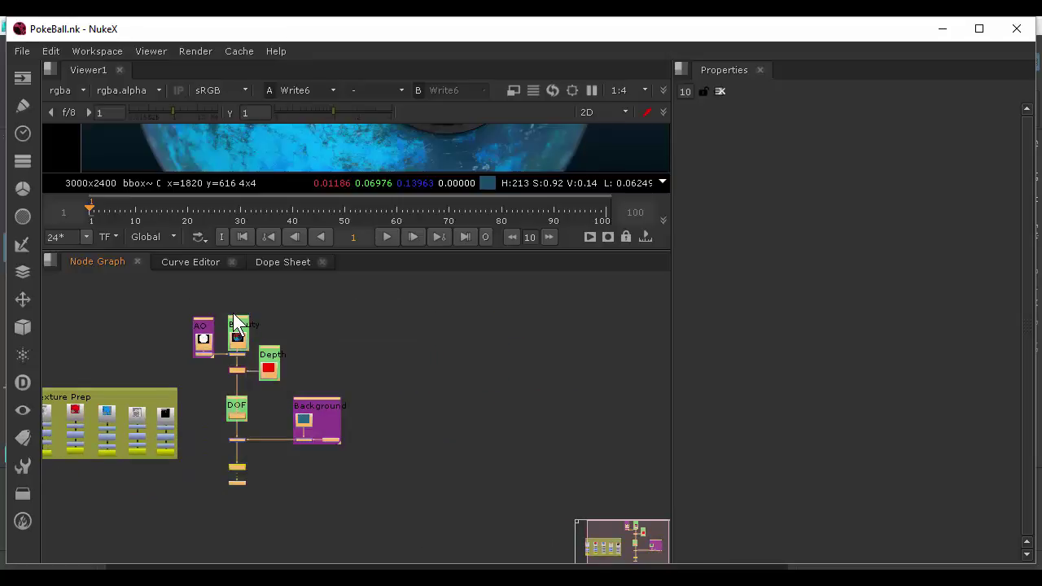
{"action": "left_click", "coordinate": [240, 324]}
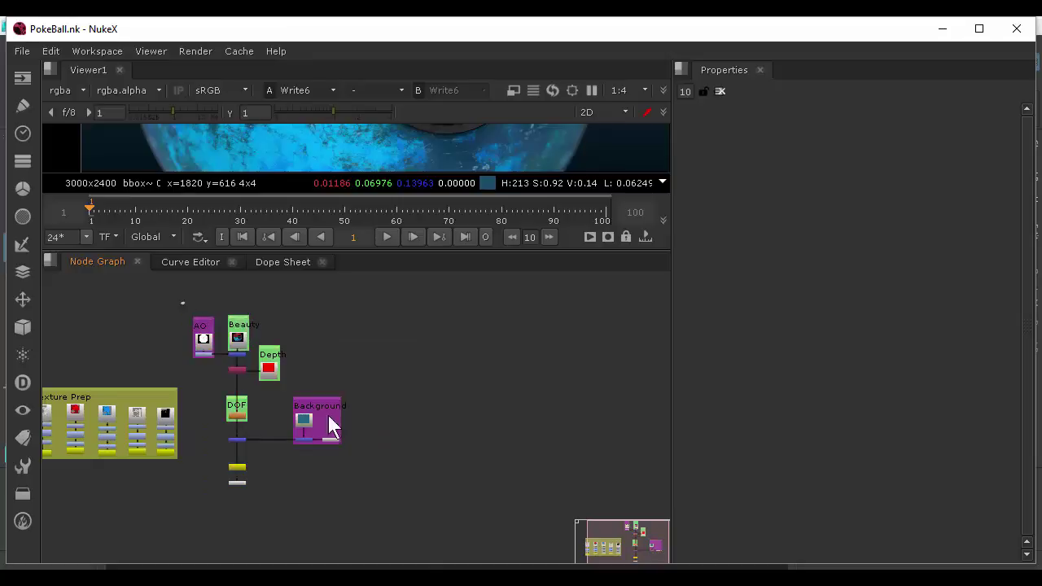
{"action": "left_click_drag", "start_coordinate": [181, 302], "coordinate": [403, 520]}
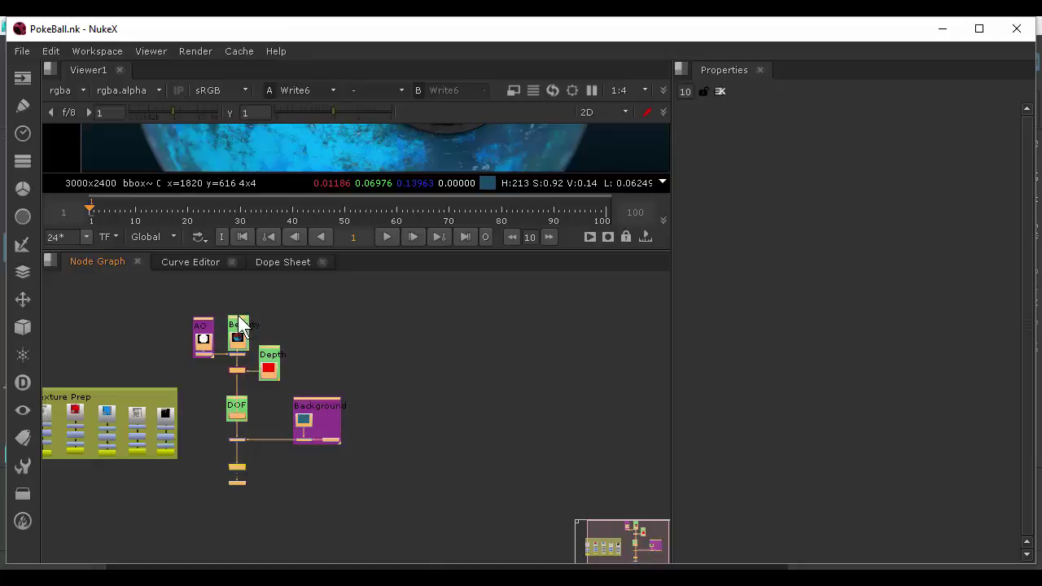
{"action": "left_click_drag", "start_coordinate": [240, 324], "coordinate": [375, 326]}
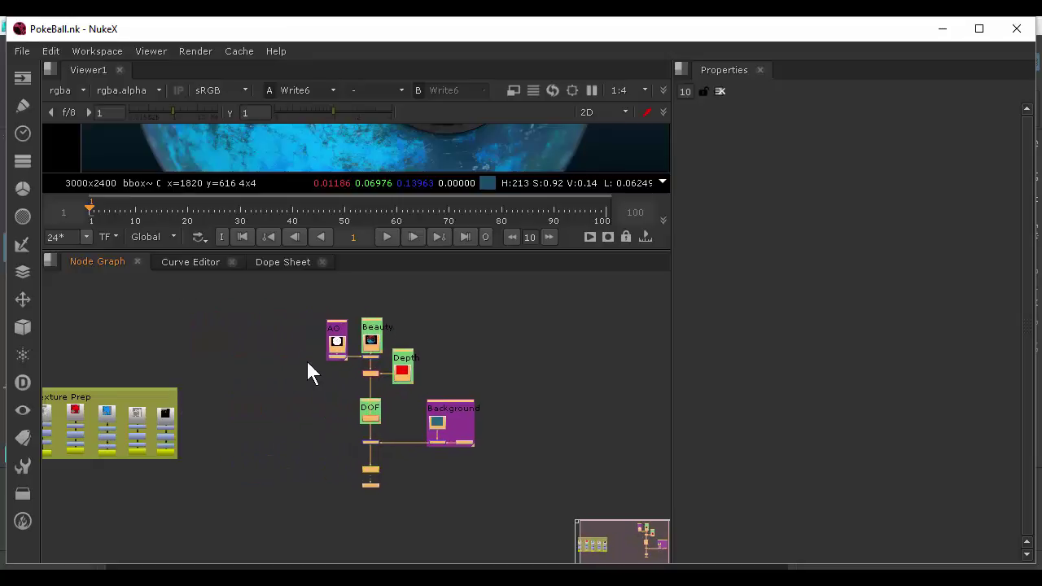
Examine how the AO, Beauty, Depth, DOF and Background nodes are connected in the compositing tree
{"action": "middle_click_drag", "start_coordinate": [339, 364], "coordinate": [382, 370]}
{"action": "scroll", "coordinate": [414, 405], "scroll_direction": "up", "scroll_amount": 5}
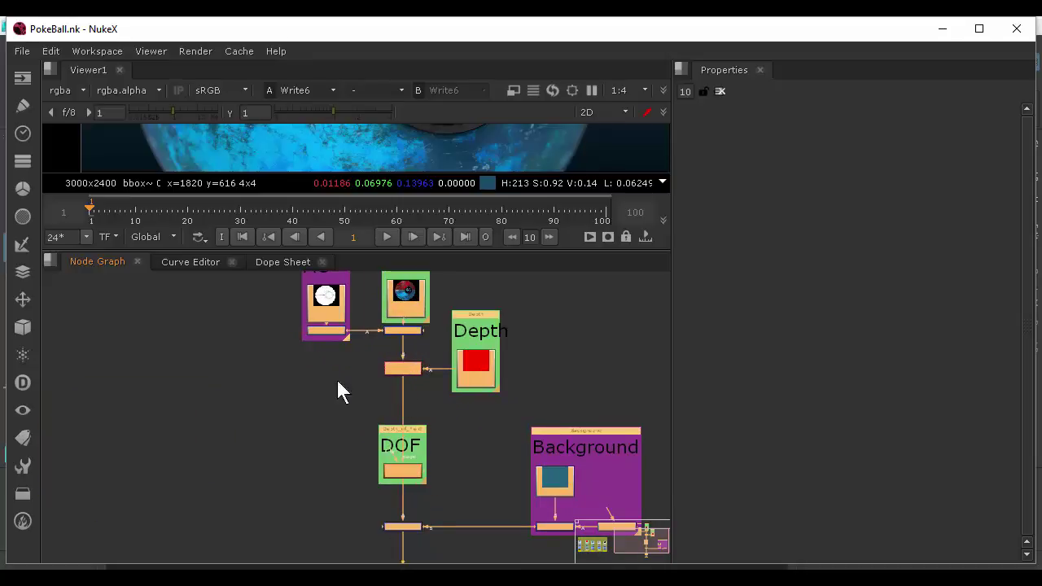
{"action": "scroll", "coordinate": [298, 461], "scroll_direction": "down", "scroll_amount": 4}
{"action": "scroll", "coordinate": [356, 435], "scroll_direction": "up", "scroll_amount": 5}
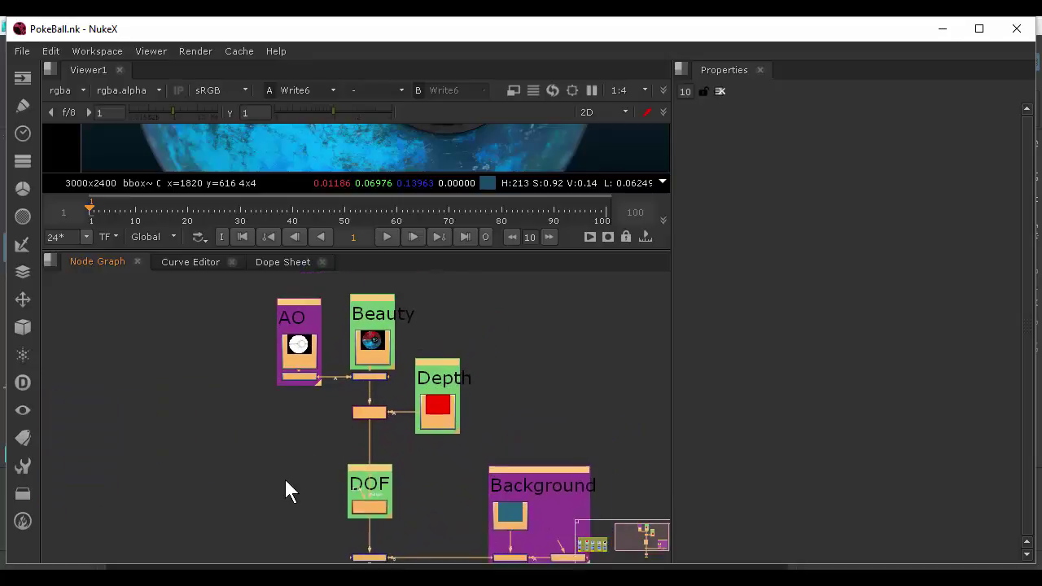
{"action": "scroll", "coordinate": [303, 410], "scroll_direction": "down", "scroll_amount": 6}
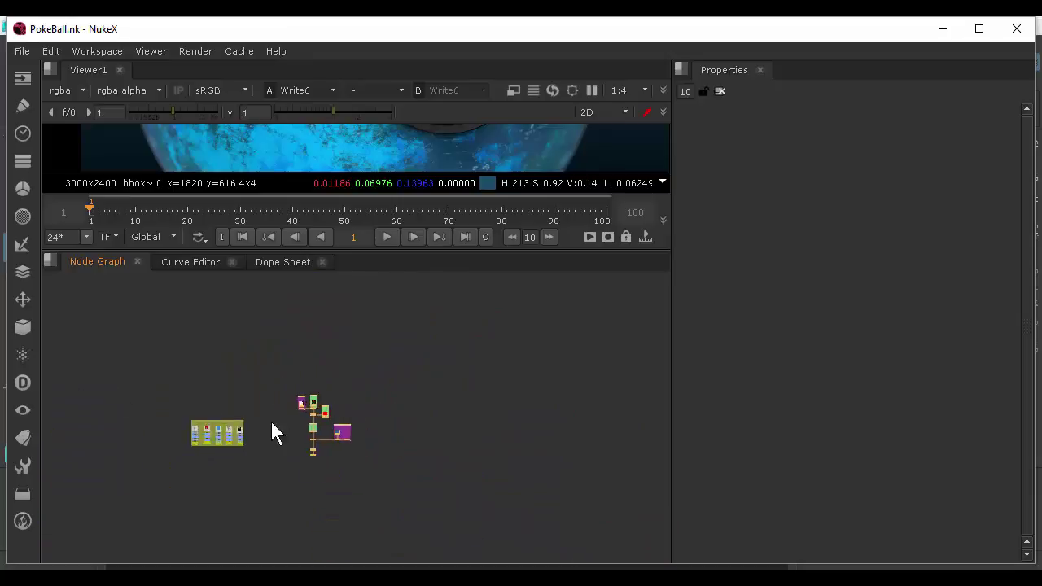
{"action": "scroll", "coordinate": [271, 431], "scroll_direction": "up", "scroll_amount": 8}
{"action": "scroll", "coordinate": [188, 426], "scroll_direction": "down", "scroll_amount": 4}
{"action": "scroll", "coordinate": [374, 446], "scroll_direction": "up", "scroll_amount": 5}
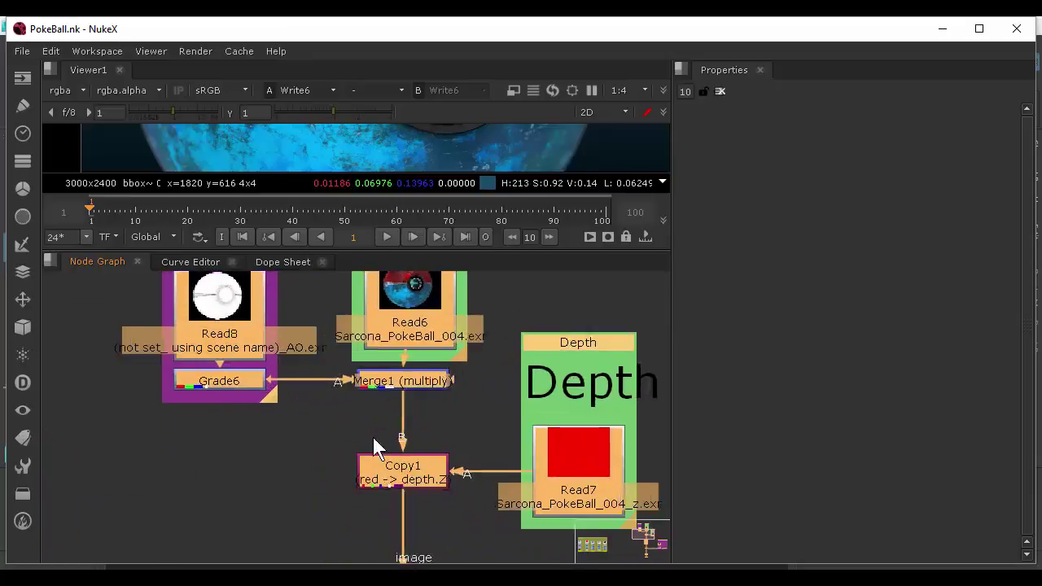
Open the properties of the Read6 node in the Beauty group and enlarge the Viewer above the Node Graph
{"action": "scroll", "coordinate": [373, 437], "scroll_direction": "down", "scroll_amount": 4}
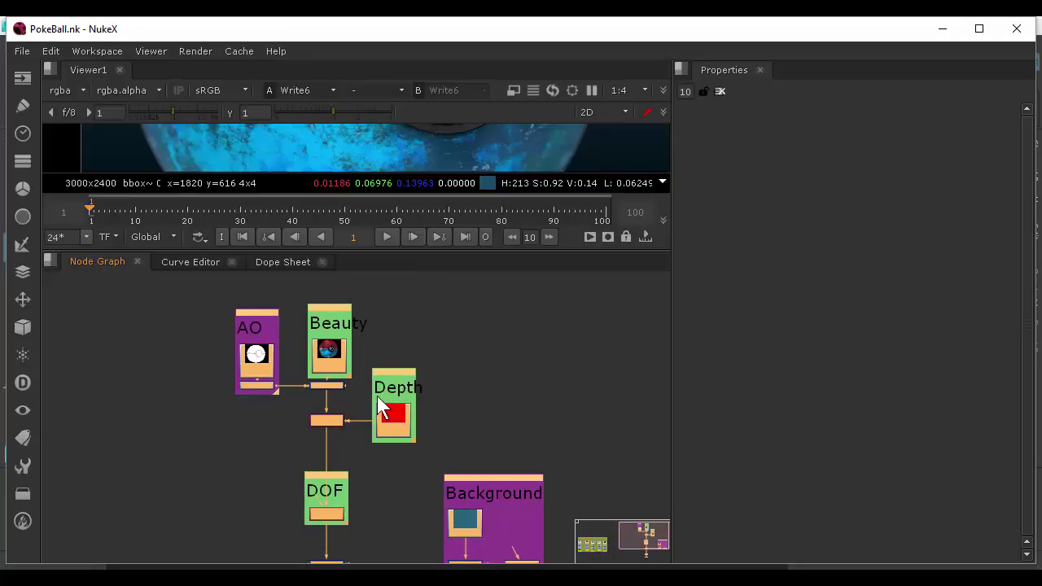
{"action": "middle_click_drag", "start_coordinate": [534, 380], "coordinate": [368, 421]}
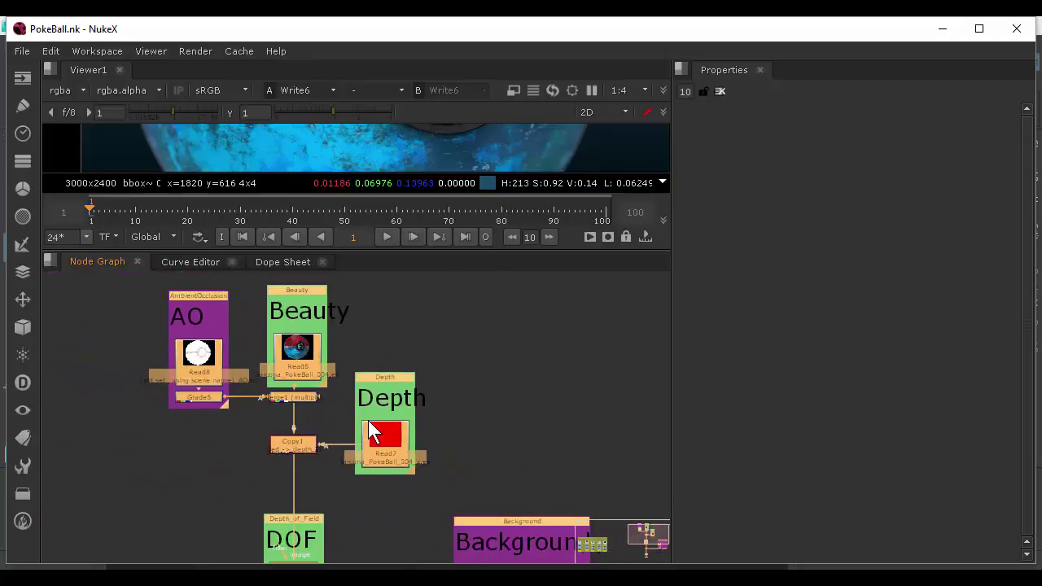
{"action": "middle_click_drag", "start_coordinate": [433, 439], "coordinate": [472, 450]}
{"action": "middle_click_drag", "start_coordinate": [309, 387], "coordinate": [407, 437]}
{"action": "scroll", "coordinate": [449, 432], "scroll_direction": "up", "scroll_amount": 4}
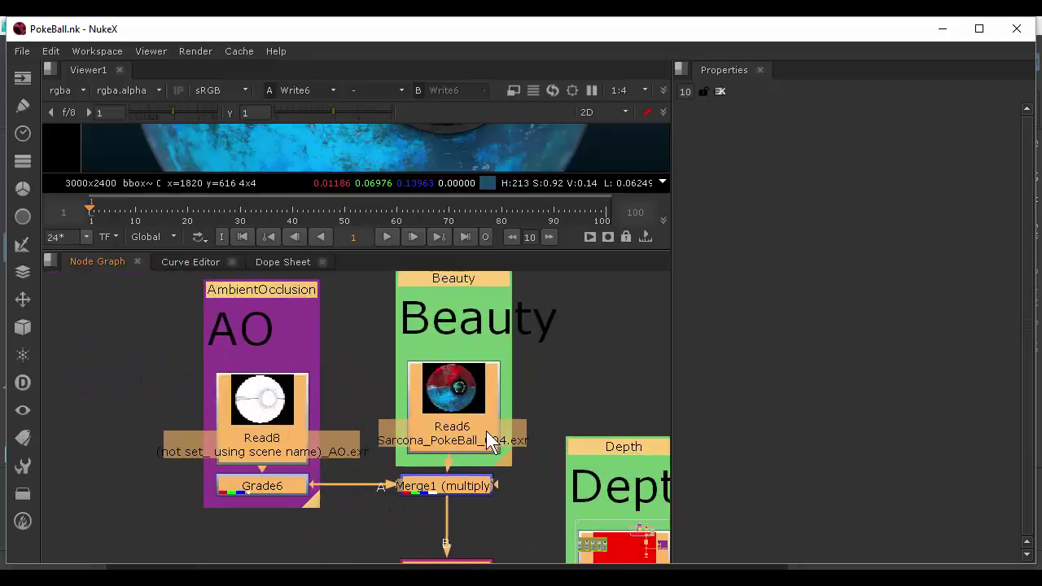
{"action": "middle_click_drag", "start_coordinate": [530, 396], "coordinate": [435, 456]}
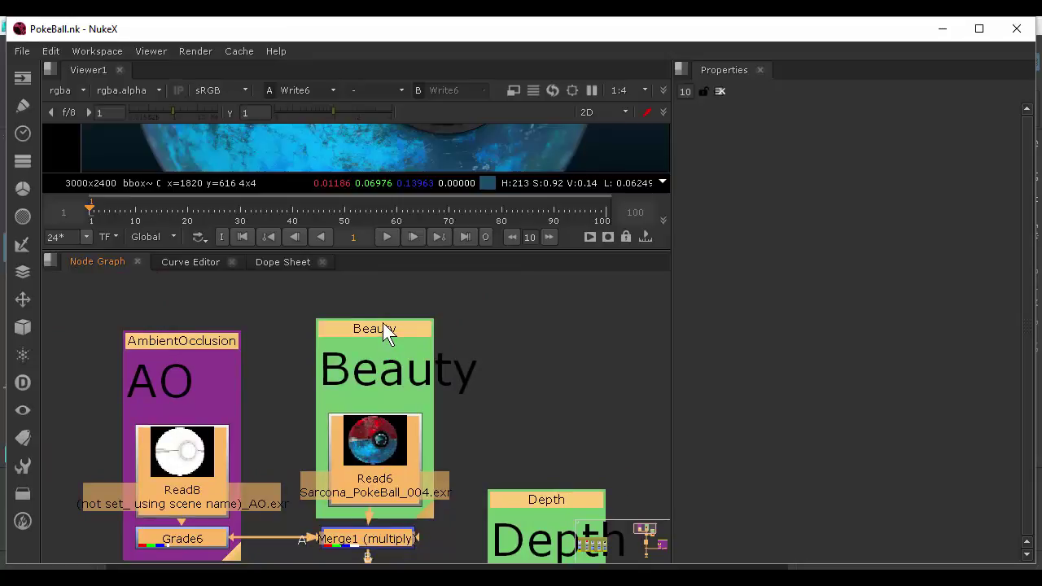
{"action": "double_click", "coordinate": [383, 448]}
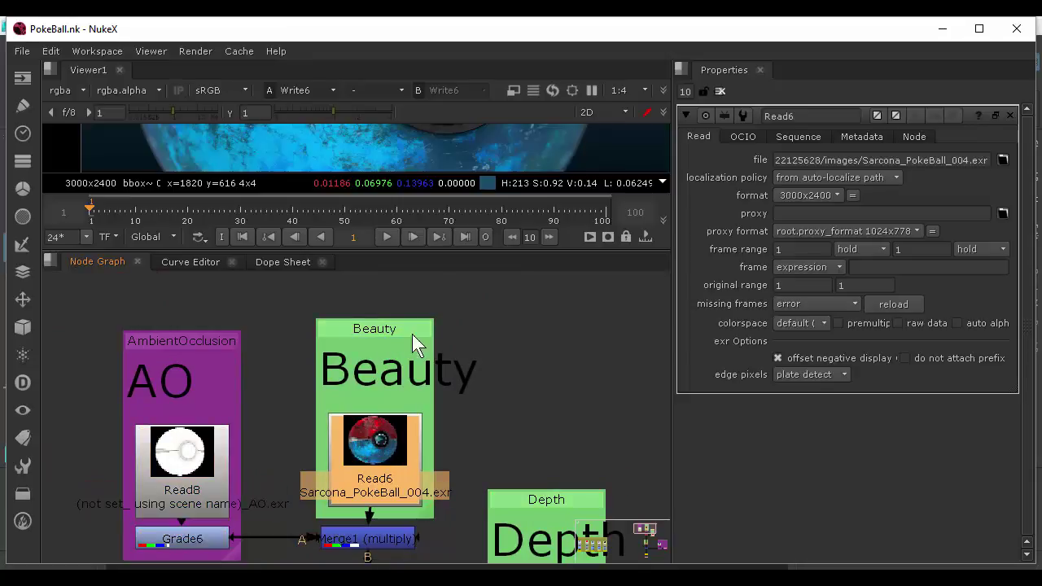
{"action": "left_click_drag", "start_coordinate": [423, 252], "coordinate": [469, 402]}
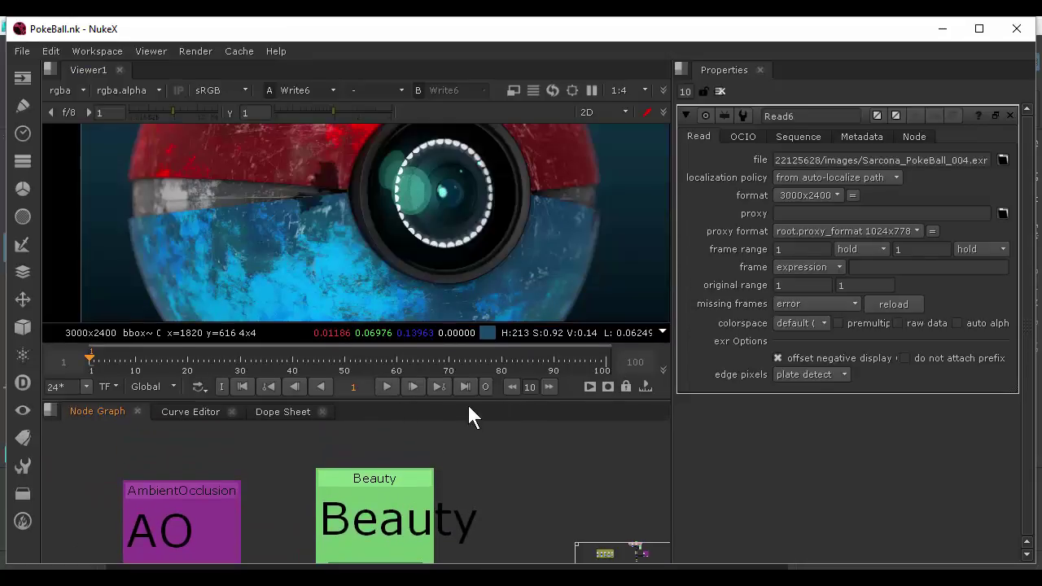
{"action": "left_click", "coordinate": [1002, 161]}
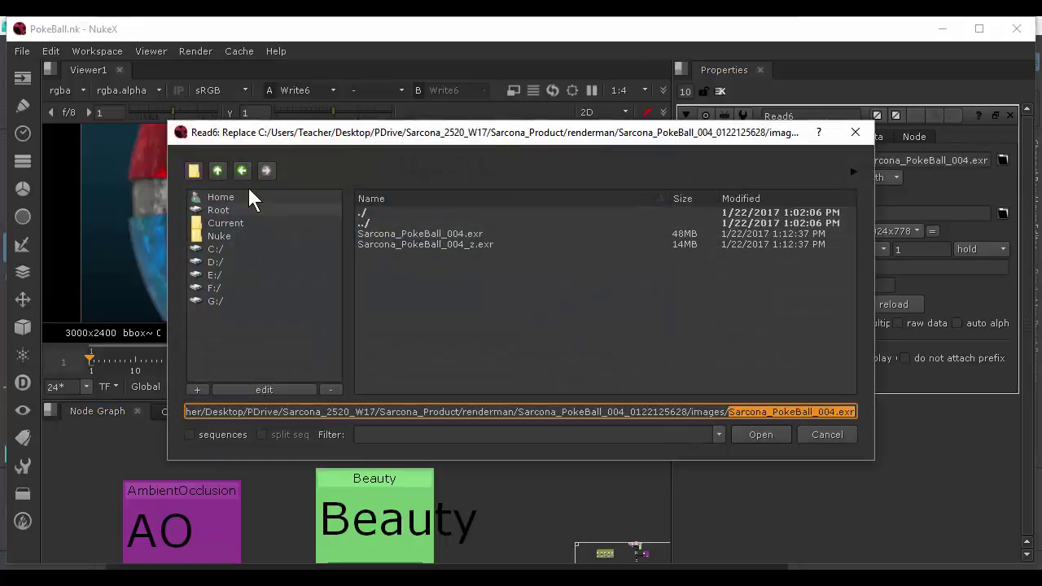
{"action": "left_click", "coordinate": [217, 170]}
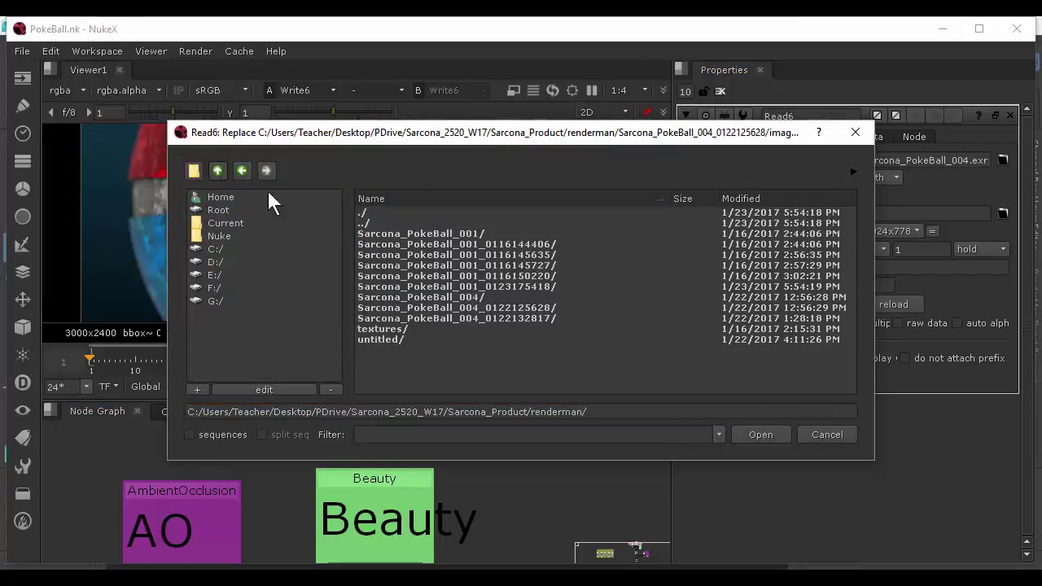
{"action": "left_click", "coordinate": [217, 169]}
{"action": "left_click_drag", "start_coordinate": [448, 412], "coordinate": [645, 411]}
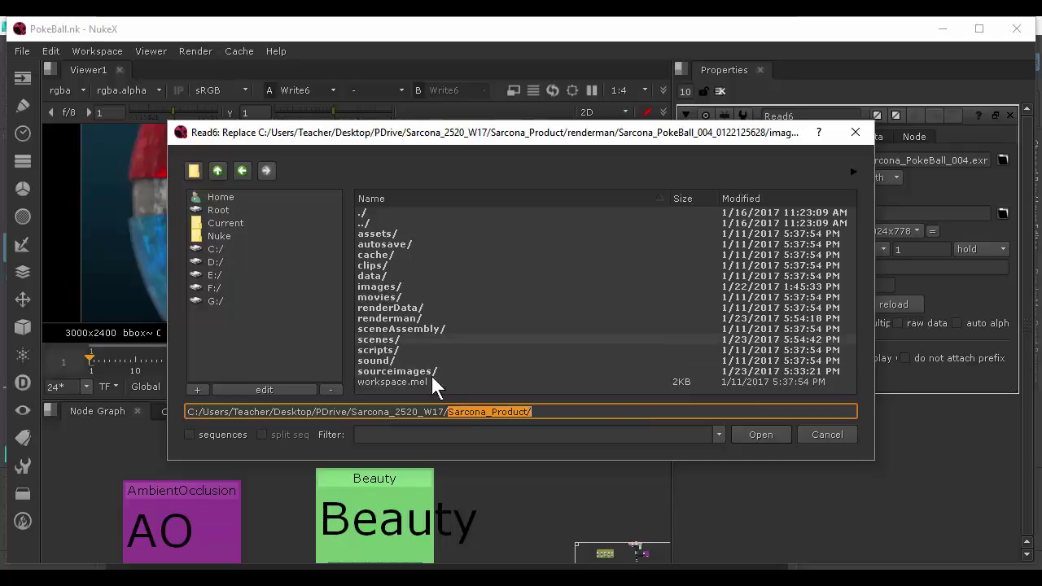
{"action": "double_click", "coordinate": [400, 317]}
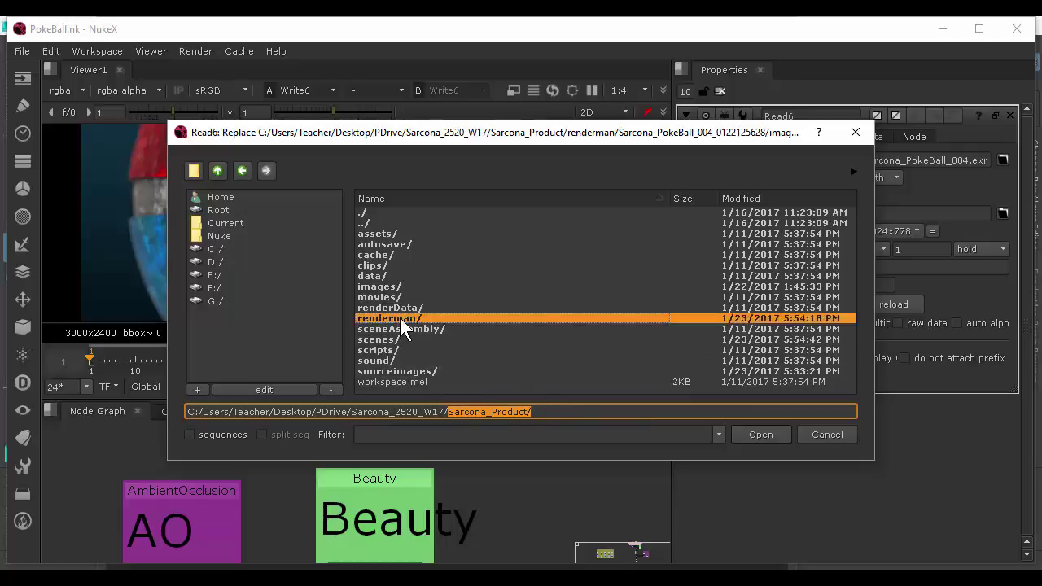
{"action": "left_click", "coordinate": [741, 200]}
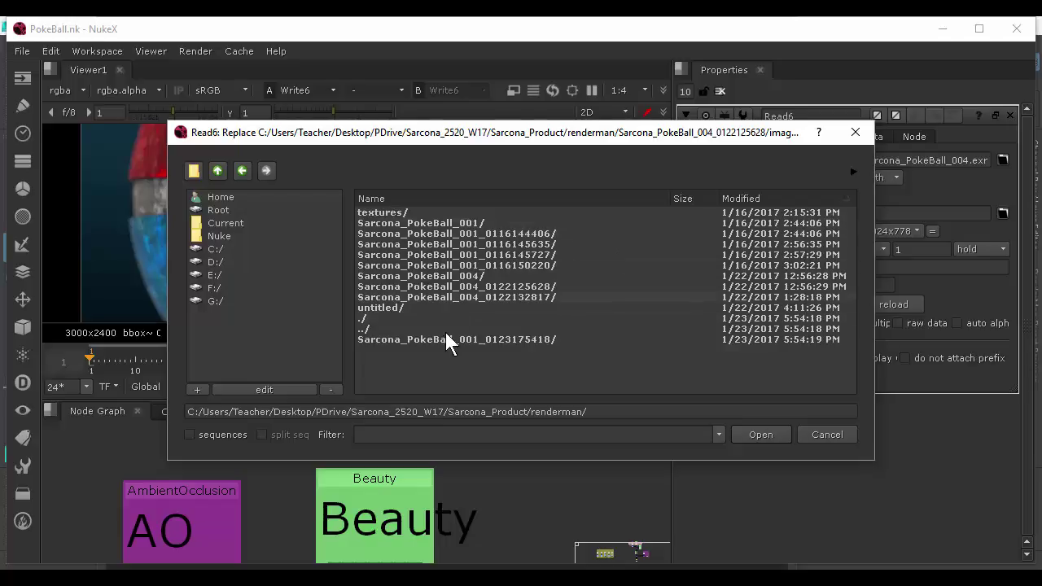
{"action": "double_click", "coordinate": [425, 341]}
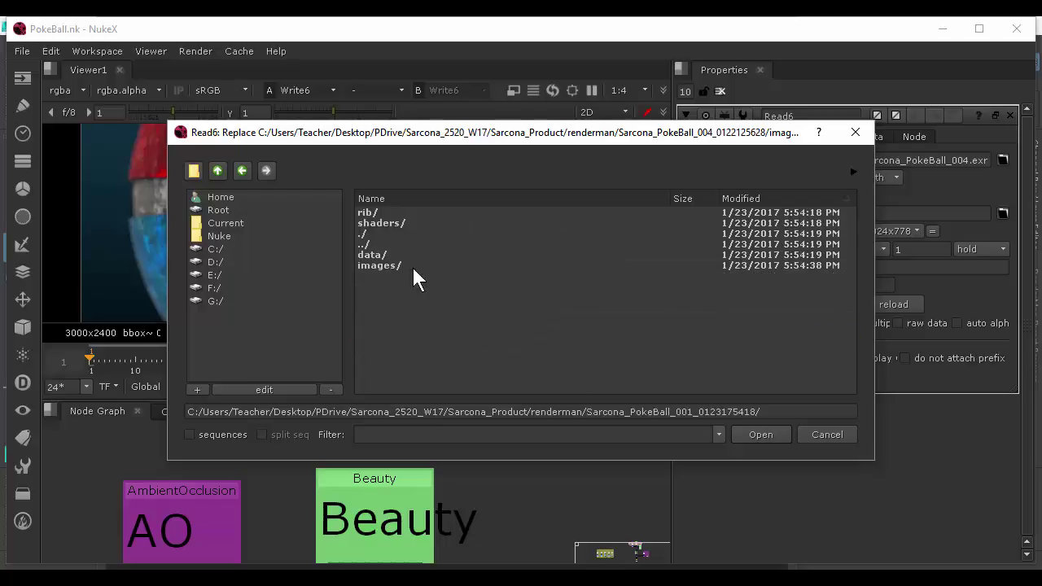
{"action": "double_click", "coordinate": [389, 263]}
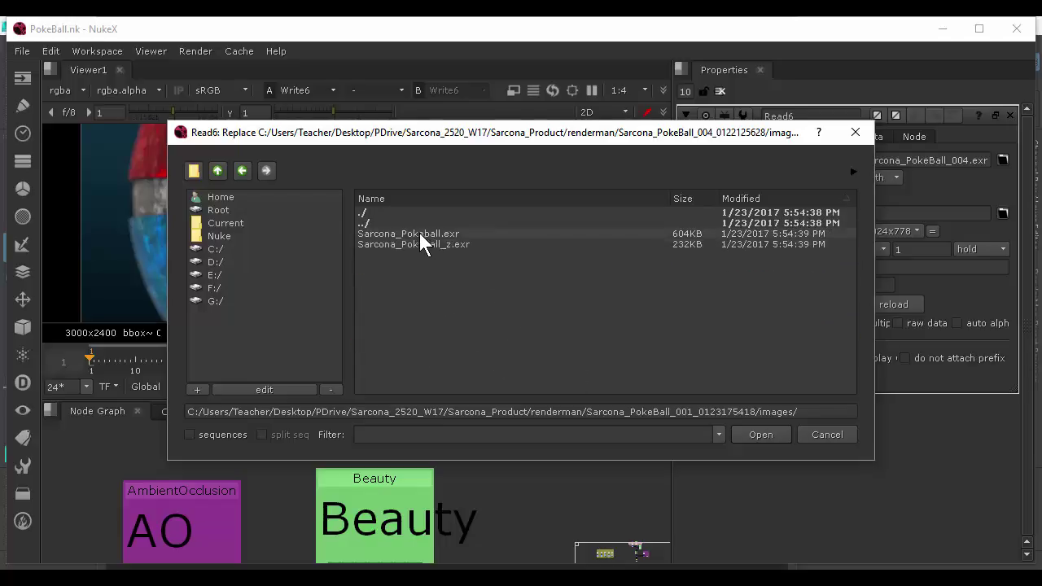
{"action": "left_click", "coordinate": [370, 233]}
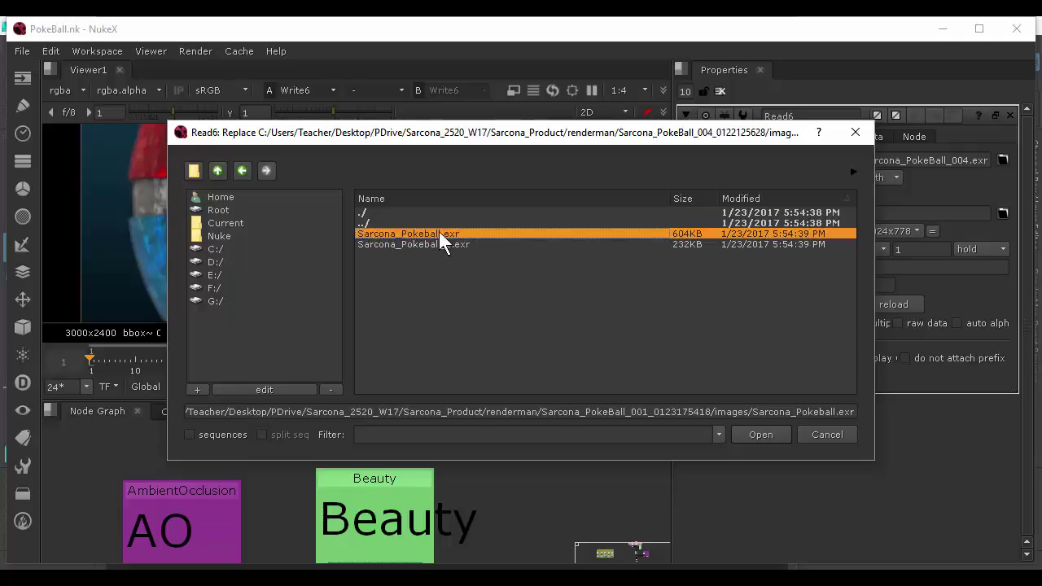
{"action": "double_click", "coordinate": [440, 231]}
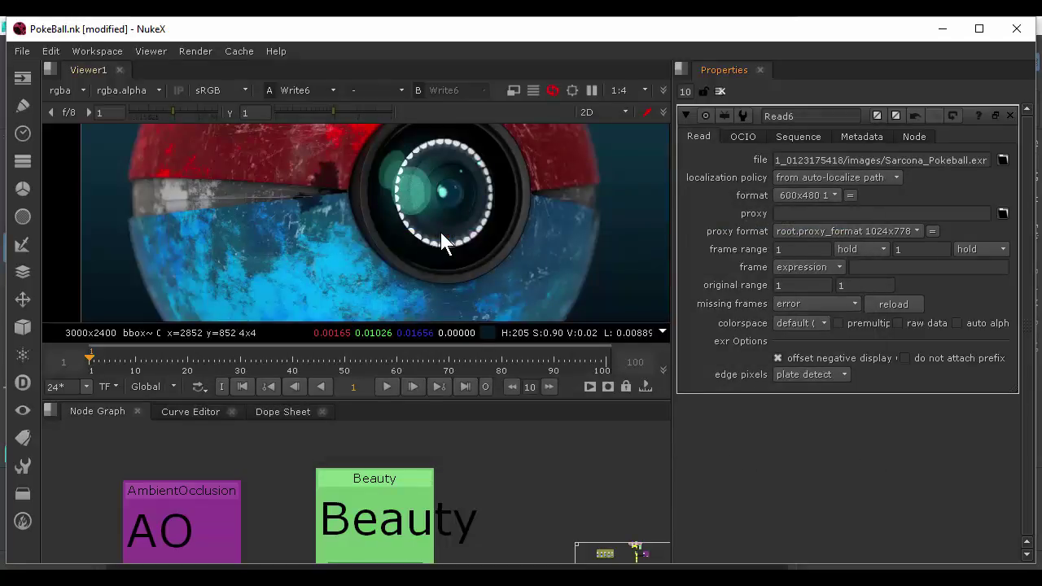
Show the Read6 beauty render in the Viewer to check the new image
{"action": "middle_click_drag", "start_coordinate": [463, 521], "coordinate": [511, 432]}
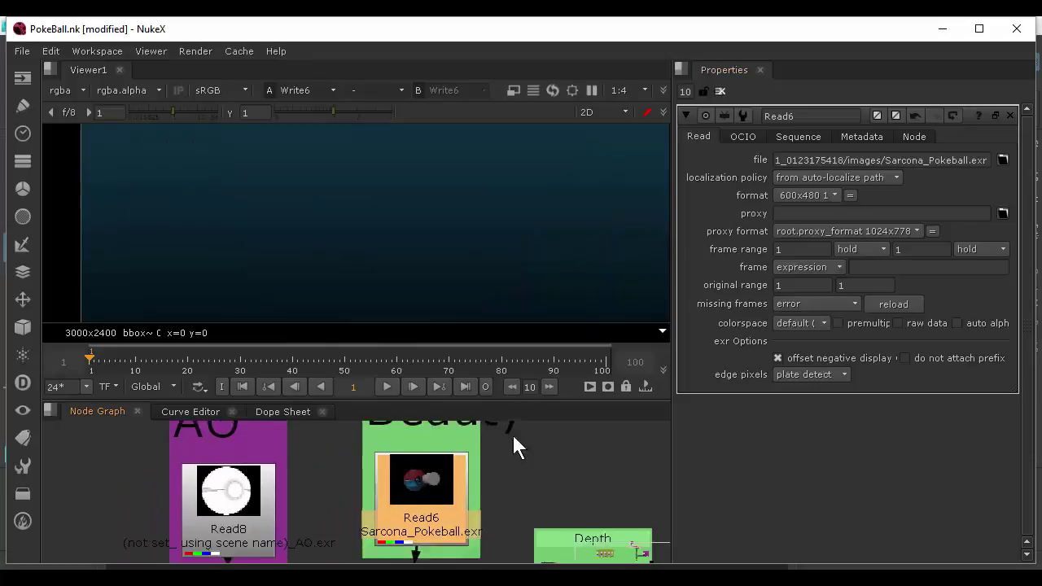
{"action": "middle_click_drag", "start_coordinate": [498, 488], "coordinate": [500, 441]}
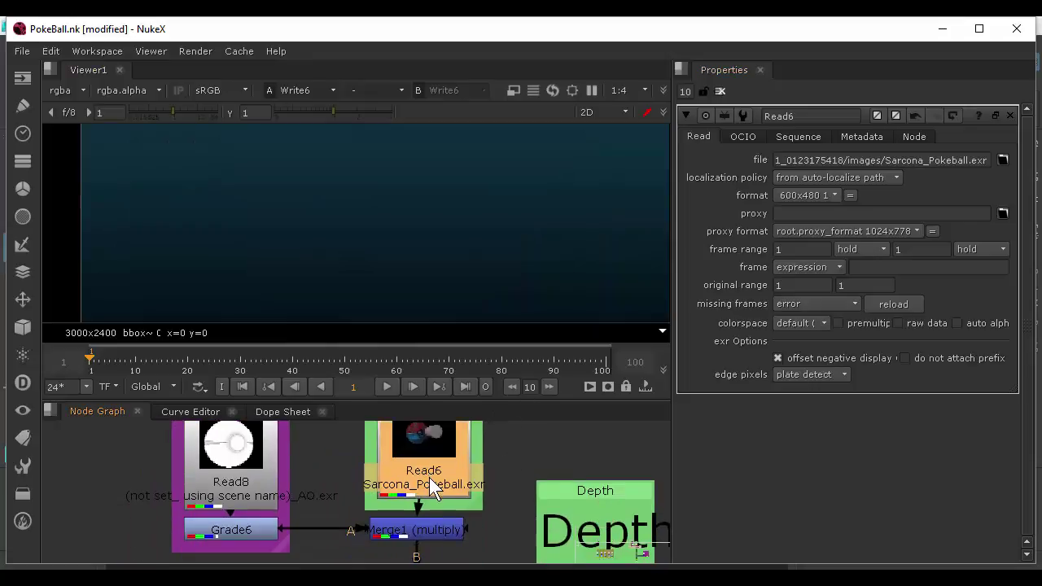
{"action": "key", "text": "1"}
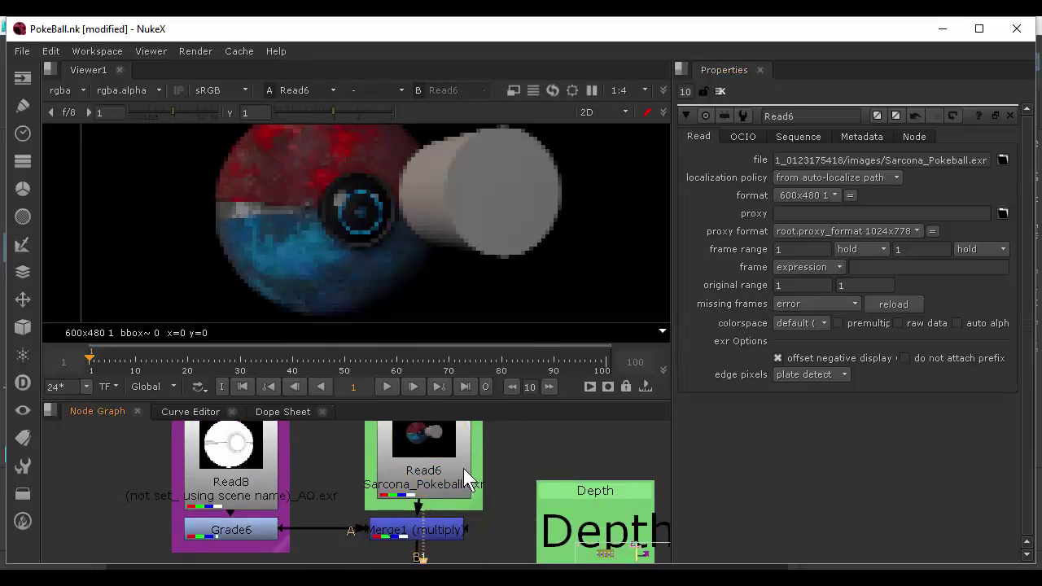
{"action": "left_click", "coordinate": [440, 464]}
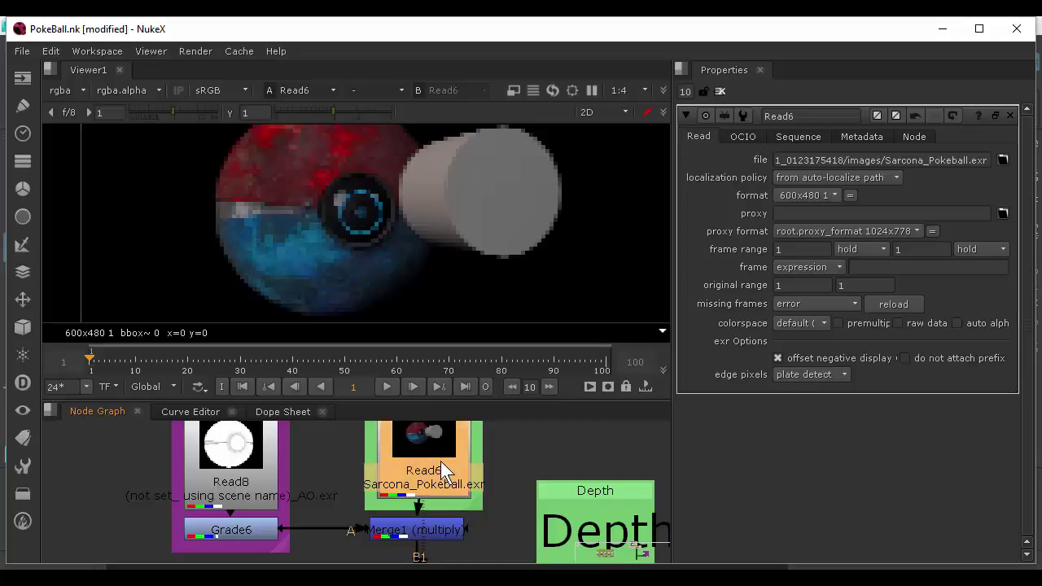
{"action": "key", "text": "1"}
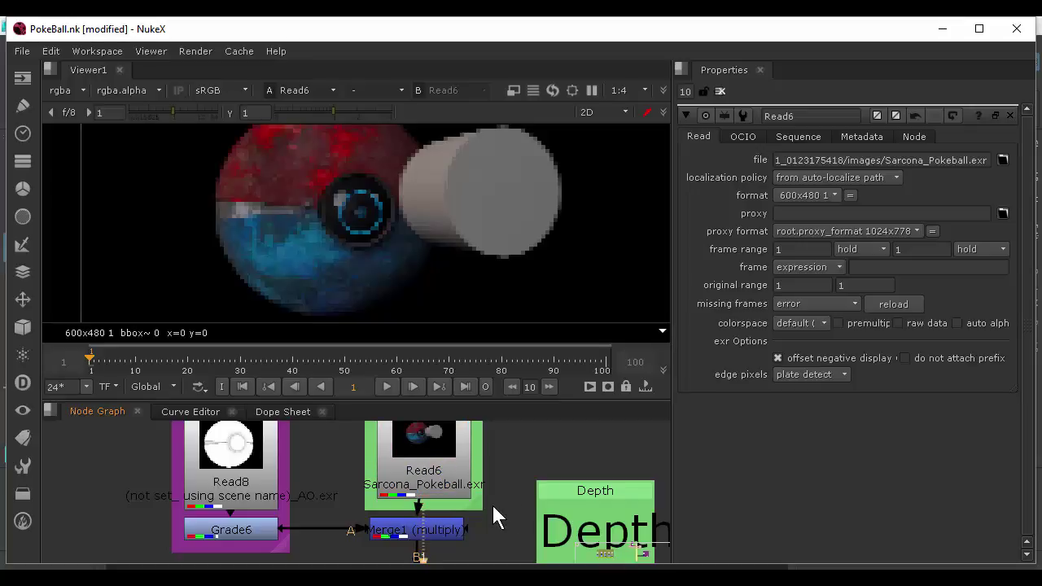
{"action": "middle_click_drag", "start_coordinate": [501, 542], "coordinate": [423, 444]}
{"action": "middle_click_drag", "start_coordinate": [413, 490], "coordinate": [351, 446]}
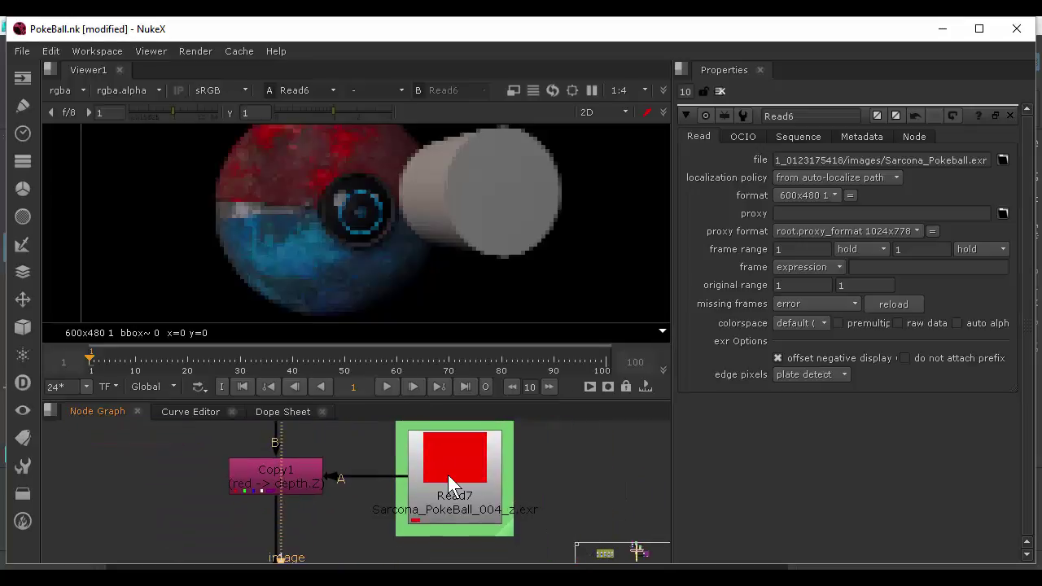
{"action": "double_click", "coordinate": [447, 474]}
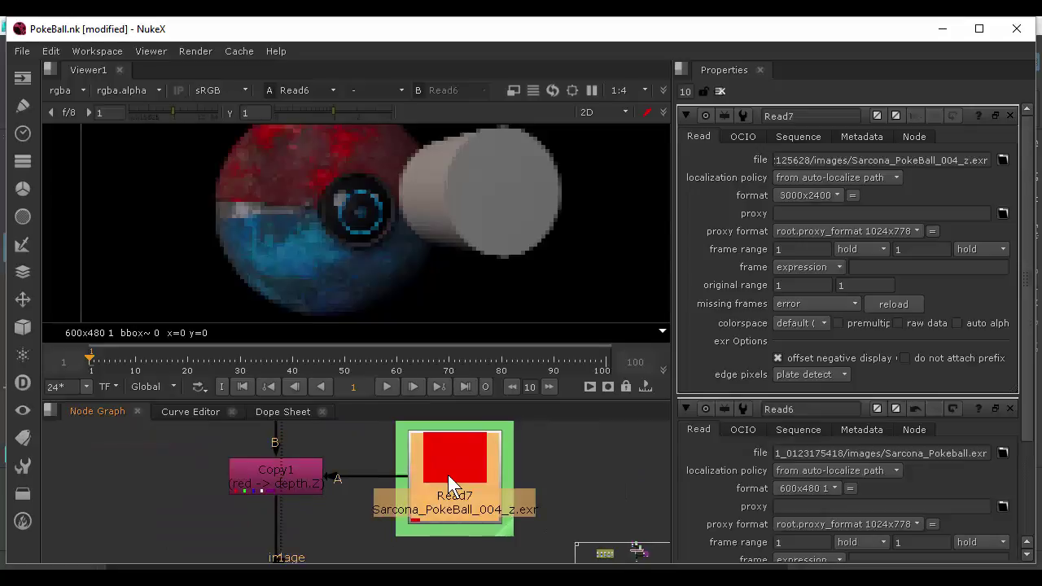
{"action": "left_click", "coordinate": [1003, 161]}
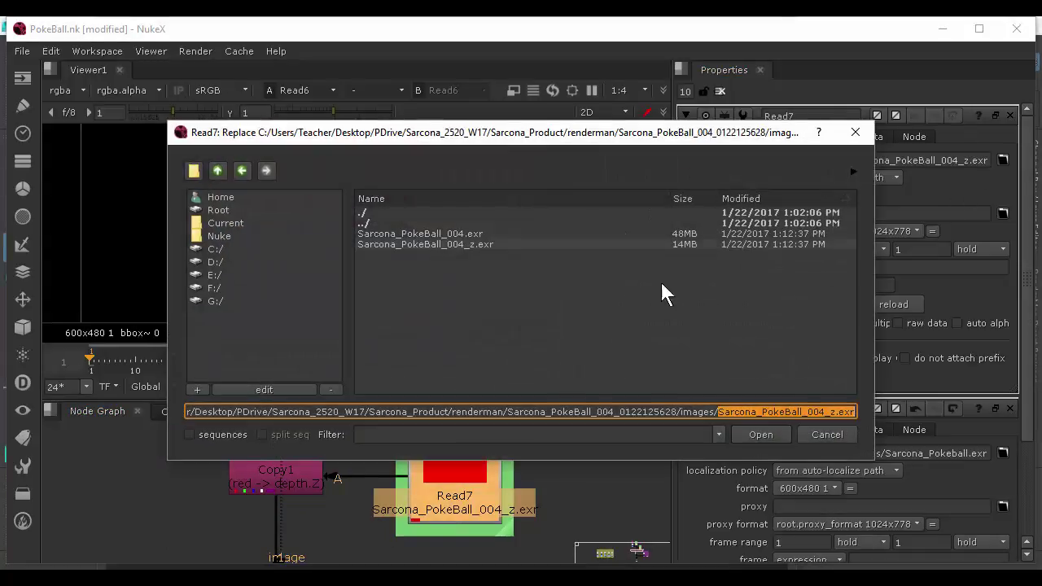
{"action": "double_click", "coordinate": [410, 243]}
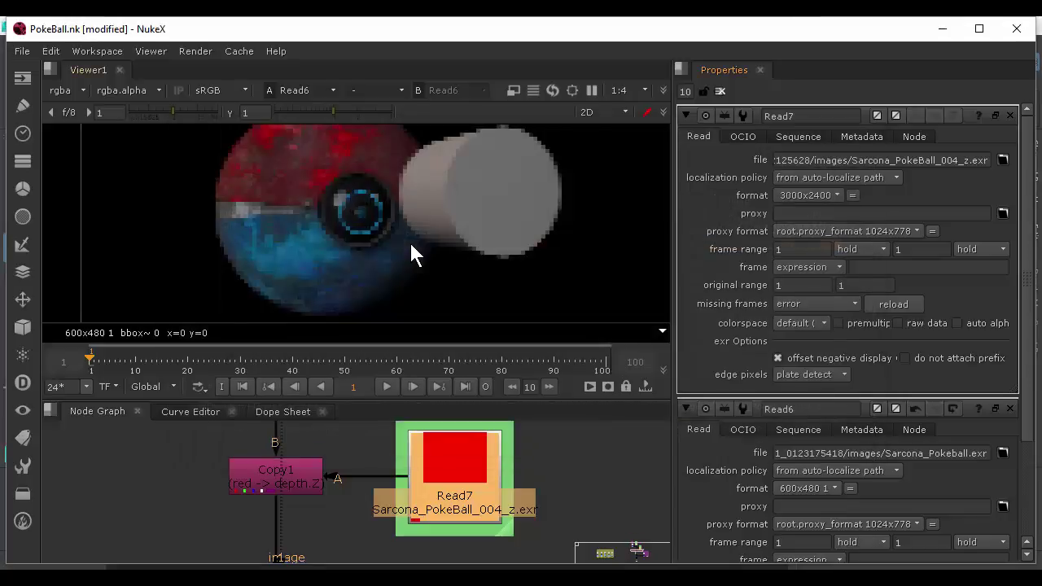
{"action": "left_click", "coordinate": [1002, 161]}
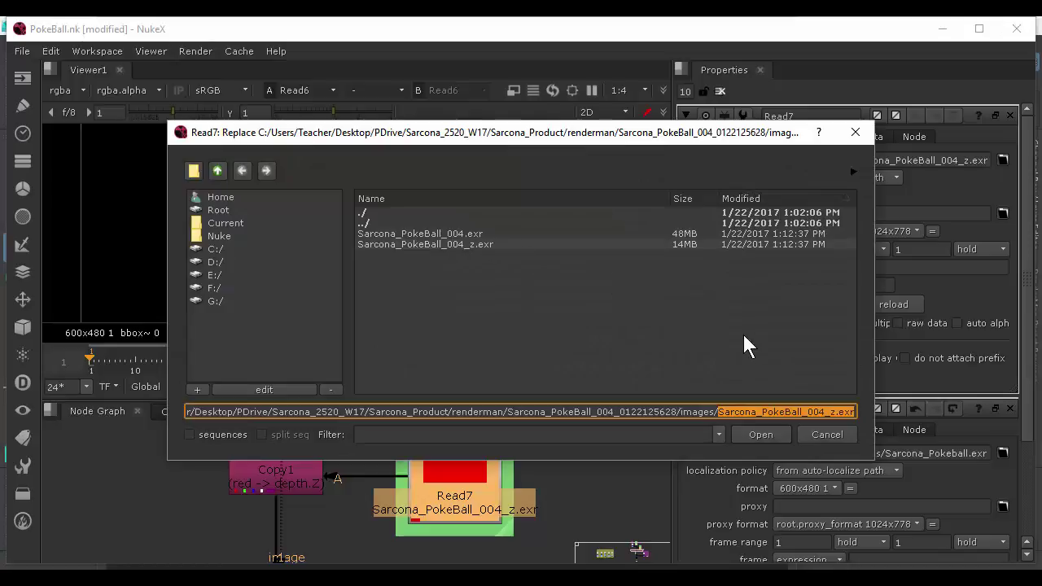
{"action": "left_click", "coordinate": [220, 168]}
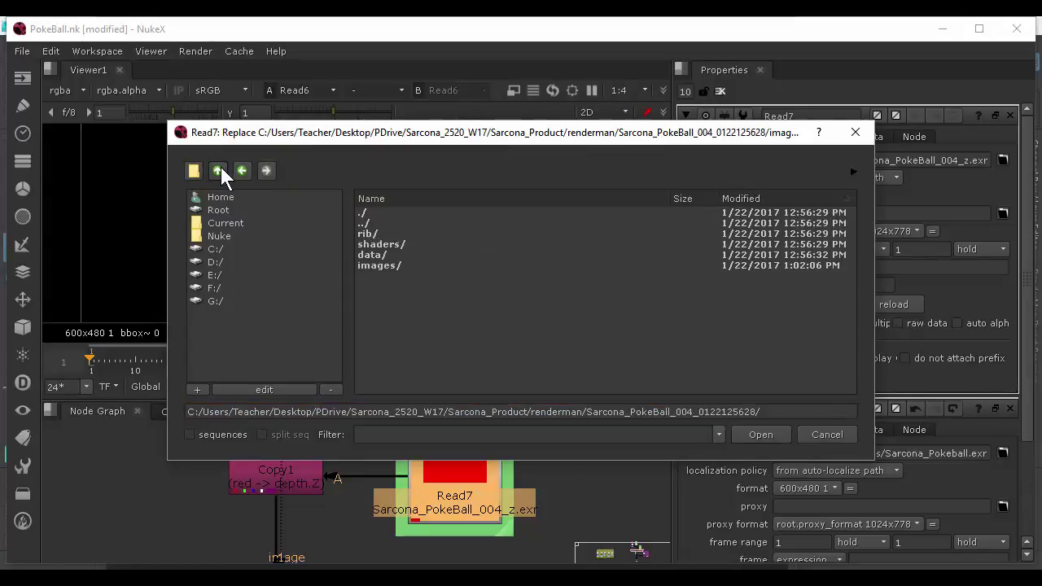
{"action": "left_click", "coordinate": [220, 168]}
{"action": "double_click", "coordinate": [442, 339]}
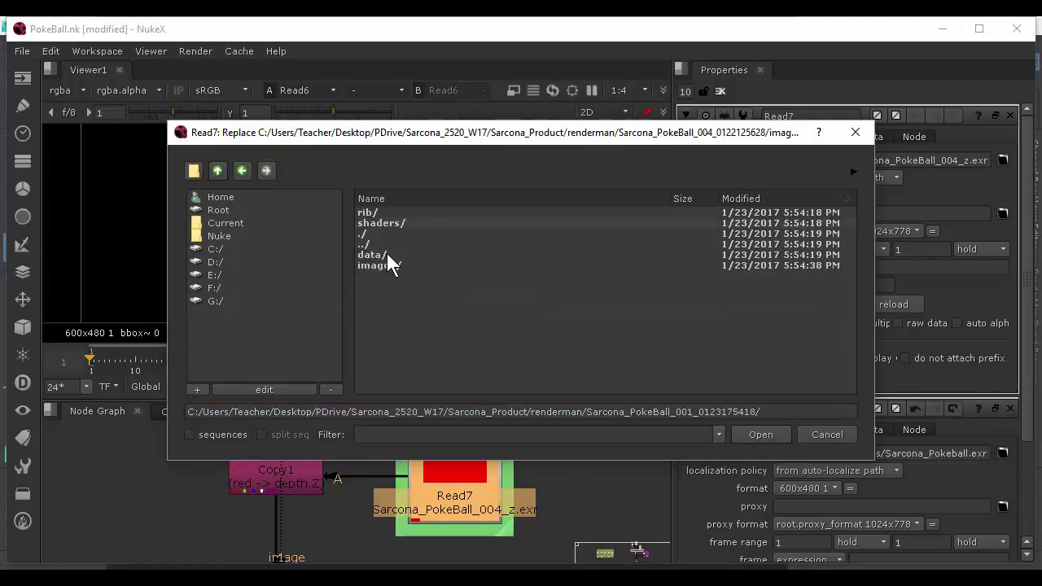
{"action": "left_click", "coordinate": [389, 243]}
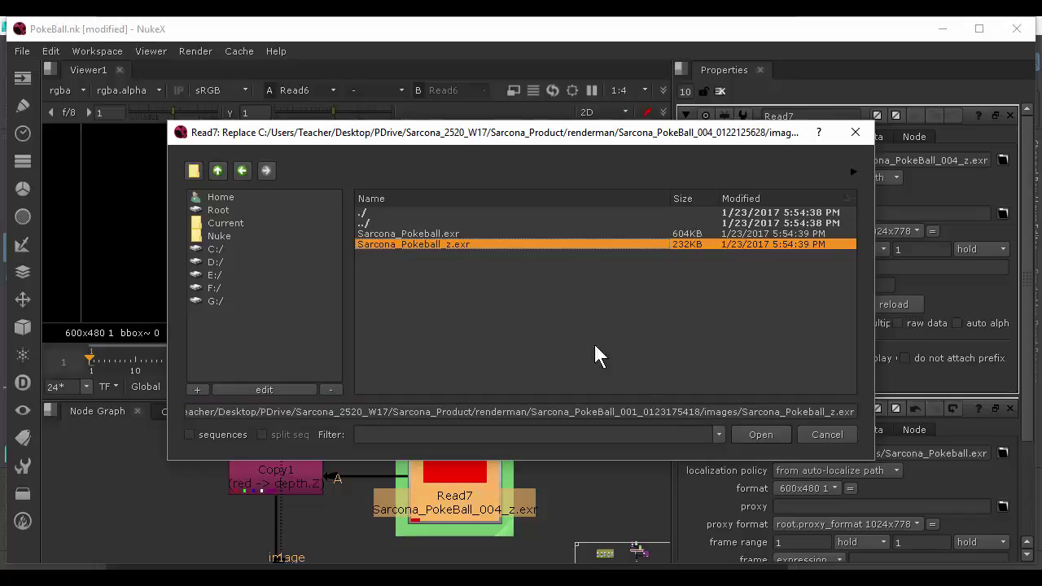
{"action": "left_click", "coordinate": [744, 433]}
Show the Read7 depth pass in the Viewer and lower the viewer gain to 0.03 to inspect its depth range
{"action": "middle_click_drag", "start_coordinate": [522, 471], "coordinate": [499, 486]}
{"action": "key", "text": "1"}
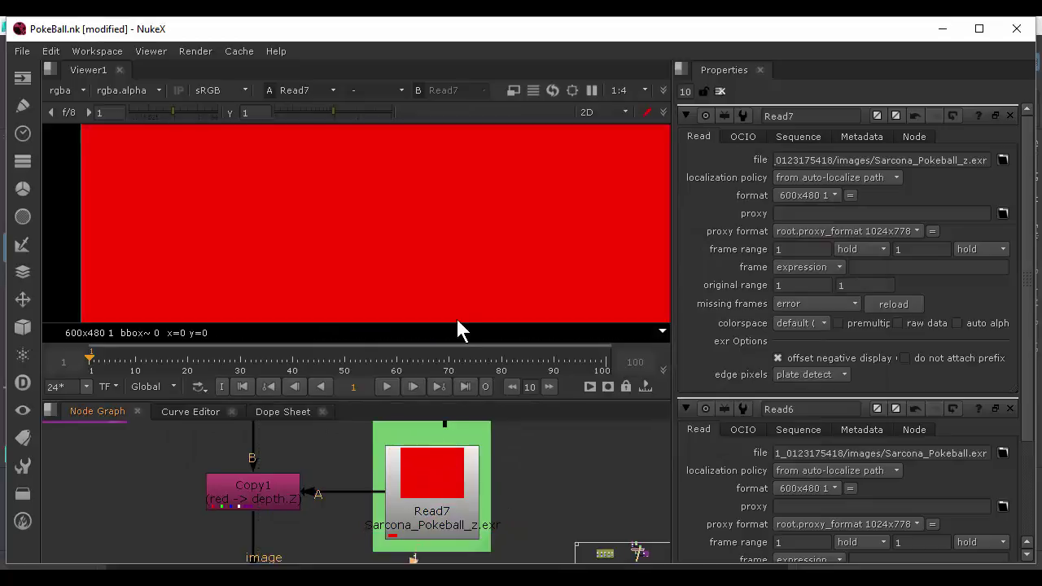
{"action": "scroll", "coordinate": [481, 254], "scroll_direction": "down", "scroll_amount": 3}
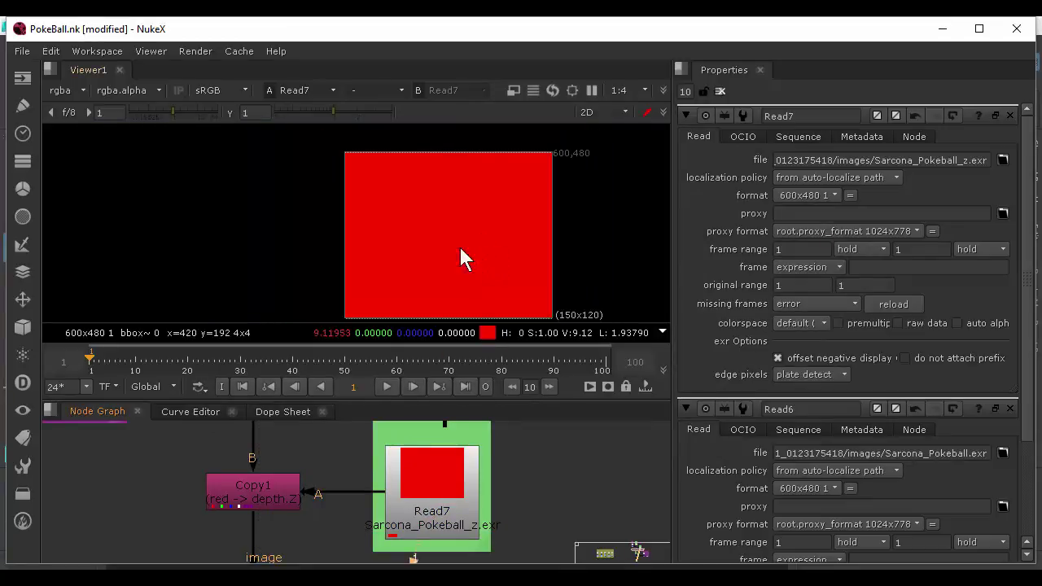
{"action": "middle_click_drag", "start_coordinate": [461, 249], "coordinate": [372, 228]}
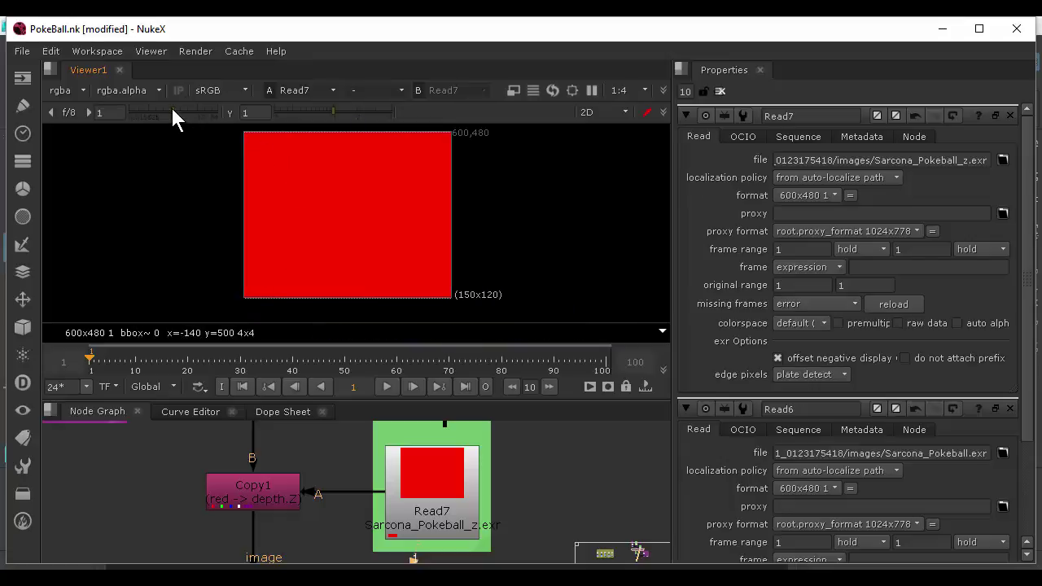
{"action": "left_click_drag", "start_coordinate": [170, 111], "coordinate": [137, 104]}
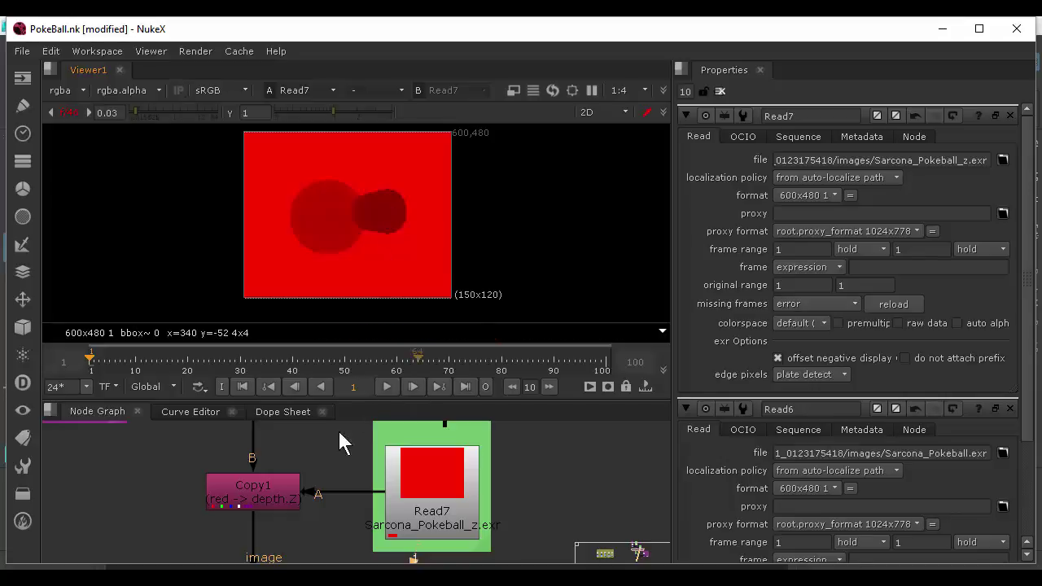
Bring the Beauty group's Read6 properties back up and switch the Viewer from the depth pass to the beauty render
{"action": "middle_click_drag", "start_coordinate": [303, 426], "coordinate": [375, 492]}
{"action": "scroll", "coordinate": [372, 488], "scroll_direction": "down", "scroll_amount": 3}
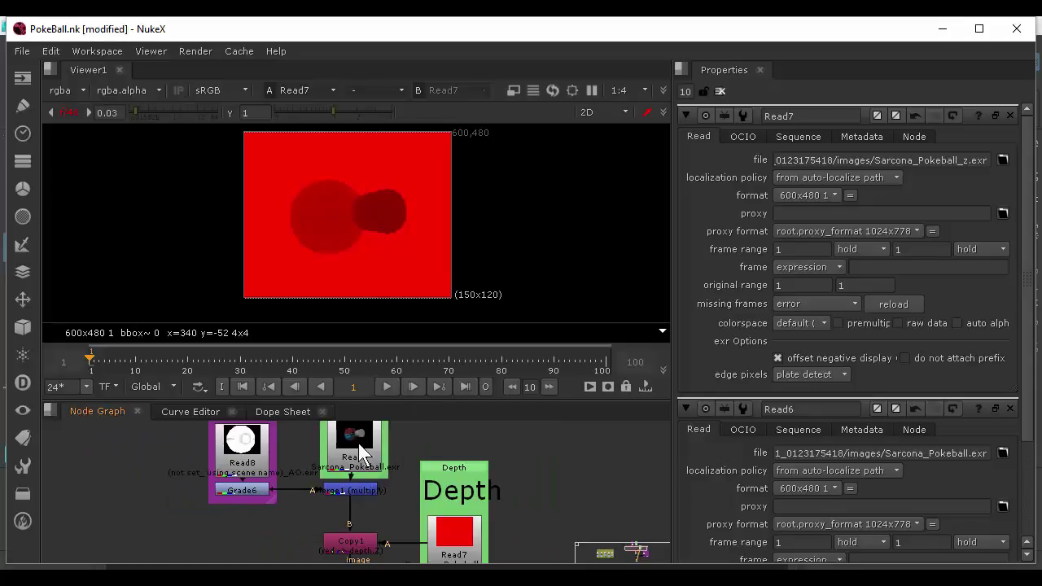
{"action": "double_click", "coordinate": [353, 457]}
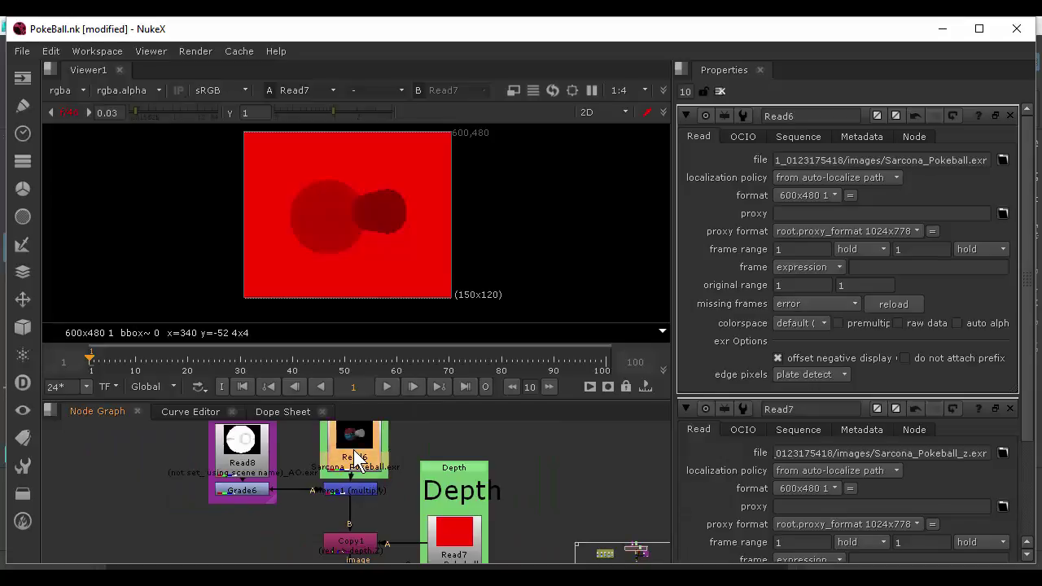
{"action": "key", "text": "1"}
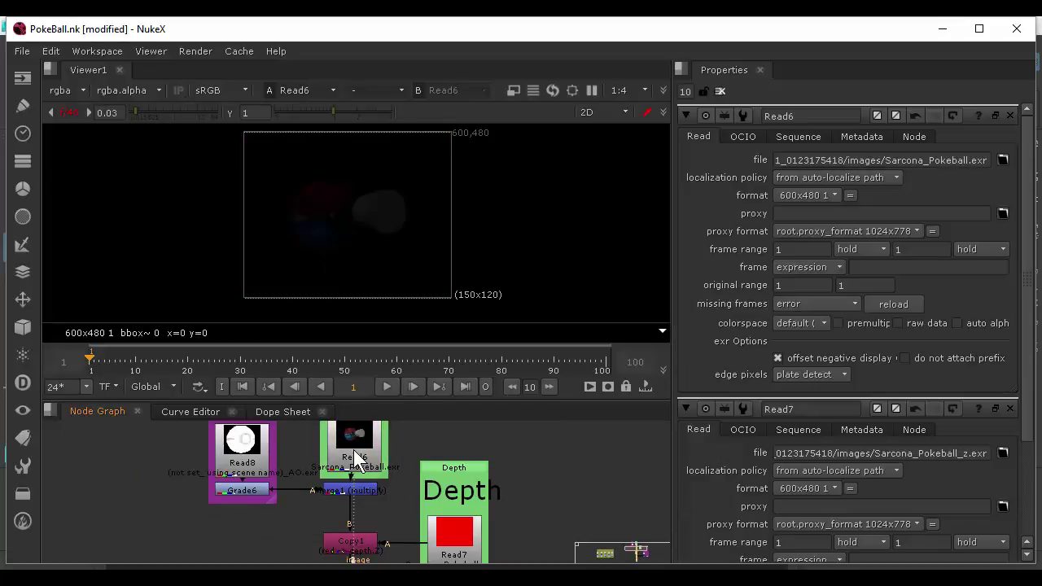
Reset the viewer gain to 1 and show the Read7 depth pass in the Viewer
{"action": "left_click", "coordinate": [61, 112]}
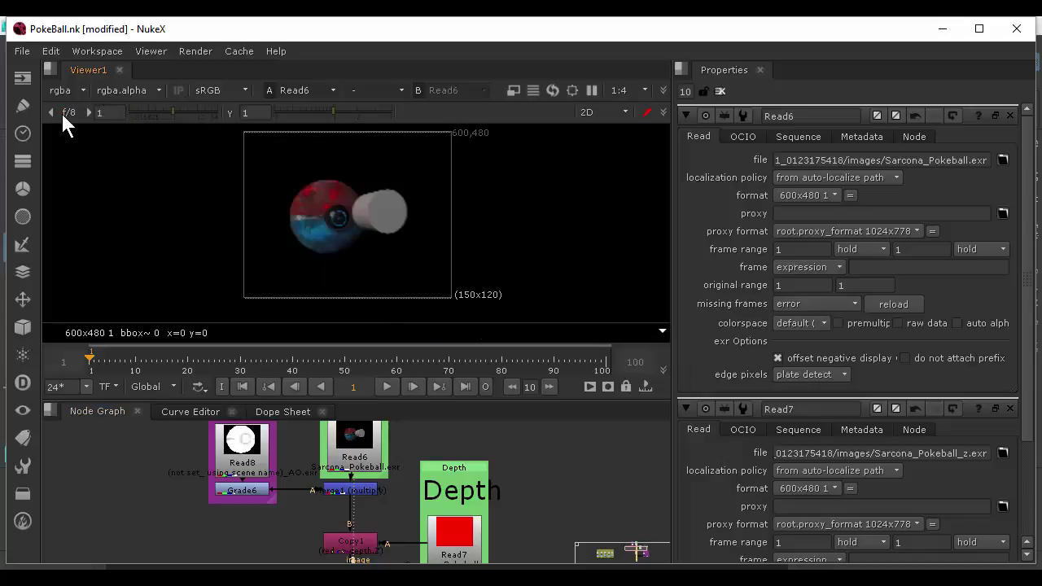
{"action": "left_click", "coordinate": [460, 535]}
{"action": "key", "text": "1"}
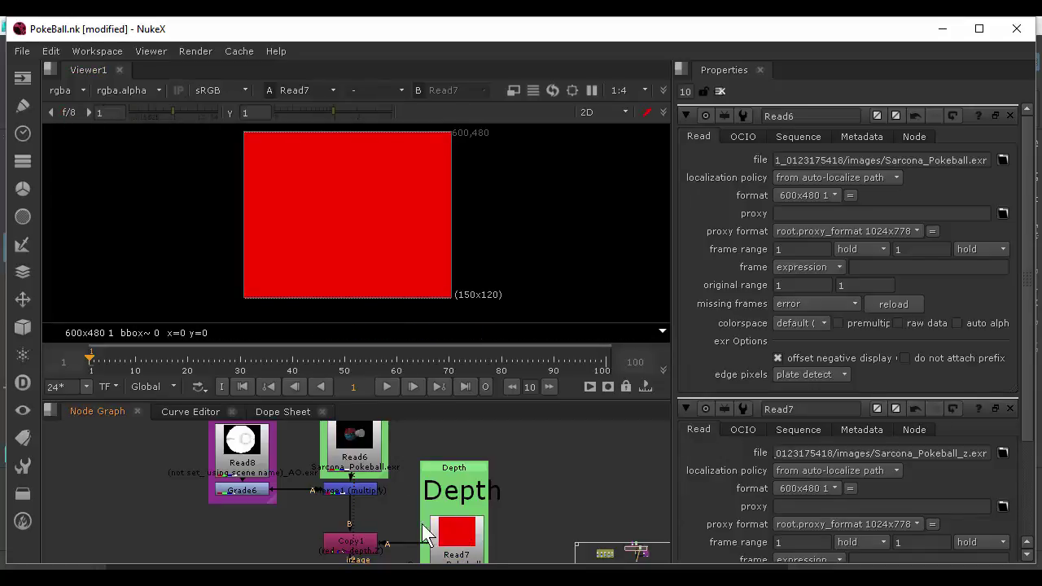
Show the AO group's Read8 pass in the Viewer and examine its occlusion shading up close
{"action": "middle_click_drag", "start_coordinate": [421, 526], "coordinate": [523, 554]}
{"action": "left_click", "coordinate": [329, 476]}
{"action": "key", "text": "1"}
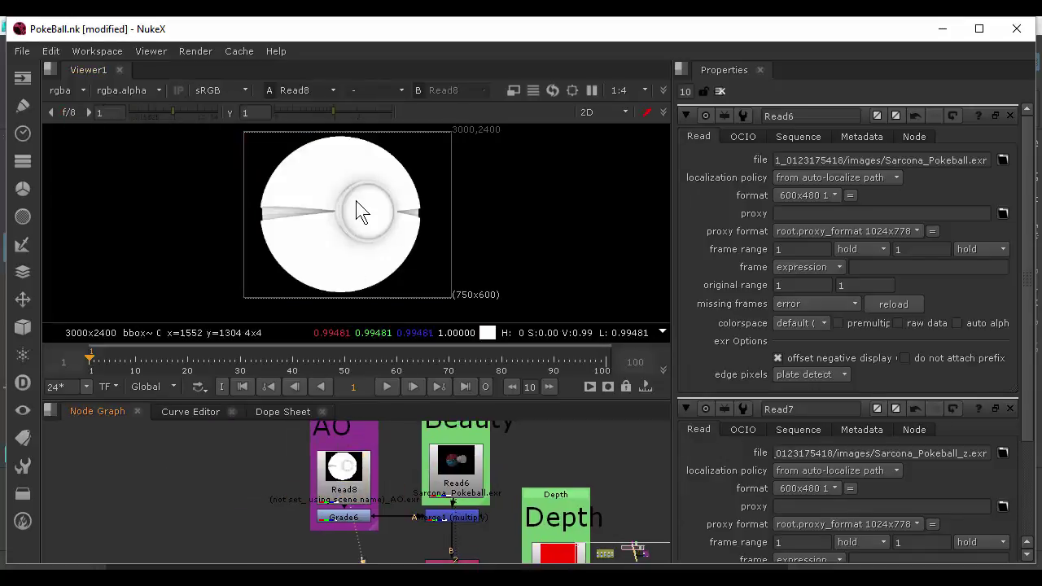
{"action": "scroll", "coordinate": [350, 213], "scroll_direction": "up", "scroll_amount": 4}
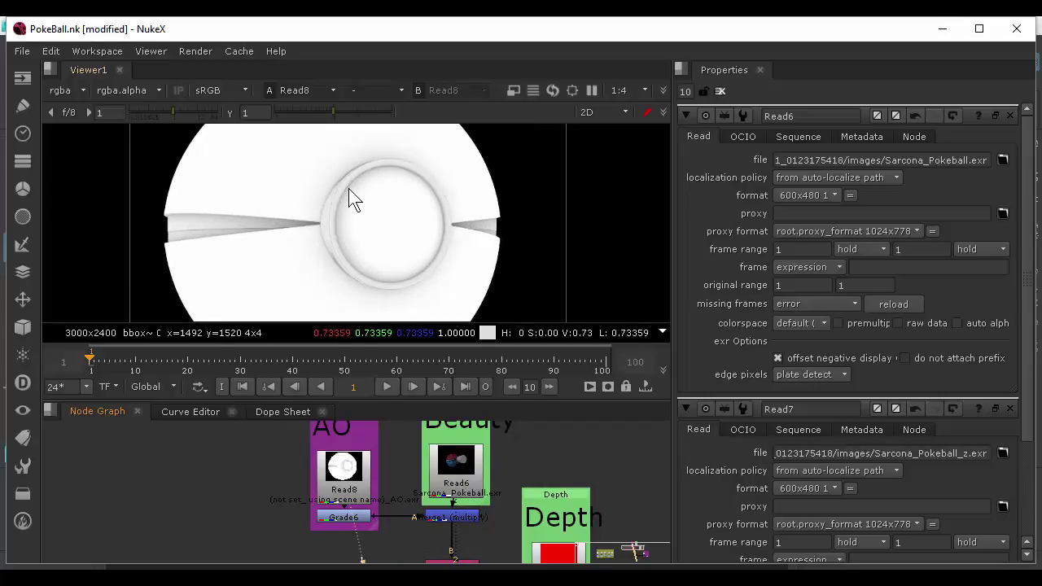
Switch to the Maya window with the Sarcona_PokeBall_001 scene
{"action": "key", "text": "alt+Tab"}
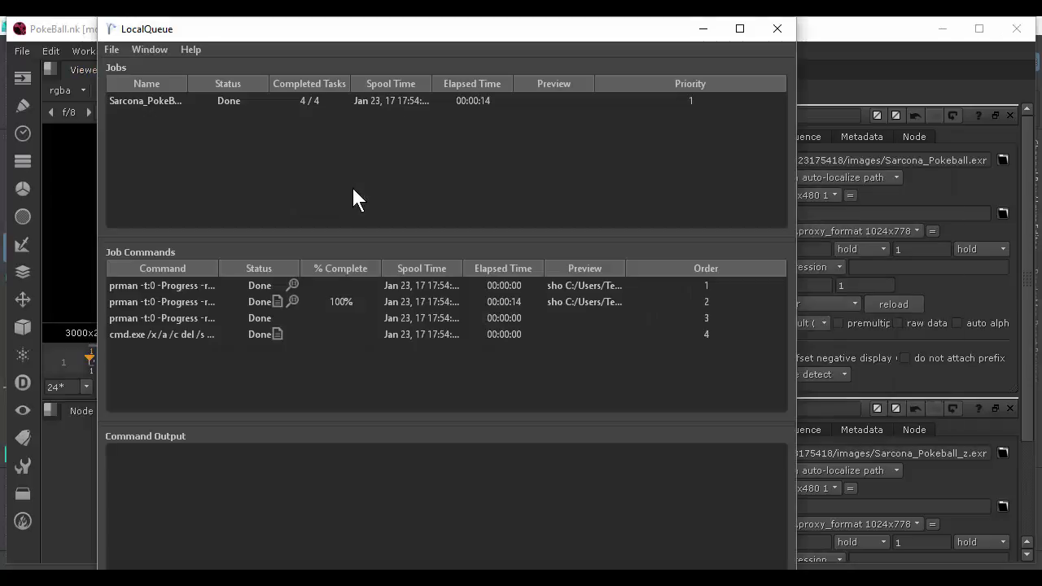
{"action": "key", "text": "alt+Tab"}
{"action": "key", "text": "alt+Tab"}
{"action": "left_click", "coordinate": [362, 186]}
{"action": "key", "text": "alt+Tab"}
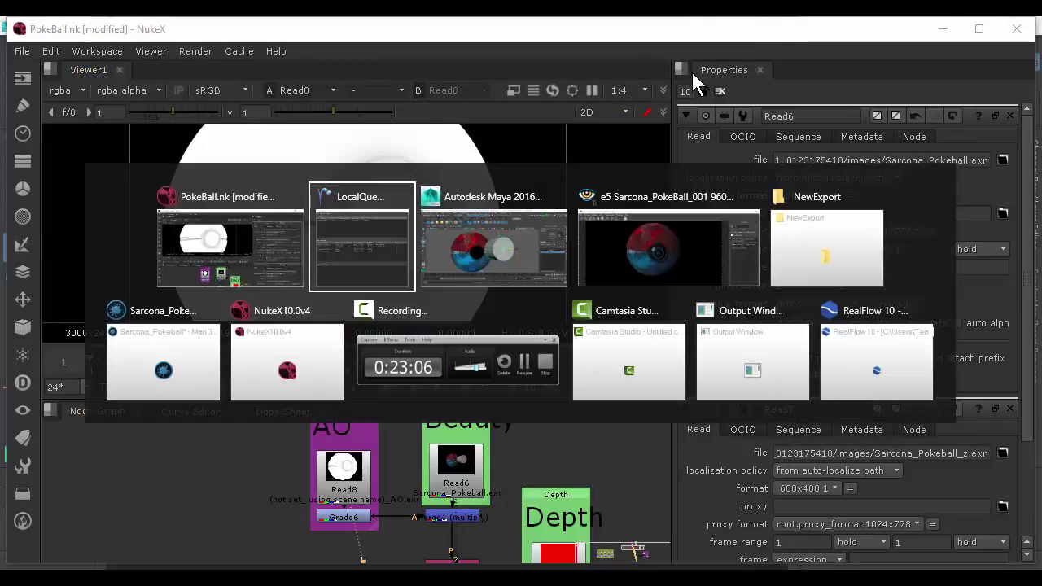
{"action": "key", "text": "alt+Tab"}
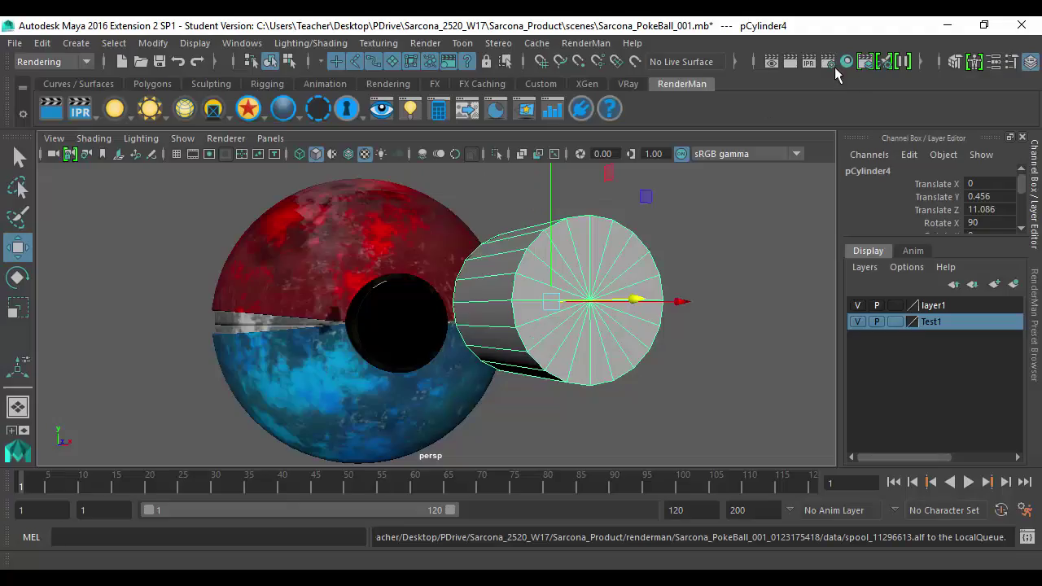
Change the RenderMan integrator to Occlusion in the sampling section of the render settings
{"action": "left_click", "coordinate": [827, 62]}
{"action": "left_click", "coordinate": [222, 122]}
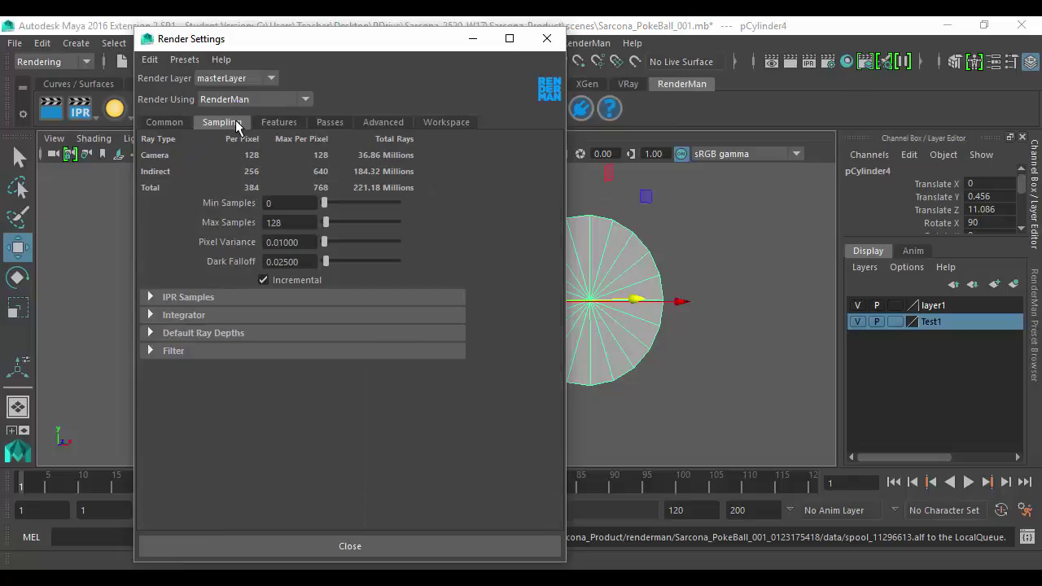
{"action": "left_click", "coordinate": [279, 124]}
{"action": "left_click", "coordinate": [216, 122]}
{"action": "left_click", "coordinate": [179, 317]}
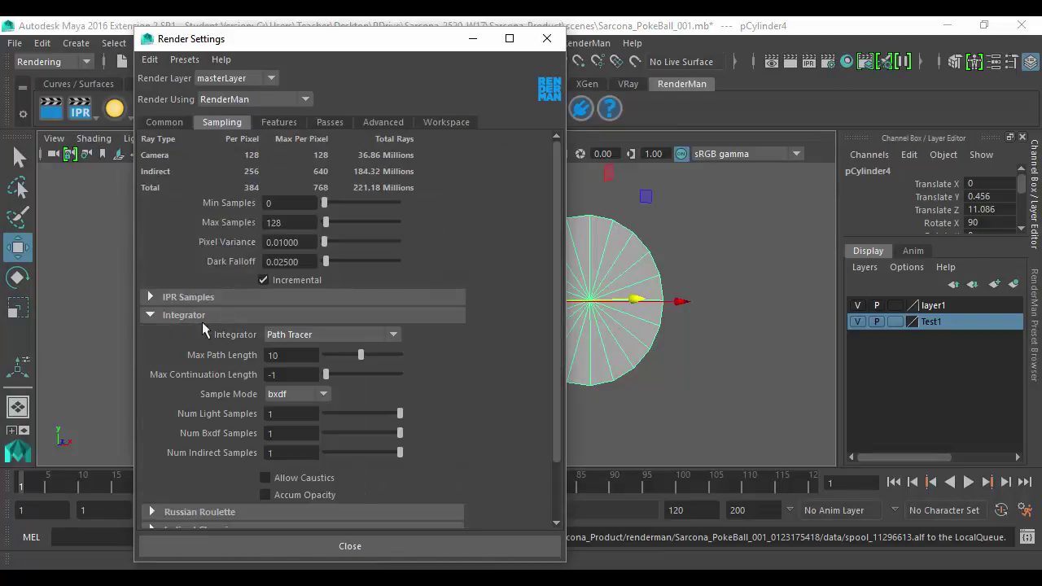
{"action": "left_click", "coordinate": [298, 336]}
{"action": "left_click", "coordinate": [304, 400]}
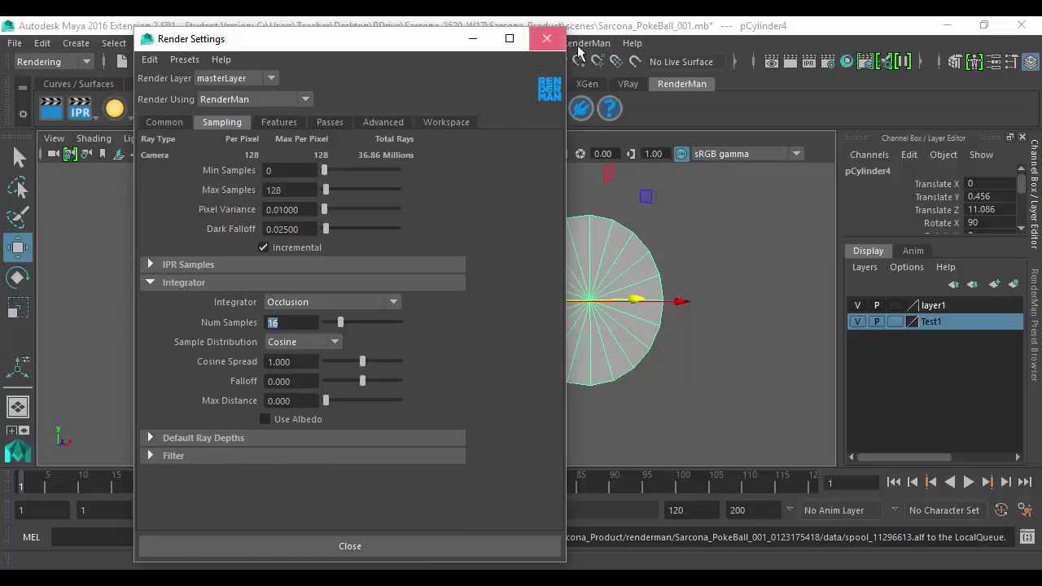
{"action": "left_click", "coordinate": [545, 38]}
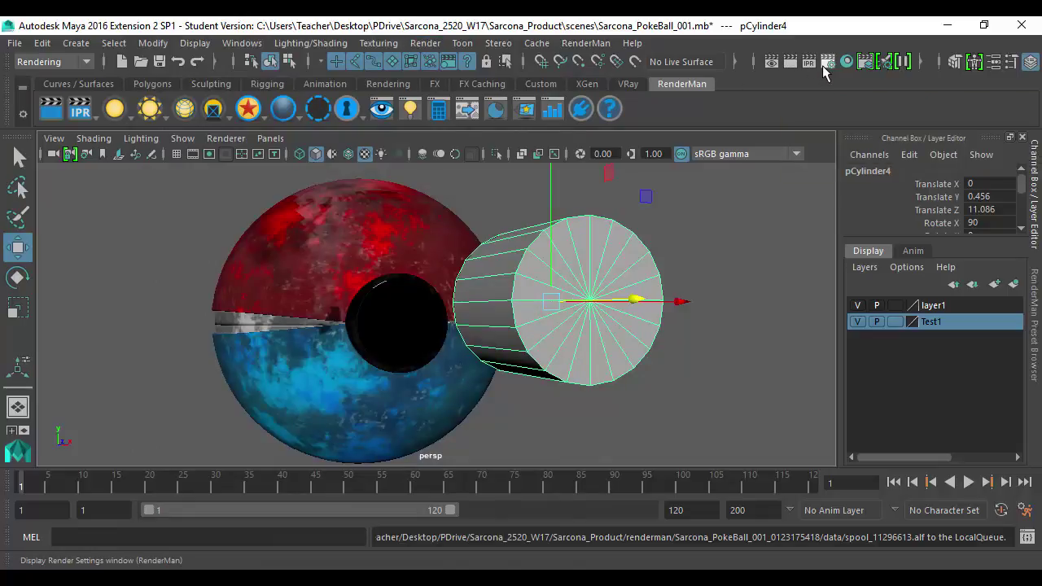
Set the render's file name prefix to Sarcona_Pokeball_AO in the common render settings
{"action": "left_click", "coordinate": [825, 62]}
{"action": "left_click", "coordinate": [163, 122]}
{"action": "scroll", "coordinate": [329, 273], "scroll_direction": "up", "scroll_amount": 8}
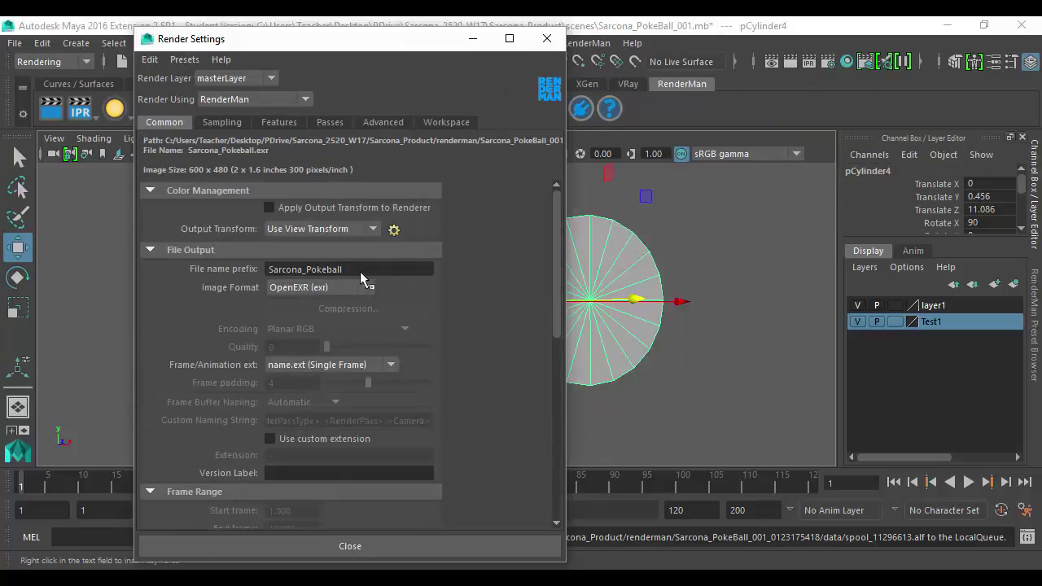
{"action": "left_click", "coordinate": [360, 269]}
{"action": "type", "text": "_AO"}
{"action": "key", "text": "Return"}
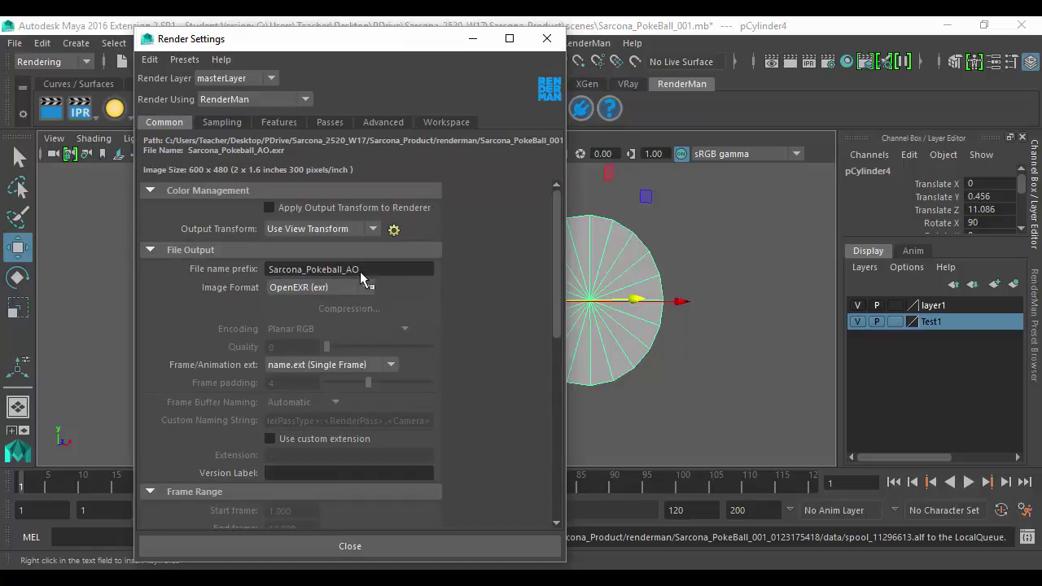
{"action": "left_click", "coordinate": [546, 38]}
Start a batch render of the AO pass and continue past the student version notice
{"action": "left_click", "coordinate": [423, 42]}
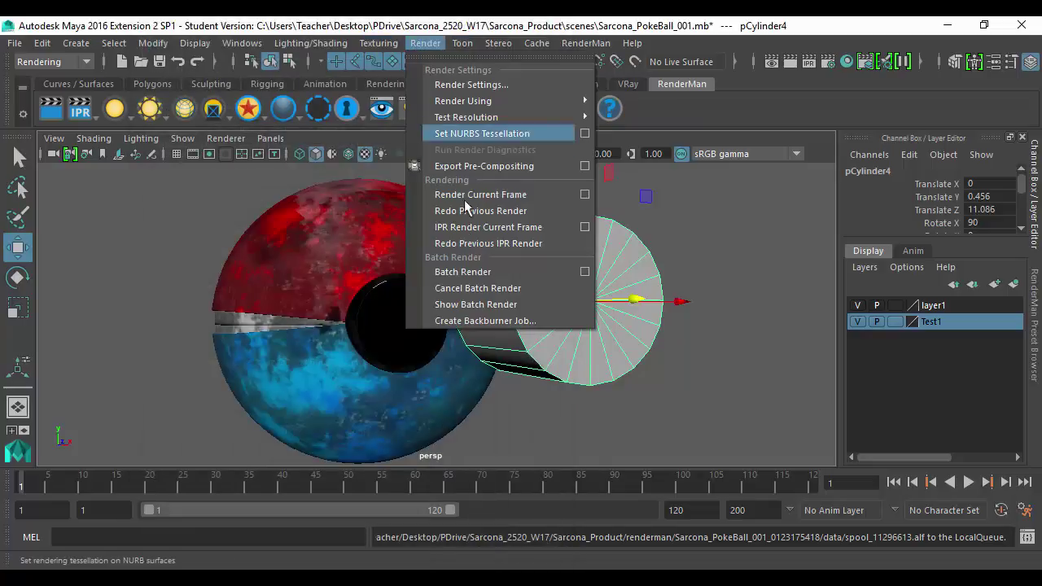
{"action": "left_click", "coordinate": [462, 271]}
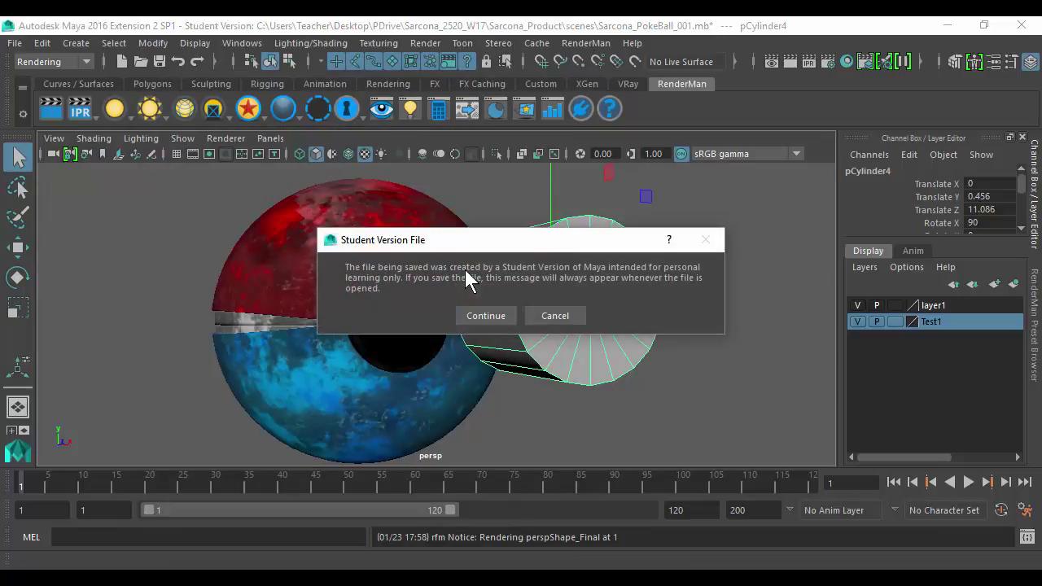
{"action": "key", "text": "w"}
{"action": "key", "text": "Return"}
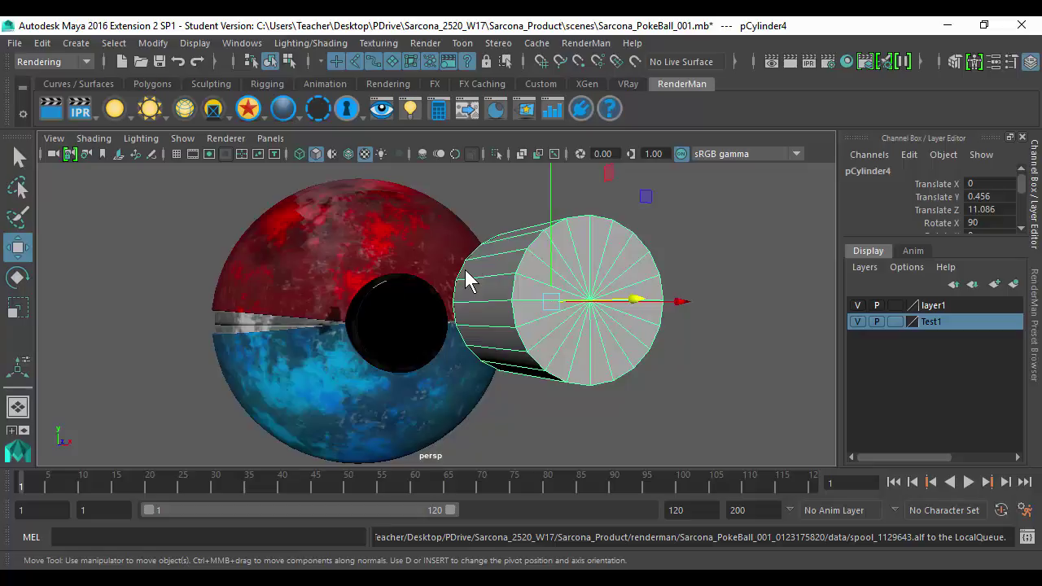
Check the AO render job in LocalQueue and switch back to Nuke
{"action": "key", "text": "alt+Tab"}
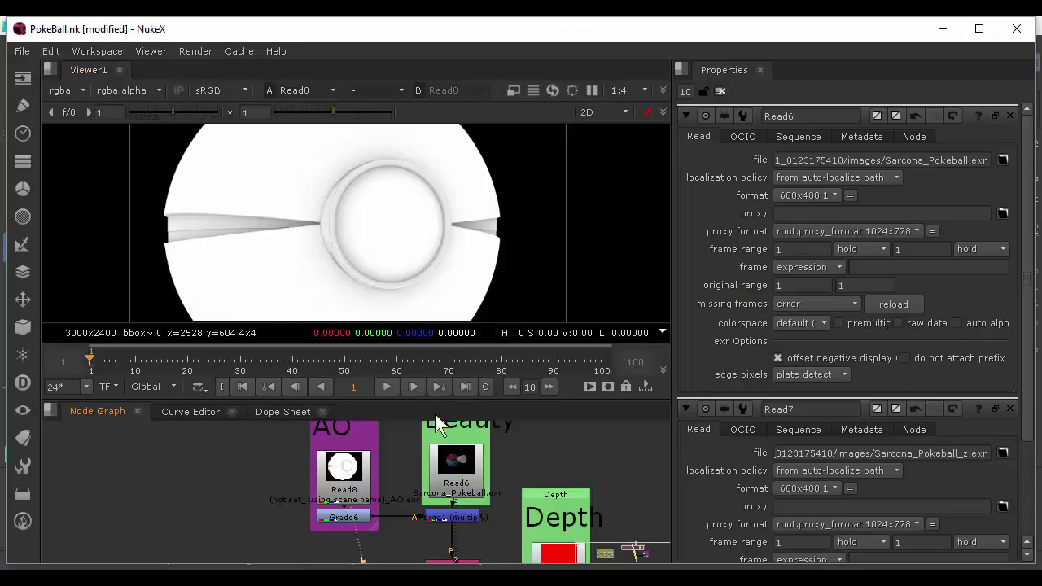
{"action": "key", "text": "alt+Tab"}
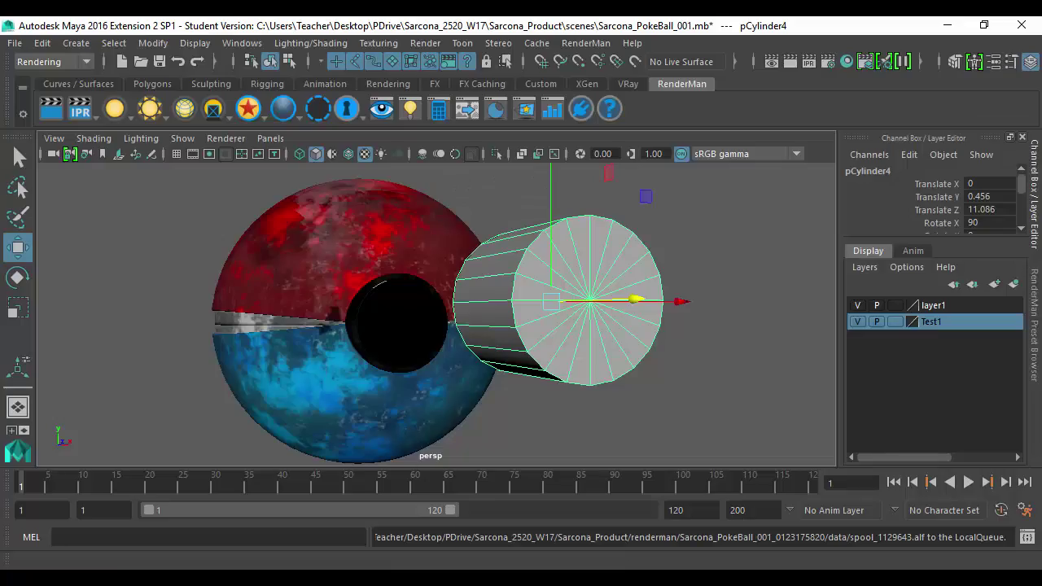
{"action": "key", "text": "alt+Tab"}
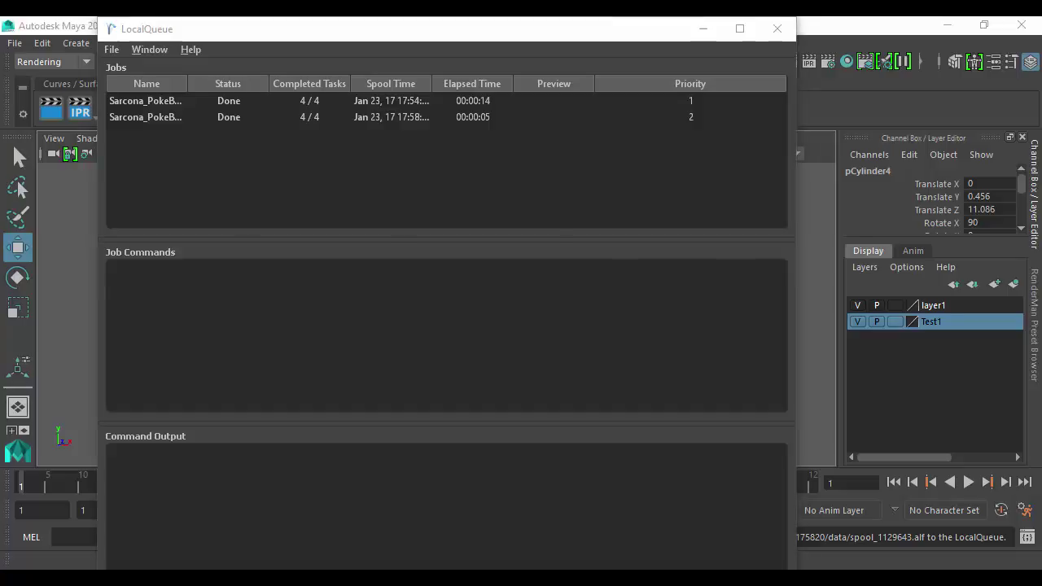
{"action": "key", "text": "alt+Tab"}
{"action": "key", "text": "alt+Tab"}
{"action": "key", "text": "Tab"}
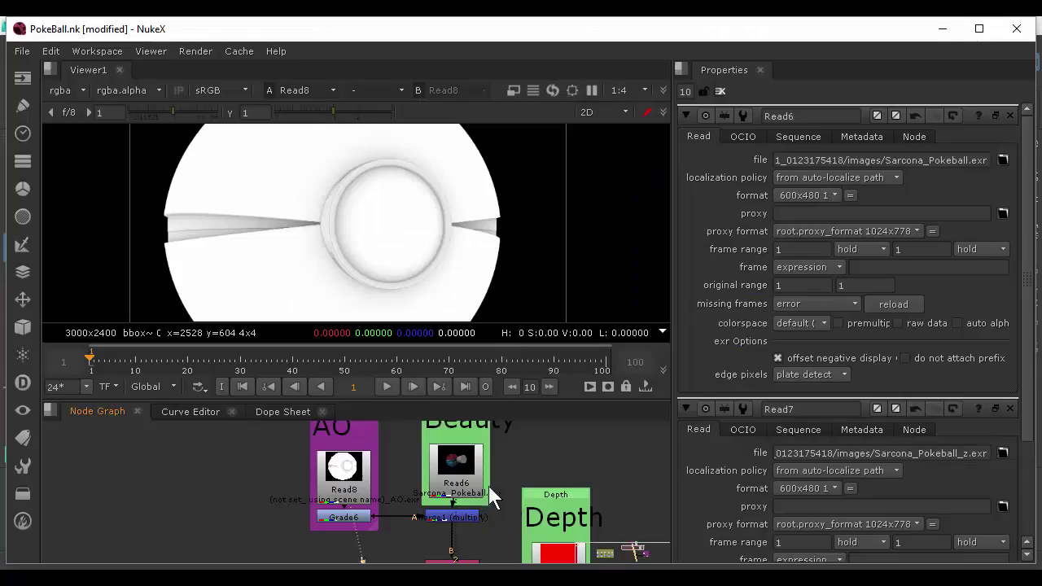
{"action": "double_click", "coordinate": [349, 467]}
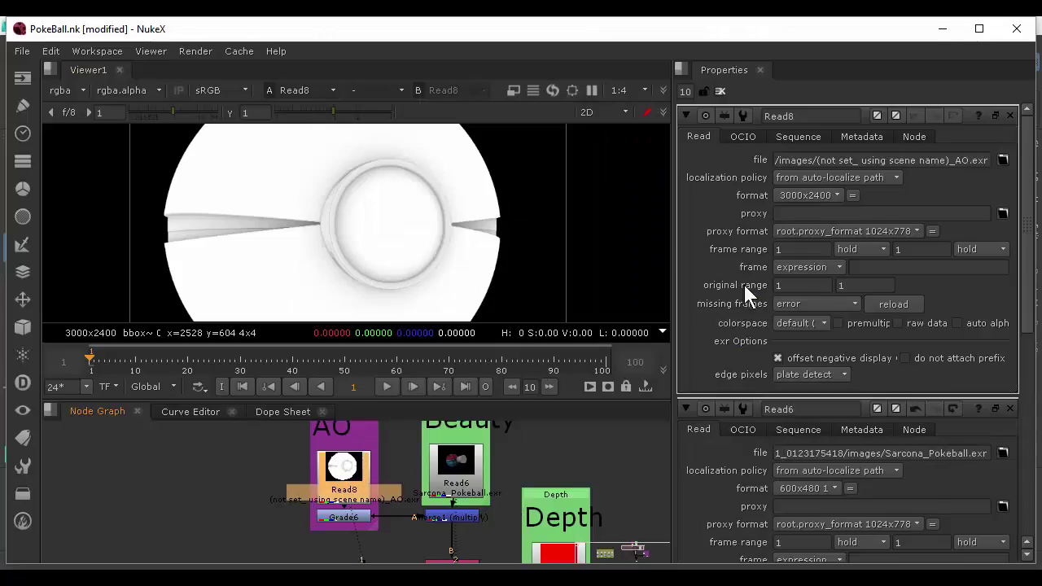
{"action": "left_click", "coordinate": [1002, 161]}
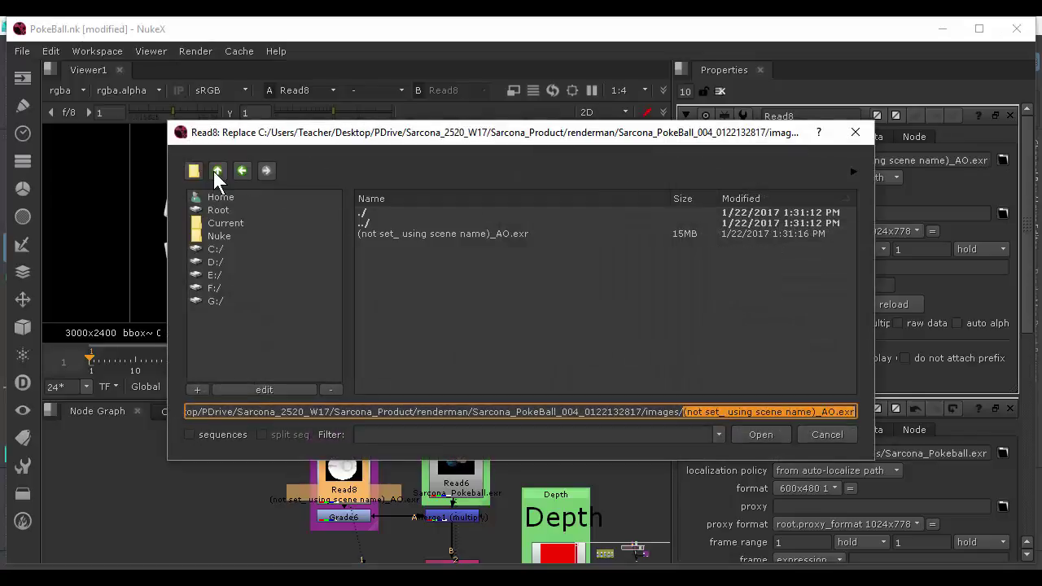
{"action": "left_click", "coordinate": [216, 171]}
{"action": "left_click", "coordinate": [216, 171]}
{"action": "double_click", "coordinate": [468, 345]}
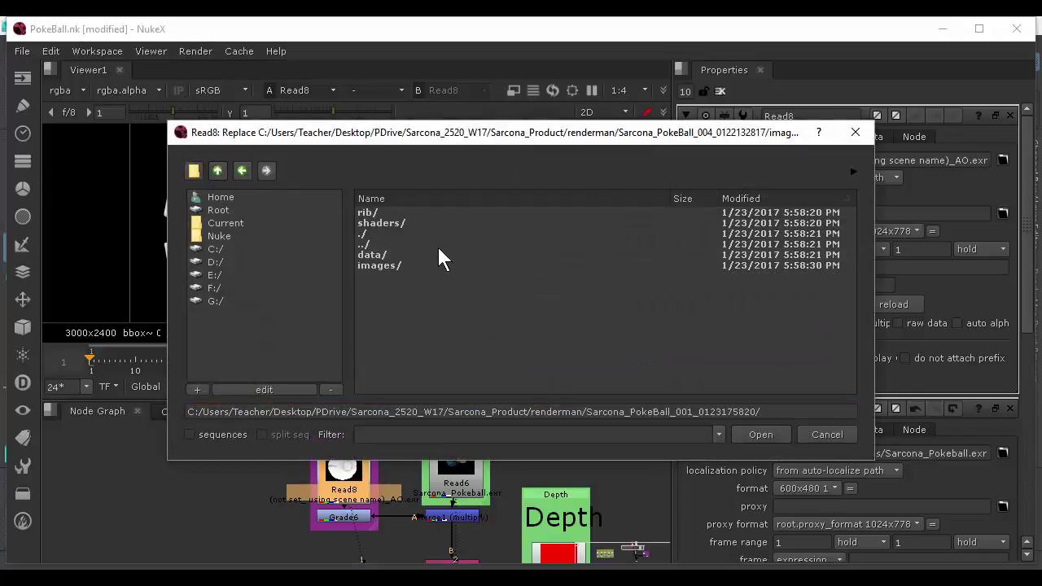
{"action": "double_click", "coordinate": [402, 266]}
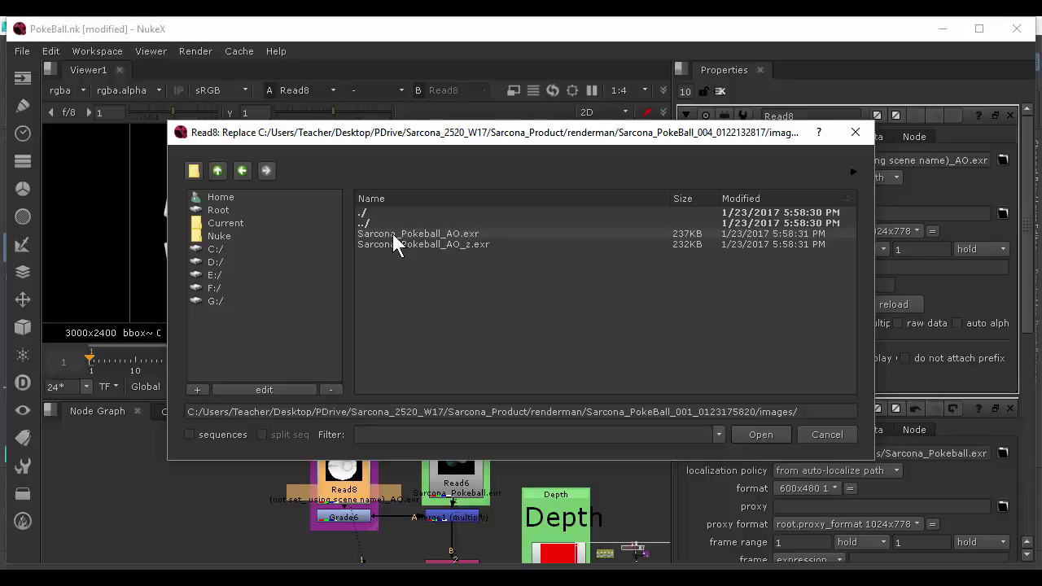
{"action": "double_click", "coordinate": [392, 234]}
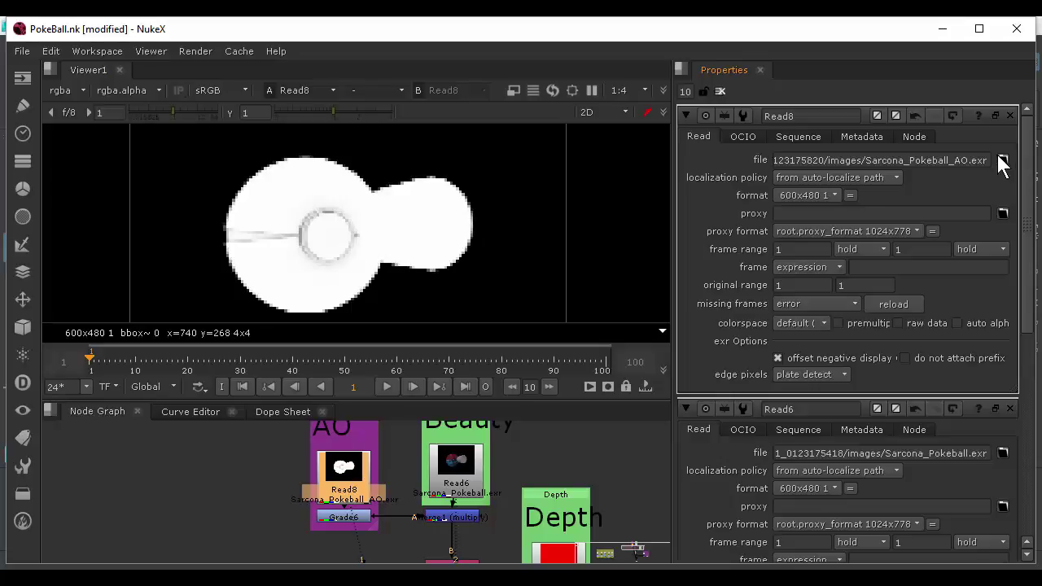
Show the Read6 beauty pass and the Read7 depth pass one after the other in the Viewer
{"action": "double_click", "coordinate": [455, 468]}
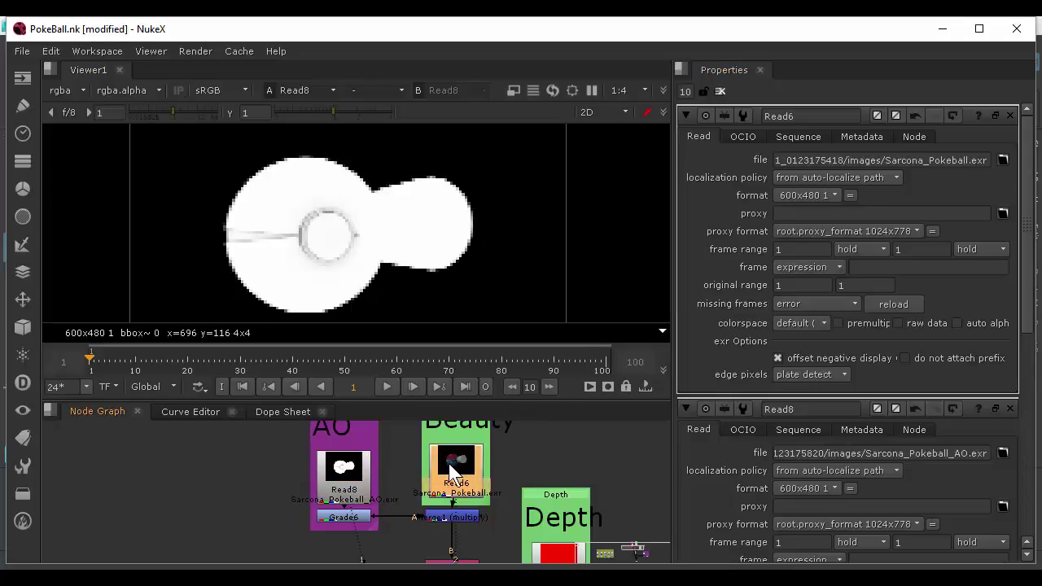
{"action": "key", "text": "1"}
{"action": "left_click", "coordinate": [560, 555]}
{"action": "key", "text": "1"}
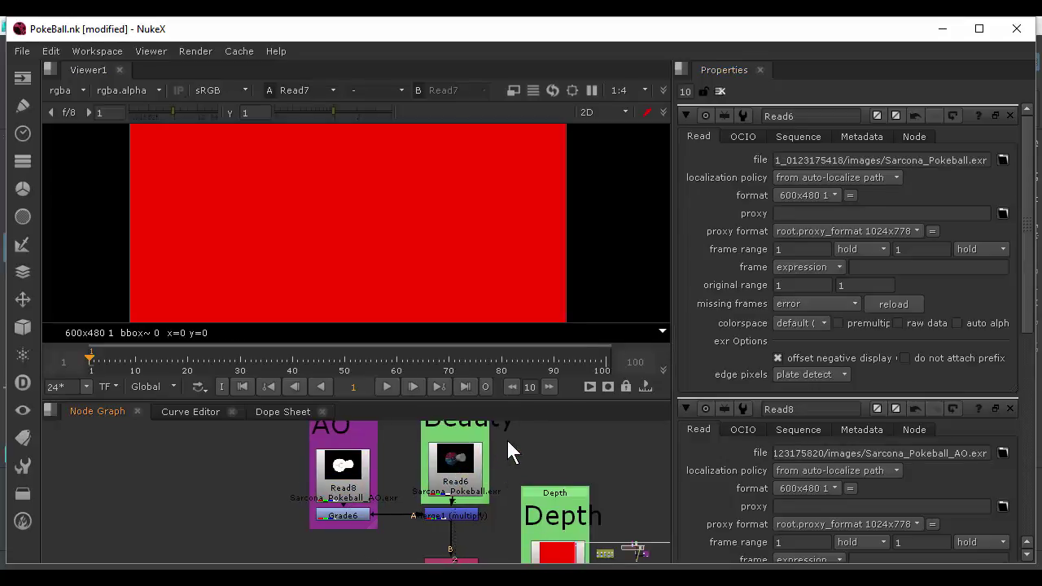
Show the output of the Write6 node in the Viewer to check the final composite
{"action": "scroll", "coordinate": [506, 437], "scroll_direction": "down", "scroll_amount": 10}
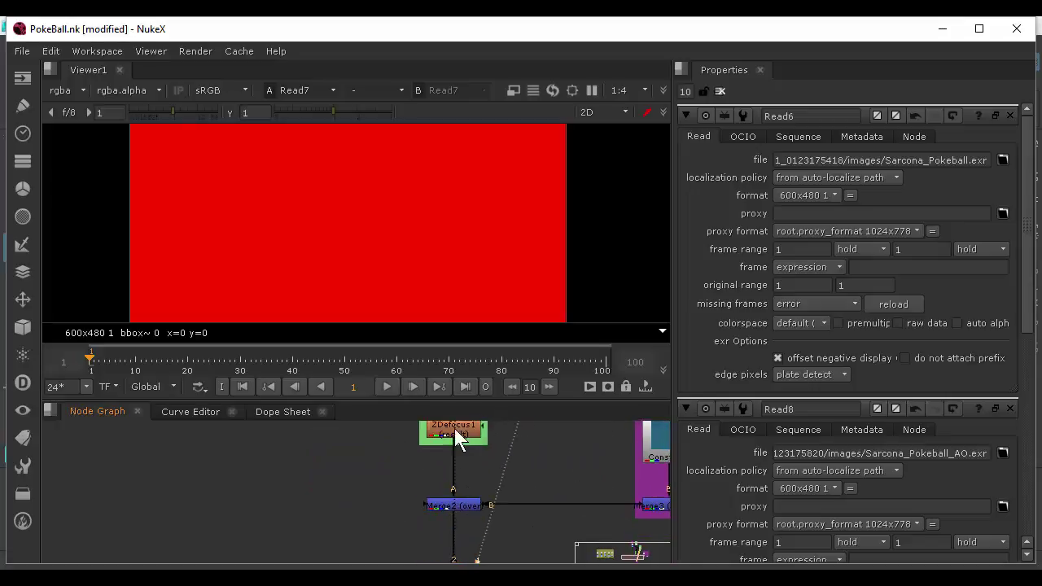
{"action": "scroll", "coordinate": [454, 428], "scroll_direction": "down", "scroll_amount": 5}
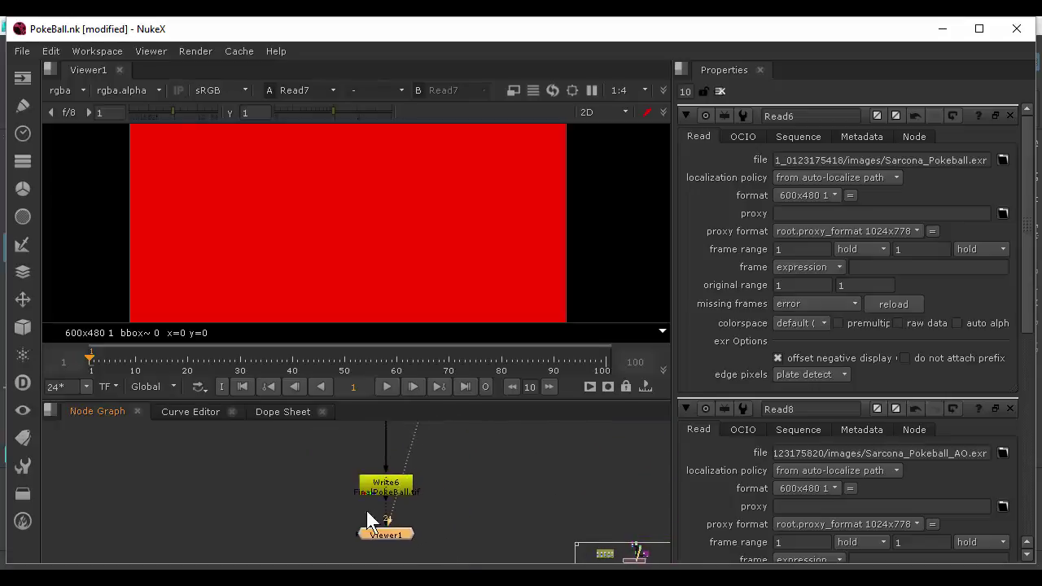
{"action": "middle_click_drag", "start_coordinate": [367, 511], "coordinate": [381, 460]}
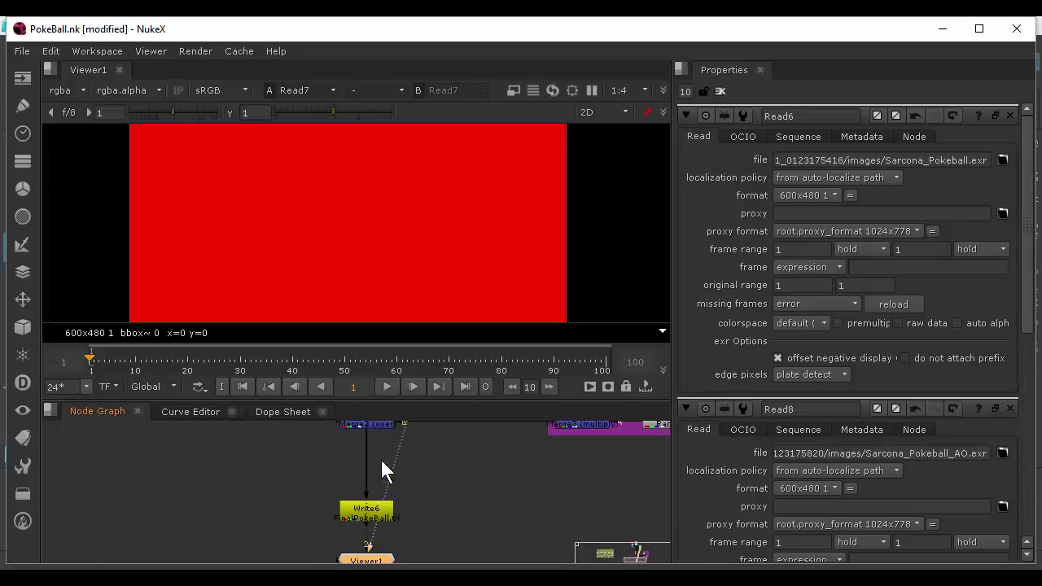
{"action": "scroll", "coordinate": [382, 470], "scroll_direction": "down", "scroll_amount": 1}
{"action": "left_click", "coordinate": [361, 483]}
{"action": "key", "text": "1"}
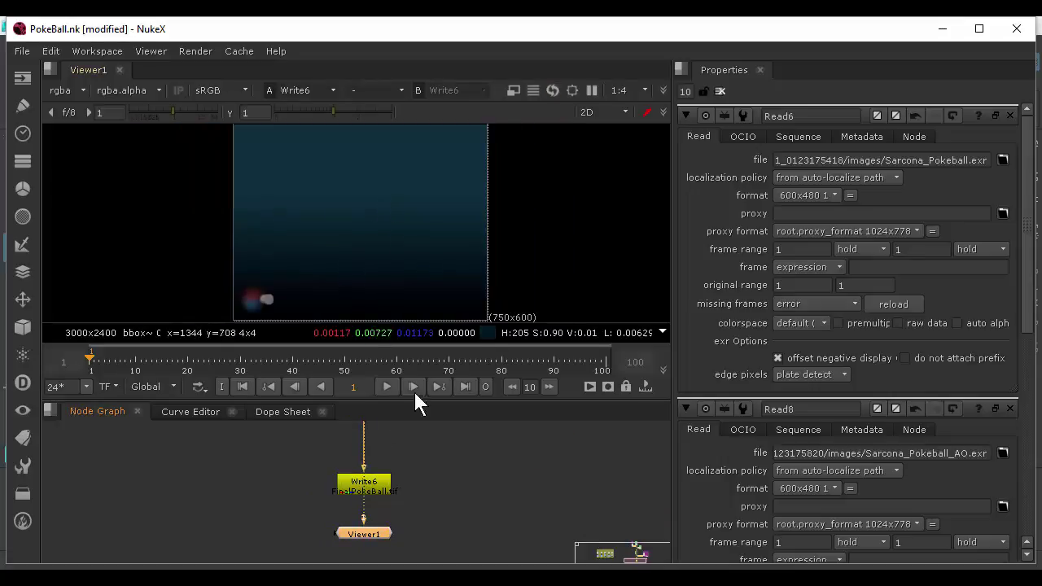
Set the format of the Background group's Constant1 node to 600x480
{"action": "scroll", "coordinate": [432, 537], "scroll_direction": "up", "scroll_amount": 8}
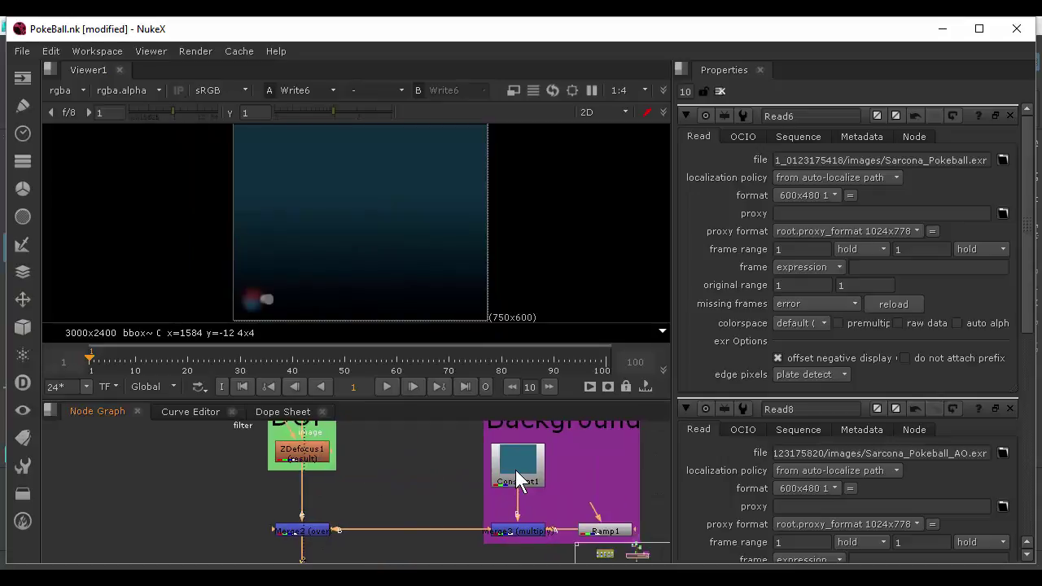
{"action": "double_click", "coordinate": [518, 480]}
{"action": "left_click", "coordinate": [815, 269]}
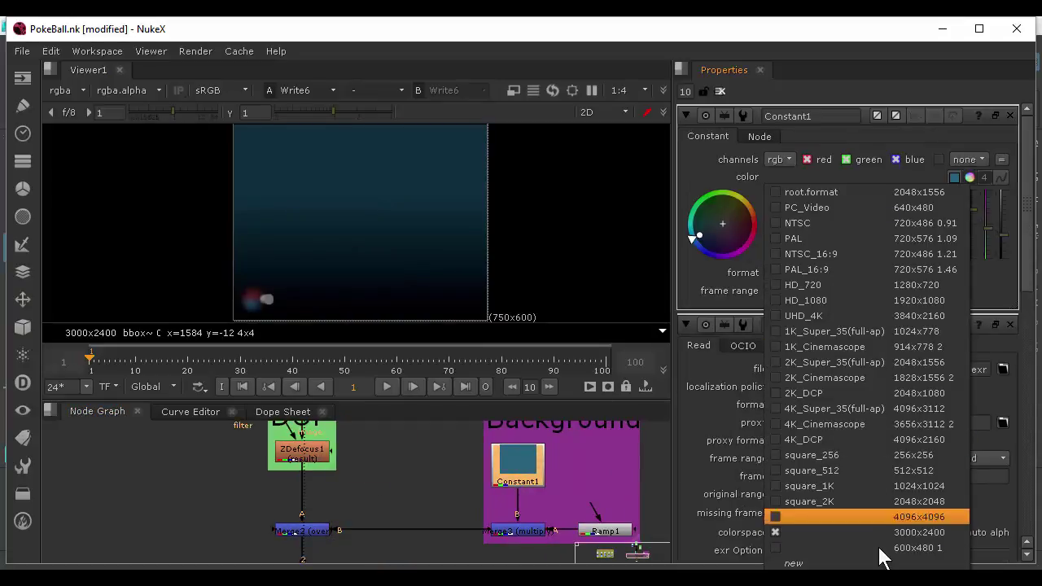
{"action": "left_click", "coordinate": [881, 547]}
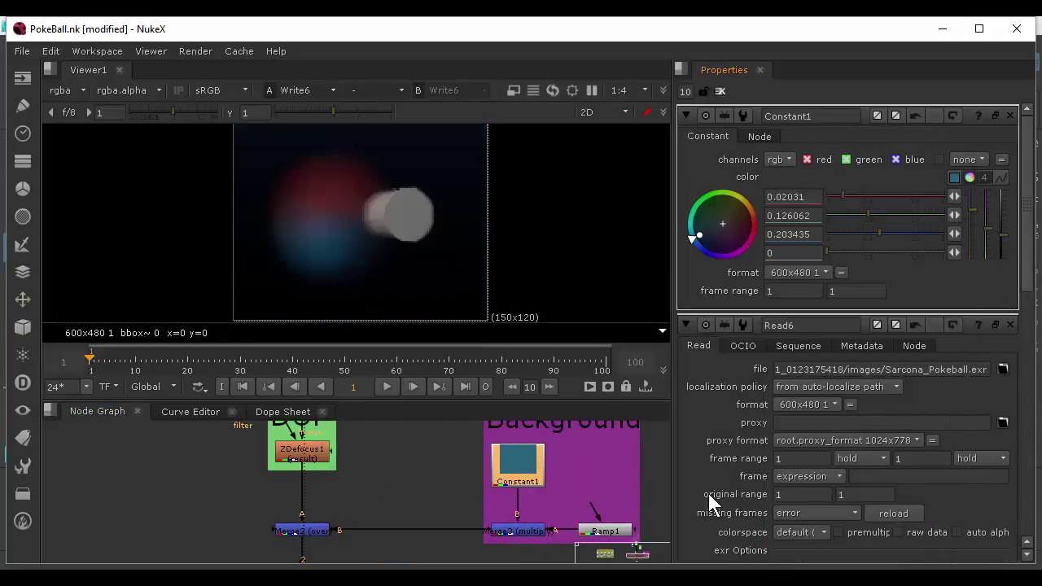
{"action": "scroll", "coordinate": [260, 461], "scroll_direction": "up", "scroll_amount": 6}
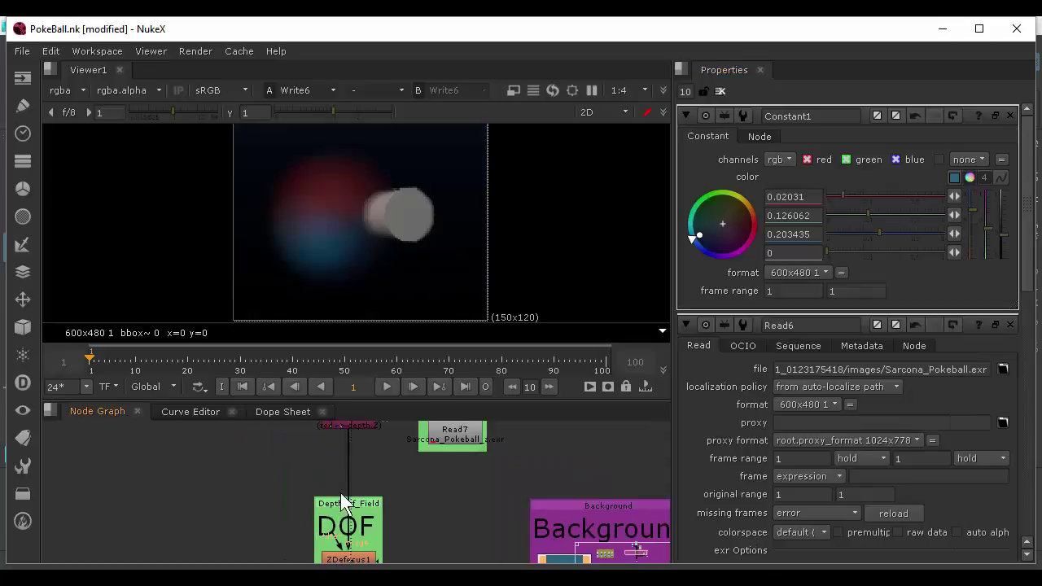
Open the DOF group's ZDefocus1 node and move its focal point onto the Poké Ball at x 252, y 233
{"action": "scroll", "coordinate": [403, 229], "scroll_direction": "up", "scroll_amount": 1}
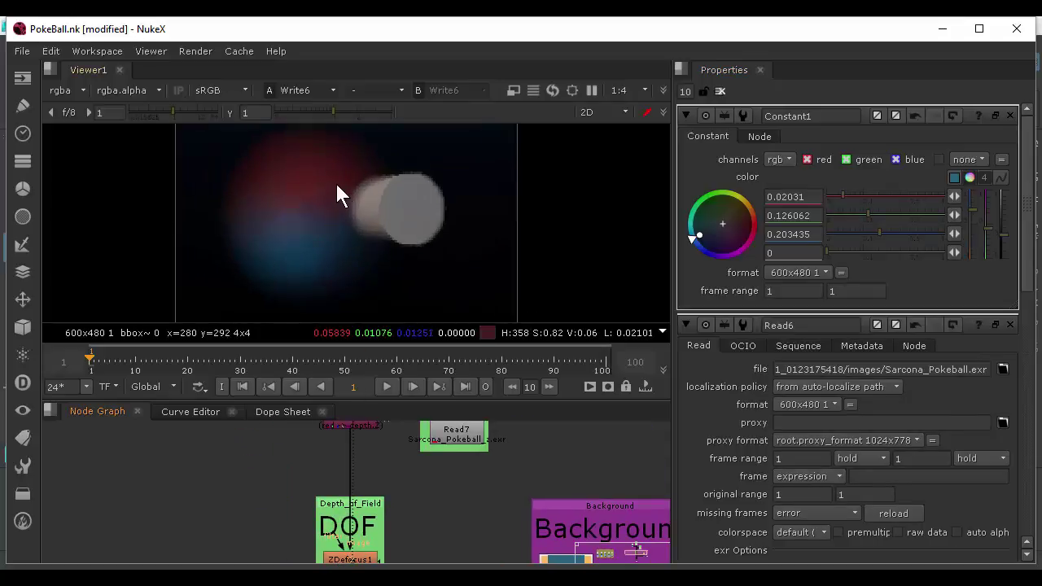
{"action": "middle_click_drag", "start_coordinate": [420, 496], "coordinate": [427, 421]}
{"action": "scroll", "coordinate": [362, 474], "scroll_direction": "up", "scroll_amount": 1}
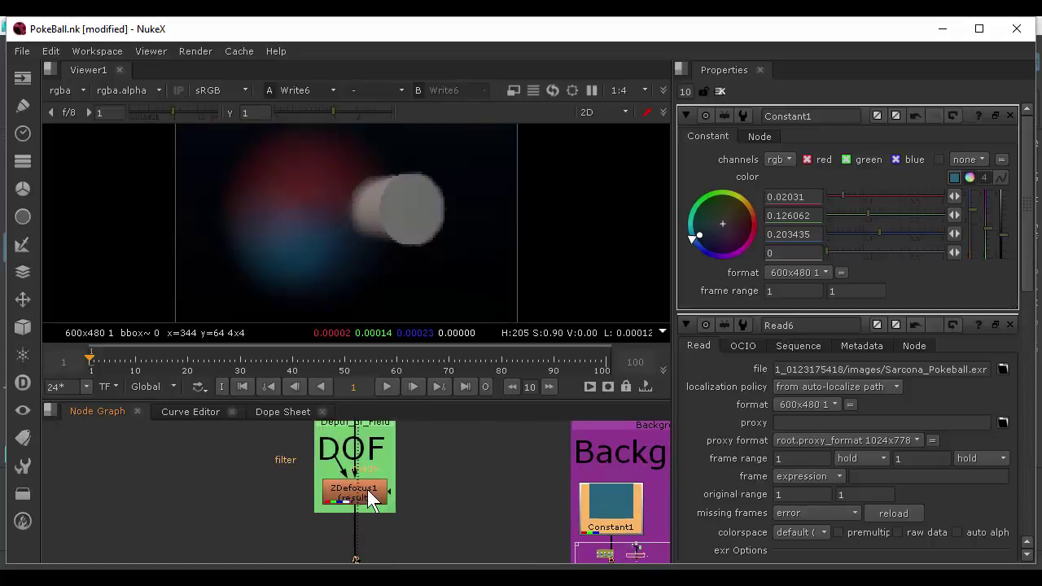
{"action": "double_click", "coordinate": [367, 493]}
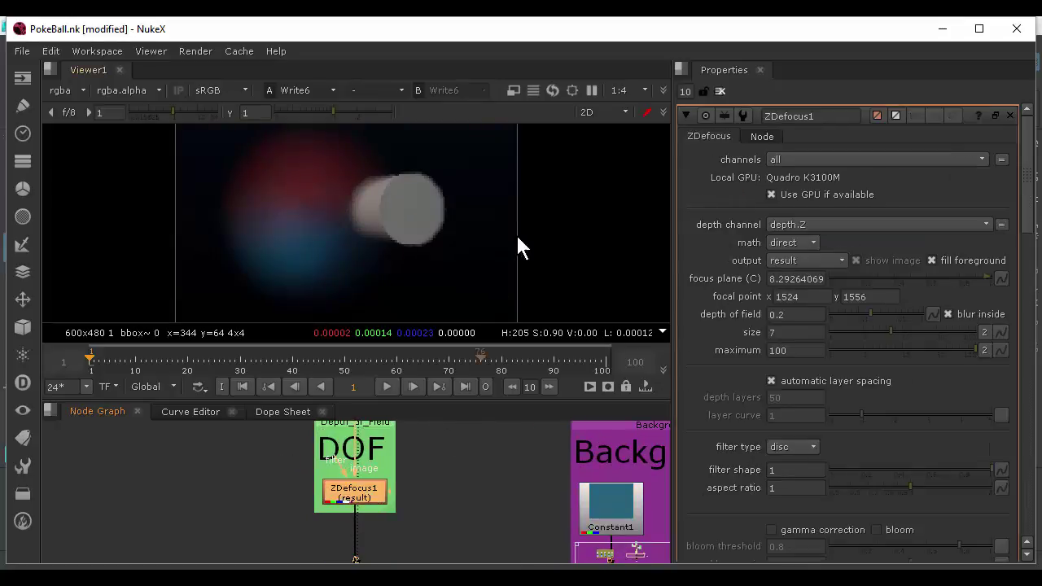
{"action": "scroll", "coordinate": [528, 224], "scroll_direction": "down", "scroll_amount": 2}
{"action": "scroll", "coordinate": [486, 228], "scroll_direction": "down", "scroll_amount": 3}
{"action": "middle_click_drag", "start_coordinate": [505, 229], "coordinate": [432, 332]}
{"action": "scroll", "coordinate": [463, 259], "scroll_direction": "down", "scroll_amount": 4}
{"action": "scroll", "coordinate": [463, 262], "scroll_direction": "down", "scroll_amount": 2}
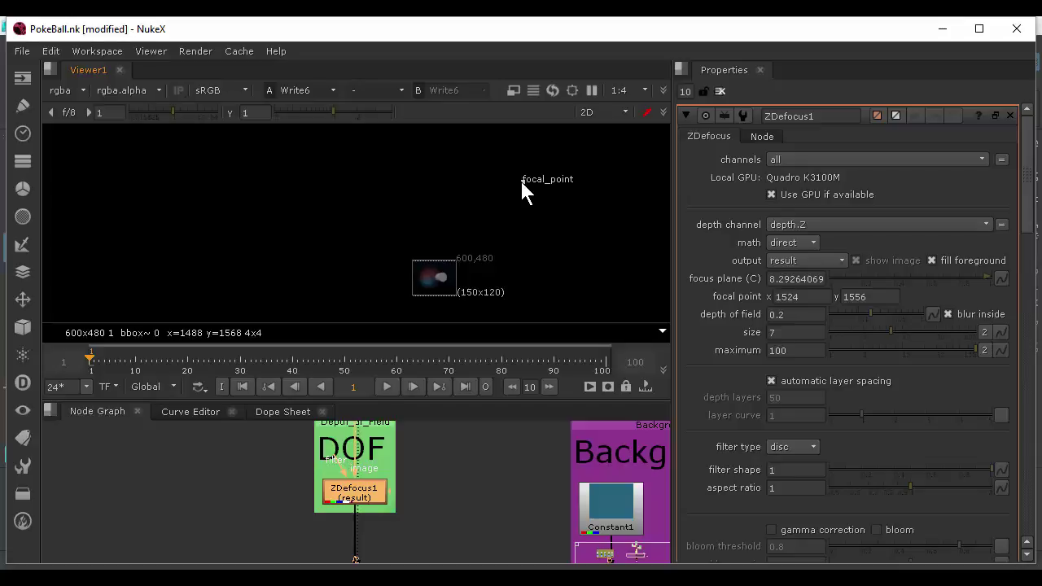
{"action": "left_click_drag", "start_coordinate": [519, 178], "coordinate": [429, 275]}
{"action": "scroll", "coordinate": [438, 273], "scroll_direction": "up", "scroll_amount": 5}
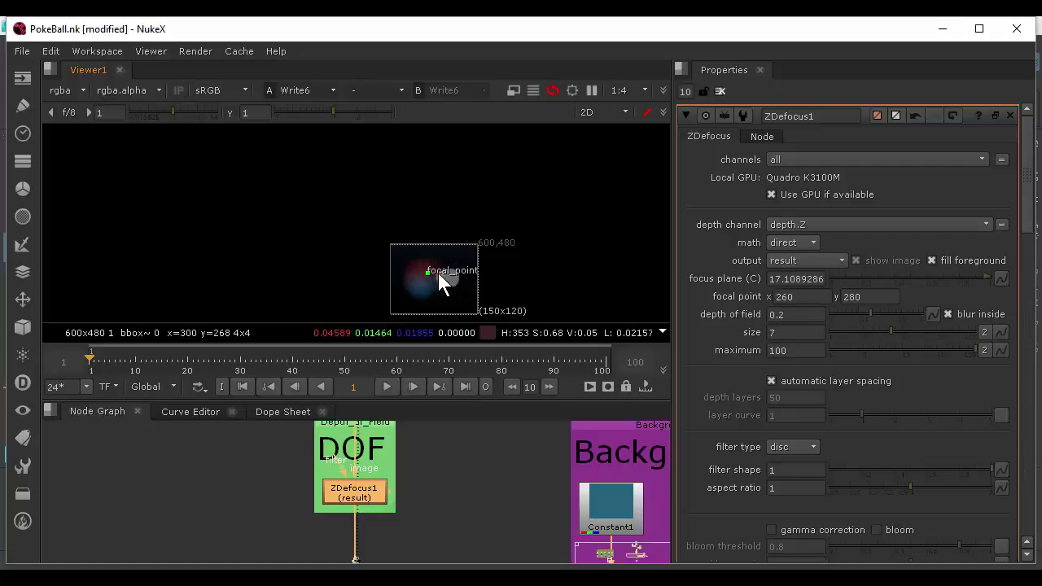
{"action": "middle_click_drag", "start_coordinate": [416, 243], "coordinate": [346, 192]}
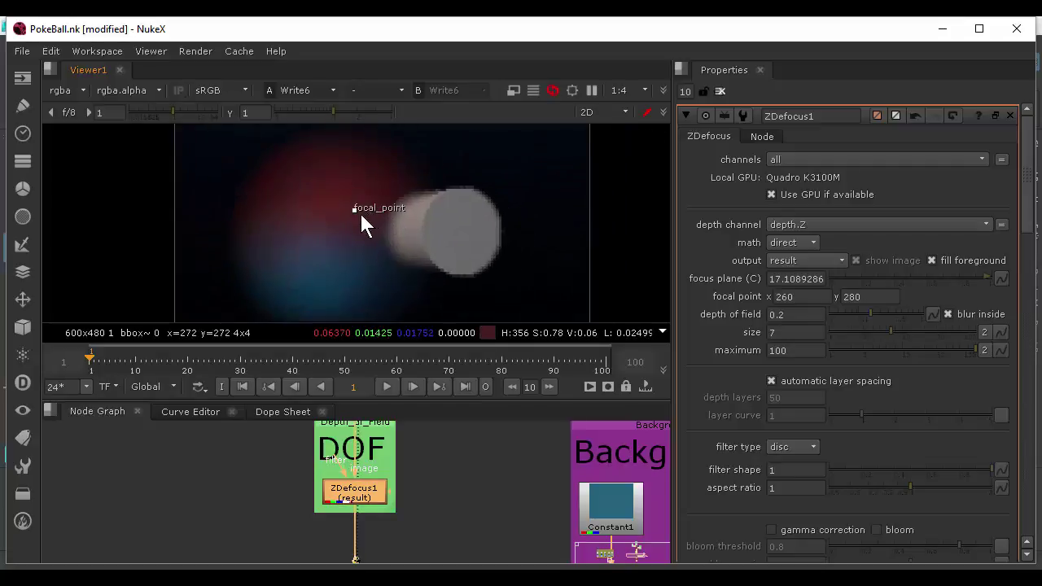
{"action": "left_click_drag", "start_coordinate": [355, 210], "coordinate": [349, 242]}
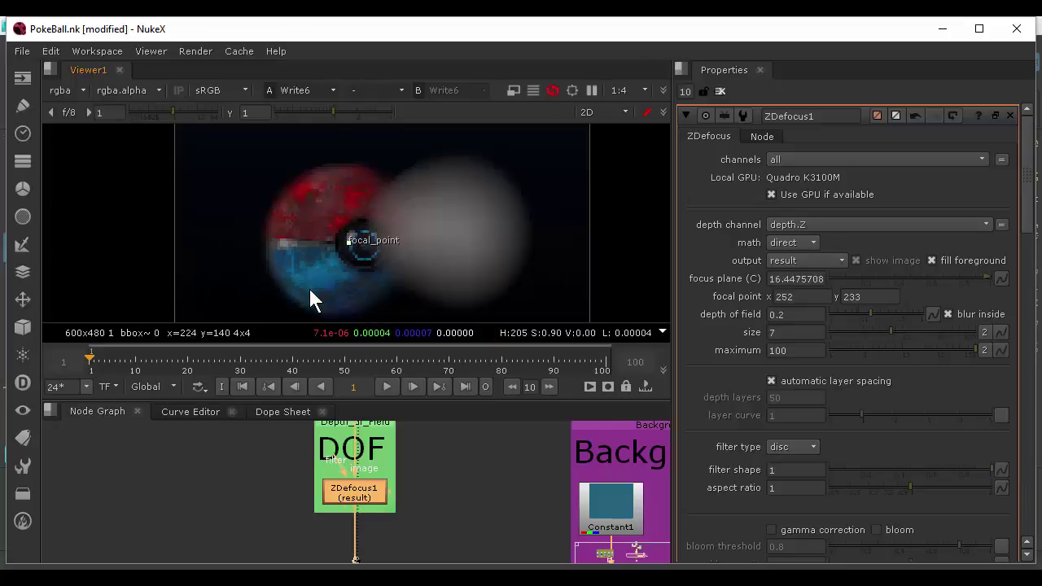
Reduce the ZDefocus1 maximum to 22 and size to 2.9, and move the focal point to the ball's outer edge at x 139, y 240
{"action": "scroll", "coordinate": [318, 247], "scroll_direction": "up", "scroll_amount": 1}
{"action": "middle_click_drag", "start_coordinate": [347, 232], "coordinate": [312, 208]}
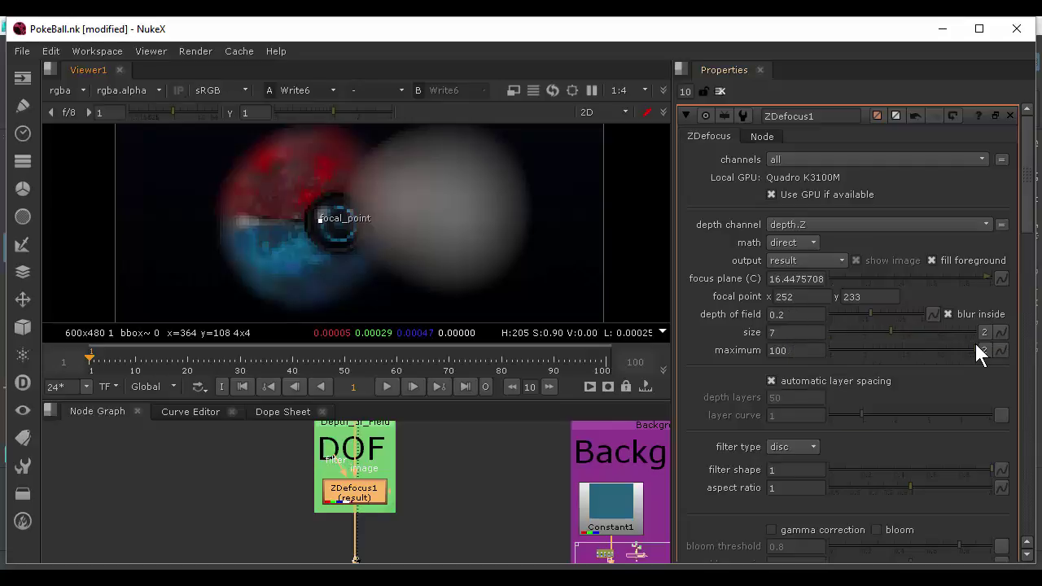
{"action": "left_click_drag", "start_coordinate": [965, 350], "coordinate": [861, 332]}
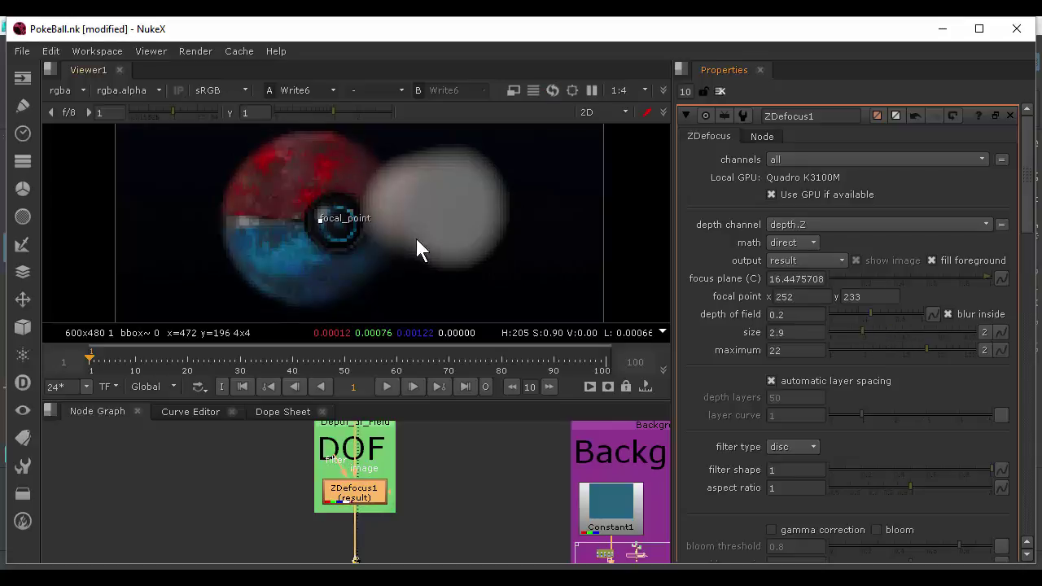
{"action": "left_click_drag", "start_coordinate": [342, 217], "coordinate": [228, 215]}
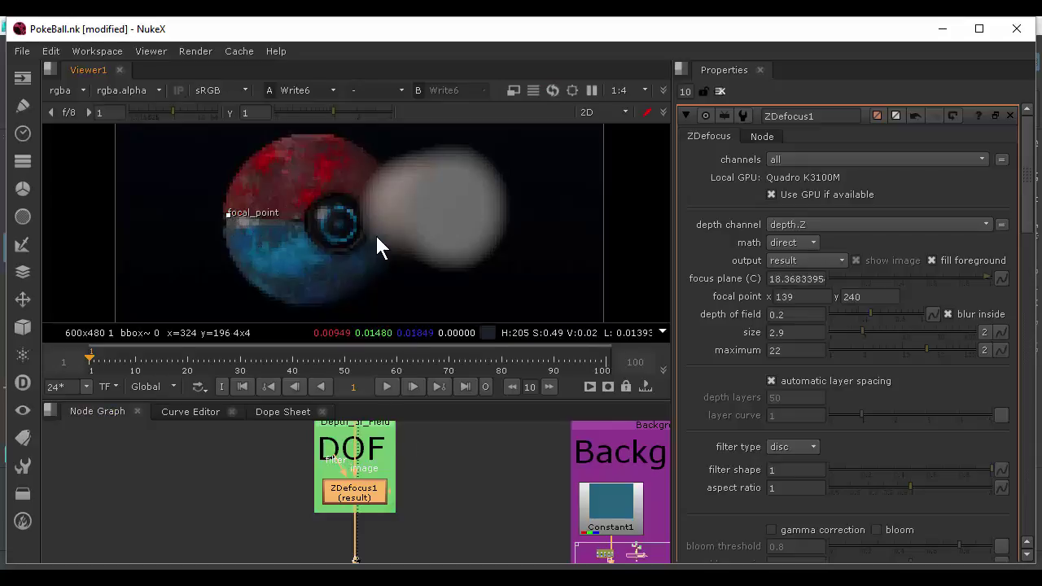
Undo the recent file, format and defocus changes back to the Sarcona_PokeBall_004 passes, checking the full node graph
{"action": "scroll", "coordinate": [372, 244], "scroll_direction": "down", "scroll_amount": 5}
{"action": "middle_click_drag", "start_coordinate": [472, 553], "coordinate": [436, 468]}
{"action": "middle_click_drag", "start_coordinate": [230, 466], "coordinate": [345, 469]}
{"action": "key", "text": "space"}
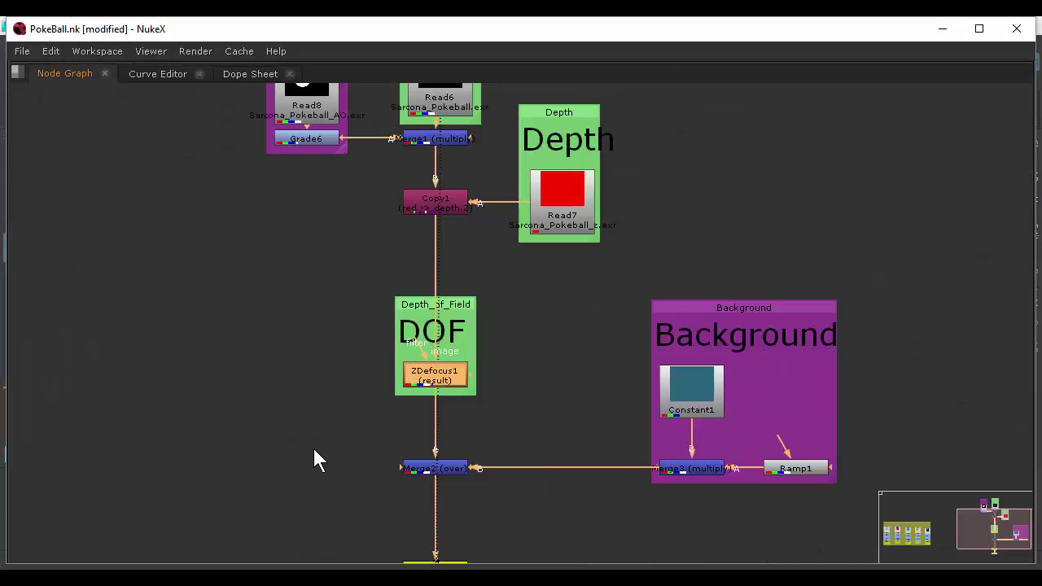
{"action": "scroll", "coordinate": [314, 456], "scroll_direction": "left", "scroll_amount": 10}
{"action": "scroll", "coordinate": [636, 360], "scroll_direction": "right", "scroll_amount": 10}
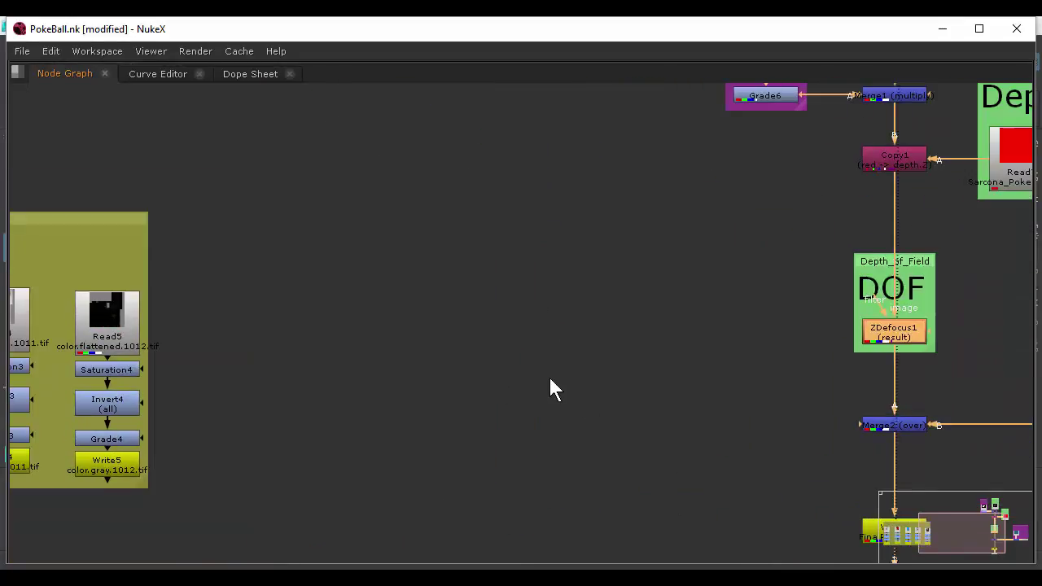
{"action": "scroll", "coordinate": [549, 388], "scroll_direction": "down", "scroll_amount": 5}
{"action": "scroll", "coordinate": [493, 414], "scroll_direction": "right", "scroll_amount": 4}
{"action": "scroll", "coordinate": [422, 389], "scroll_direction": "up", "scroll_amount": 3}
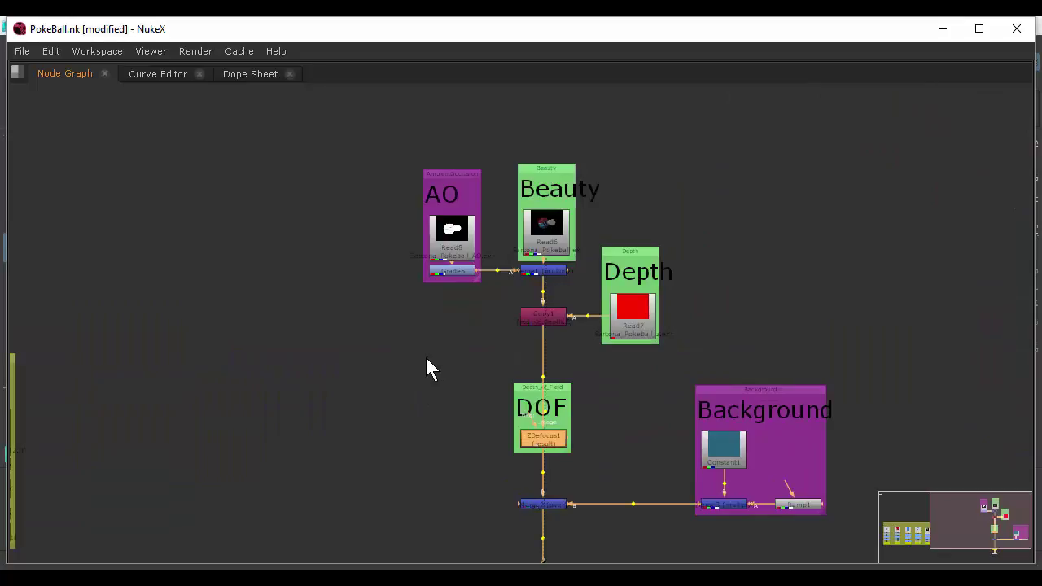
{"action": "scroll", "coordinate": [437, 325], "scroll_direction": "right", "scroll_amount": 5}
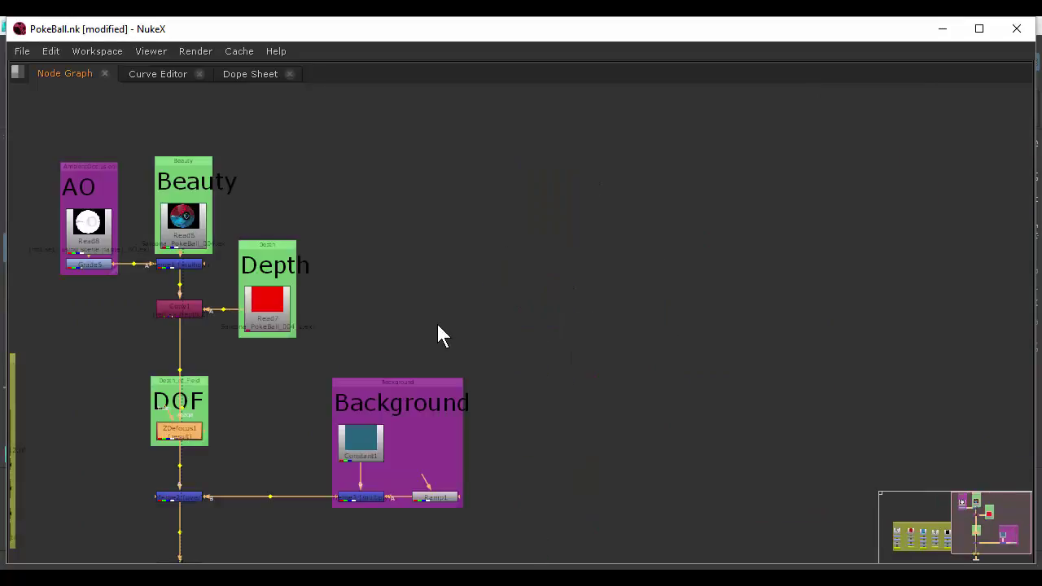
{"action": "key", "text": "space"}
{"action": "middle_click_drag", "start_coordinate": [198, 503], "coordinate": [354, 482]}
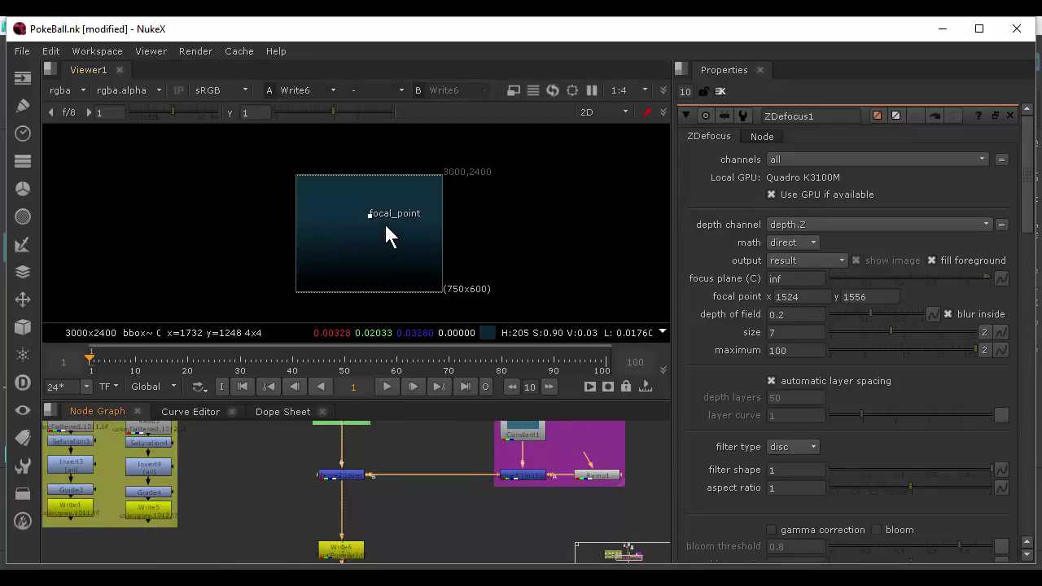
Show the restored Read6 beauty pass in the Viewer
{"action": "scroll", "coordinate": [384, 225], "scroll_direction": "up", "scroll_amount": 2}
{"action": "middle_click_drag", "start_coordinate": [368, 493], "coordinate": [440, 407]}
{"action": "mouse_move", "coordinate": [417, 506]}
{"action": "left_mouse_down"}
{"action": "mouse_move", "coordinate": [340, 510]}
{"action": "mouse_move", "coordinate": [404, 513]}
{"action": "left_mouse_up"}
{"action": "left_click", "coordinate": [399, 505]}
{"action": "middle_click_drag", "start_coordinate": [437, 519], "coordinate": [422, 576]}
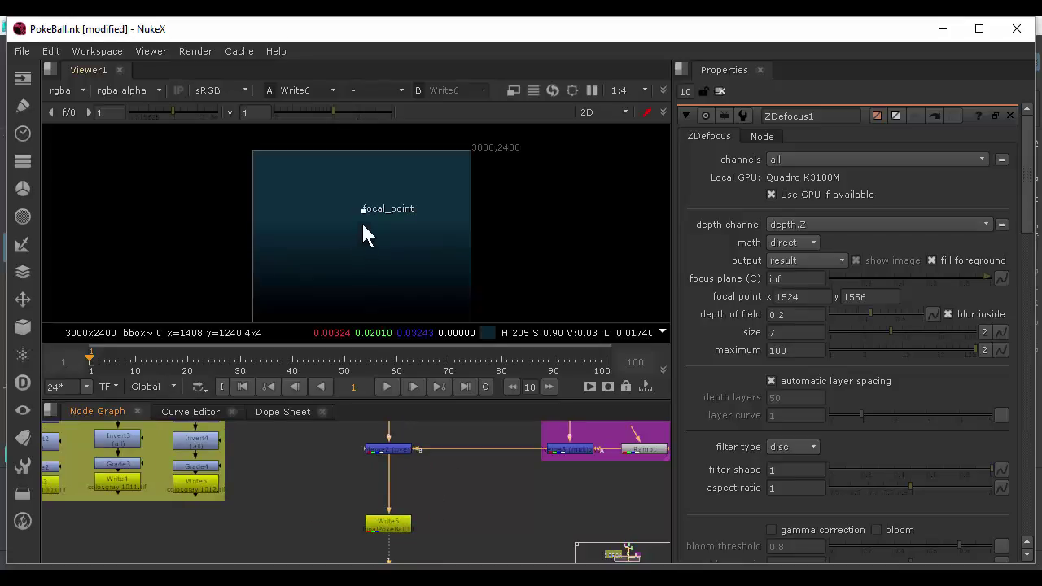
{"action": "scroll", "coordinate": [362, 223], "scroll_direction": "down", "scroll_amount": 3}
{"action": "middle_click_drag", "start_coordinate": [449, 435], "coordinate": [455, 558]}
{"action": "middle_click_drag", "start_coordinate": [398, 431], "coordinate": [385, 581]}
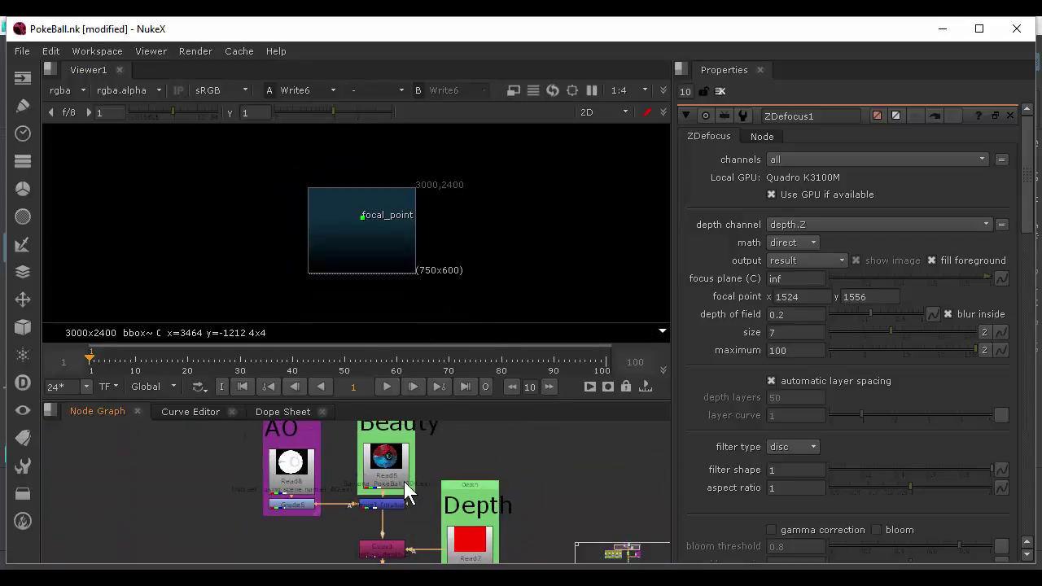
{"action": "middle_click_drag", "start_coordinate": [404, 488], "coordinate": [409, 465]}
{"action": "left_click", "coordinate": [400, 457]}
{"action": "key", "text": "1"}
{"action": "left_click", "coordinate": [342, 476]}
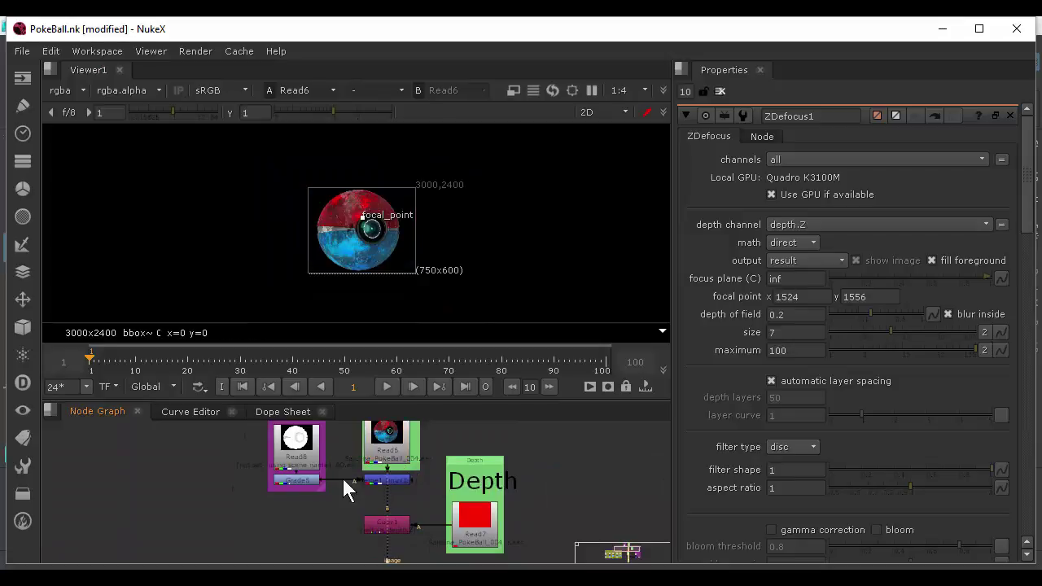
Show the output of the Copy1 node in the Viewer
{"action": "middle_click_drag", "start_coordinate": [397, 518], "coordinate": [397, 489]}
{"action": "left_click", "coordinate": [398, 496]}
{"action": "key", "text": "1"}
{"action": "left_click", "coordinate": [401, 531]}
{"action": "middle_click_drag", "start_coordinate": [401, 531], "coordinate": [390, 438]}
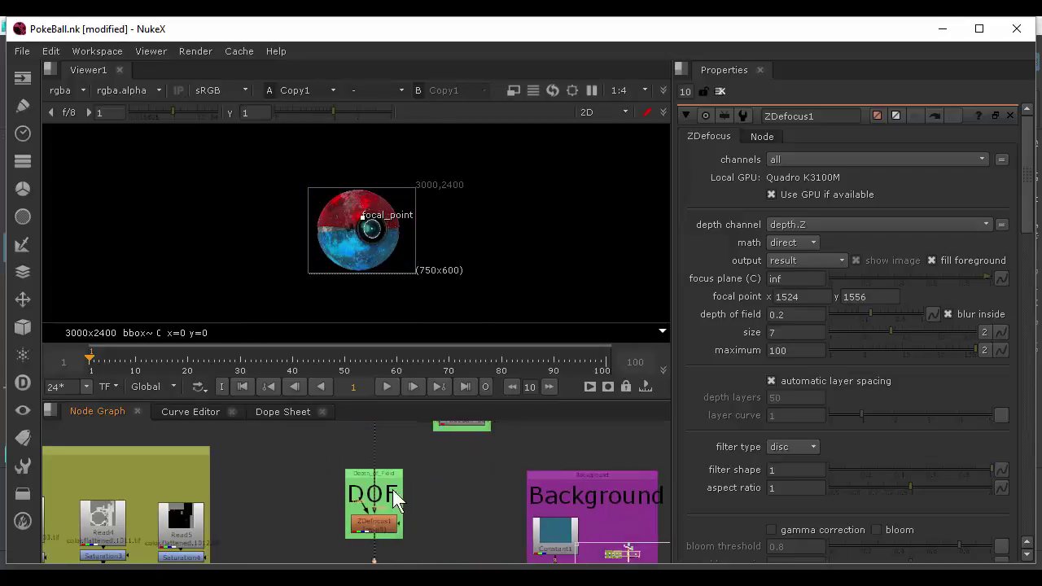
Show the ZDefocus1 output in the Viewer and move its focal point onto the ball's central lens at x 1560, y 1150
{"action": "left_click", "coordinate": [383, 523]}
{"action": "key", "text": "1"}
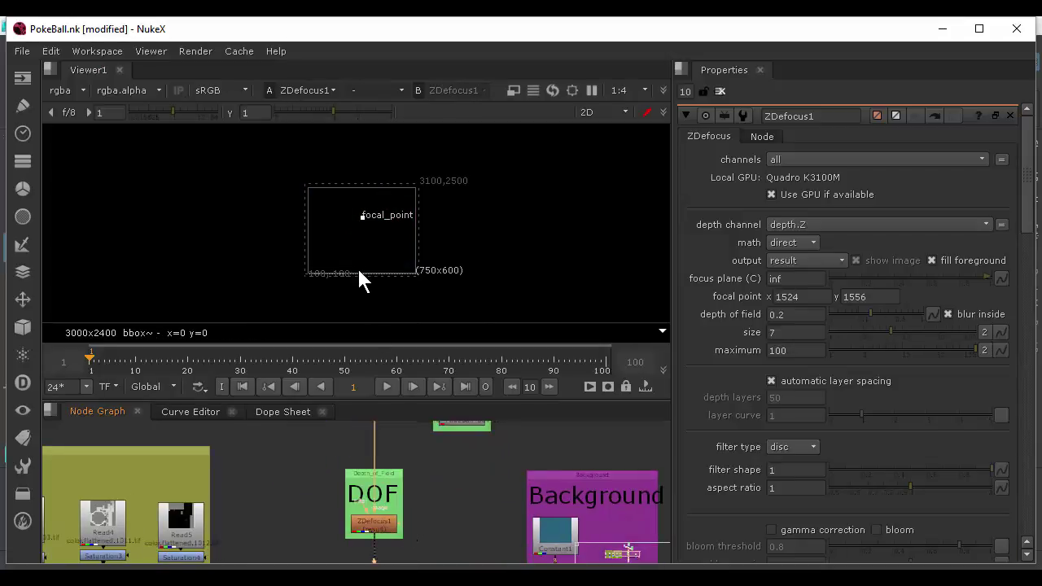
{"action": "scroll", "coordinate": [353, 218], "scroll_direction": "up", "scroll_amount": 2}
{"action": "left_click_drag", "start_coordinate": [366, 212], "coordinate": [370, 240]}
{"action": "middle_click_drag", "start_coordinate": [412, 533], "coordinate": [403, 411]}
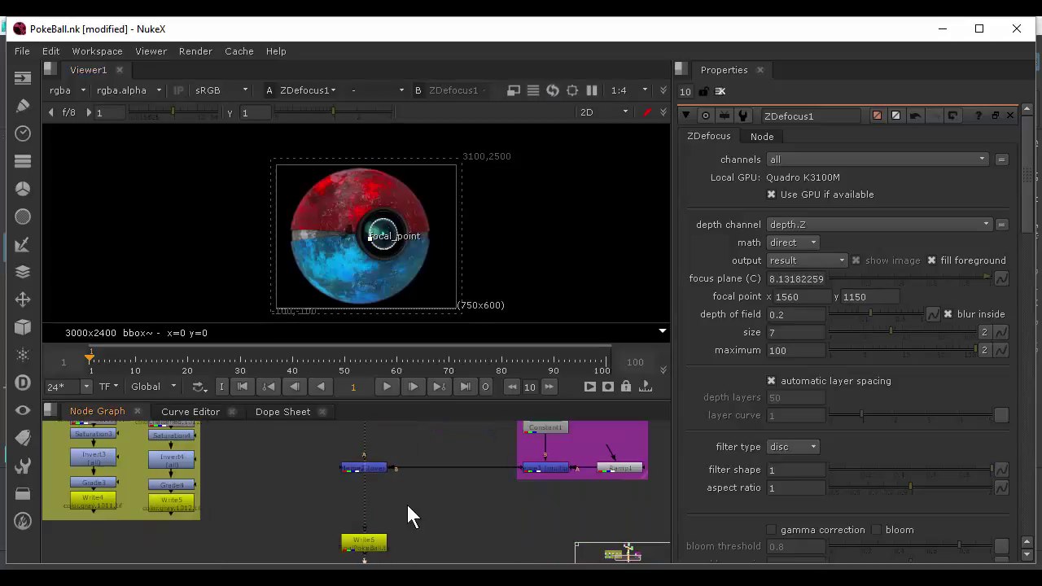
Show the Write6 composite in the Viewer and adjust the ZDefocus1 focal point on the lens to x 1570, y 1320
{"action": "left_click", "coordinate": [379, 523]}
{"action": "key", "text": "1"}
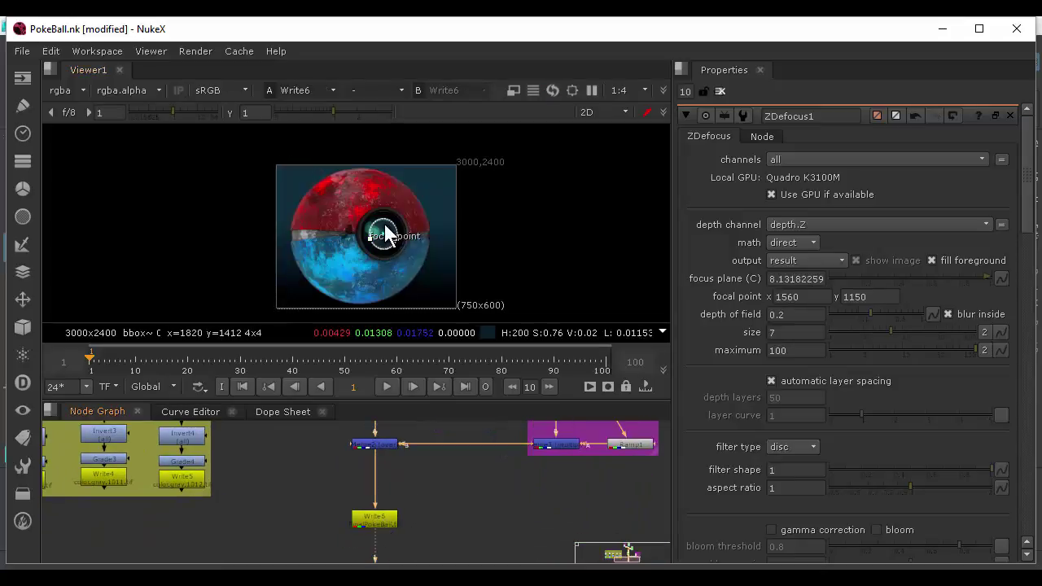
{"action": "scroll", "coordinate": [386, 235], "scroll_direction": "up", "scroll_amount": 3}
{"action": "scroll", "coordinate": [381, 244], "scroll_direction": "down", "scroll_amount": 2}
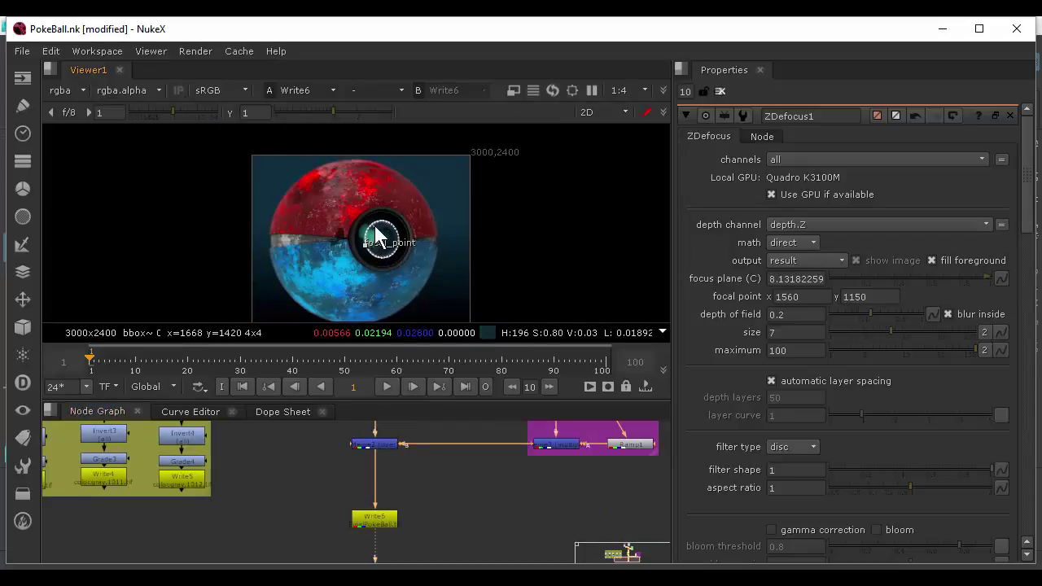
{"action": "left_click_drag", "start_coordinate": [368, 244], "coordinate": [367, 237]}
{"action": "scroll", "coordinate": [308, 252], "scroll_direction": "up", "scroll_amount": 3}
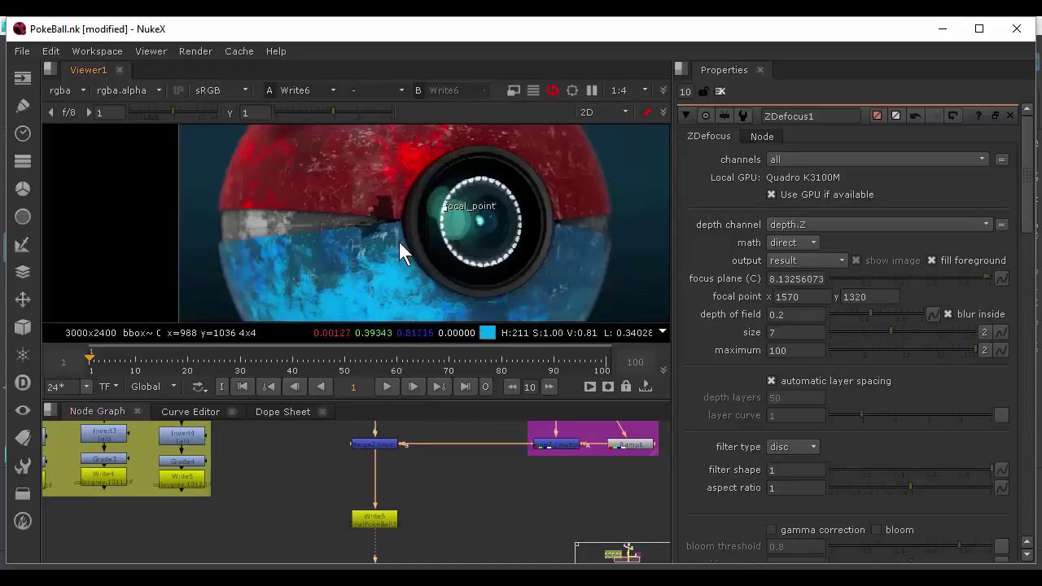
Toggle the ZDefocus1 node off and on repeatedly to compare the composite with and without depth of field, leaving it enabled
{"action": "middle_click_drag", "start_coordinate": [421, 426], "coordinate": [411, 493]}
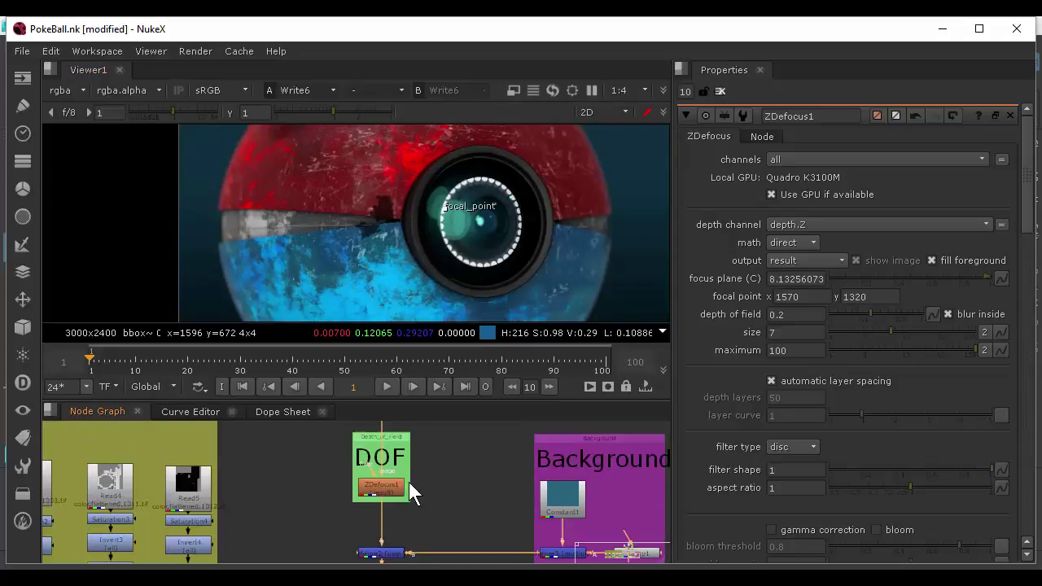
{"action": "scroll", "coordinate": [411, 492], "scroll_direction": "up", "scroll_amount": 3}
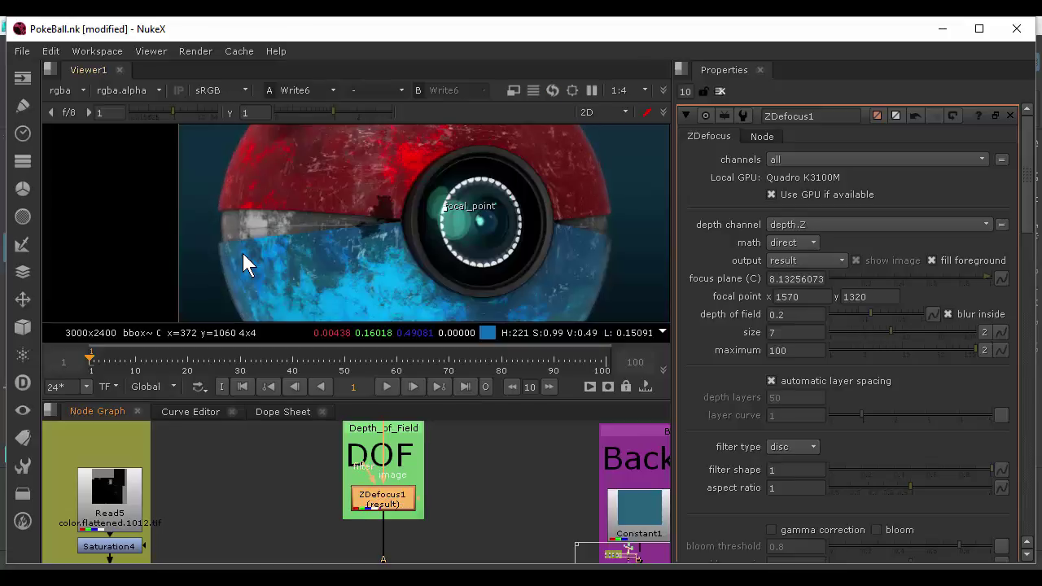
{"action": "key", "text": "d"}
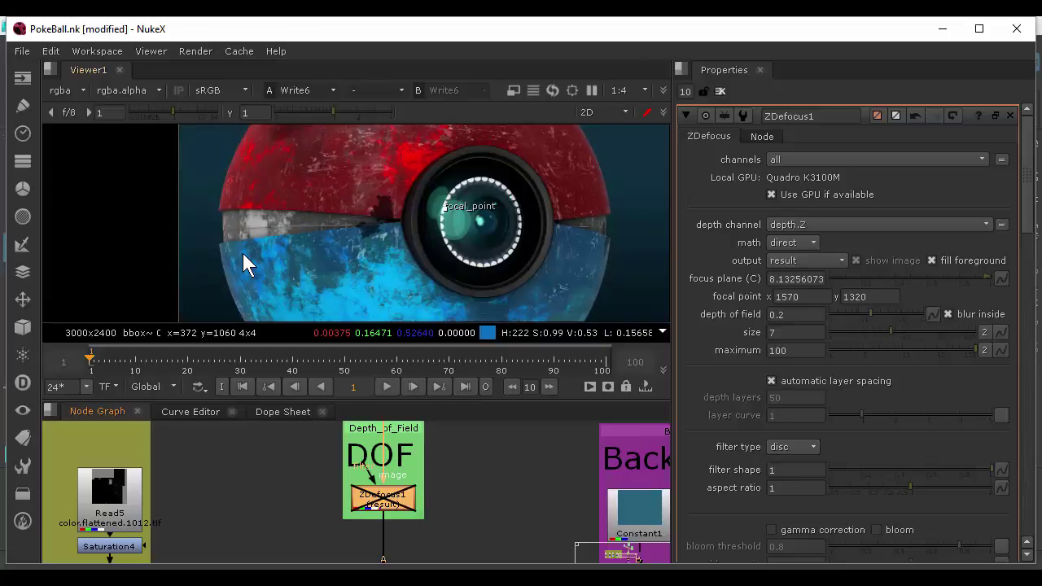
{"action": "key", "text": "d"}
{"action": "key", "text": "d"}
{"action": "key", "text": "d"}
{"action": "key", "text": "d"}
{"action": "key", "text": "d"}
{"action": "key", "text": "d"}
{"action": "key", "text": "d"}
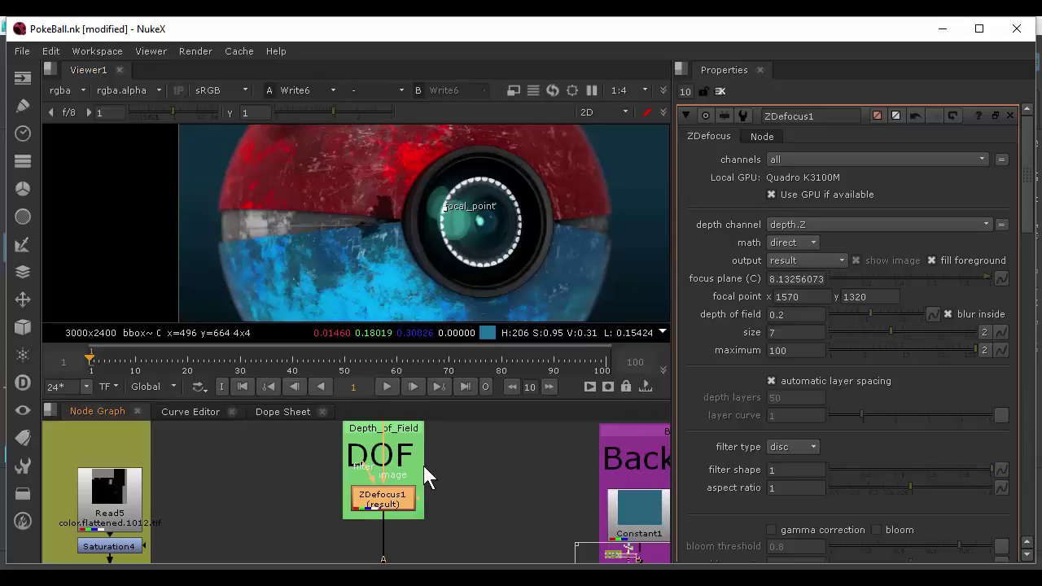
Show the output of the Merge1 multiply node, which combines the AO and beauty passes, in the Viewer
{"action": "middle_click_drag", "start_coordinate": [461, 463], "coordinate": [432, 561]}
{"action": "middle_click_drag", "start_coordinate": [421, 469], "coordinate": [428, 539]}
{"action": "middle_click_drag", "start_coordinate": [406, 443], "coordinate": [434, 514]}
{"action": "left_click_drag", "start_coordinate": [411, 468], "coordinate": [407, 437]}
{"action": "left_click", "coordinate": [396, 510]}
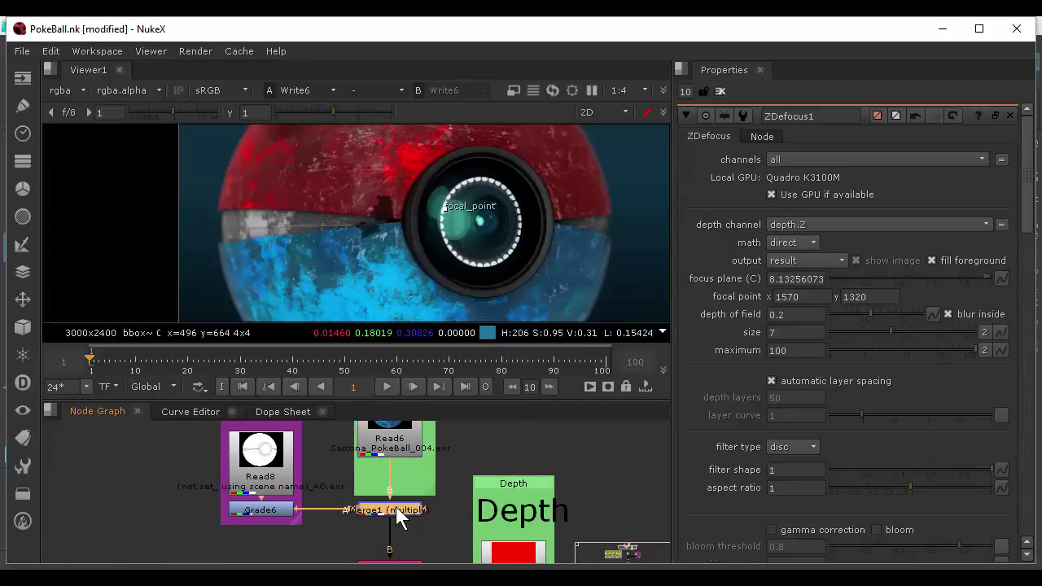
{"action": "key", "text": "1"}
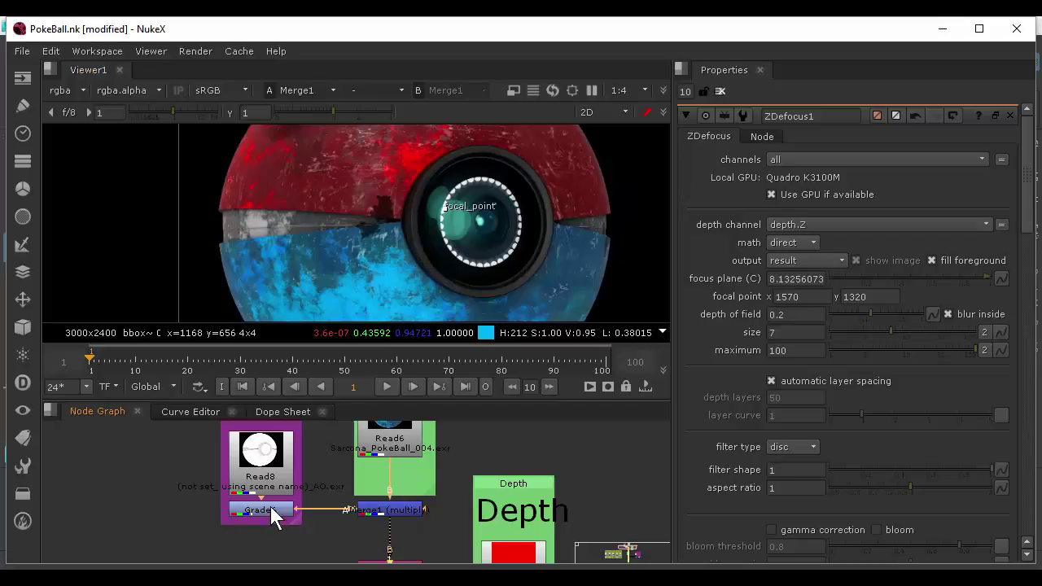
{"action": "left_click", "coordinate": [267, 462]}
{"action": "left_click", "coordinate": [387, 502]}
Toggle the Merge1 multiply node off and on repeatedly to compare the beauty with and without ambient occlusion, leaving it enabled
{"action": "key", "text": "d"}
{"action": "key", "text": "d"}
{"action": "key", "text": "d"}
{"action": "key", "text": "d"}
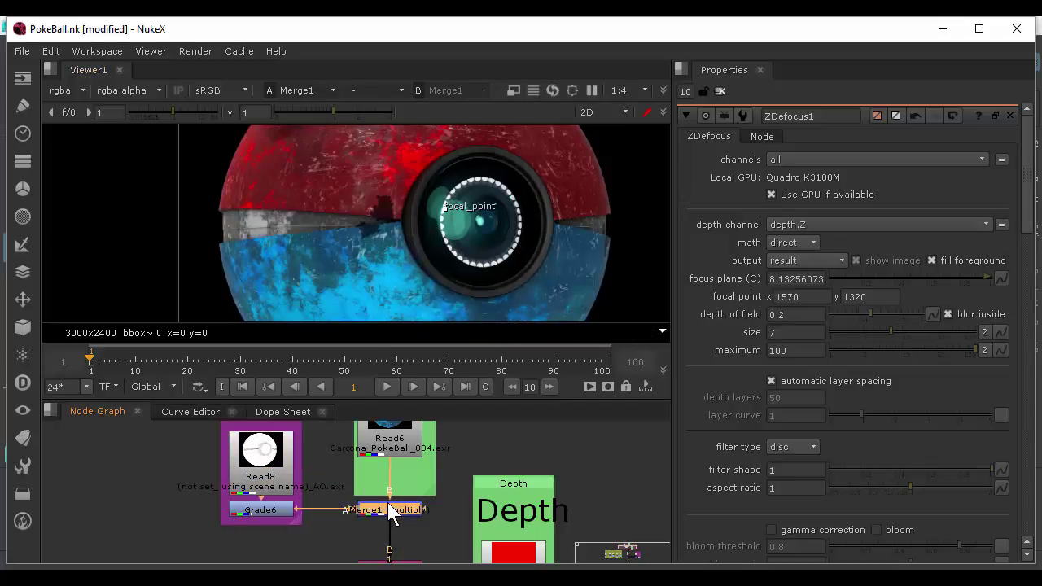
{"action": "key", "text": "d"}
{"action": "key", "text": "d"}
{"action": "key", "text": "d"}
{"action": "key", "text": "d"}
{"action": "key", "text": "d"}
{"action": "key", "text": "d"}
{"action": "key", "text": "d"}
{"action": "key", "text": "d"}
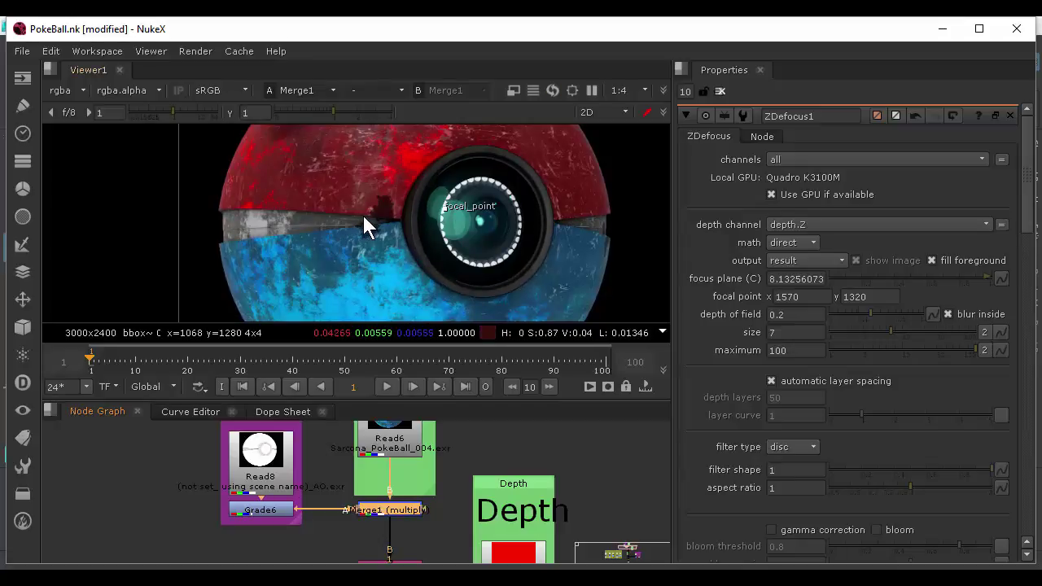
{"action": "key", "text": "d"}
{"action": "key", "text": "d"}
{"action": "key", "text": "d"}
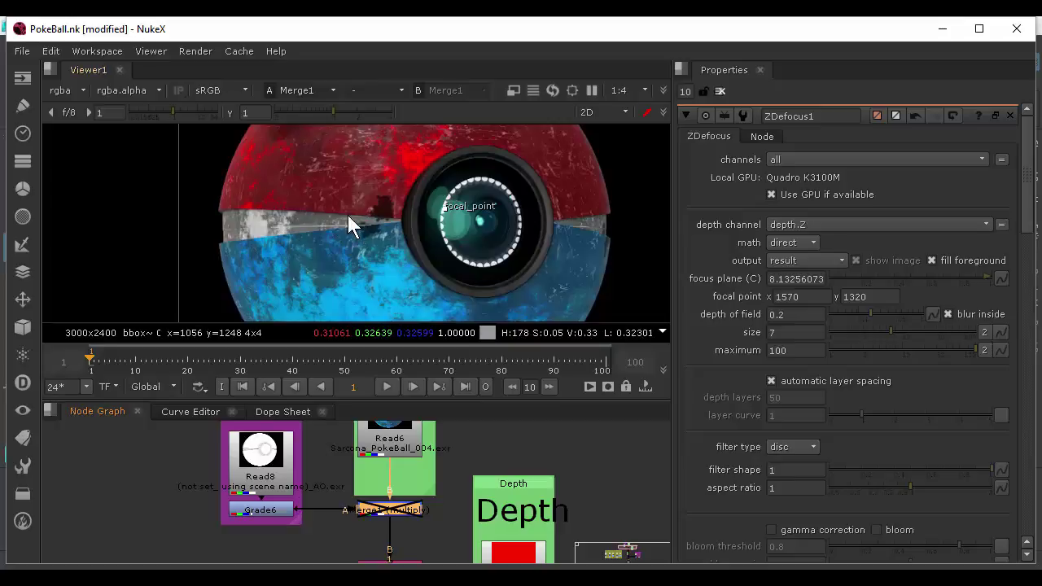
{"action": "key", "text": "d"}
{"action": "key", "text": "d"}
{"action": "key", "text": "d"}
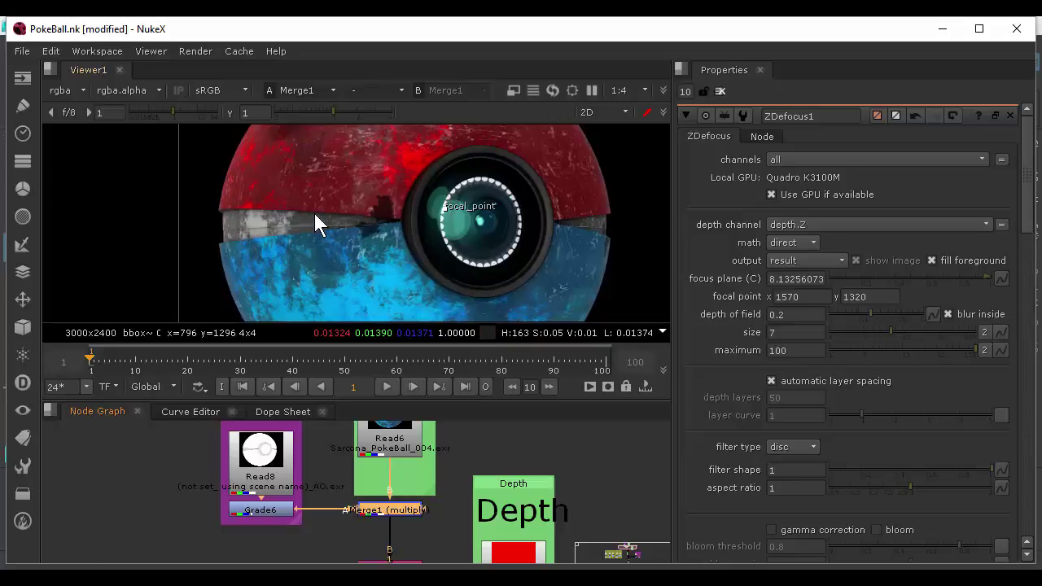
{"action": "key", "text": "d"}
{"action": "key", "text": "d"}
{"action": "key", "text": "d"}
{"action": "key", "text": "d"}
{"action": "key", "text": "d"}
{"action": "key", "text": "d"}
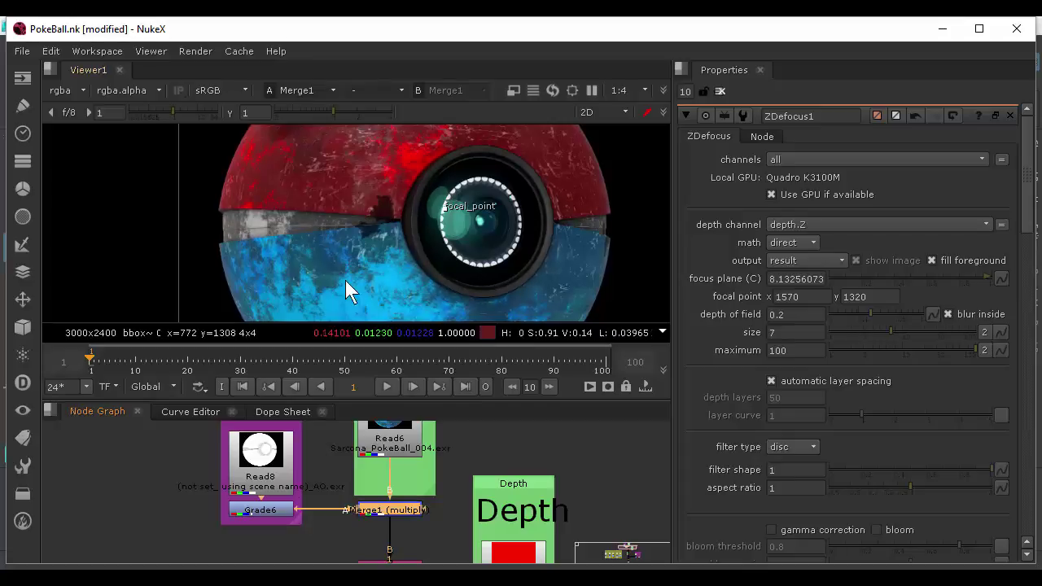
Show the output of the Write6 node, with the ball merged over the background, in the Viewer
{"action": "middle_click_drag", "start_coordinate": [417, 511], "coordinate": [361, 453]}
{"action": "middle_click_drag", "start_coordinate": [348, 522], "coordinate": [379, 349]}
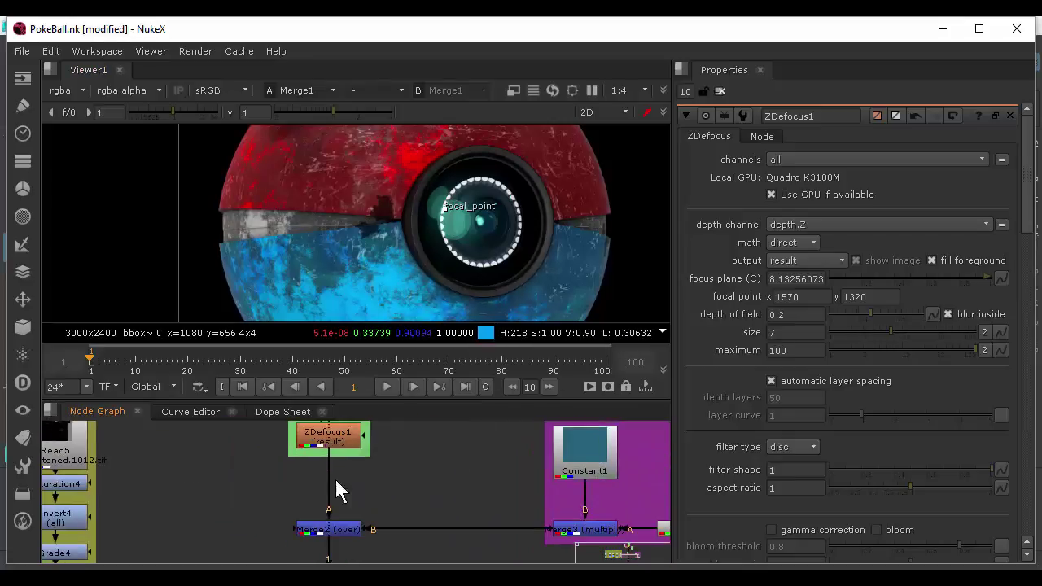
{"action": "middle_click_drag", "start_coordinate": [483, 507], "coordinate": [349, 511]}
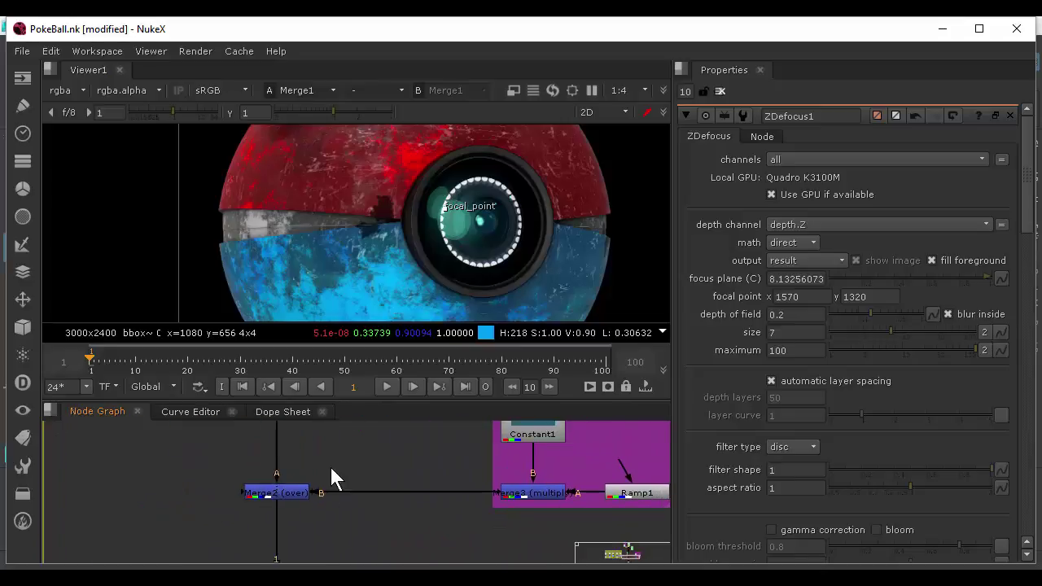
{"action": "middle_click_drag", "start_coordinate": [274, 526], "coordinate": [286, 472]}
{"action": "left_click", "coordinate": [295, 553]}
{"action": "key", "text": "1"}
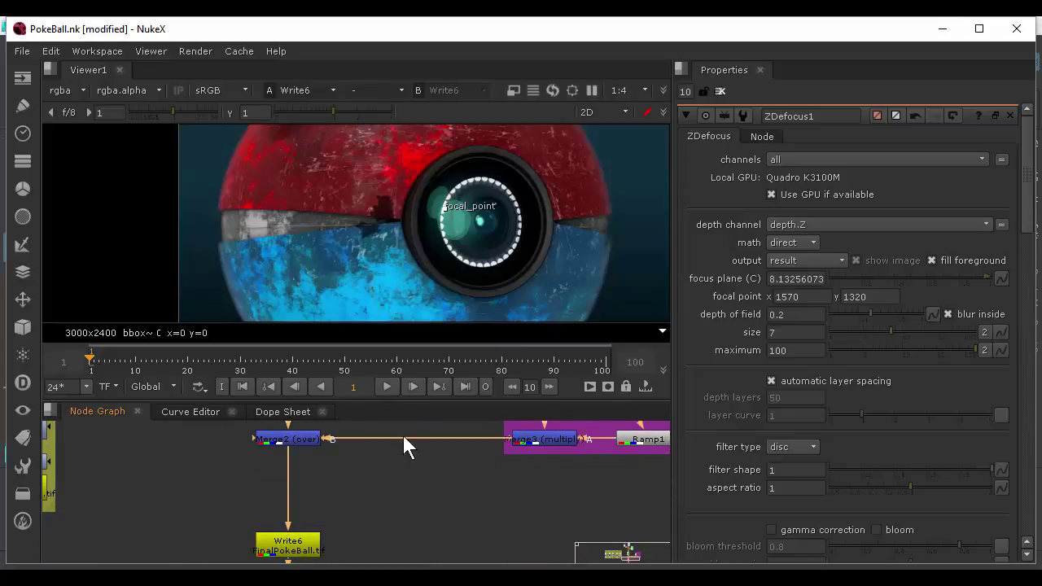
{"action": "middle_click_drag", "start_coordinate": [404, 436], "coordinate": [327, 491]}
{"action": "scroll", "coordinate": [418, 269], "scroll_direction": "down", "scroll_amount": 3}
{"action": "middle_click_drag", "start_coordinate": [405, 247], "coordinate": [321, 214]}
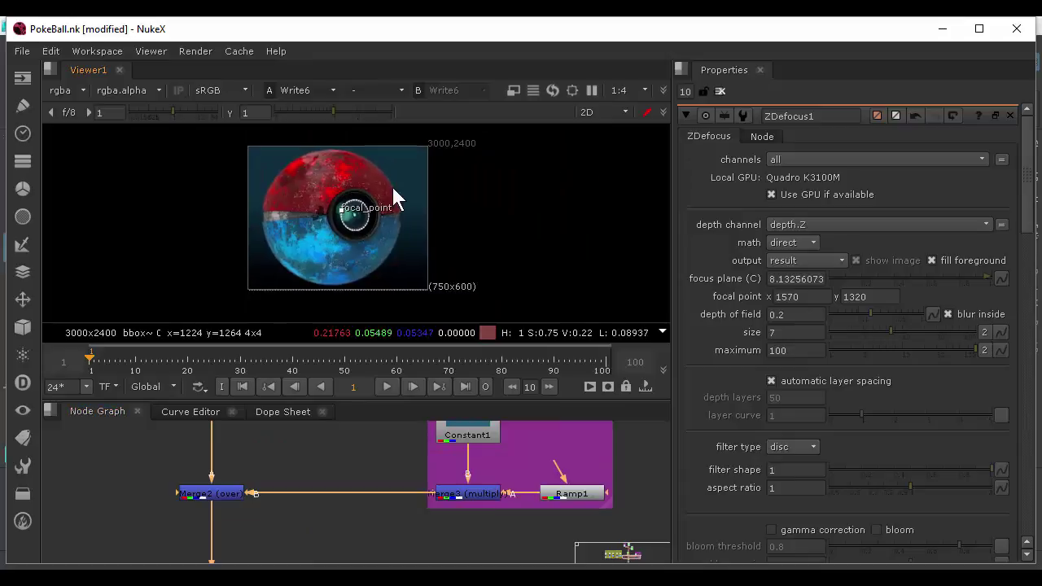
Change the Constant1 background colour to a pale yellow-green with red 0.772895 and green 0.86
{"action": "middle_click_drag", "start_coordinate": [355, 461], "coordinate": [290, 497]}
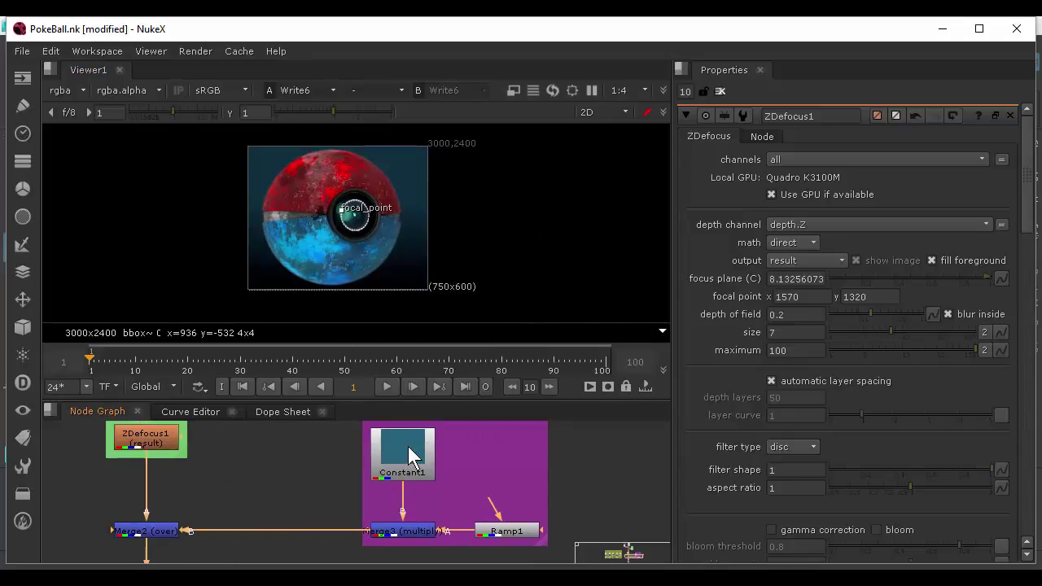
{"action": "double_click", "coordinate": [410, 456]}
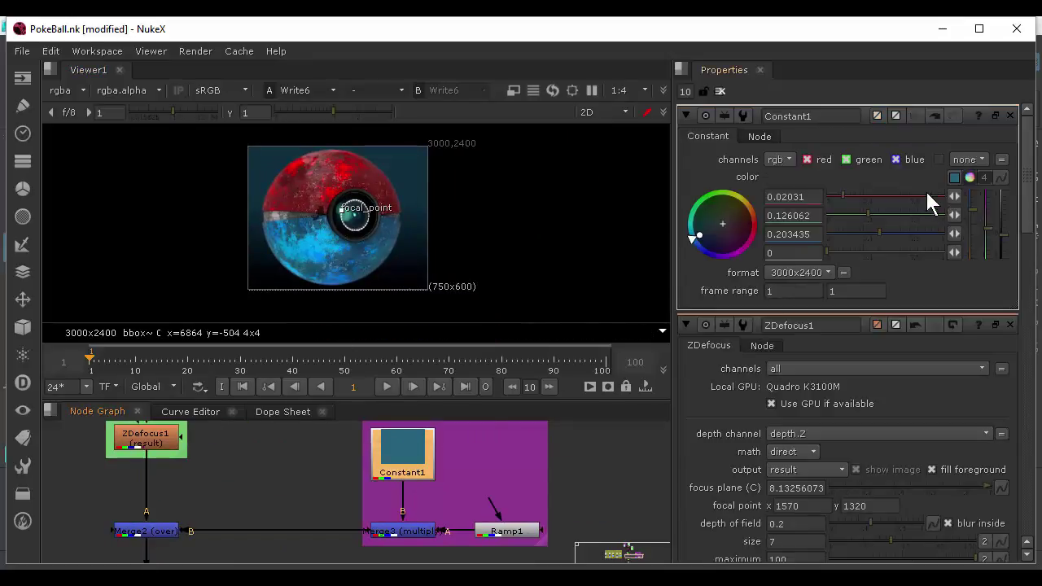
{"action": "left_click_drag", "start_coordinate": [844, 195], "coordinate": [935, 196]}
{"action": "mouse_move", "coordinate": [746, 226]}
{"action": "left_mouse_down"}
{"action": "mouse_move", "coordinate": [742, 219]}
{"action": "mouse_move", "coordinate": [711, 236]}
{"action": "mouse_move", "coordinate": [700, 222]}
{"action": "left_mouse_up"}
Set the Write6 node's output file to Sarcona_Pokeball_Final.tif in the Sarcona_Product/images folder
{"action": "middle_click_drag", "start_coordinate": [220, 519], "coordinate": [419, 377]}
{"action": "double_click", "coordinate": [345, 493]}
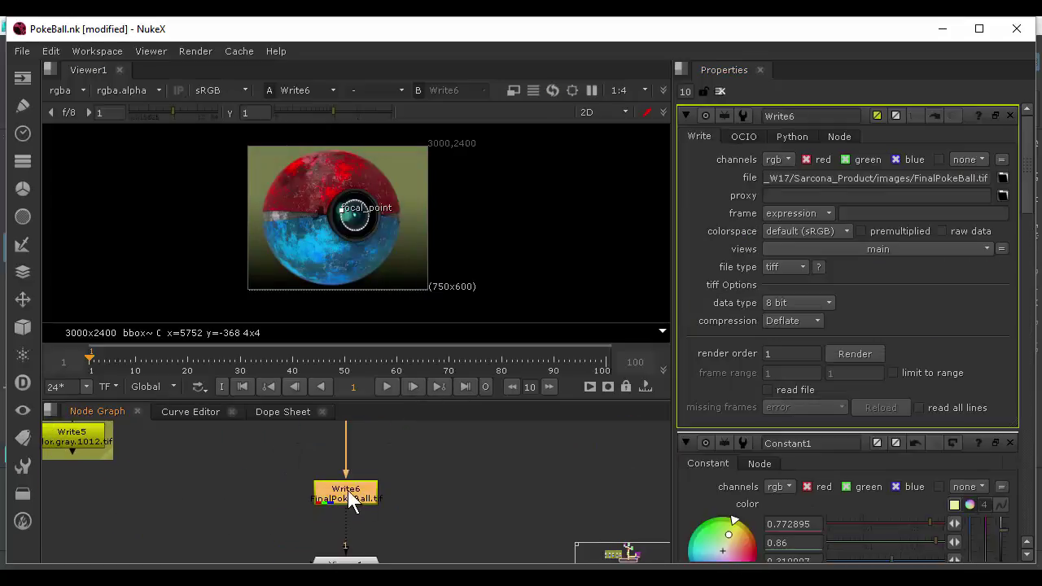
{"action": "left_click", "coordinate": [1002, 178]}
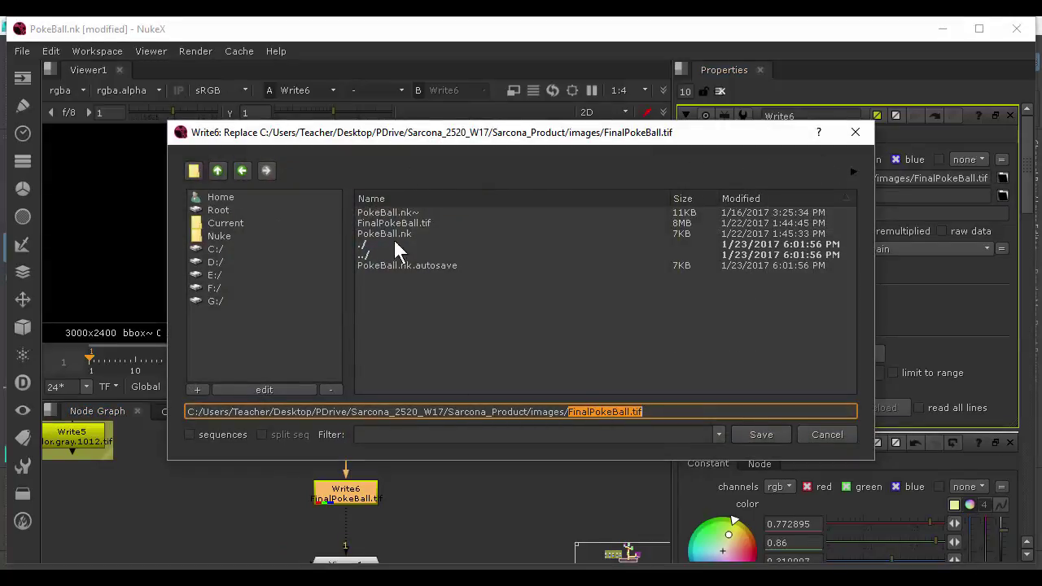
{"action": "left_click", "coordinate": [218, 168]}
{"action": "left_click", "coordinate": [218, 168]}
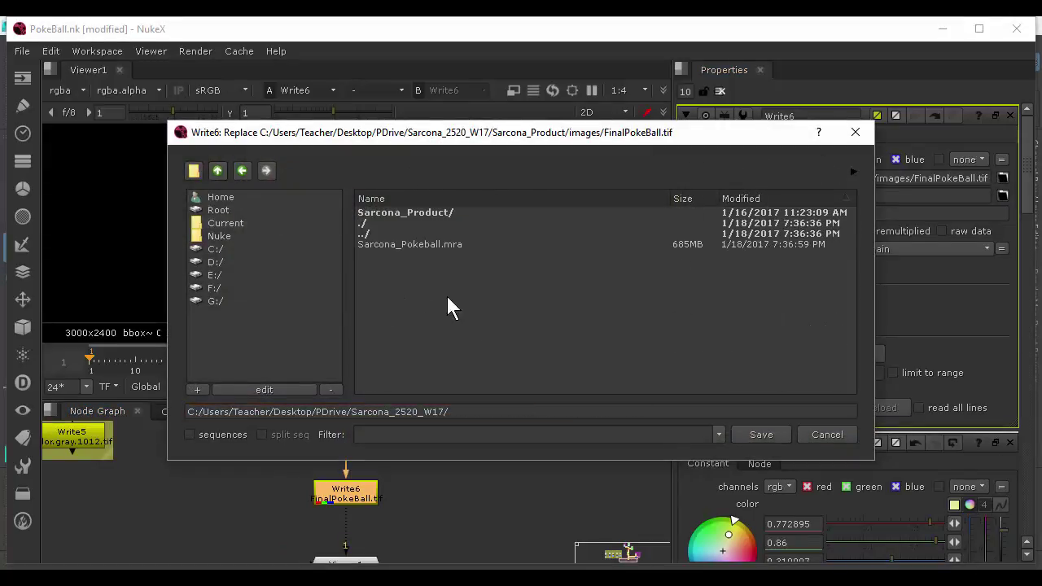
{"action": "left_click", "coordinate": [463, 411]}
{"action": "left_click", "coordinate": [411, 210]}
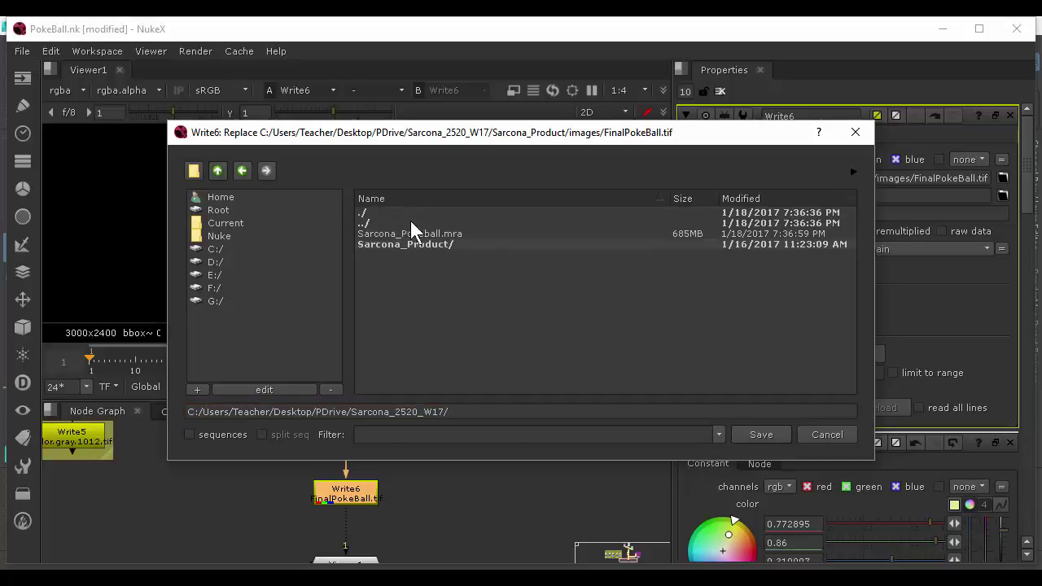
{"action": "double_click", "coordinate": [413, 243]}
{"action": "double_click", "coordinate": [396, 287]}
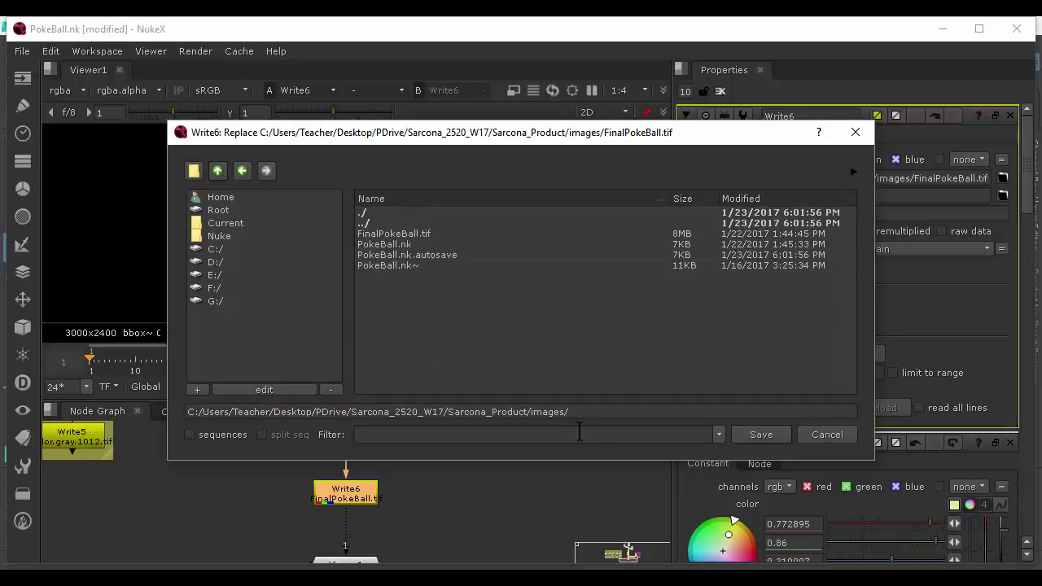
{"action": "left_click", "coordinate": [612, 413]}
{"action": "type", "text": "Sarcona"}
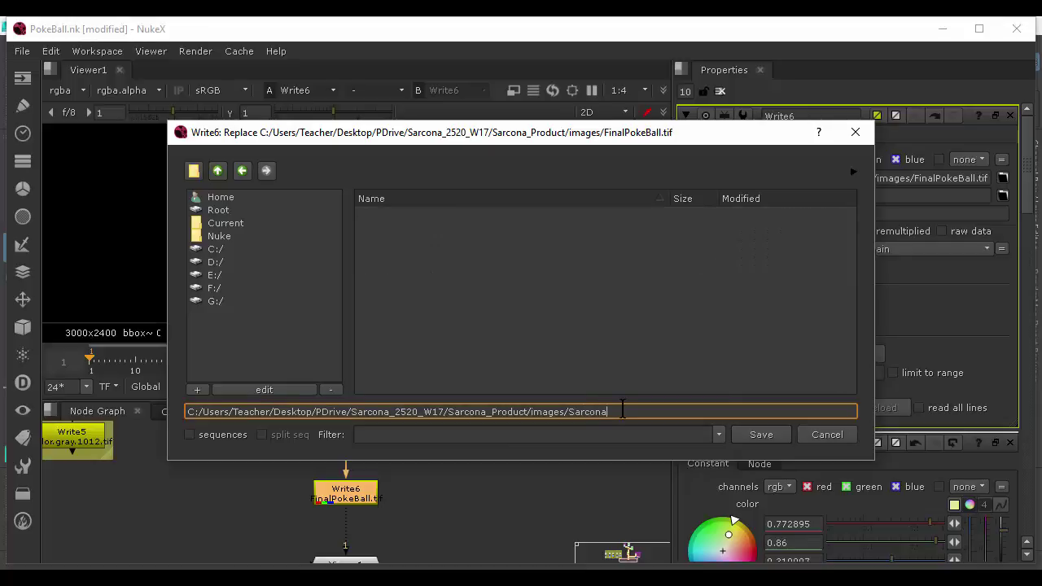
{"action": "type", "text": "_Pokeball_Final.tif"}
{"action": "key", "text": "Return"}
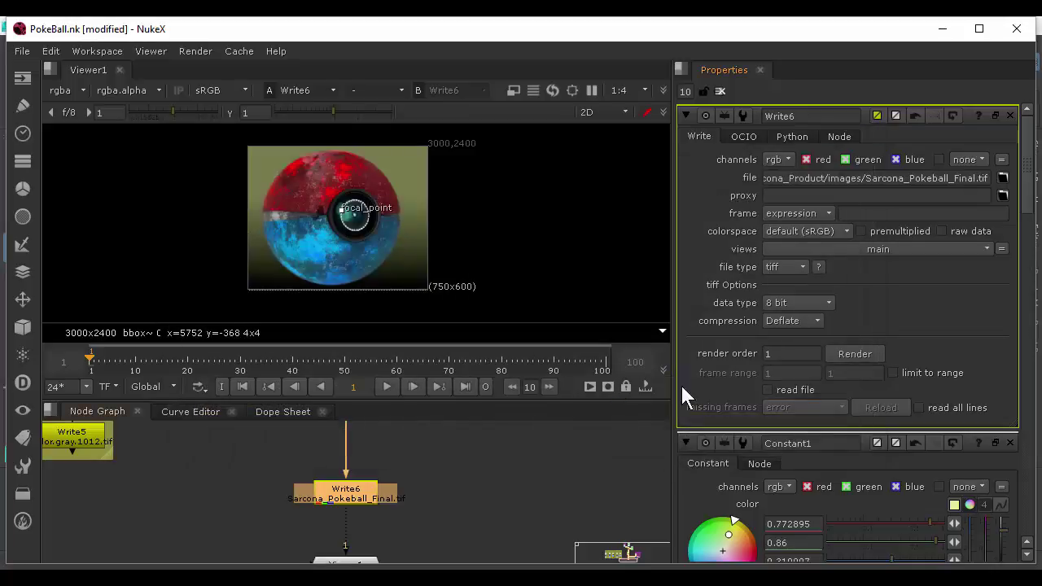
Render frame range 1-1 from the Write6 node and move the progress window clear of the node network
{"action": "left_click", "coordinate": [849, 352]}
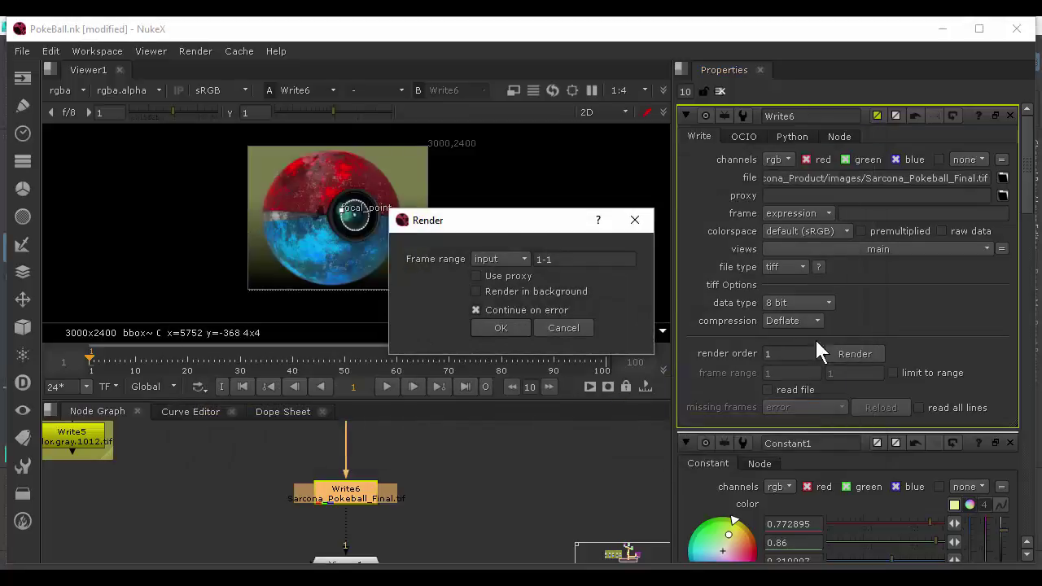
{"action": "left_click", "coordinate": [505, 327]}
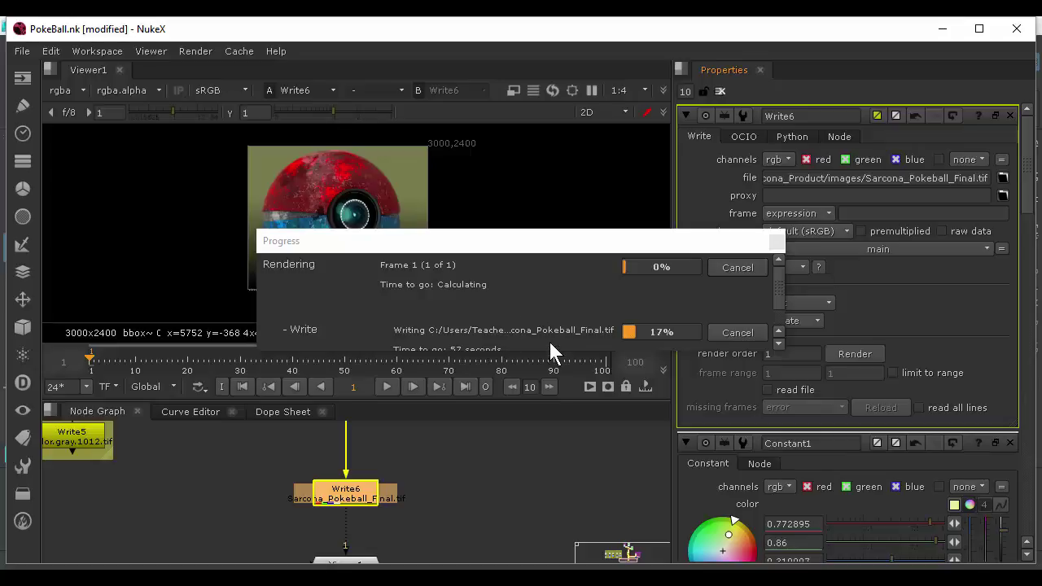
{"action": "left_click_drag", "start_coordinate": [551, 351], "coordinate": [557, 424]}
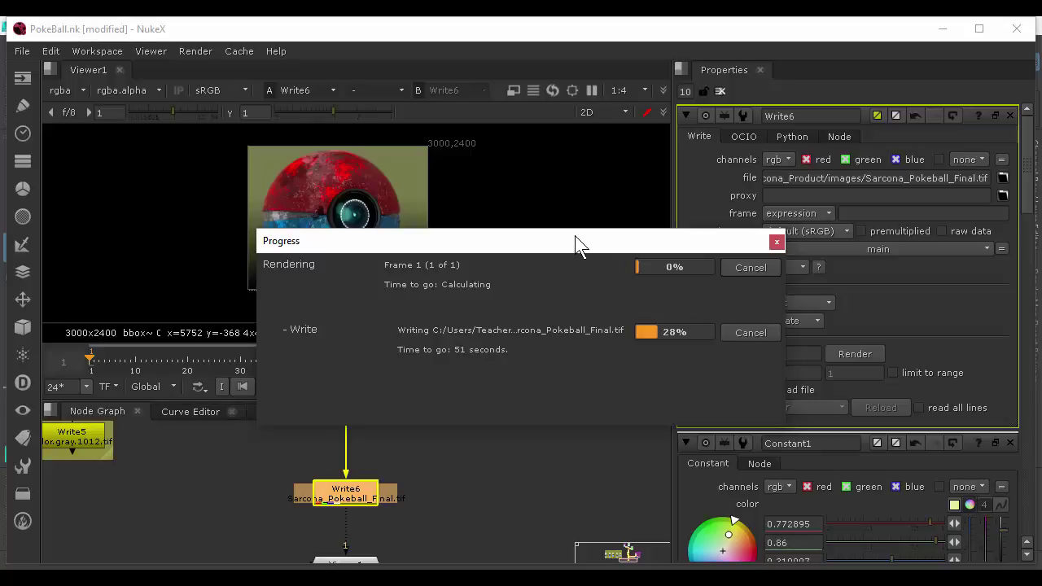
{"action": "left_click_drag", "start_coordinate": [578, 241], "coordinate": [866, 288]}
{"action": "left_click_drag", "start_coordinate": [547, 282], "coordinate": [658, 503]}
Maximize the Node Graph and move the beauty pass read node slightly lower so it clears the Beauty label
{"action": "left_click", "coordinate": [544, 479]}
{"action": "key", "text": "space"}
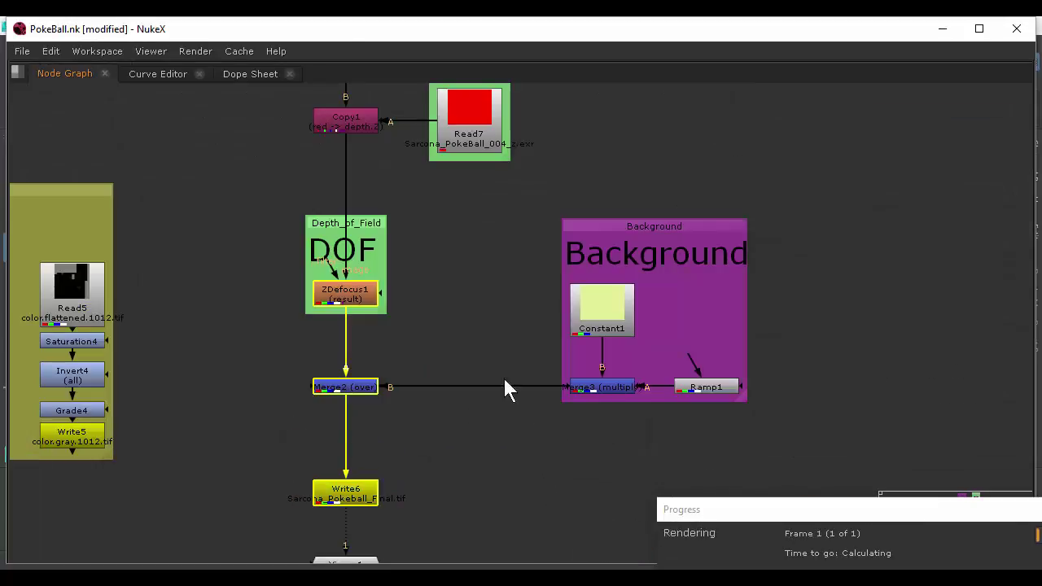
{"action": "middle_click_drag", "start_coordinate": [494, 313], "coordinate": [435, 347]}
{"action": "scroll", "coordinate": [437, 354], "scroll_direction": "down", "scroll_amount": 2}
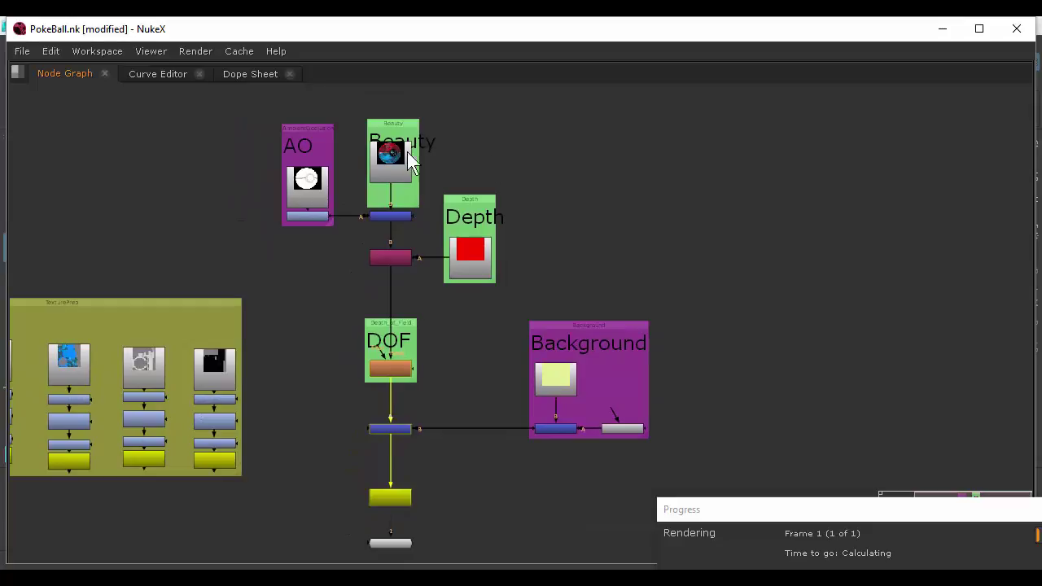
{"action": "left_click_drag", "start_coordinate": [390, 160], "coordinate": [393, 173]}
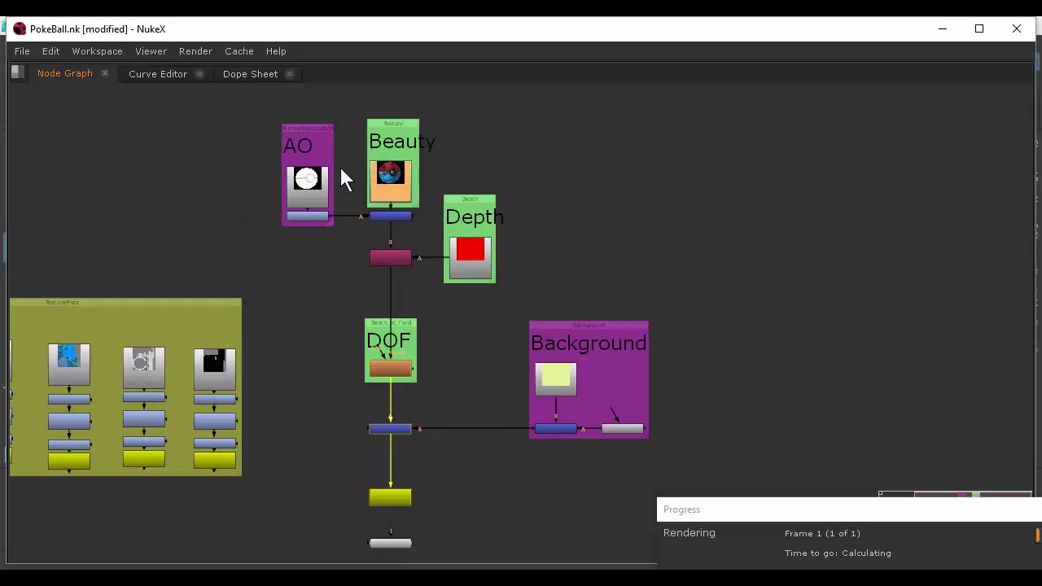
Examine the node network from the AO, Beauty and Depth passes through DOF and Background to the Write6 output
{"action": "scroll", "coordinate": [339, 166], "scroll_direction": "up", "scroll_amount": 3}
{"action": "left_click", "coordinate": [30, 51]}
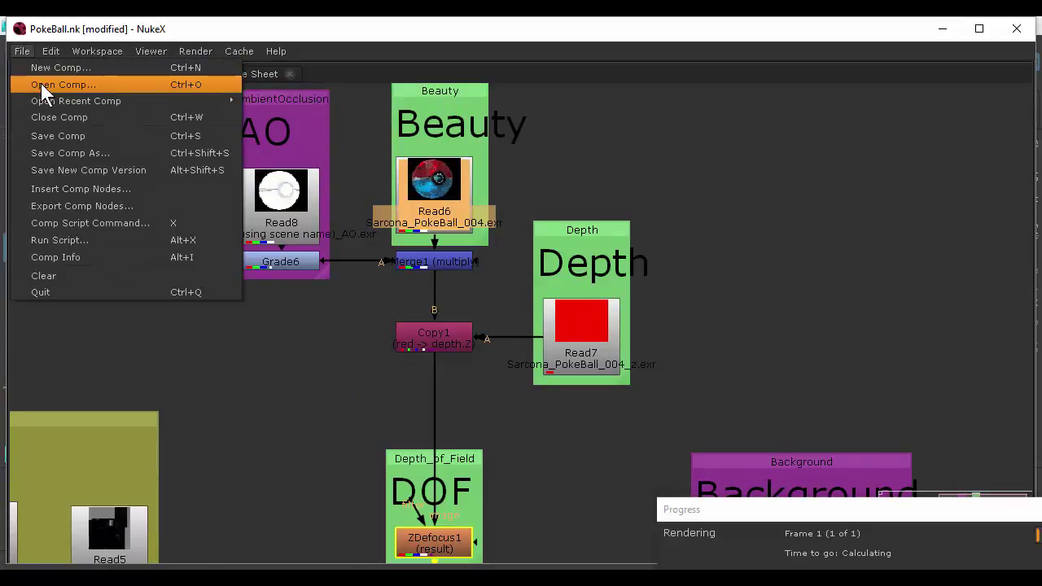
{"action": "left_click", "coordinate": [777, 145]}
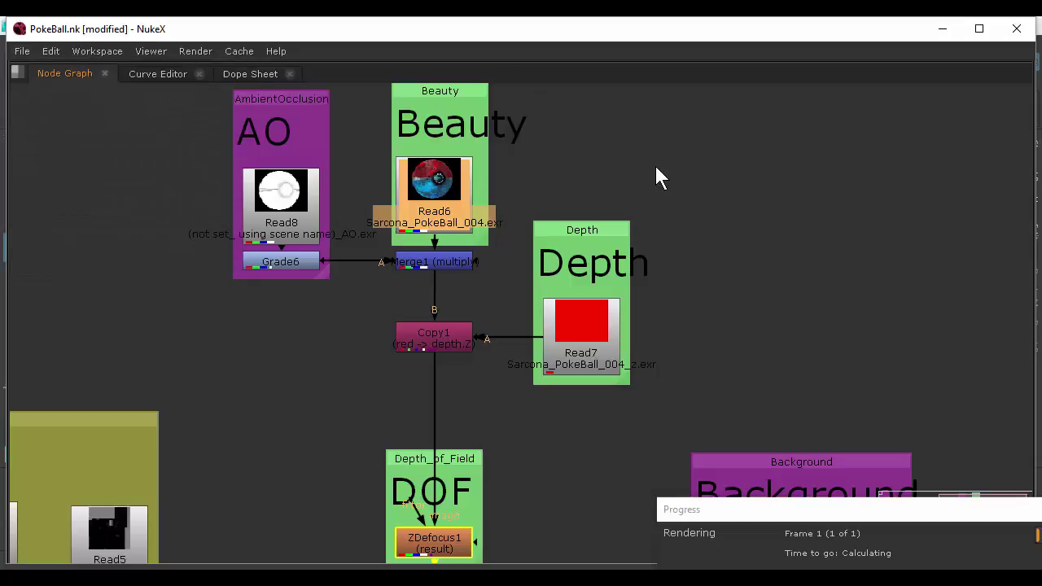
{"action": "middle_click_drag", "start_coordinate": [314, 209], "coordinate": [376, 260]}
{"action": "left_click", "coordinate": [377, 261]}
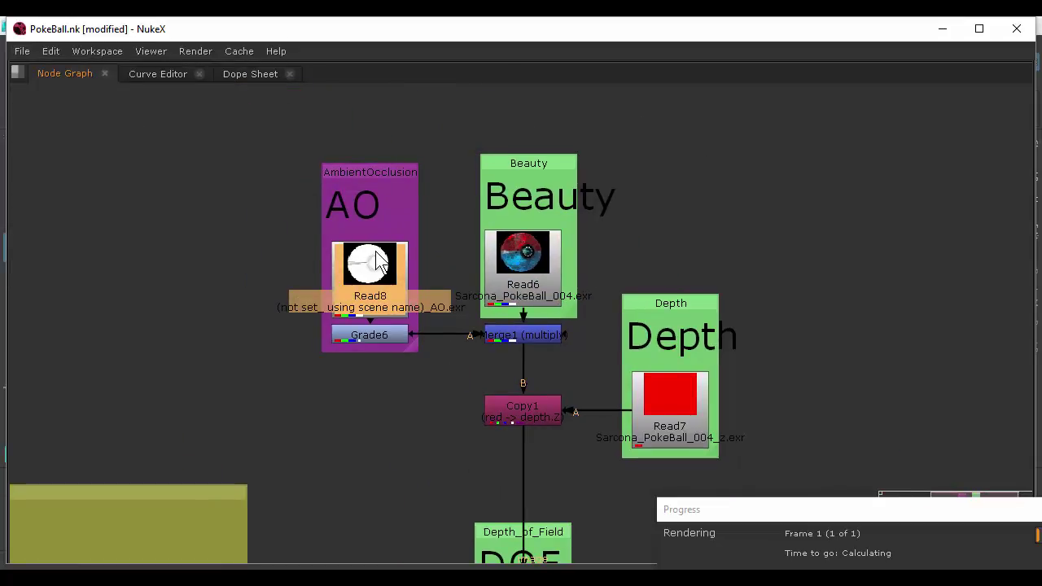
{"action": "left_click", "coordinate": [523, 262]}
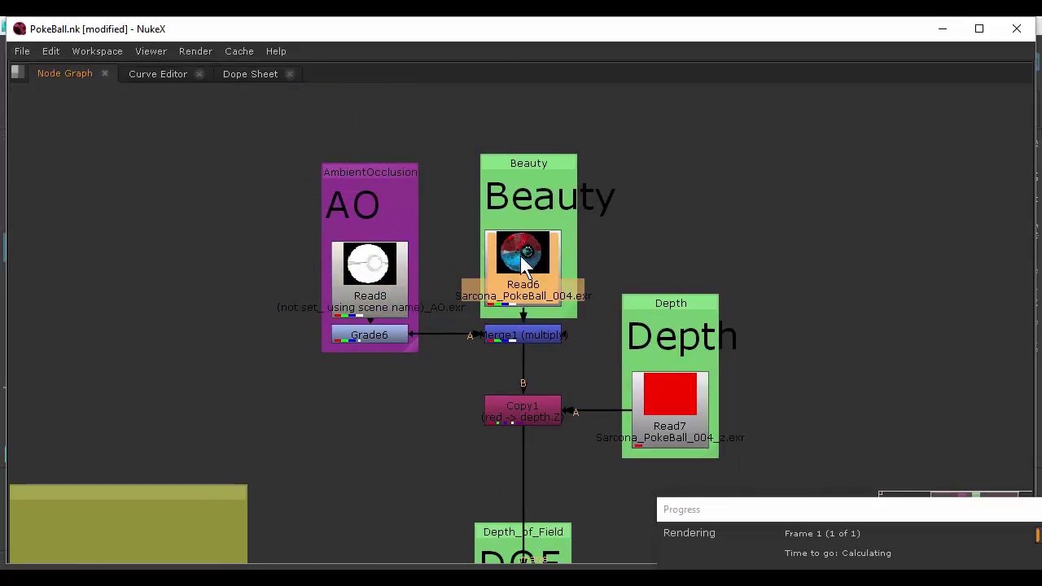
{"action": "left_click", "coordinate": [688, 406]}
{"action": "middle_click_drag", "start_coordinate": [484, 342], "coordinate": [354, 313]}
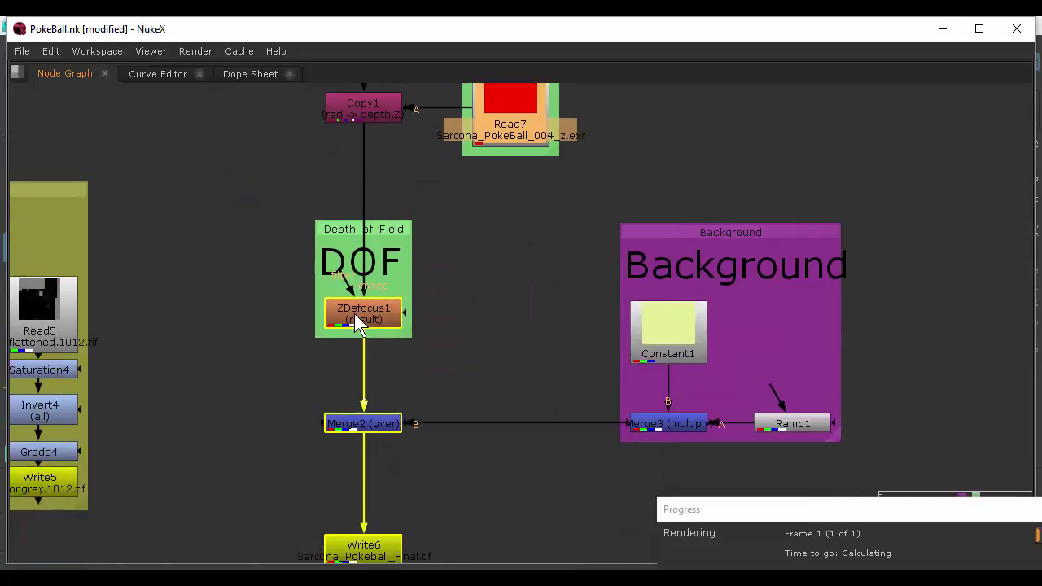
{"action": "left_click", "coordinate": [354, 314]}
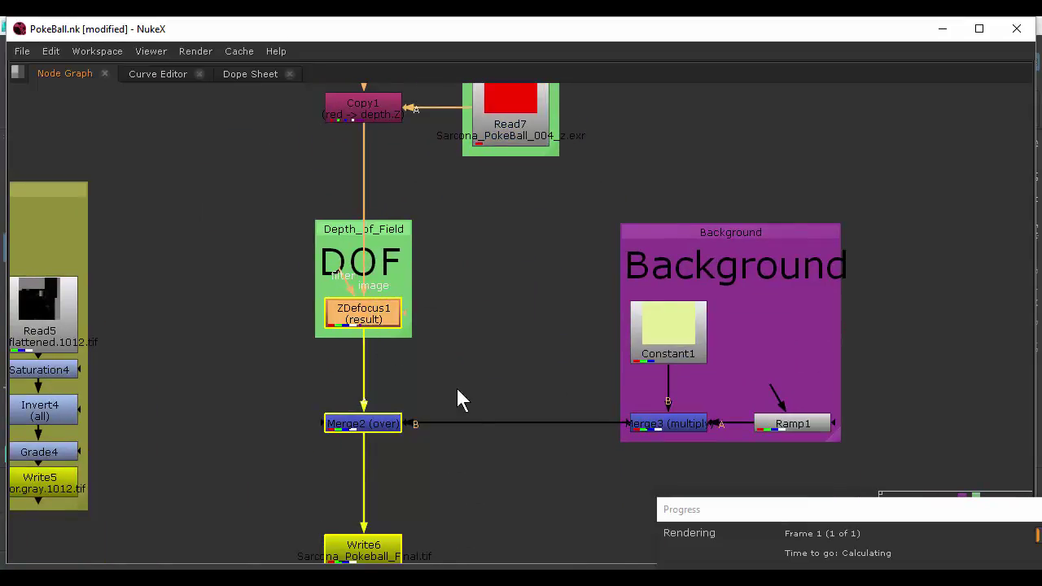
{"action": "middle_click_drag", "start_coordinate": [456, 386], "coordinate": [428, 268]}
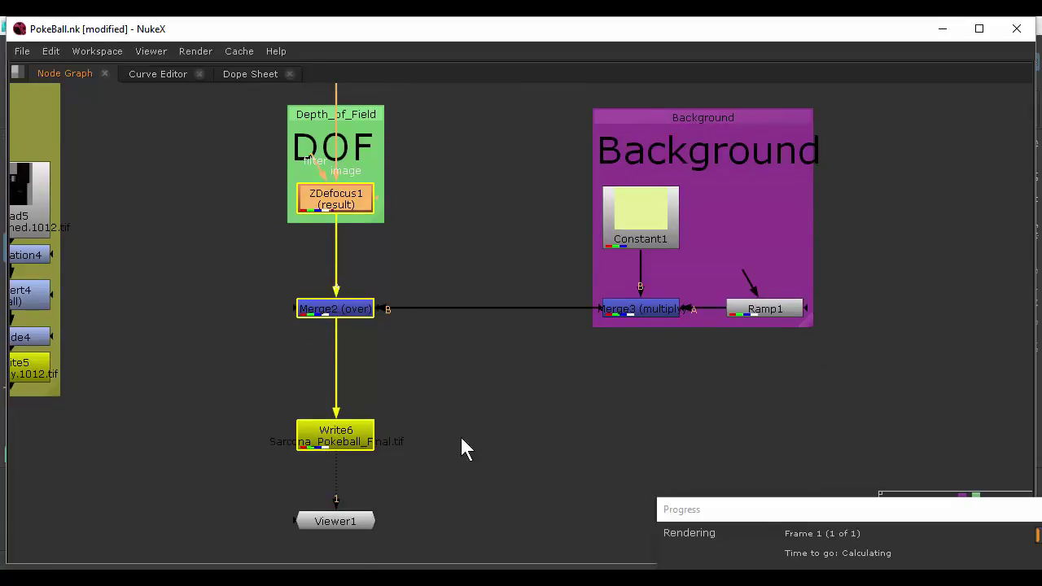
{"action": "middle_click_drag", "start_coordinate": [607, 140], "coordinate": [580, 381]}
{"action": "middle_click_drag", "start_coordinate": [348, 306], "coordinate": [520, 423]}
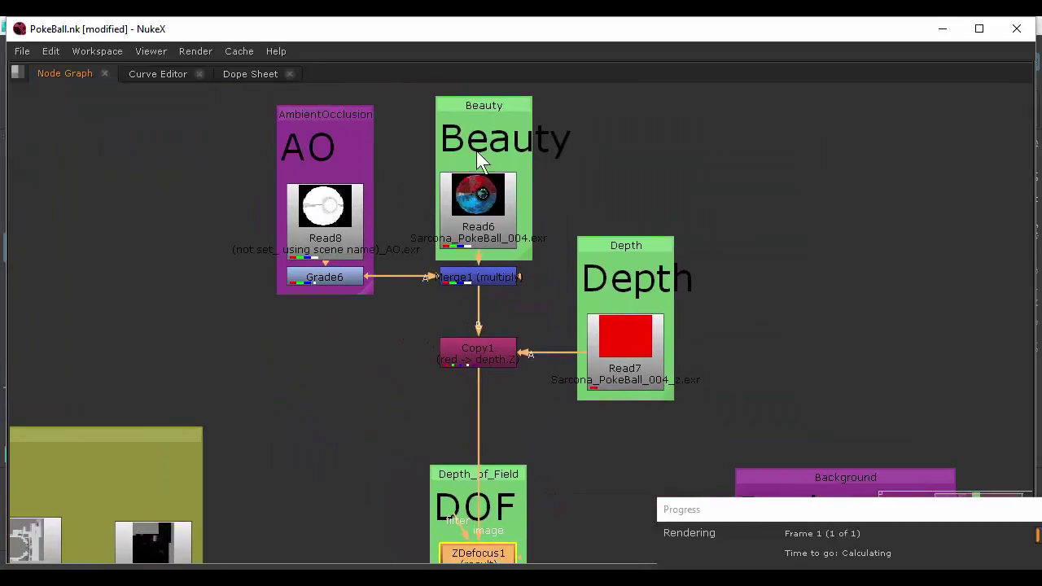
{"action": "scroll", "coordinate": [569, 419], "scroll_direction": "down", "scroll_amount": 5}
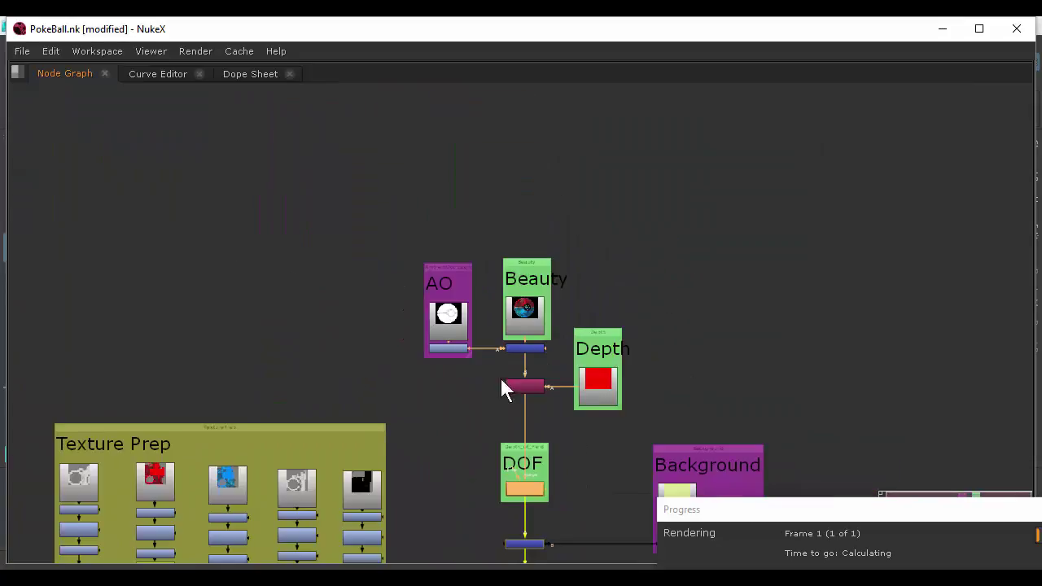
{"action": "middle_click_drag", "start_coordinate": [505, 388], "coordinate": [451, 295]}
{"action": "key", "text": "space"}
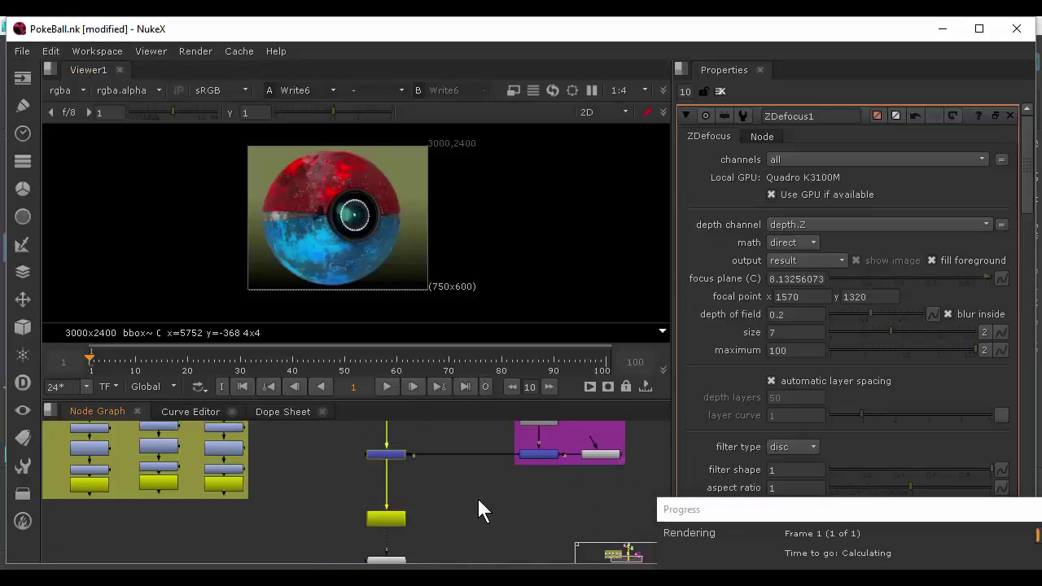
{"action": "scroll", "coordinate": [310, 480], "scroll_direction": "up", "scroll_amount": 8}
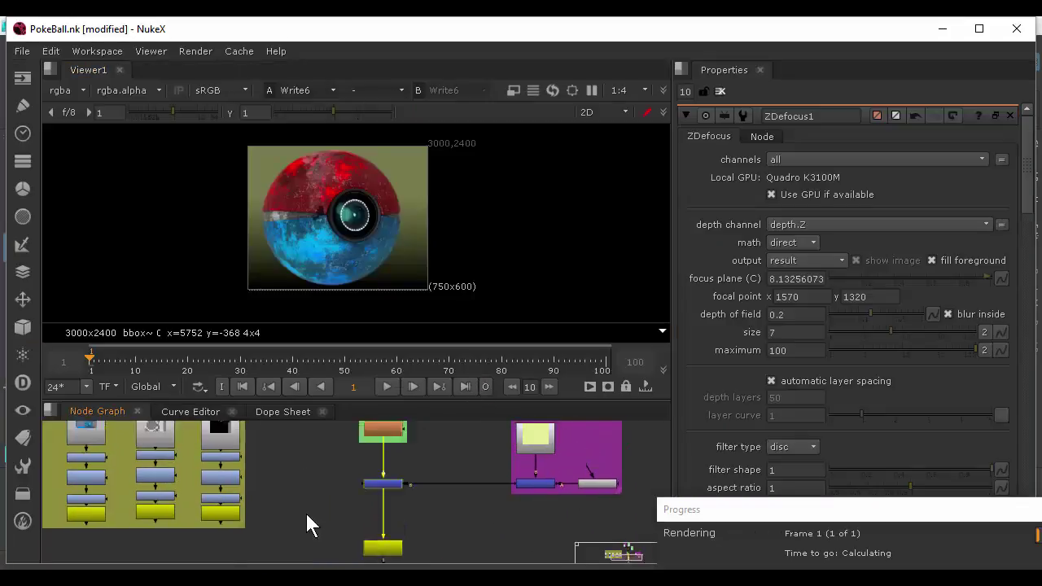
{"action": "middle_click_drag", "start_coordinate": [293, 482], "coordinate": [277, 505]}
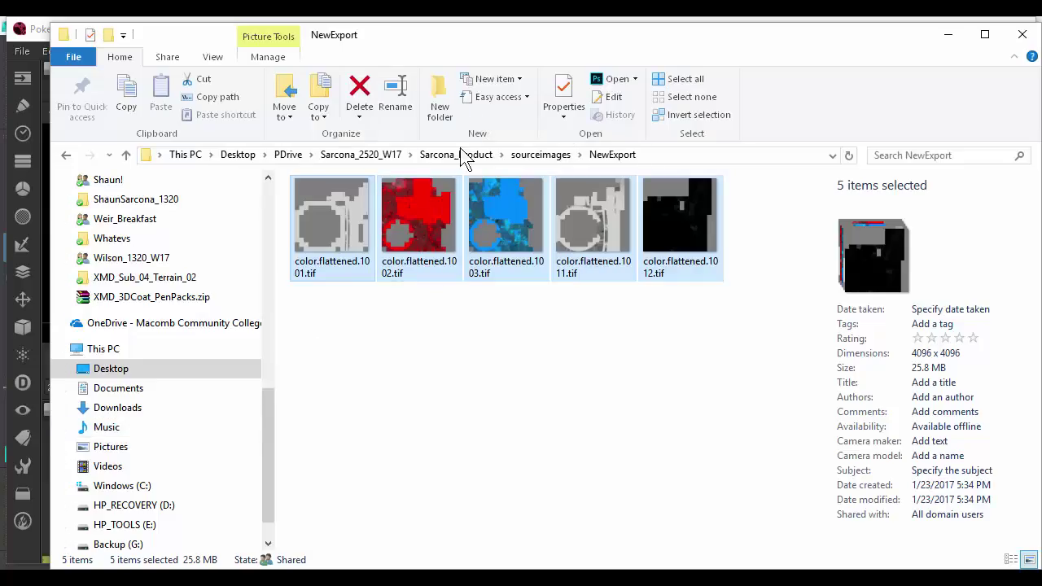
Switch to File Explorer, go up to the Sarcona_2520_W17 project folder and select the Sarcona_Product folder
{"action": "left_click", "coordinate": [447, 156]}
{"action": "left_click", "coordinate": [385, 155]}
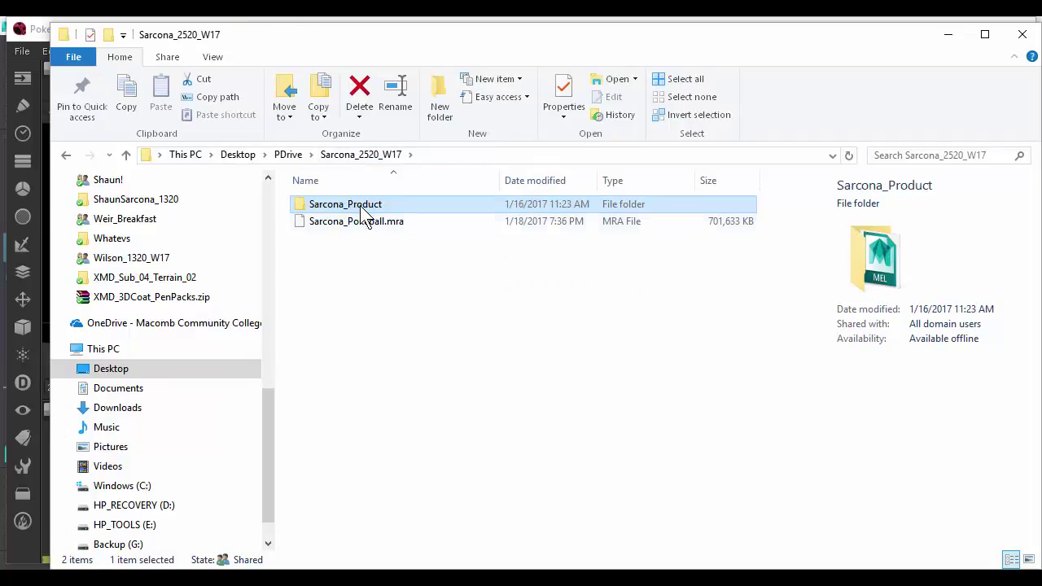
{"action": "left_click", "coordinate": [406, 202]}
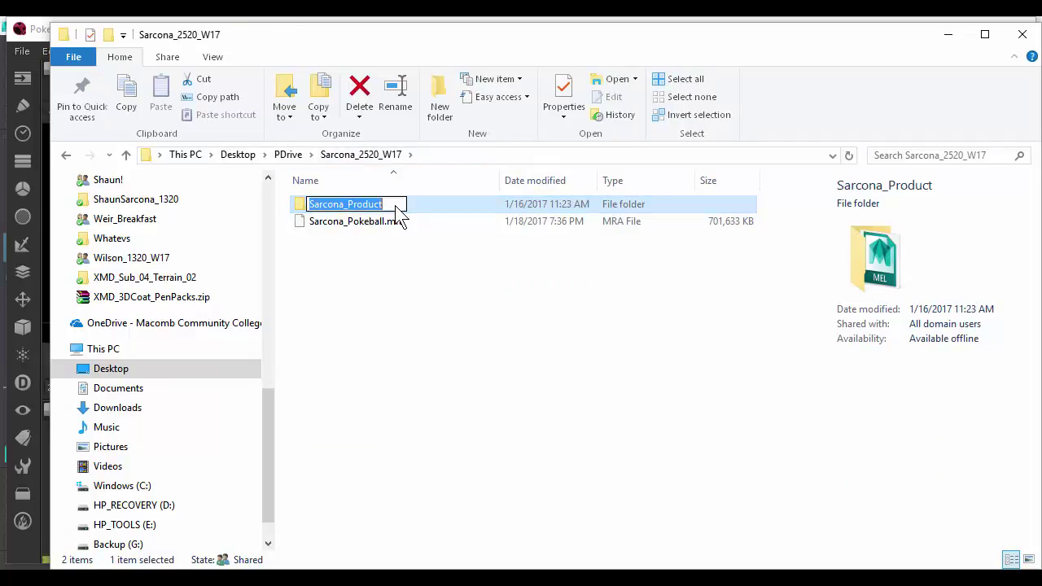
{"action": "left_click", "coordinate": [414, 201]}
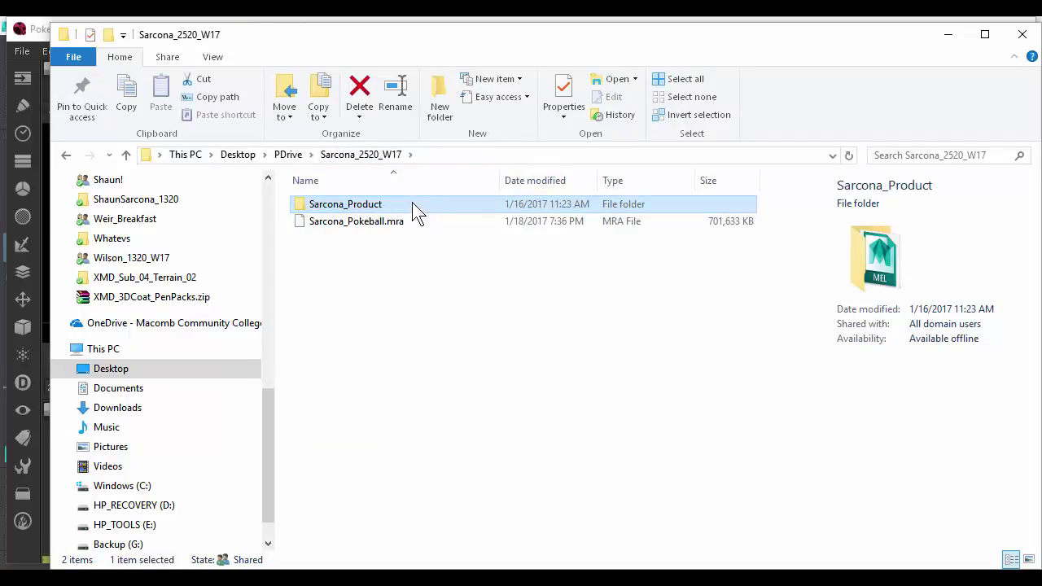
{"action": "scroll", "coordinate": [262, 501], "scroll_direction": "down", "scroll_amount": 1}
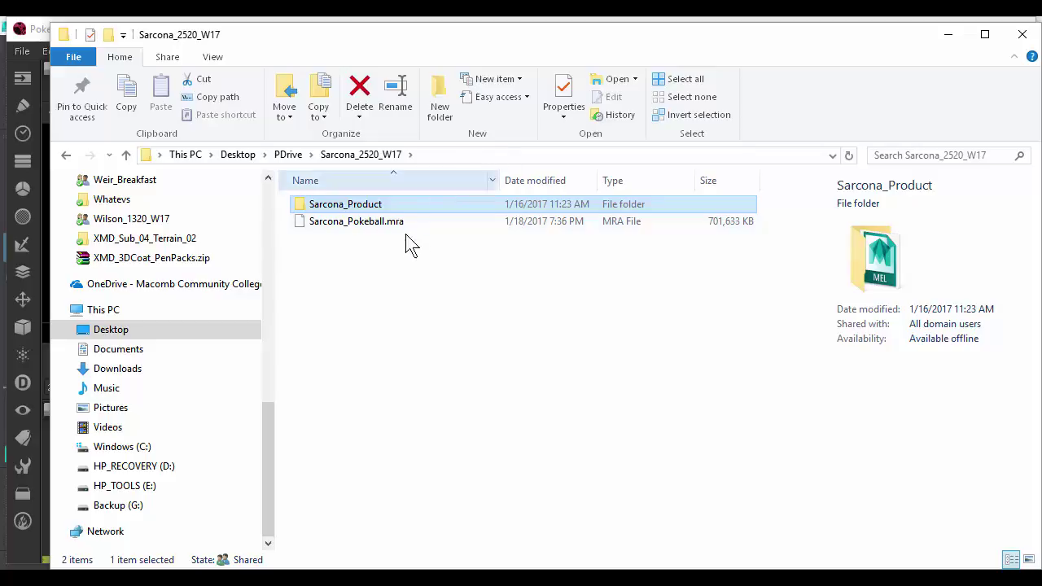
Go into the images folder of Sarcona_Product and open FinalPokeBall.tif in Photoshop
{"action": "double_click", "coordinate": [379, 204]}
{"action": "double_click", "coordinate": [340, 291]}
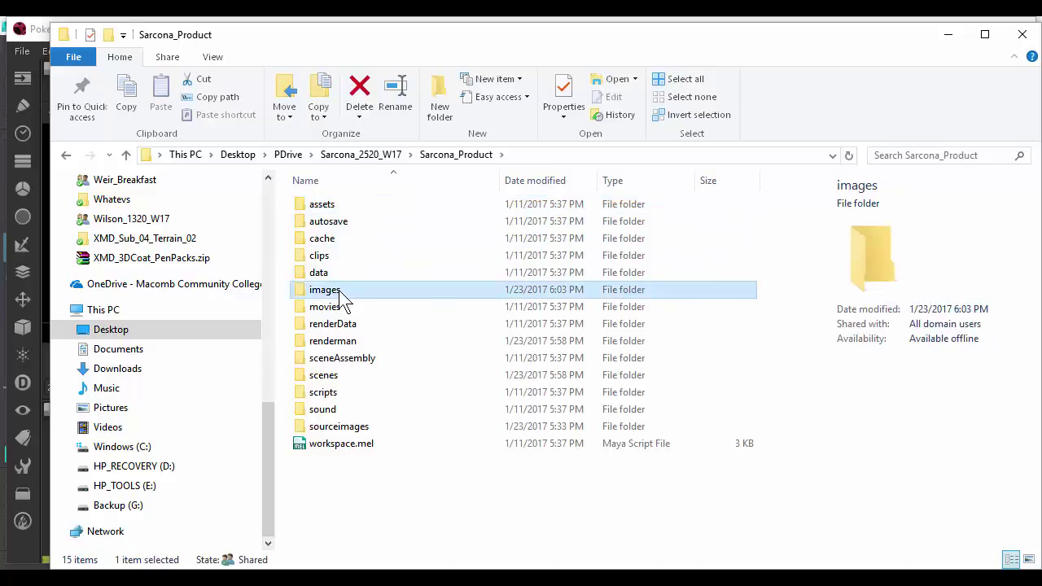
{"action": "left_click", "coordinate": [329, 273]}
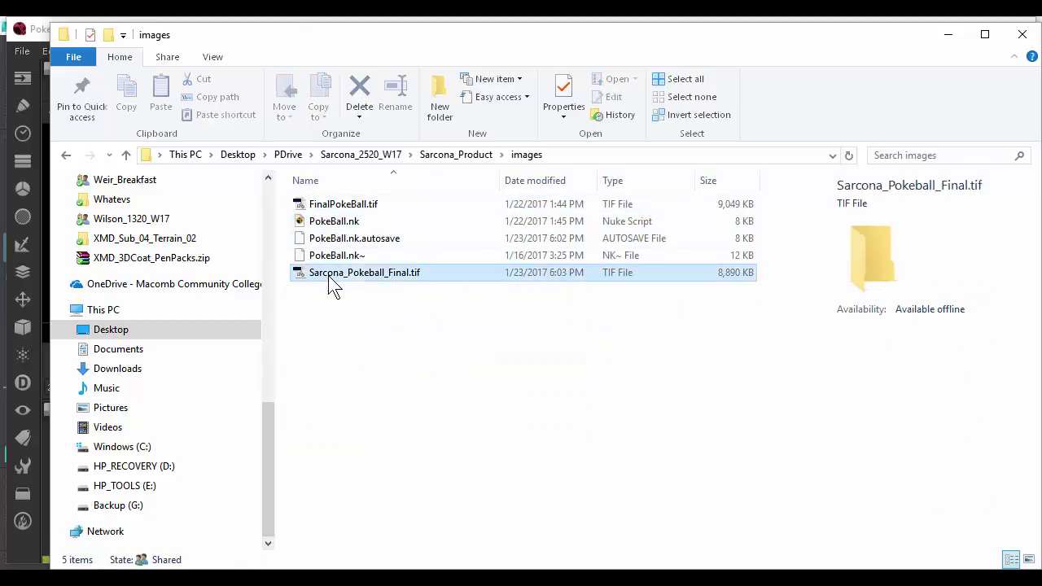
{"action": "left_click", "coordinate": [342, 205]}
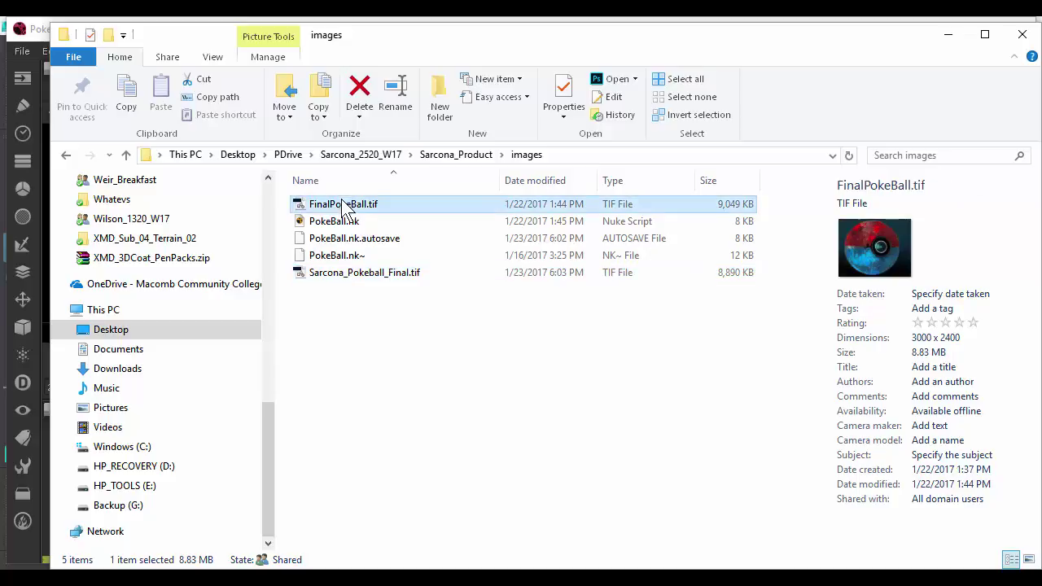
{"action": "double_click", "coordinate": [336, 205]}
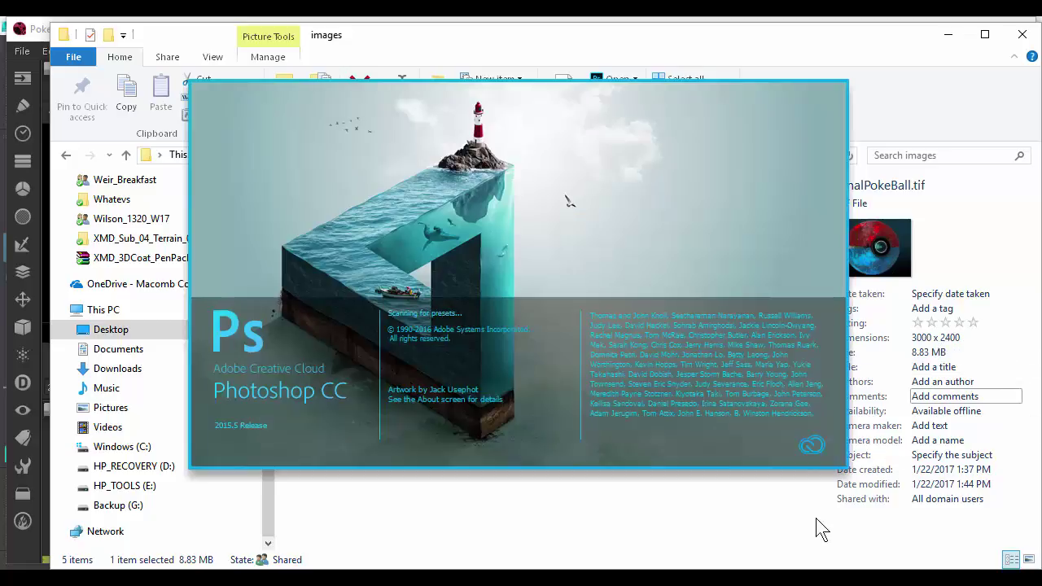
Enter the artist's full name as the author of FinalPokeBall.tif and save the file property
{"action": "left_click", "coordinate": [932, 381]}
{"action": "type", "text": "Shaun S"}
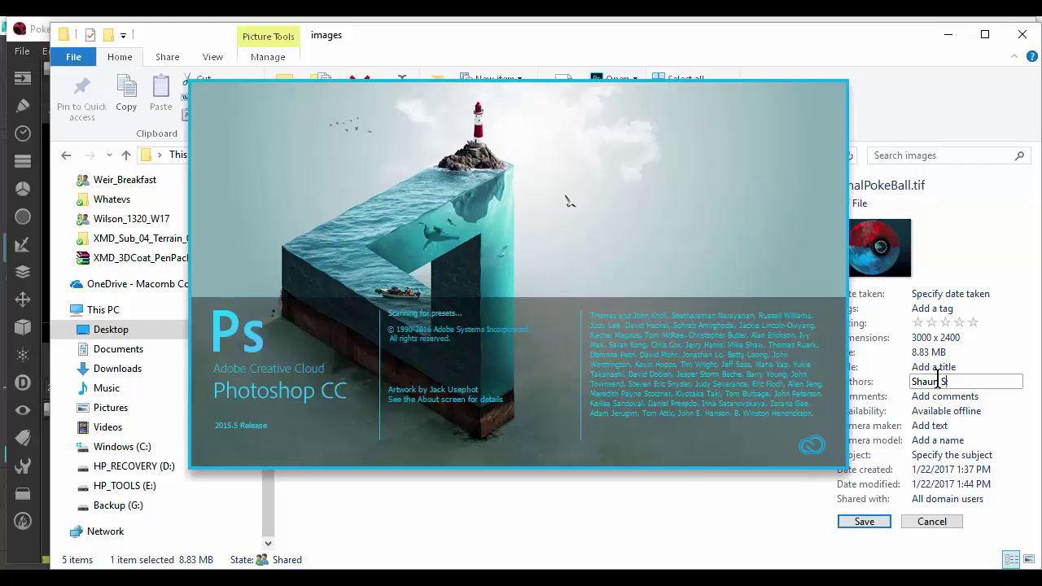
{"action": "type", "text": "arcona;"}
{"action": "key", "text": "Return"}
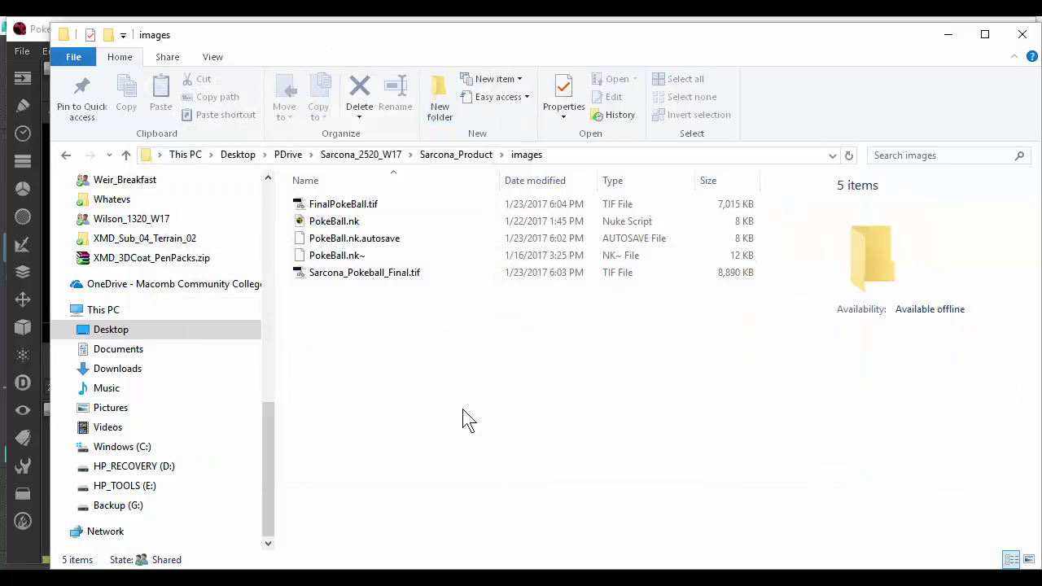
Enter the artist's full name as the author of Sarcona_Pokeball_Final.tif and save the file property
{"action": "left_click", "coordinate": [378, 277]}
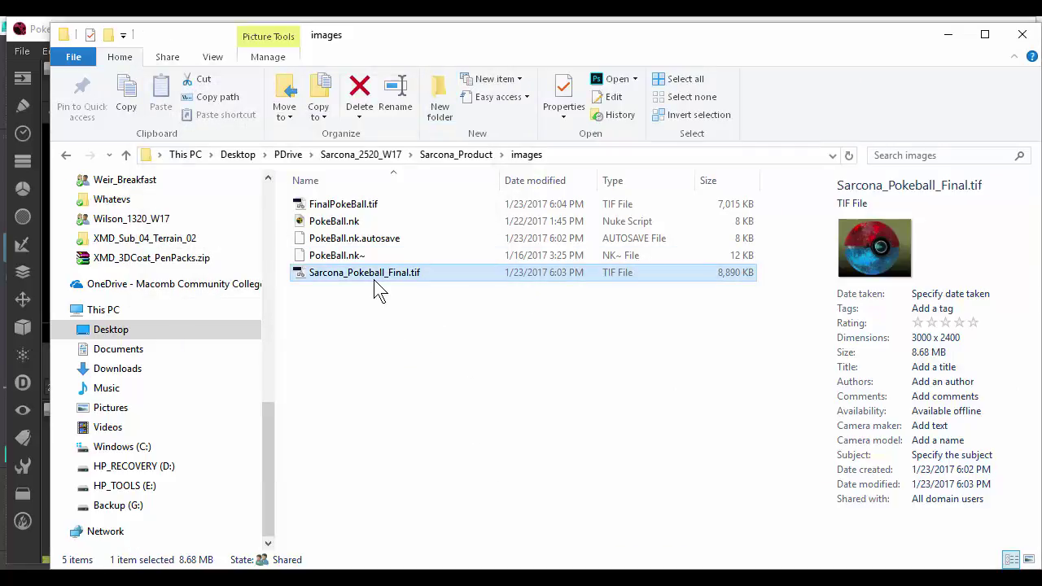
{"action": "left_click", "coordinate": [948, 383]}
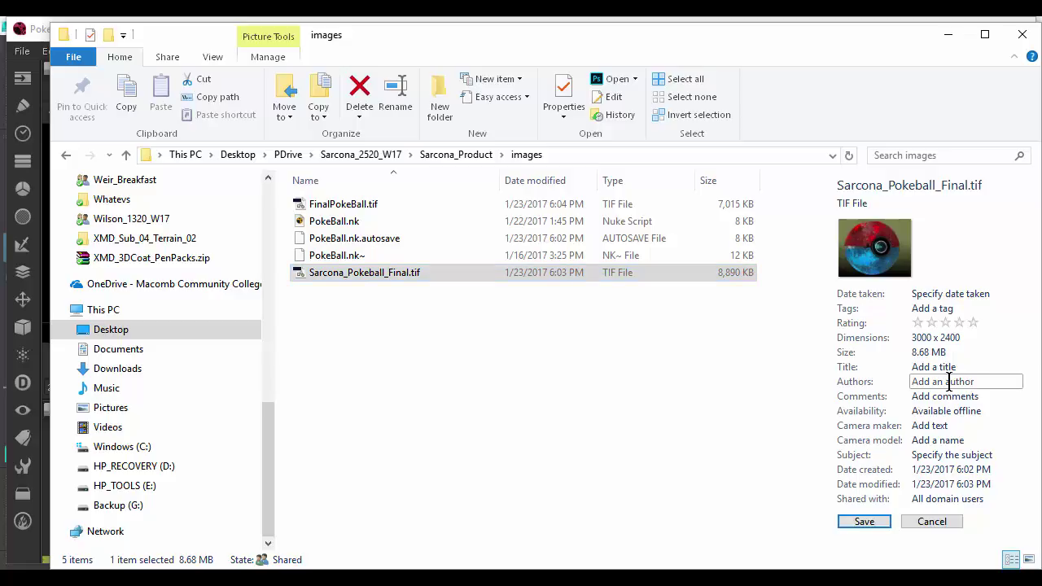
{"action": "type", "text": "Shaun Sarcona"}
{"action": "key", "text": "Return"}
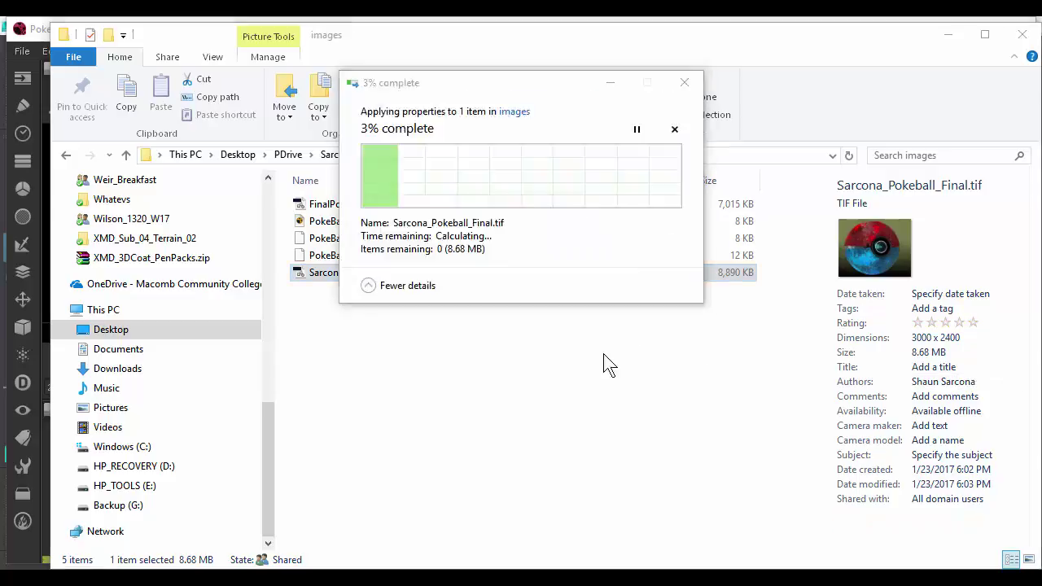
{"action": "left_click", "coordinate": [427, 277]}
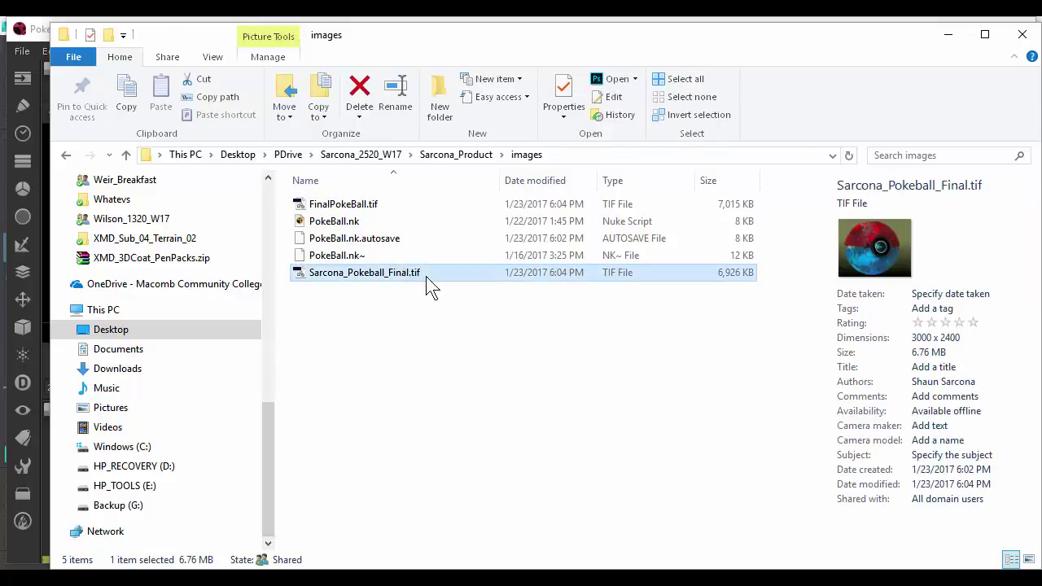
{"action": "key", "text": "alt+Tab"}
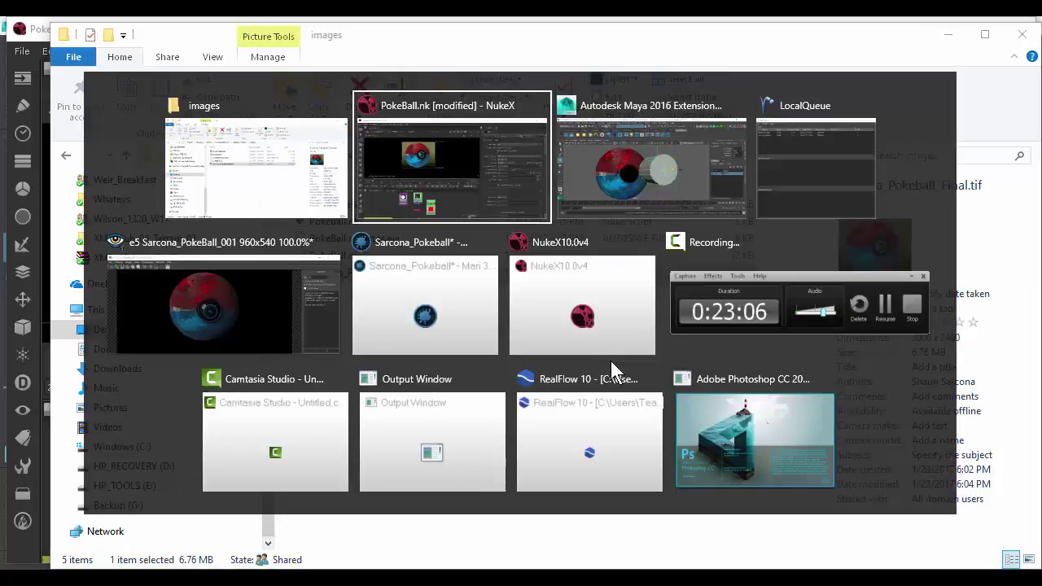
{"action": "key", "text": "alt+Tab"}
{"action": "key", "text": "alt+Tab"}
{"action": "key", "text": "alt+Tab"}
{"action": "key", "text": "alt+Tab"}
{"action": "key", "text": "alt+Tab"}
{"action": "key", "text": "alt+Tab"}
{"action": "key", "text": "alt+Tab"}
{"action": "key", "text": "alt+Tab"}
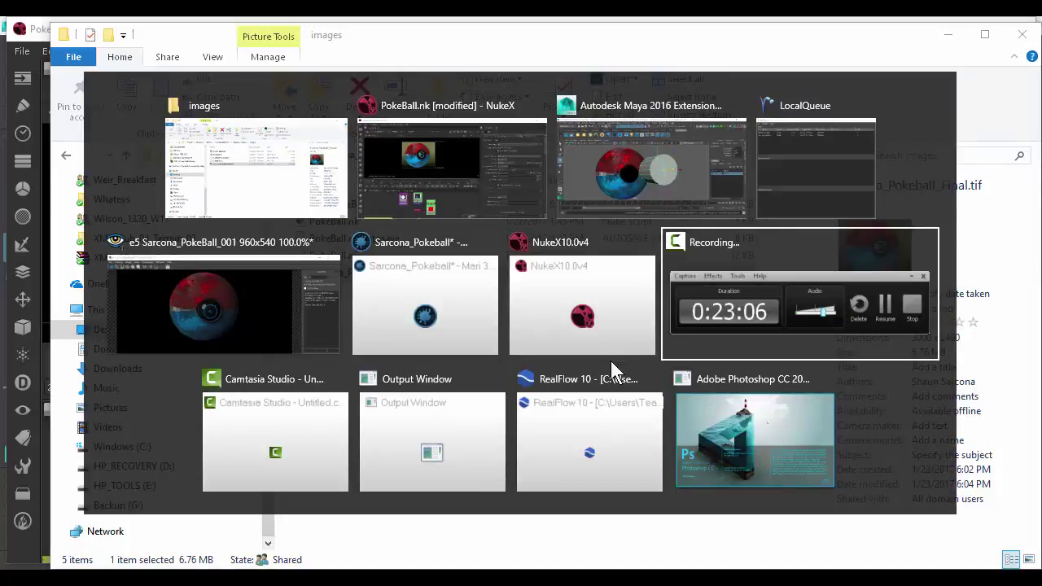
{"action": "key", "text": "alt+Tab"}
{"action": "key", "text": "Escape"}
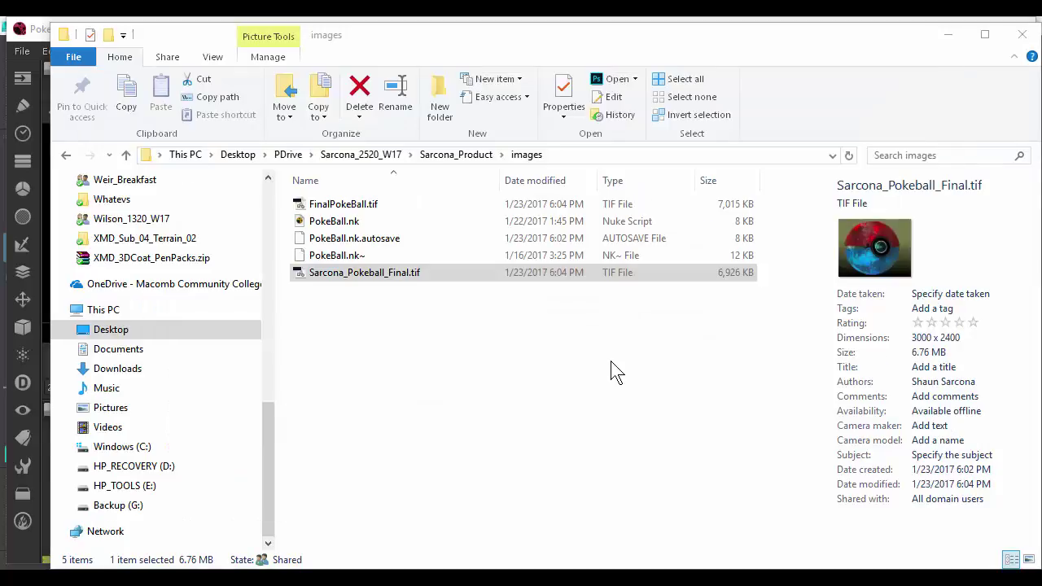
Switch to Photoshop and examine the surface detail and lens of the Poké Ball in FinalPokeBall.tif
{"action": "left_click", "coordinate": [957, 34]}
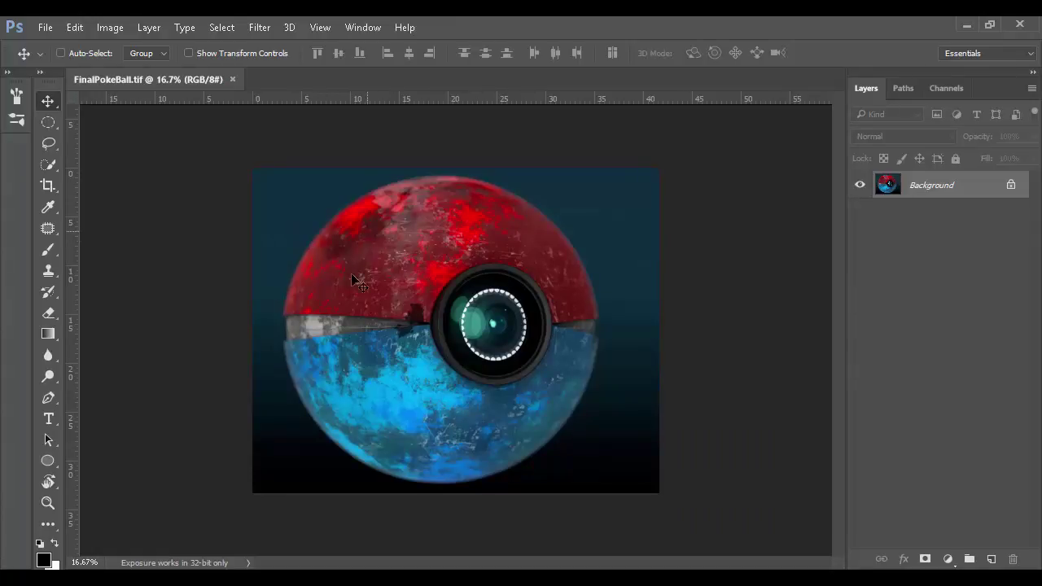
{"action": "key", "text": "ctrl+plus"}
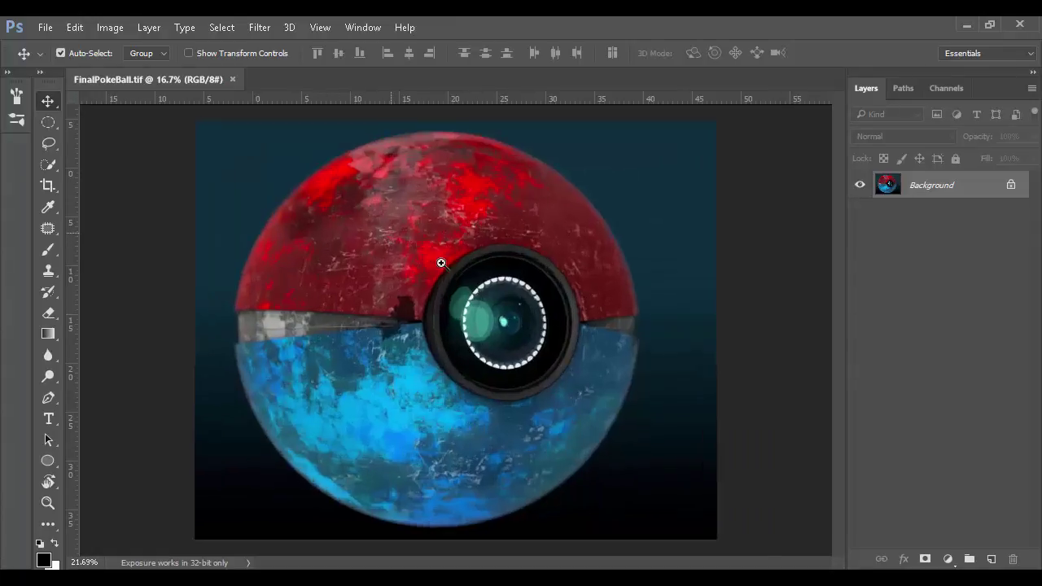
{"action": "left_click_drag", "start_coordinate": [441, 263], "coordinate": [480, 270], "text": "ctrl"}
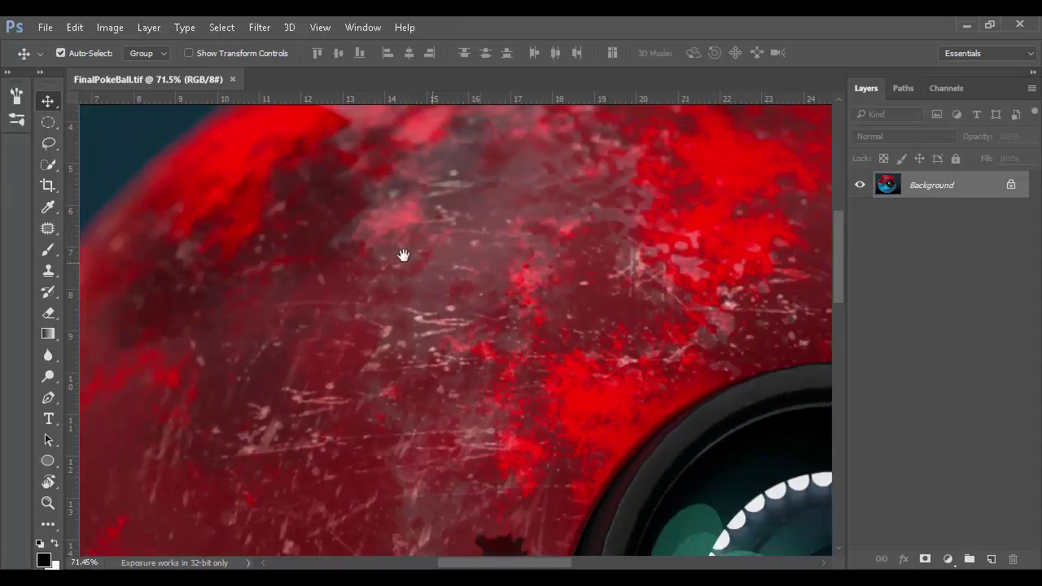
{"action": "left_click_drag", "start_coordinate": [403, 255], "coordinate": [535, 103]}
{"action": "left_click_drag", "start_coordinate": [688, 293], "coordinate": [611, 290], "text": "ctrl"}
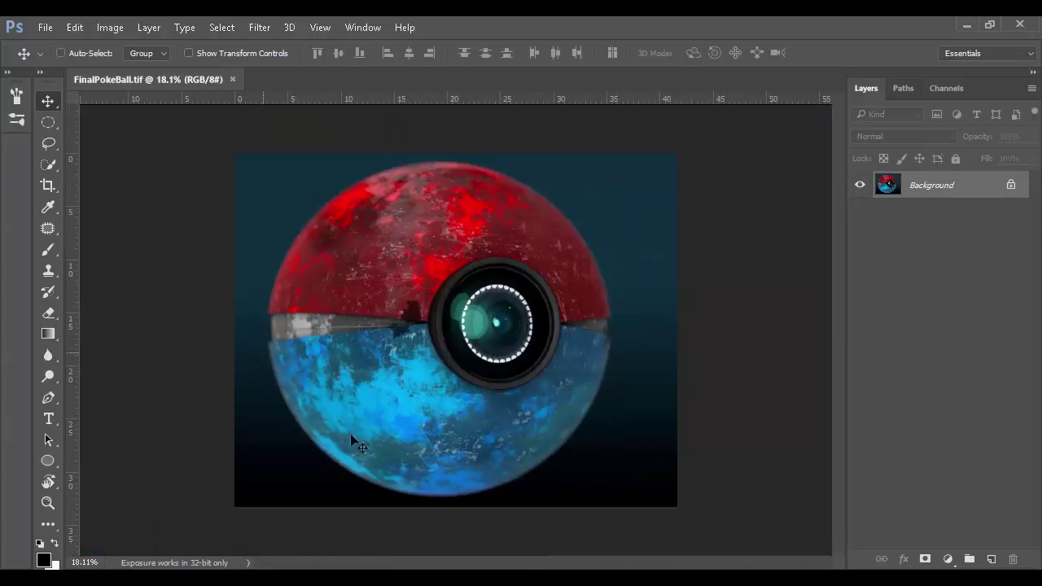
{"action": "mouse_move", "coordinate": [488, 318]}
{"action": "left_mouse_down", "text": "ctrl"}
{"action": "mouse_move", "coordinate": [539, 317]}
{"action": "mouse_move", "coordinate": [490, 318]}
{"action": "left_mouse_up", "text": "ctrl"}
Switch to Maya, duplicate the red upper shell of the Poké Ball and move the copy about 8.66 units along X
{"action": "key", "text": "alt+Tab"}
{"action": "key", "text": "alt+Tab"}
{"action": "key", "text": "alt+Tab"}
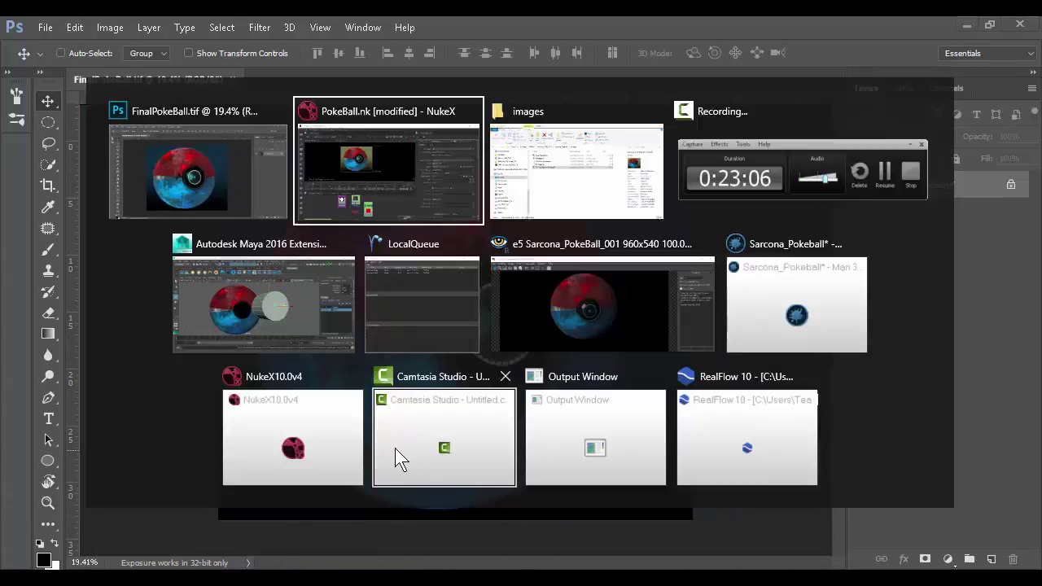
{"action": "key", "text": "alt+Tab"}
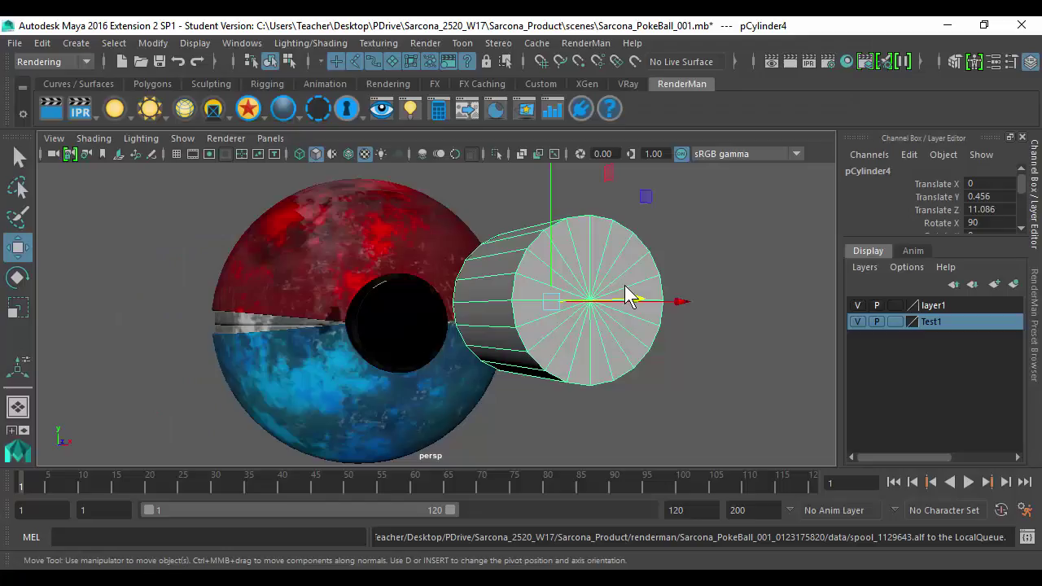
{"action": "left_click", "coordinate": [318, 249]}
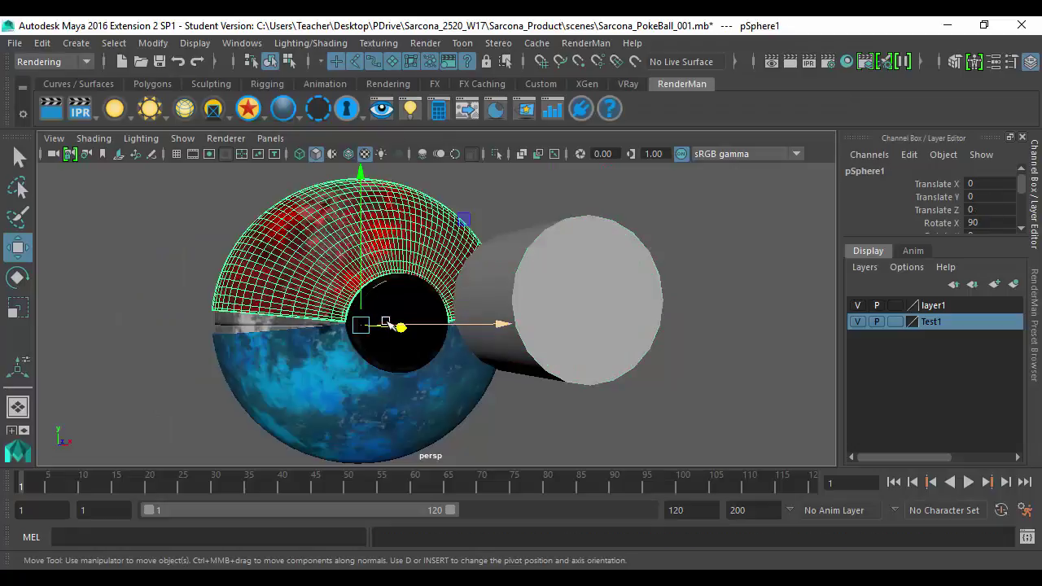
{"action": "key", "text": "ctrl+d"}
{"action": "left_click_drag", "start_coordinate": [362, 322], "coordinate": [780, 214], "text": "alt"}
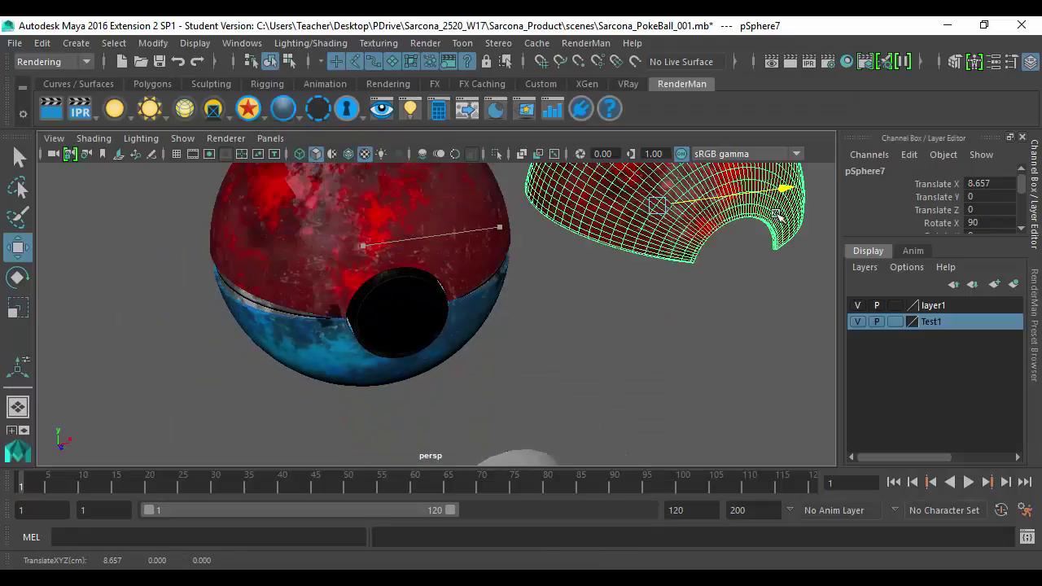
On the duplicated shell, delete every face except one narrow curved strip on its side
{"action": "key", "text": "f"}
{"action": "left_click_drag", "start_coordinate": [510, 325], "coordinate": [418, 321], "text": "alt"}
{"action": "right_click_drag", "start_coordinate": [418, 321], "coordinate": [478, 323], "text": "alt"}
{"action": "left_click_drag", "start_coordinate": [477, 322], "coordinate": [425, 244], "text": "alt"}
{"action": "key", "text": "F11"}
{"action": "left_click", "coordinate": [426, 225]}
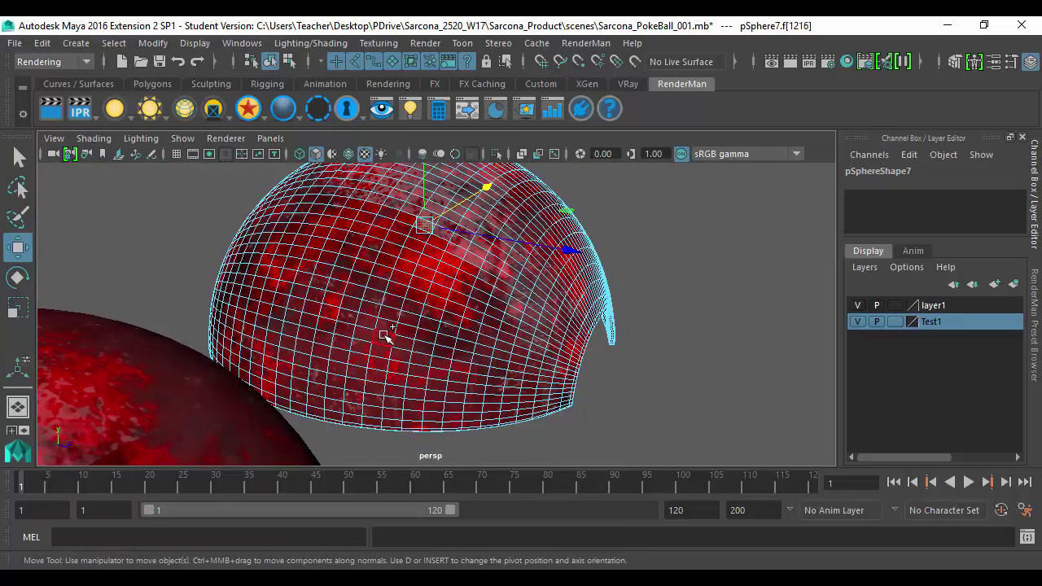
{"action": "double_click", "coordinate": [383, 338], "text": "shift"}
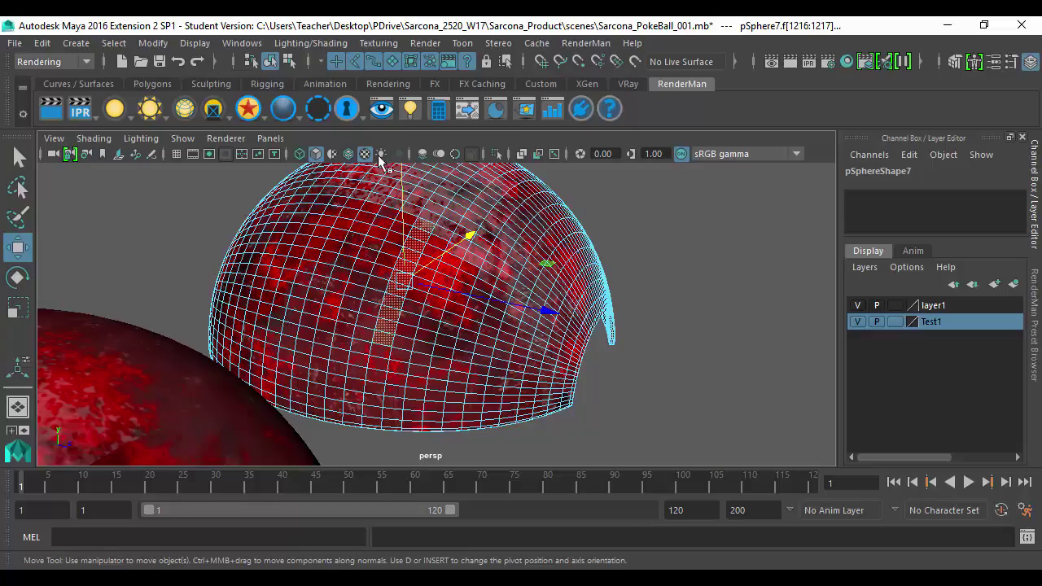
{"action": "left_click_drag", "start_coordinate": [688, 317], "coordinate": [606, 316], "text": "alt"}
{"action": "right_click_drag", "start_coordinate": [604, 314], "coordinate": [322, 200], "text": "alt"}
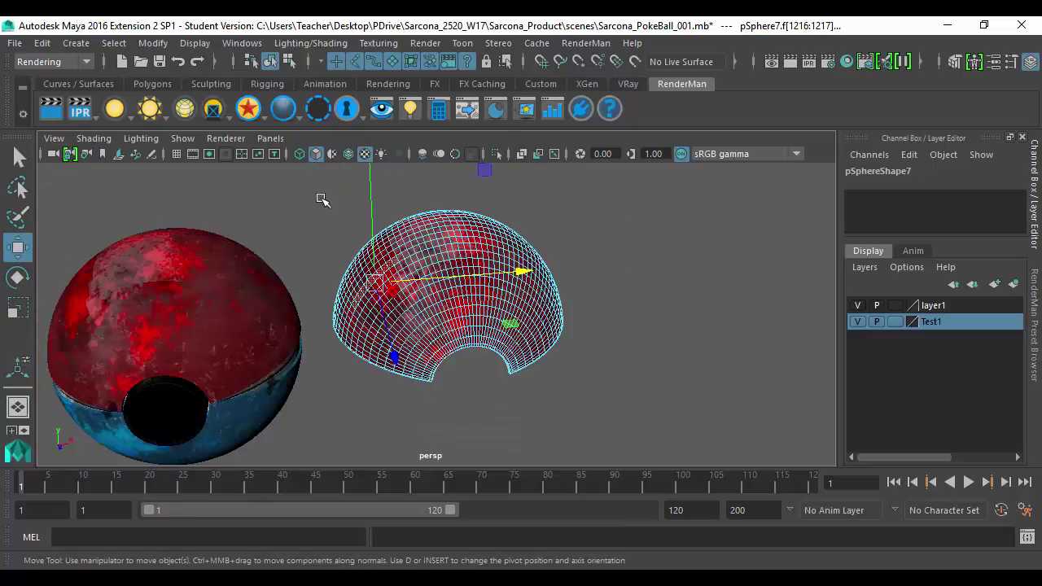
{"action": "left_click_drag", "start_coordinate": [291, 166], "coordinate": [571, 414], "text": "shift"}
{"action": "key", "text": "Delete"}
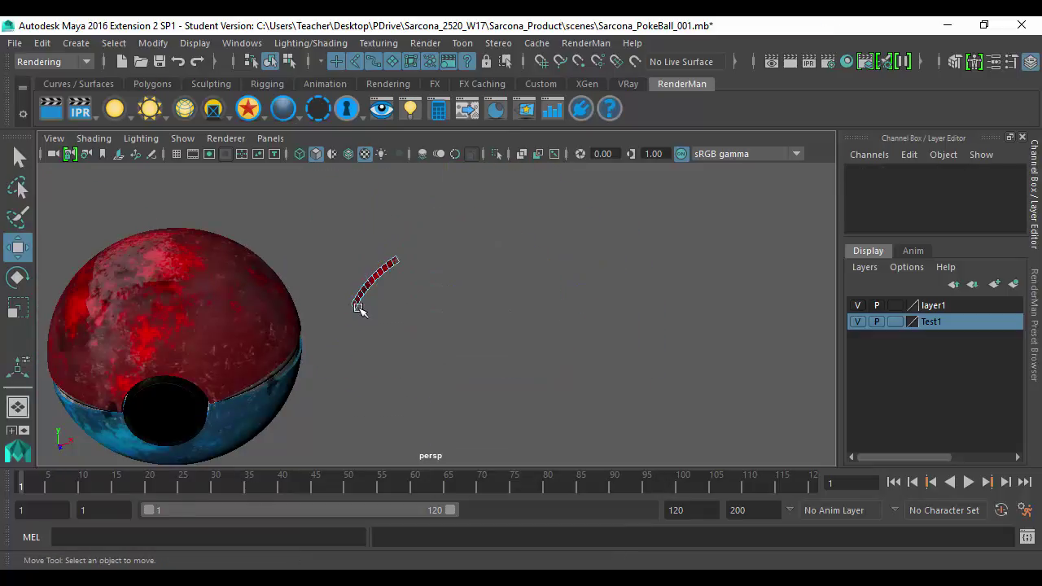
Extrude all faces of the curved strip outward to give it thickness and return to object selection
{"action": "key", "text": "f"}
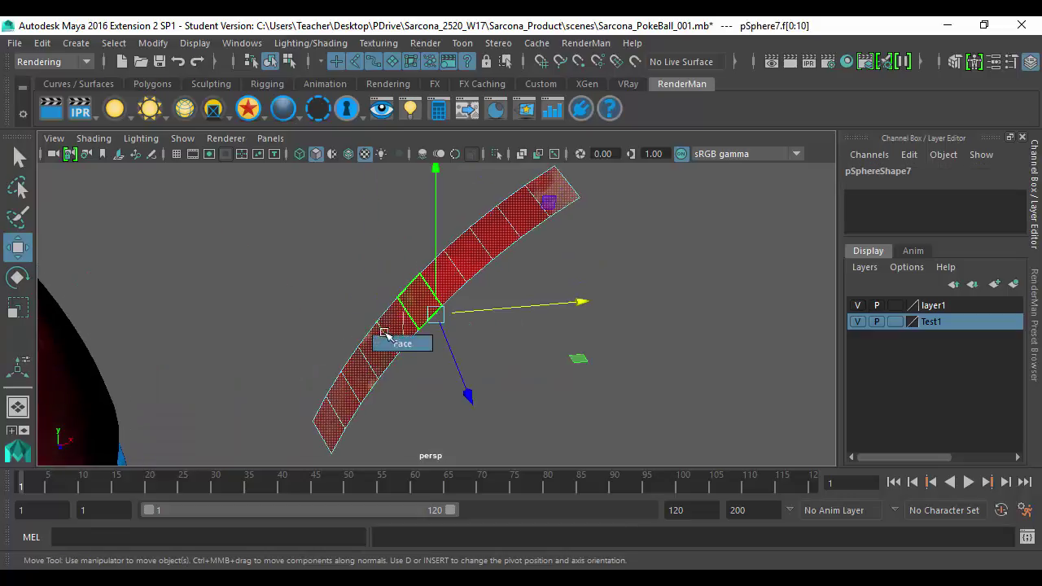
{"action": "key", "text": "ctrl+e"}
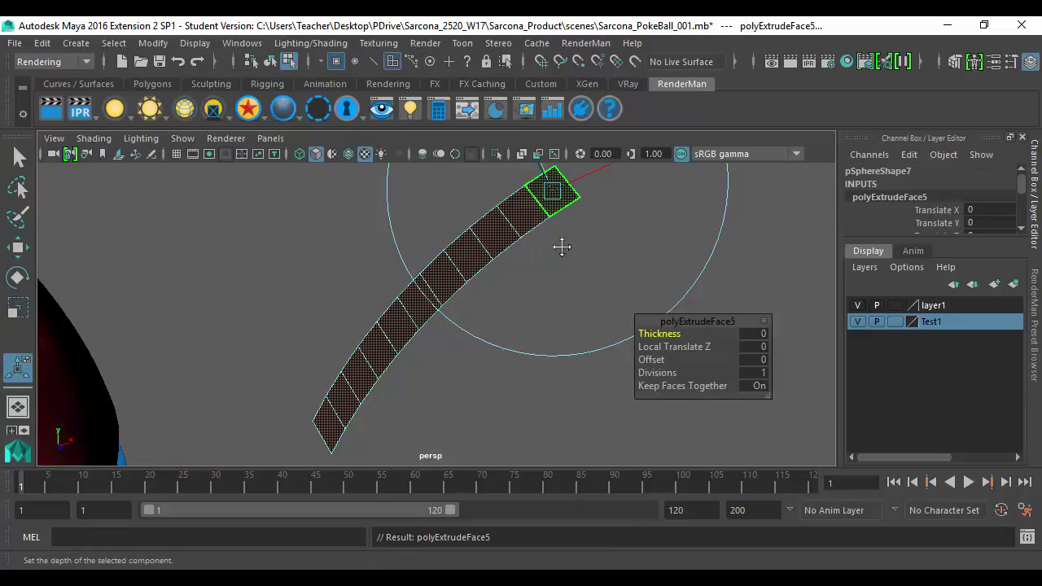
{"action": "left_click_drag", "start_coordinate": [502, 222], "coordinate": [547, 303]}
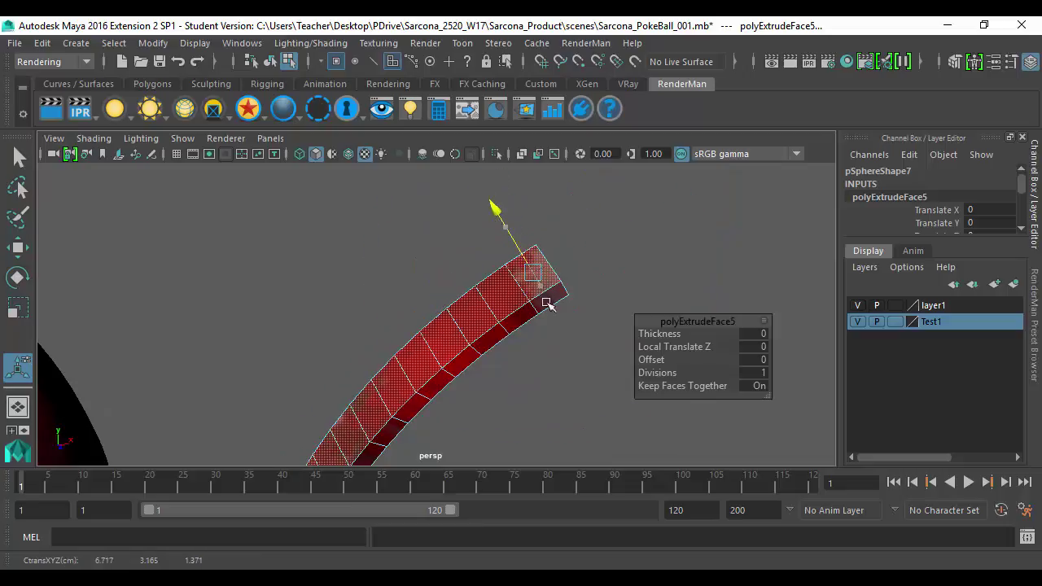
{"action": "scroll", "coordinate": [477, 298], "scroll_direction": "down", "scroll_amount": 5}
{"action": "key", "text": "q"}
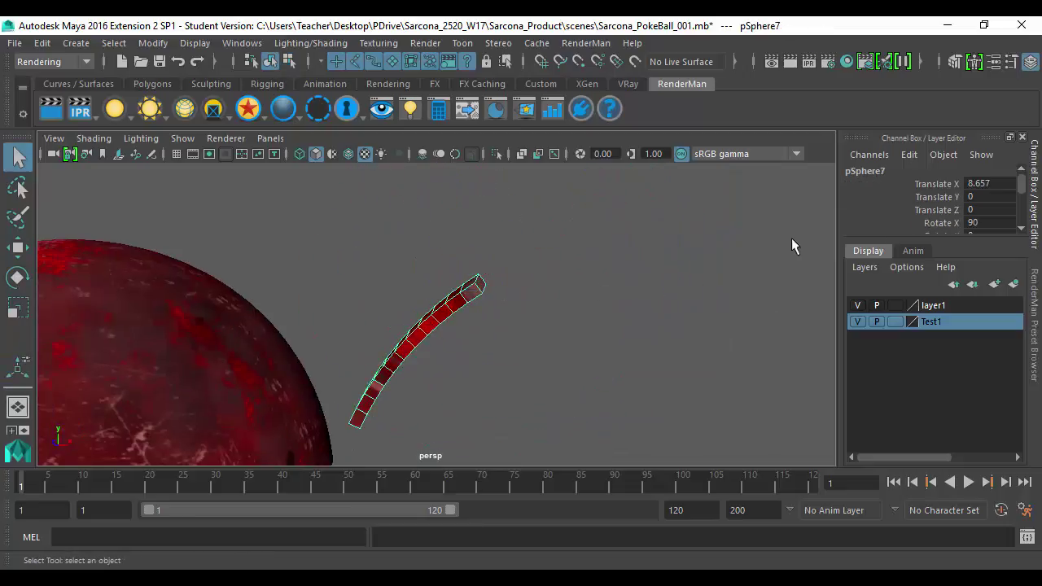
Set the strip's Translate X to 0 to place it on the Poké Ball, and select it there
{"action": "left_click", "coordinate": [987, 183]}
{"action": "key", "text": "Return"}
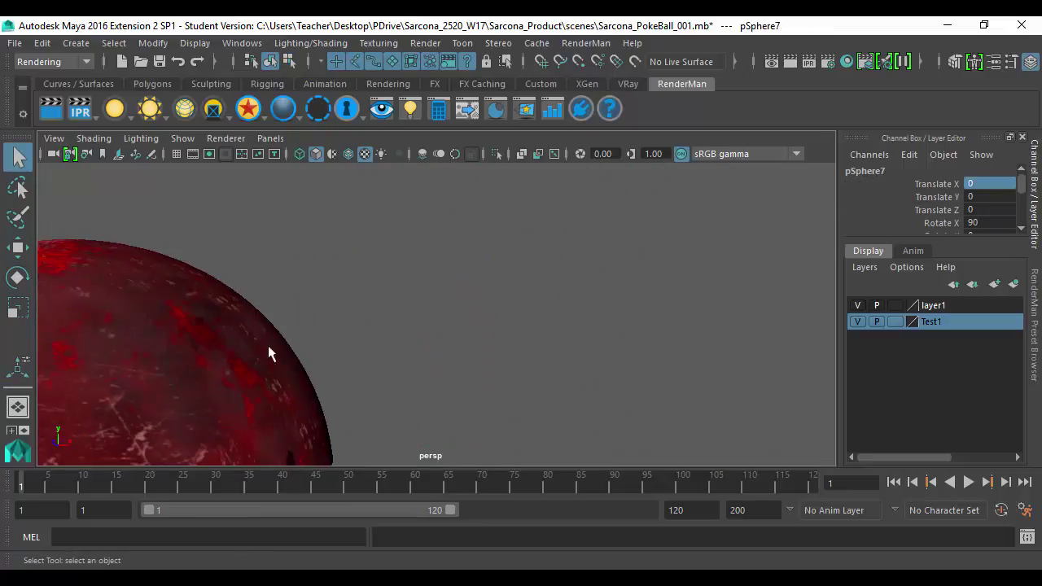
{"action": "left_click_drag", "start_coordinate": [268, 345], "coordinate": [516, 225], "text": "alt"}
{"action": "left_click", "coordinate": [668, 230]}
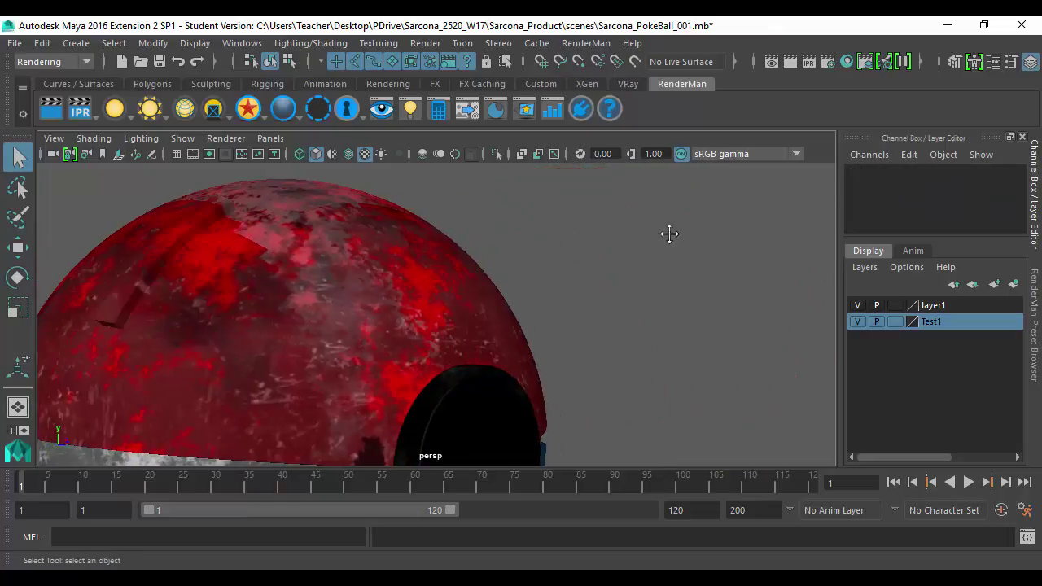
{"action": "left_click_drag", "start_coordinate": [667, 231], "coordinate": [479, 229], "text": "alt"}
{"action": "left_click", "coordinate": [479, 232]}
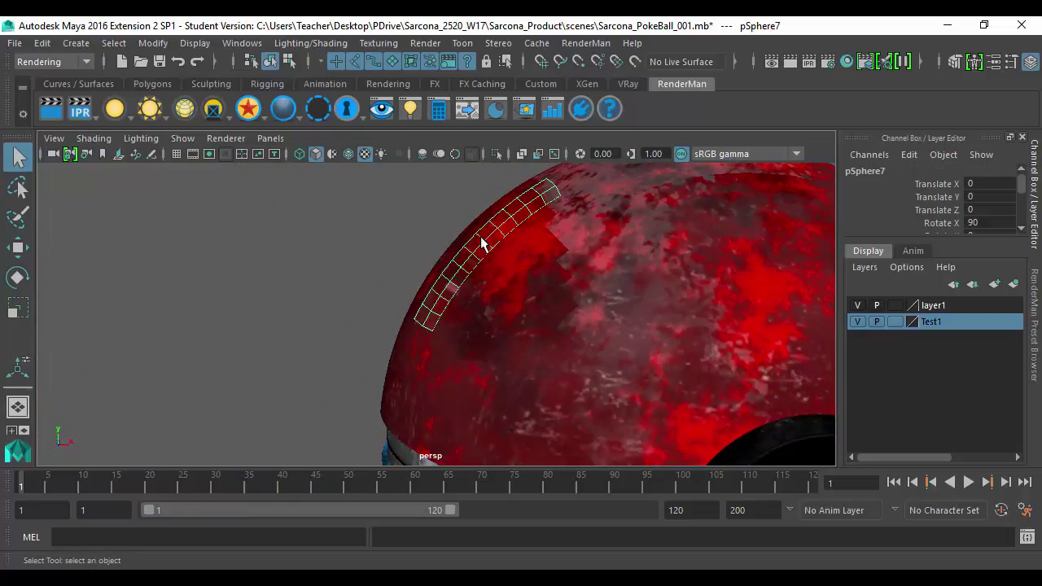
{"action": "mouse_move", "coordinate": [298, 268]}
{"action": "left_mouse_down", "text": "alt"}
{"action": "mouse_move", "coordinate": [465, 353]}
{"action": "mouse_move", "coordinate": [391, 249]}
{"action": "mouse_move", "coordinate": [288, 280]}
{"action": "left_mouse_up", "text": "alt"}
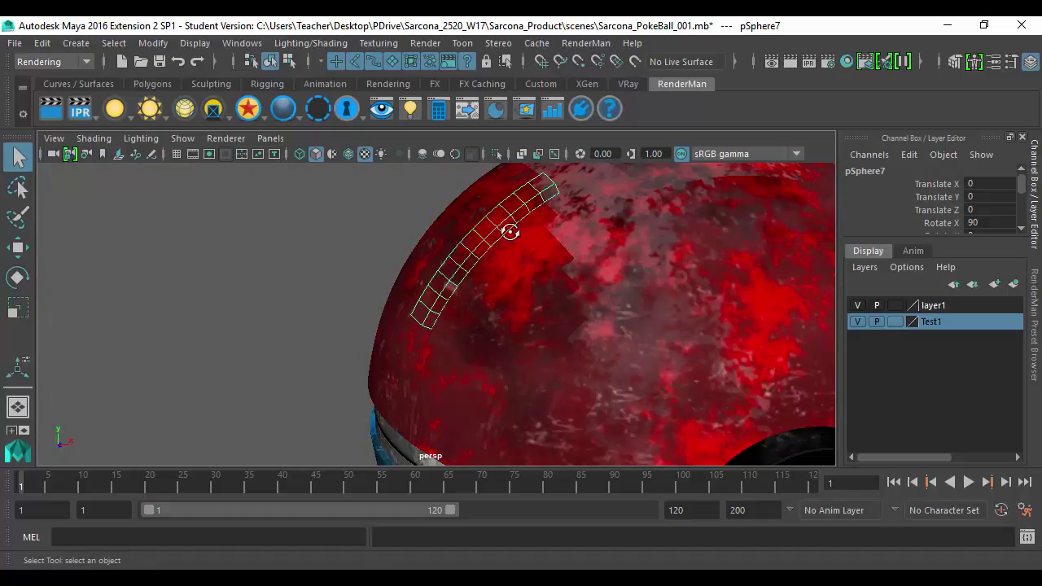
Select the edge loop around the raised strip's outer face, including the short edges at both ends
{"action": "left_click_drag", "start_coordinate": [510, 232], "coordinate": [472, 390], "text": "alt"}
{"action": "right_click_drag", "start_coordinate": [472, 391], "coordinate": [561, 333], "text": "alt"}
{"action": "left_click", "coordinate": [564, 356]}
{"action": "left_click", "coordinate": [555, 340], "text": "shift"}
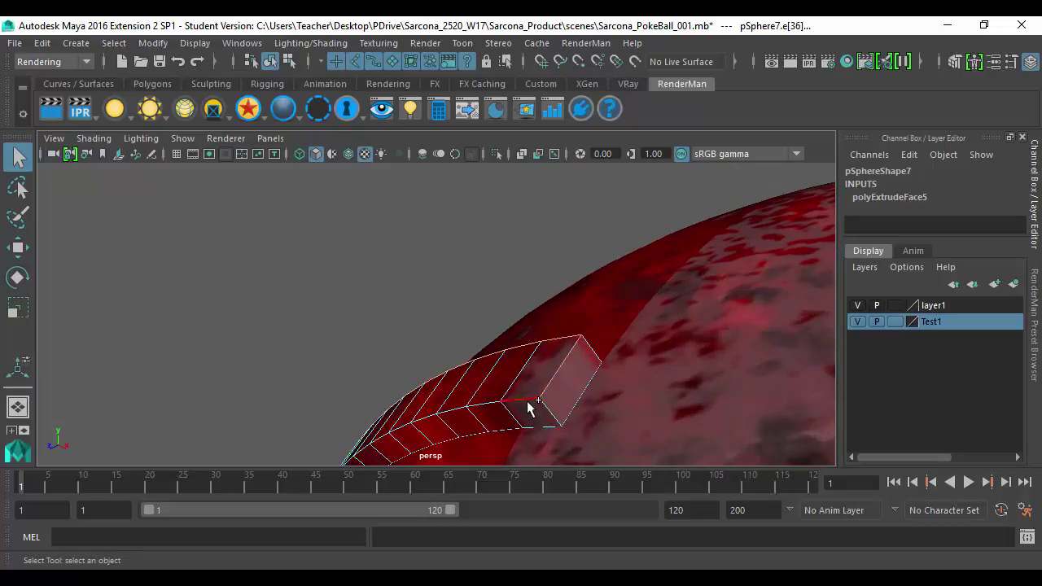
{"action": "left_click_drag", "start_coordinate": [505, 339], "coordinate": [444, 399], "text": "alt"}
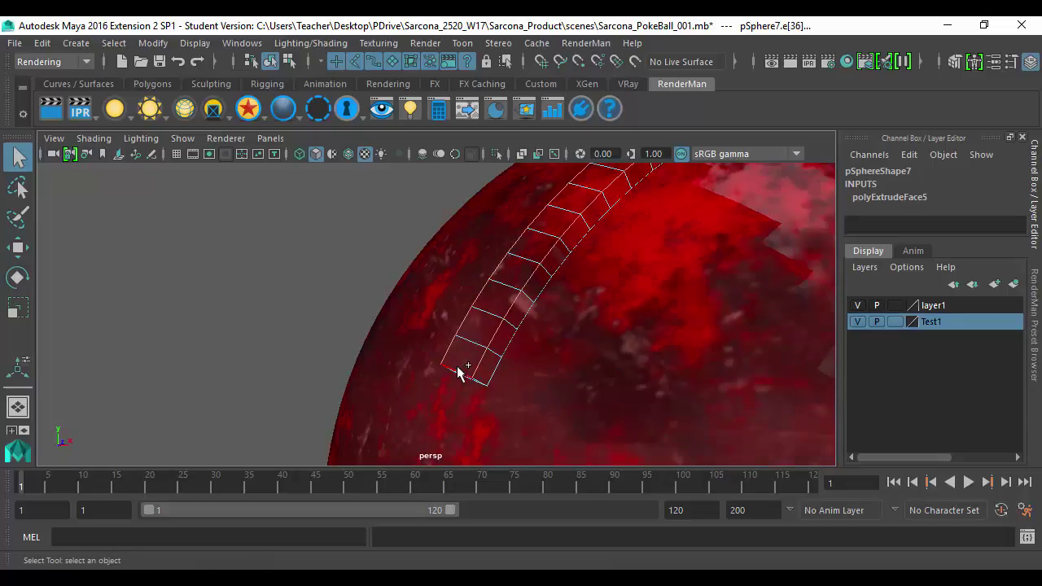
{"action": "right_click_drag", "start_coordinate": [523, 287], "coordinate": [459, 356], "text": "shift"}
{"action": "key", "text": "ctrl+z"}
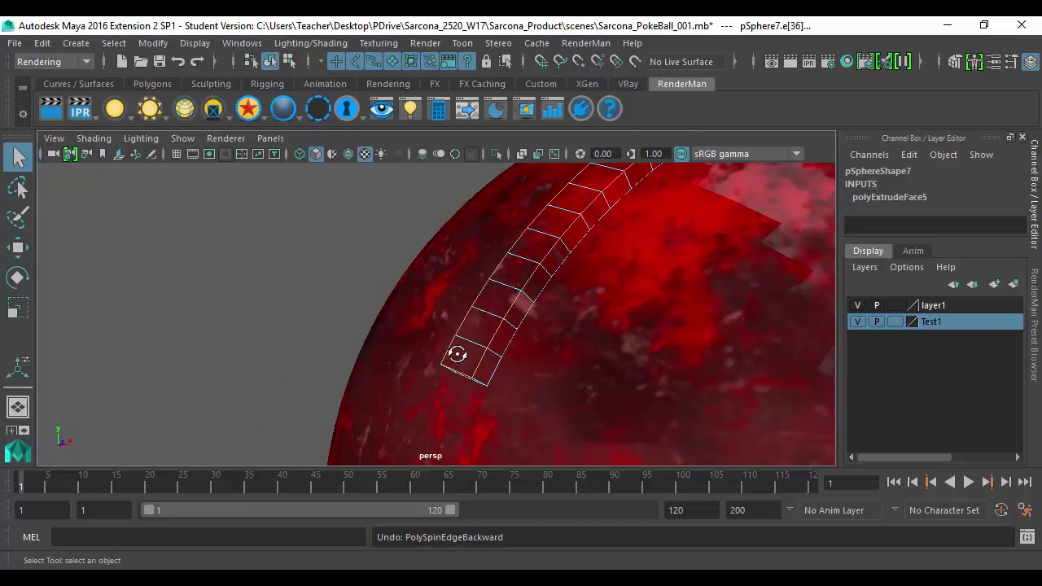
Bevel the selected outer edges of the strip with a Fraction of 0.2 and 3 segments
{"action": "left_click_drag", "start_coordinate": [456, 353], "coordinate": [407, 409], "text": "alt"}
{"action": "right_click_drag", "start_coordinate": [411, 301], "coordinate": [488, 300], "text": "shift"}
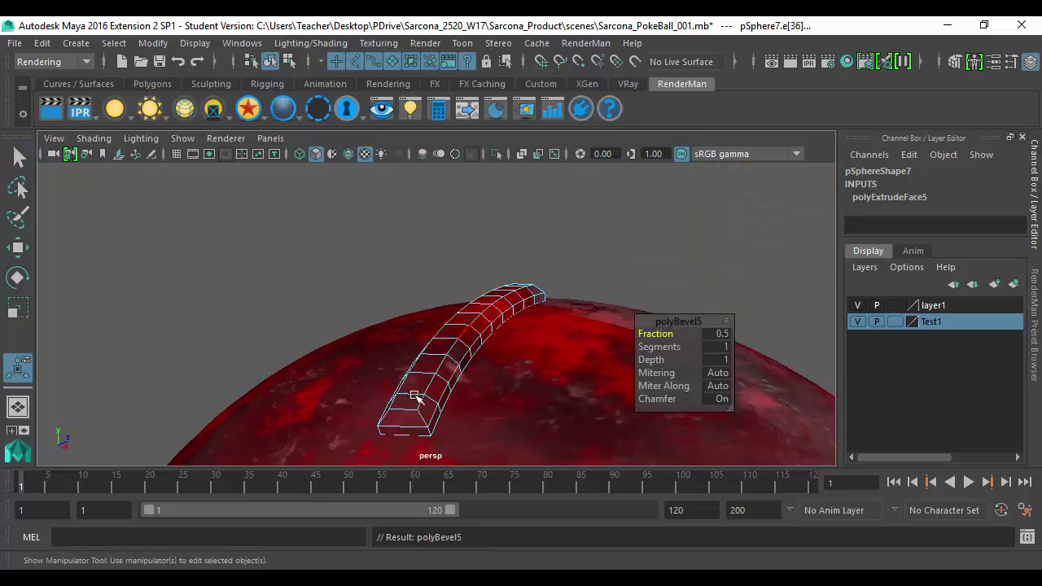
{"action": "middle_click_drag", "start_coordinate": [438, 384], "coordinate": [461, 332], "text": "alt"}
{"action": "right_click_drag", "start_coordinate": [460, 332], "coordinate": [553, 337], "text": "alt"}
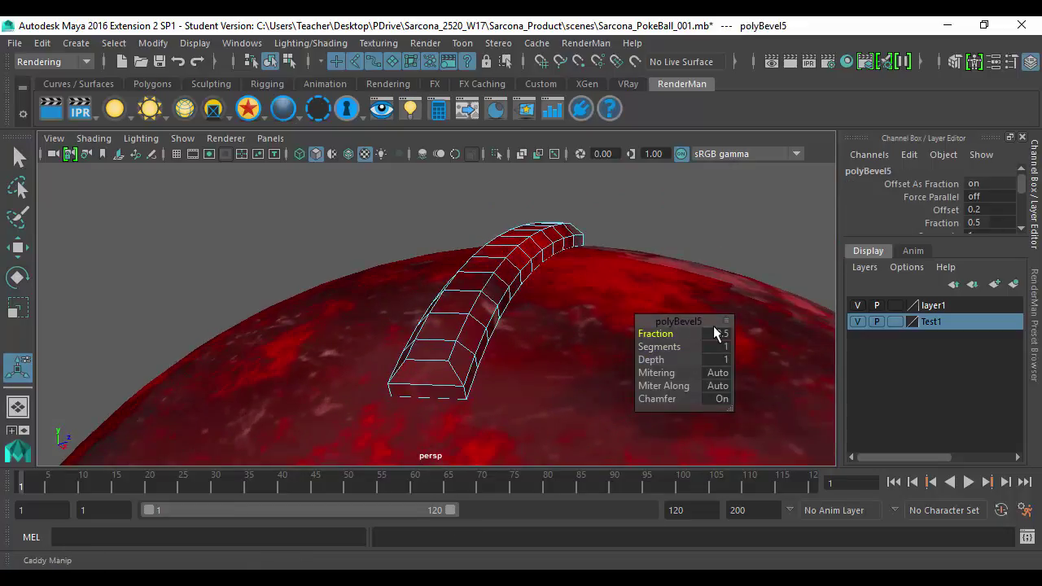
{"action": "key", "text": "Return"}
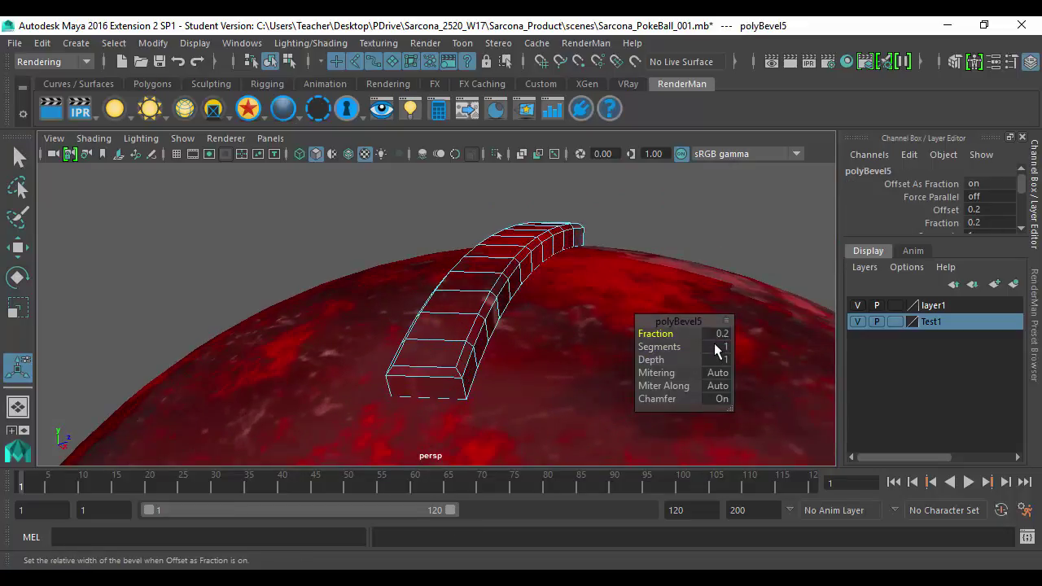
{"action": "left_click", "coordinate": [714, 348]}
{"action": "type", "text": "3"}
{"action": "key", "text": "Return"}
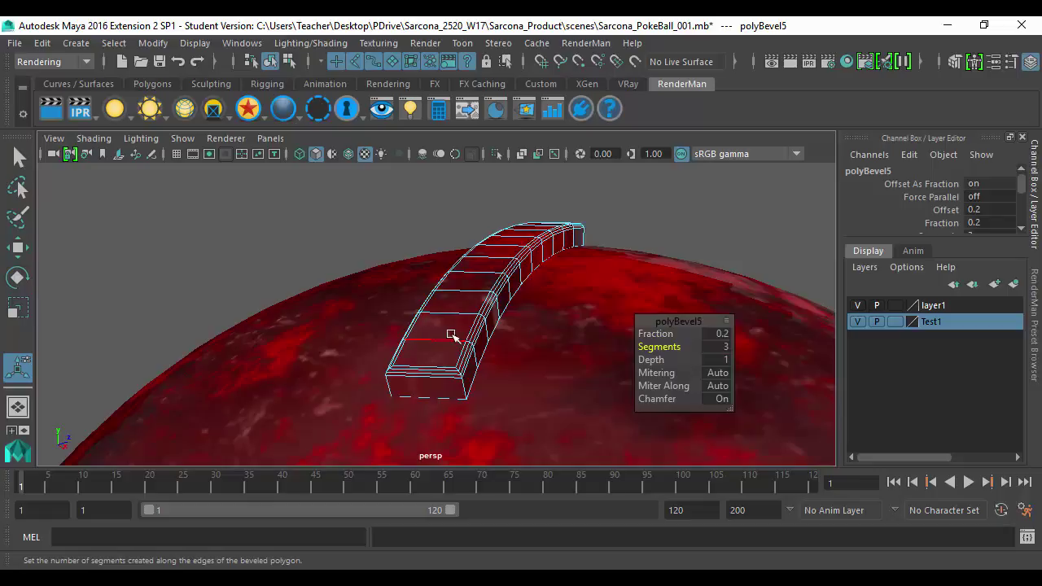
Return to object selection and select the beveled strip to check how it sits on the Poké Ball
{"action": "right_click_drag", "start_coordinate": [451, 333], "coordinate": [513, 289]}
{"action": "left_click_drag", "start_coordinate": [513, 289], "coordinate": [358, 272]}
{"action": "left_click", "coordinate": [642, 215]}
{"action": "right_click_drag", "start_coordinate": [358, 272], "coordinate": [450, 296], "text": "alt"}
{"action": "left_click_drag", "start_coordinate": [451, 295], "coordinate": [501, 259], "text": "alt"}
{"action": "left_click", "coordinate": [500, 258]}
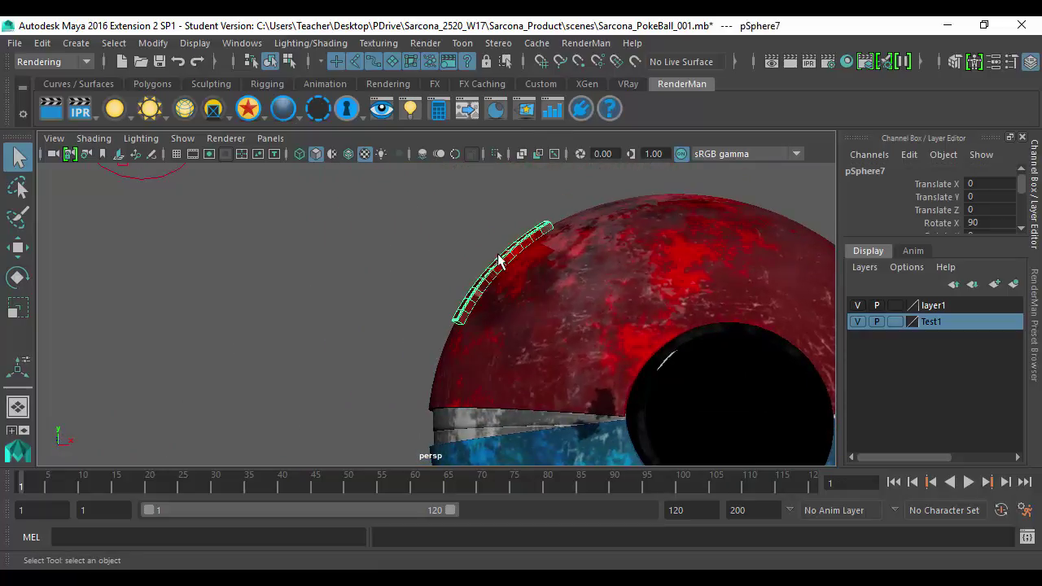
{"action": "right_click_drag", "start_coordinate": [452, 296], "coordinate": [305, 256], "text": "alt"}
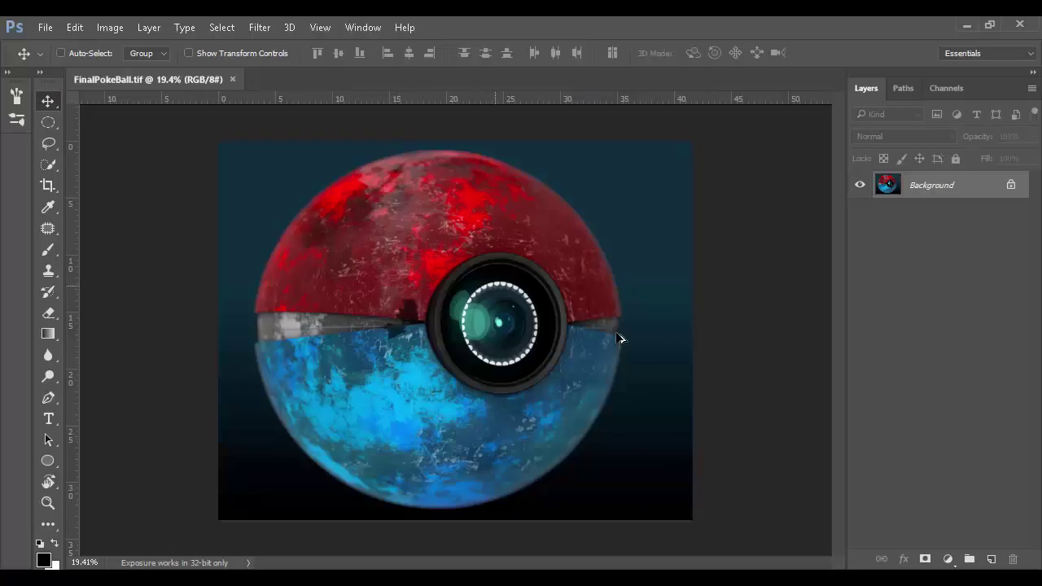
Switch from Photoshop to the images folder window
{"action": "key", "text": "alt+Tab"}
{"action": "key", "text": "alt+Tab"}
{"action": "key", "text": "alt+Tab"}
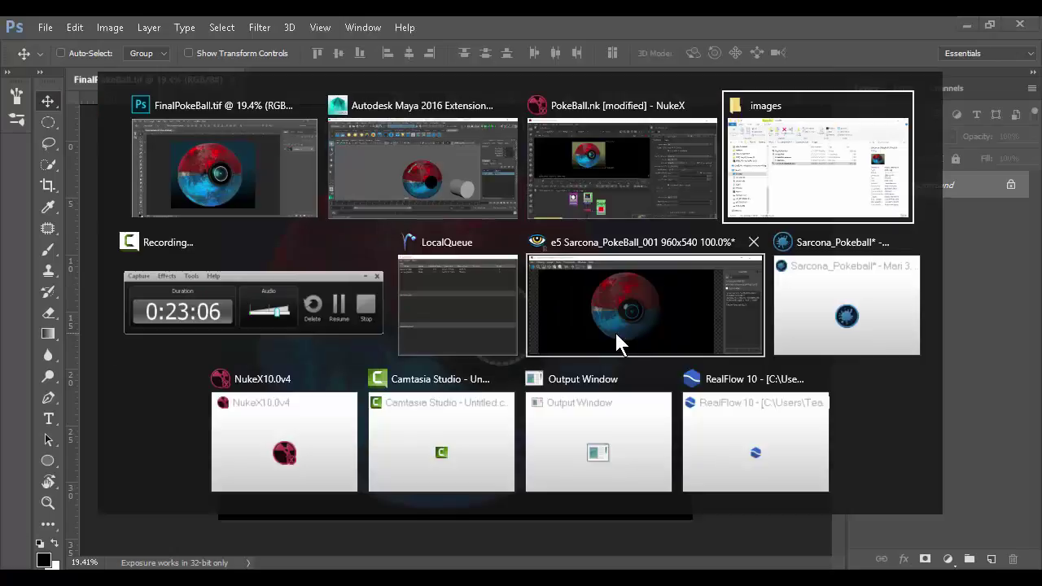